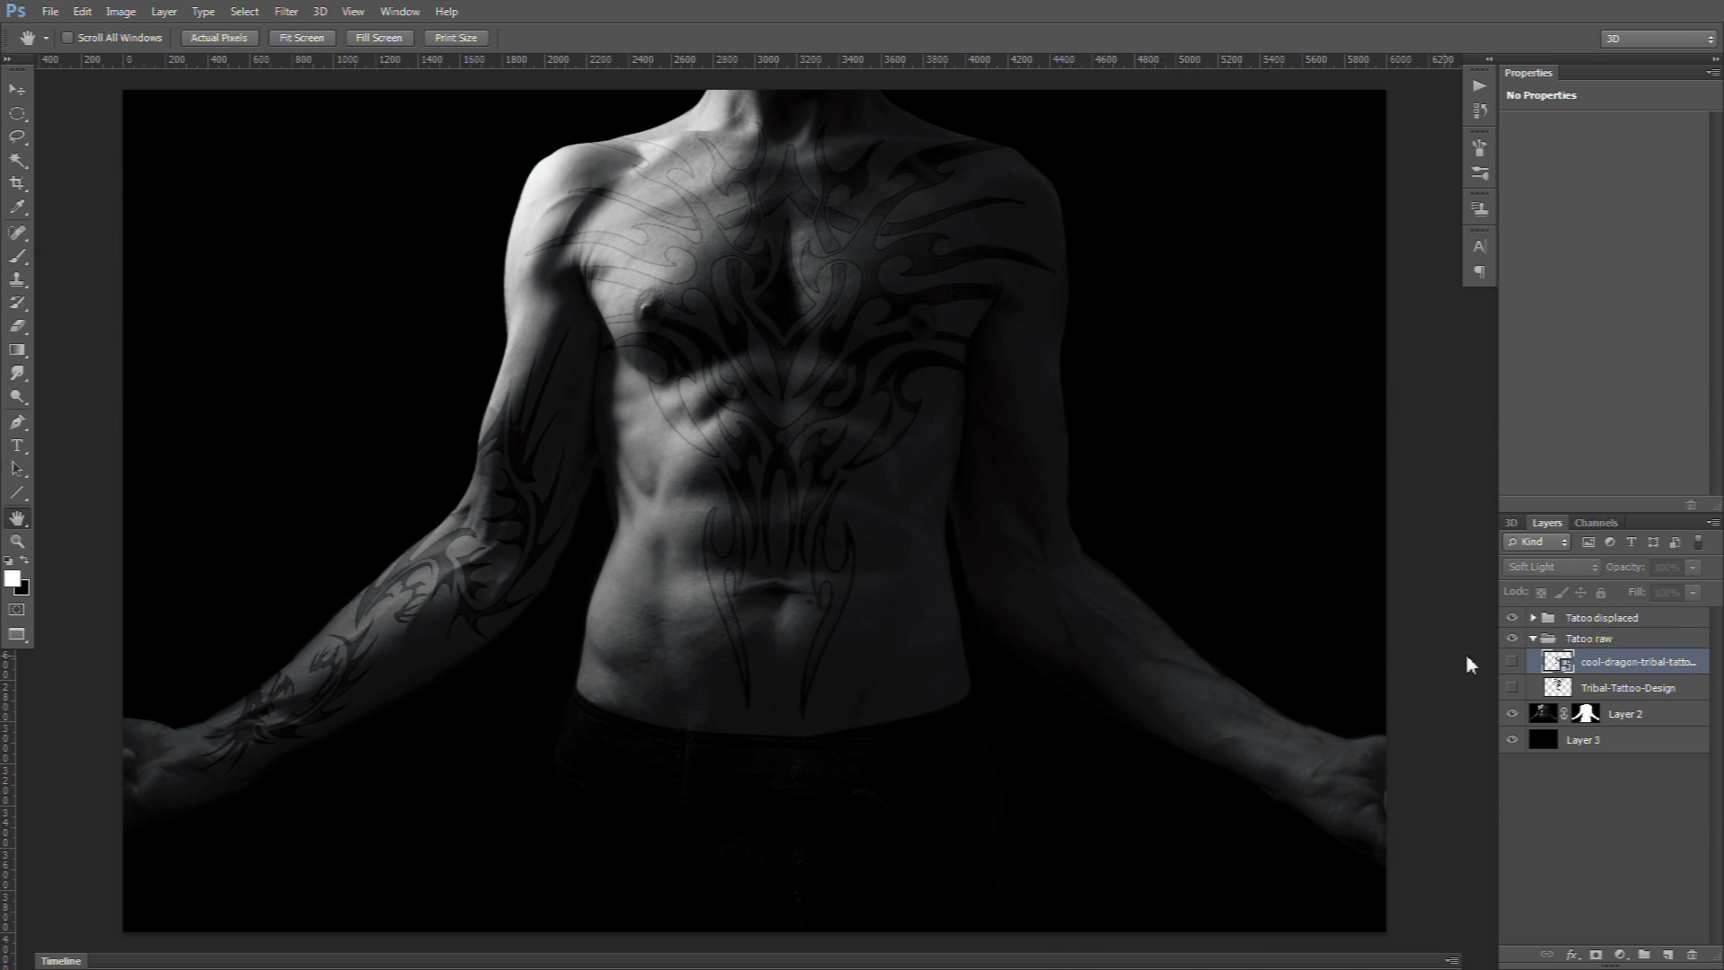
Step: Hide the Tatoo displaced group and show the cool-dragon and Tribal-Tattoo-Design layers in the Tatoo raw group
left_click(1512, 618)
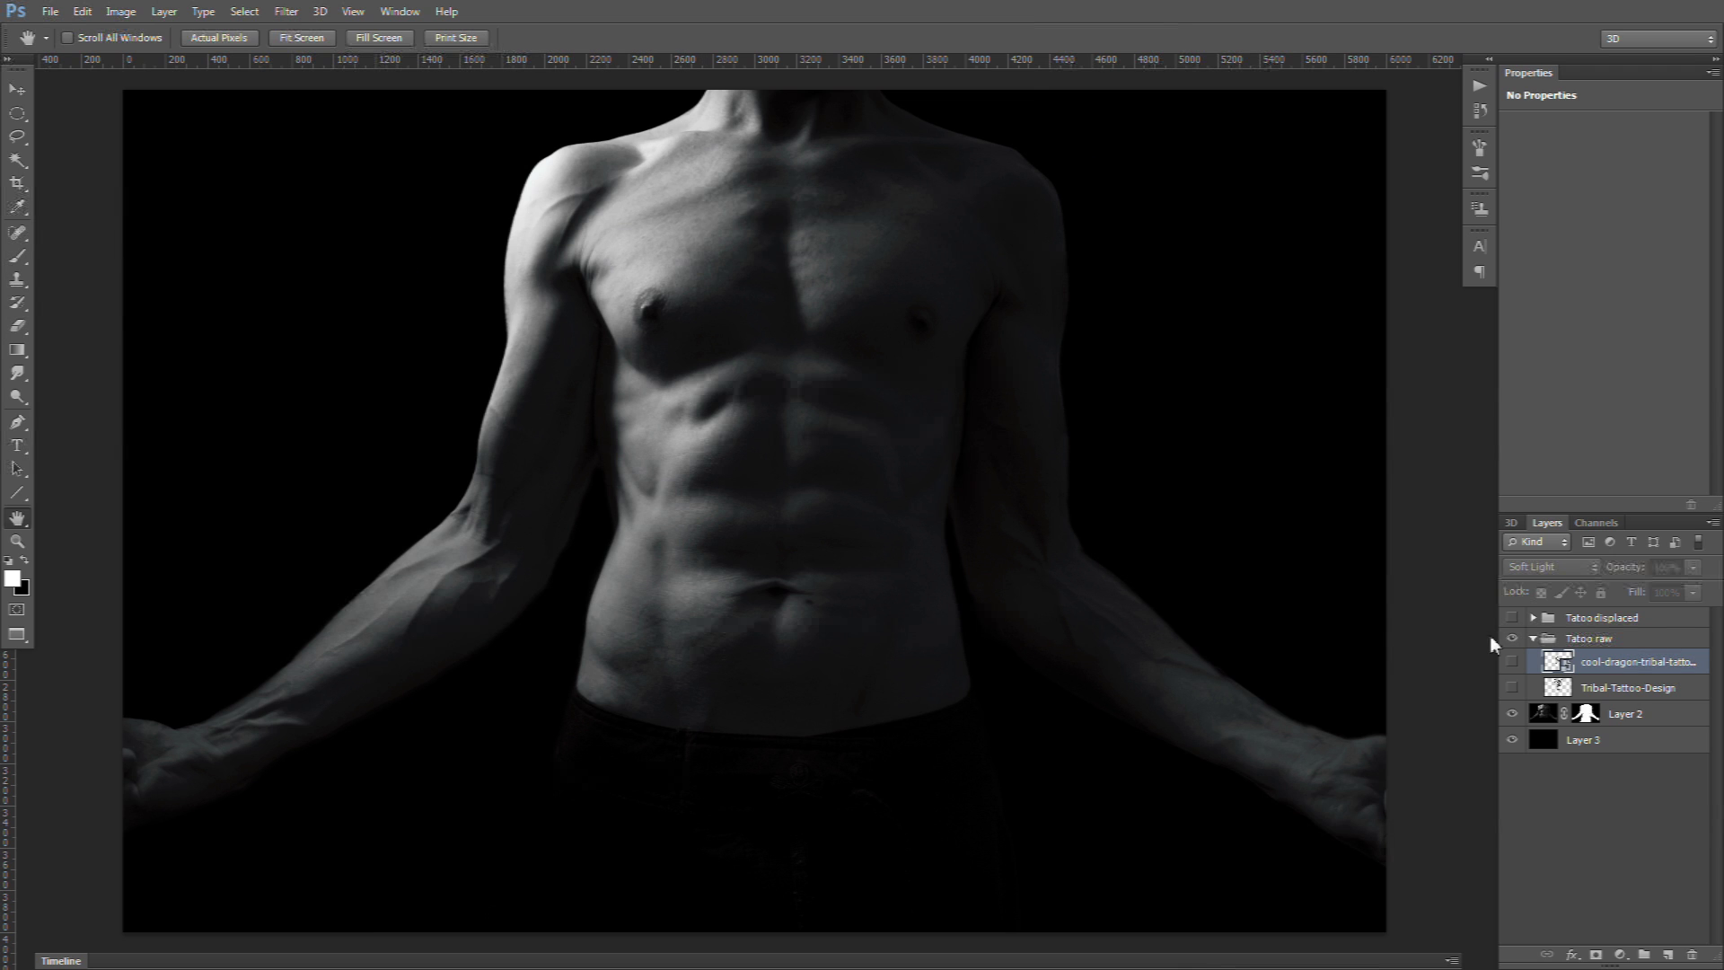
left_click(1512, 663)
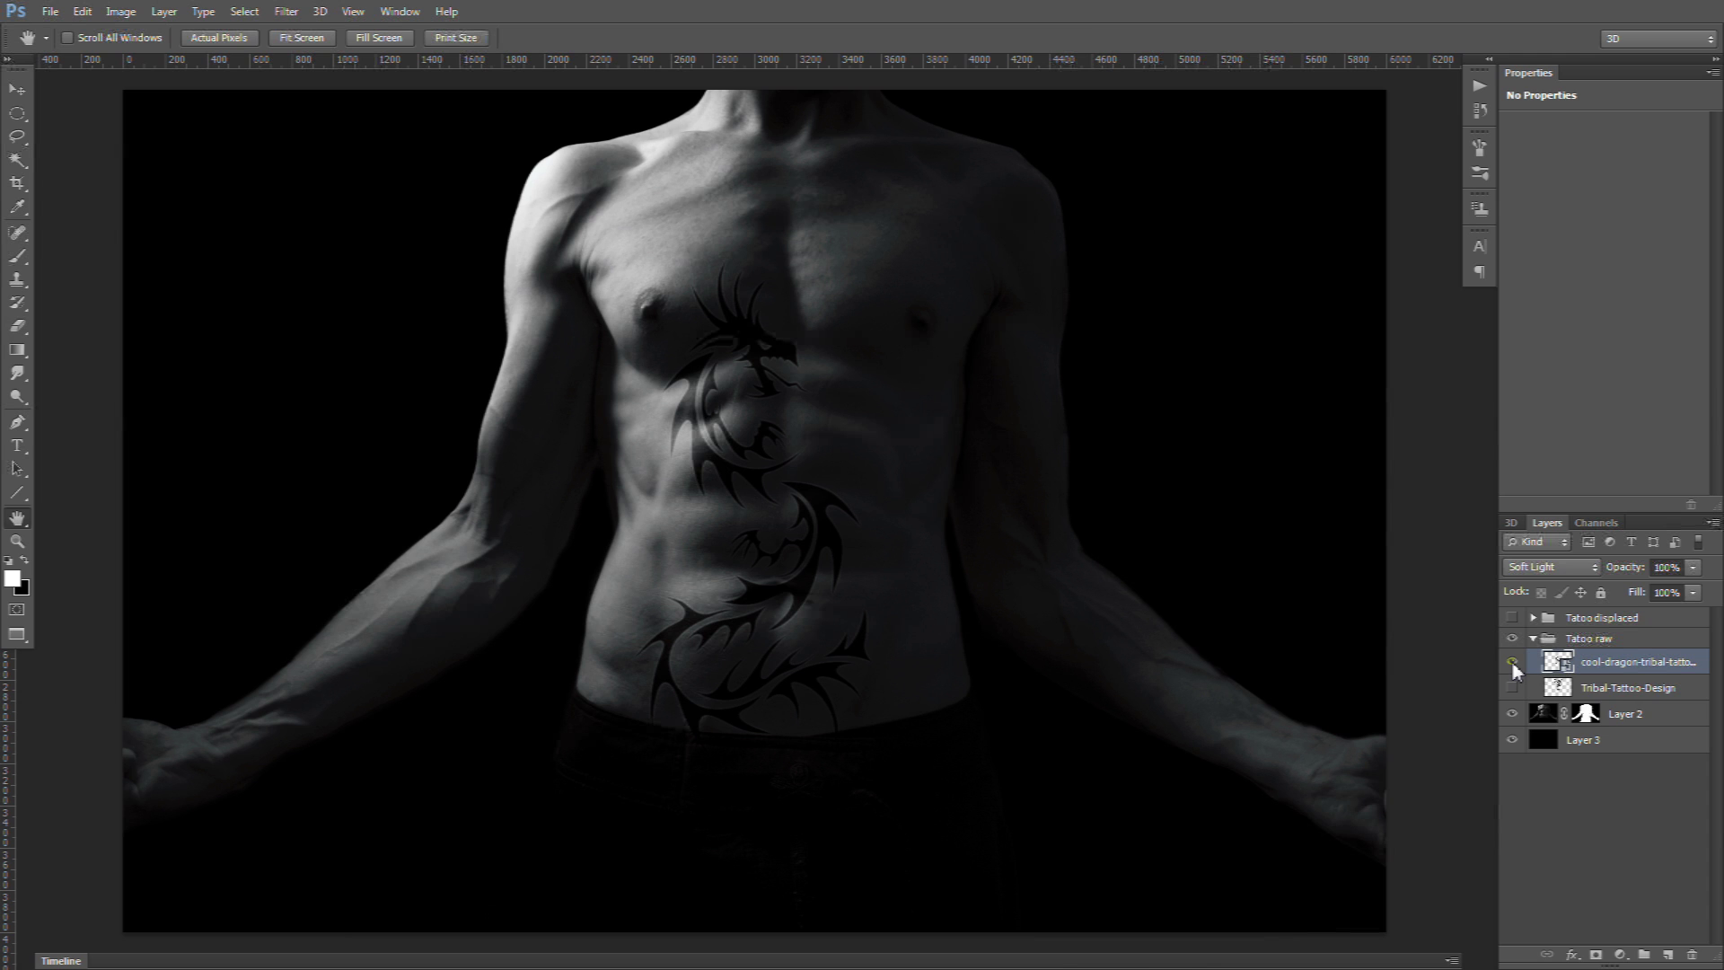
left_click(1513, 688)
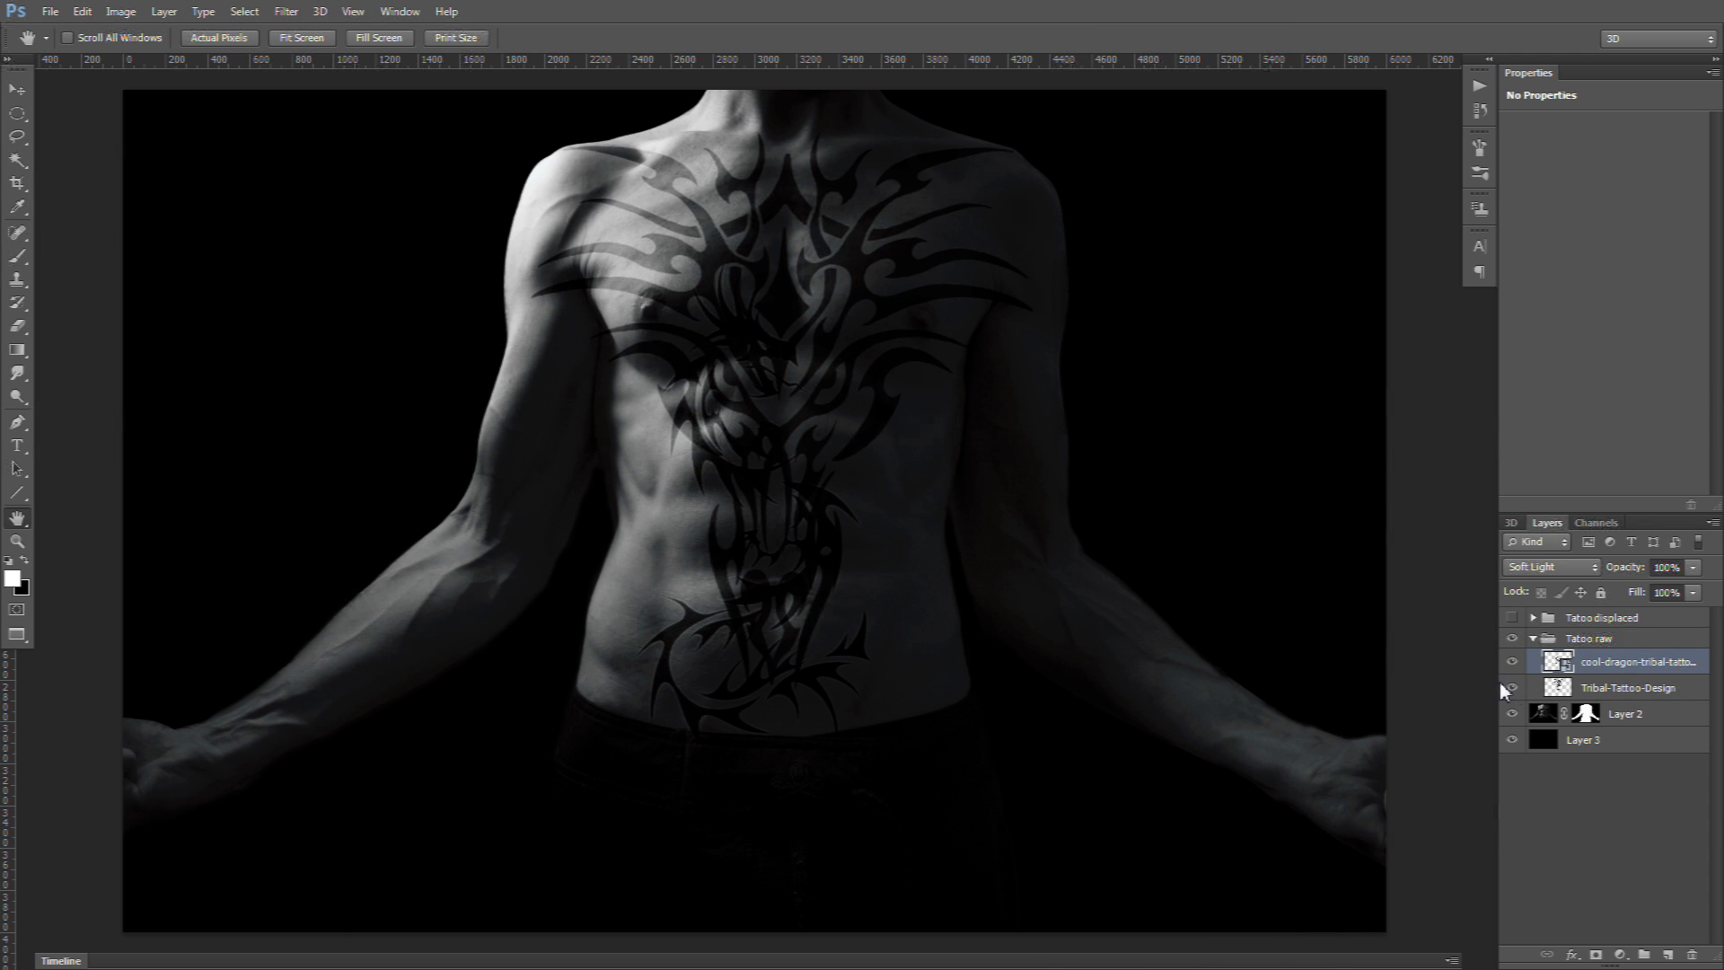
Step: Move the cool-dragon tattoo onto the brighter forearm and rotate it about -115° to follow the arm
key("v")
left_click_drag(659, 643, 758, 746)
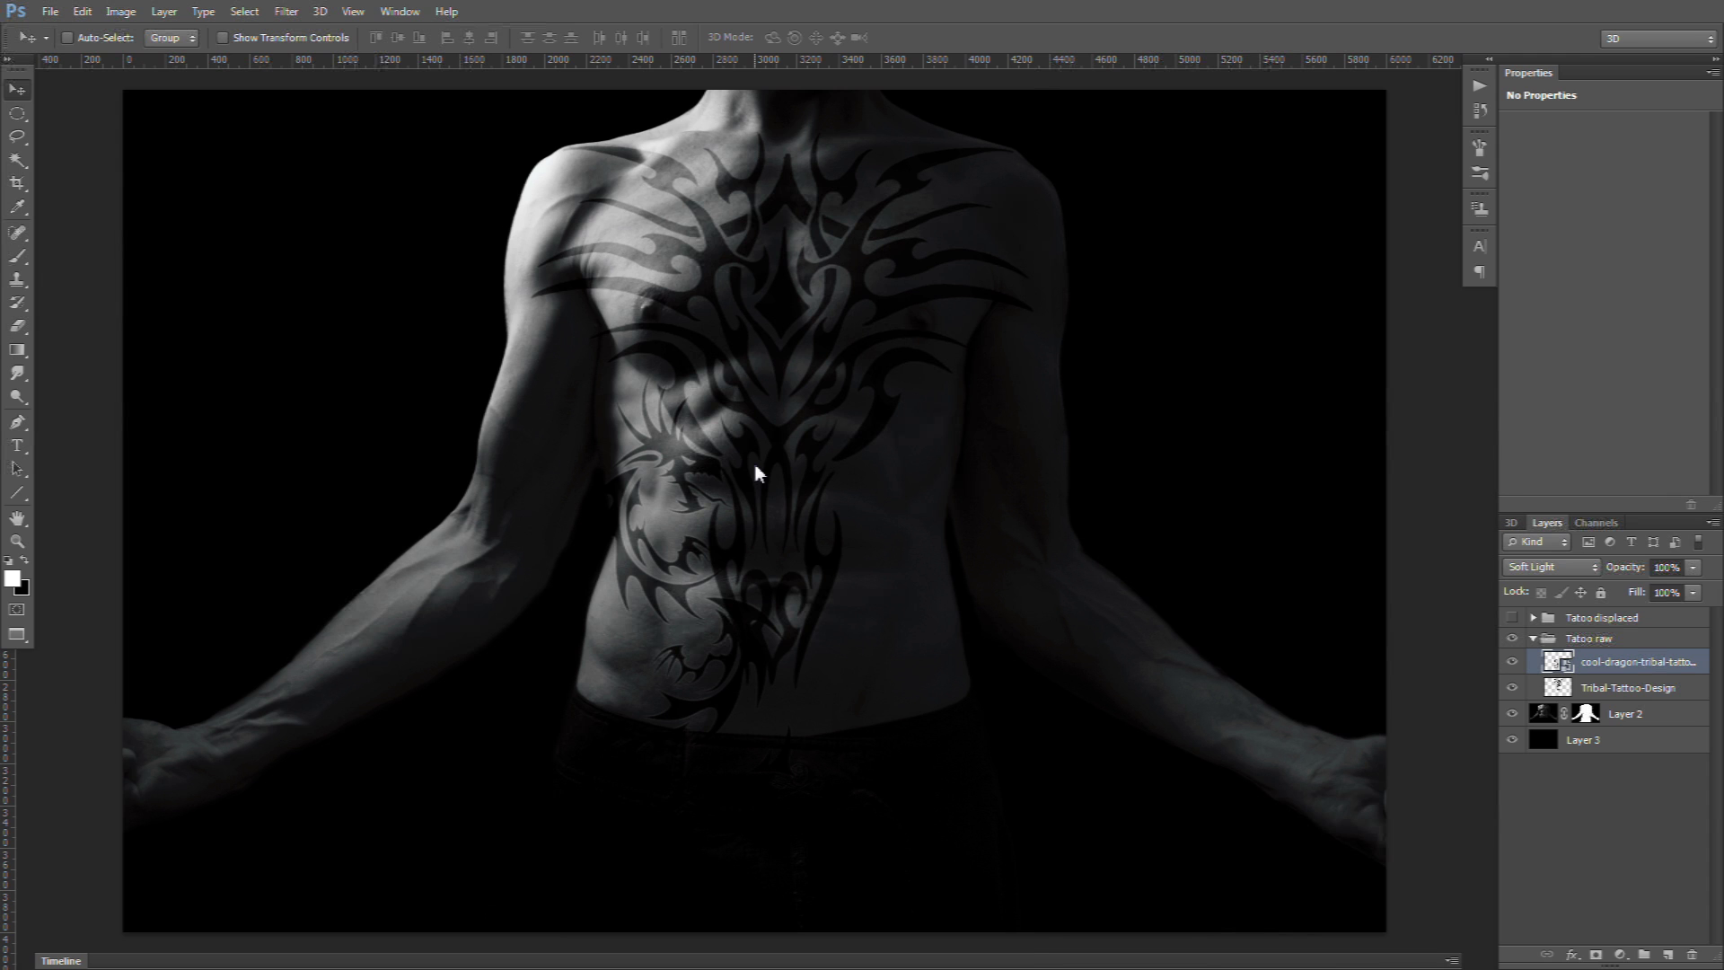
left_click_drag(688, 574, 719, 610)
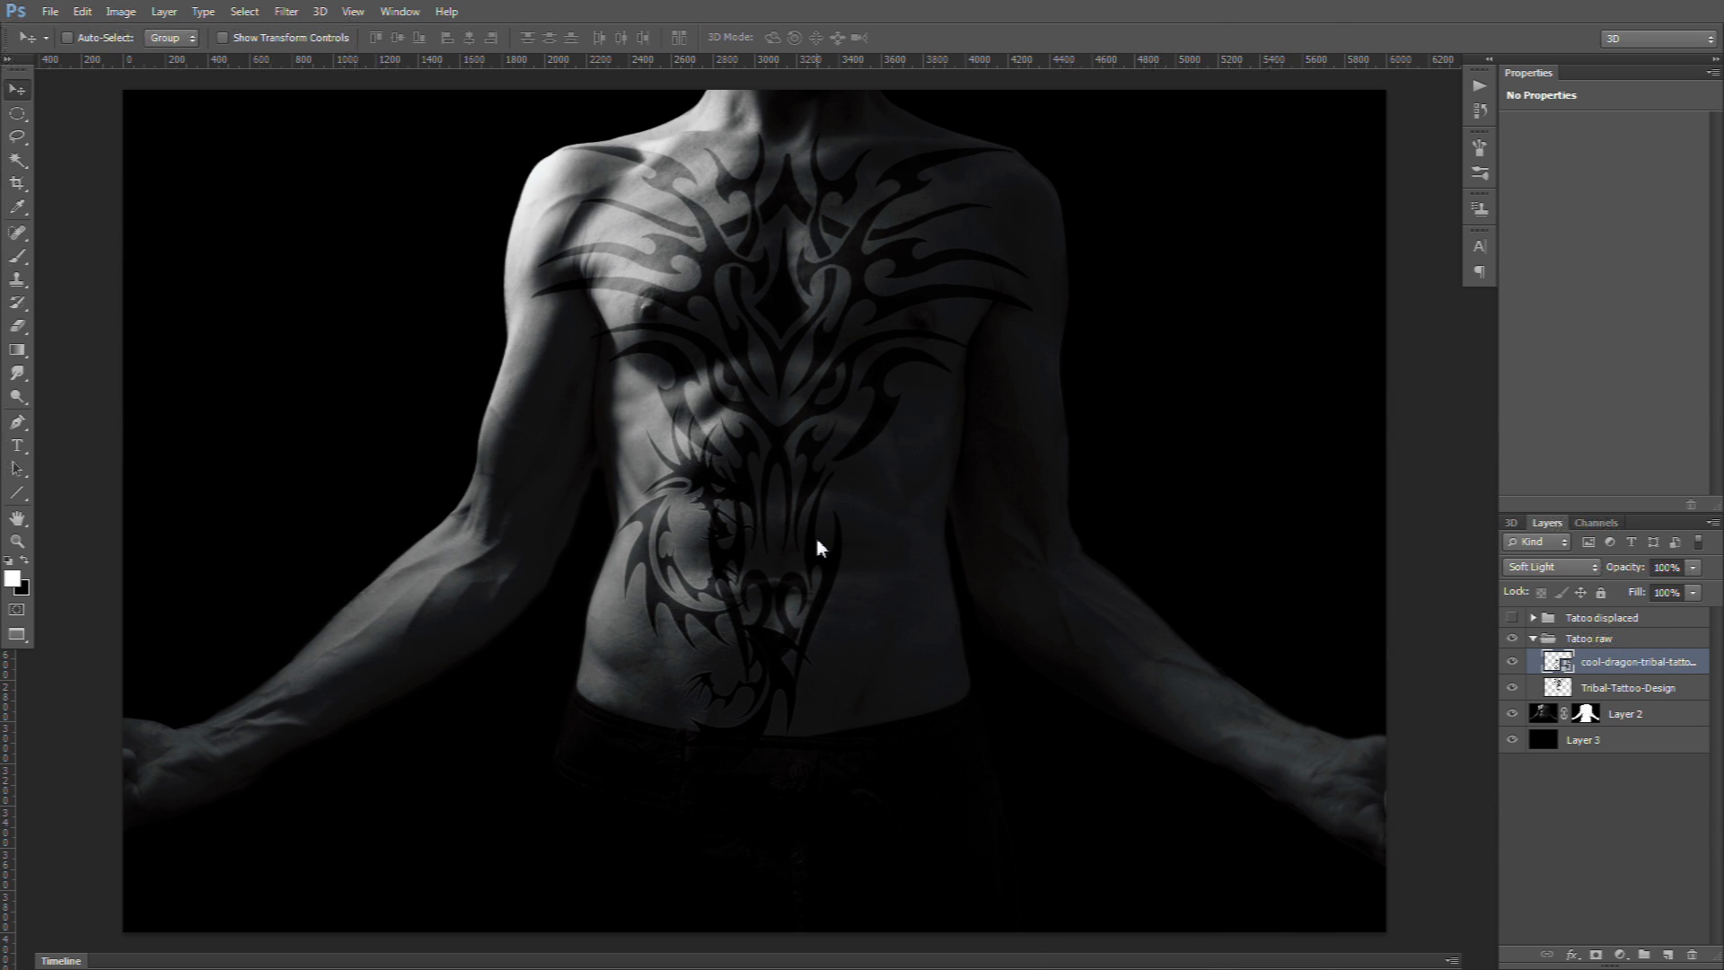
key("ctrl+t")
left_click_drag(870, 377, 188, 644)
left_click_drag(820, 716, 523, 697)
Step: Warp the dragon tattoo so its upper end bends along the upper arm towards the shoulder
right_click(485, 537)
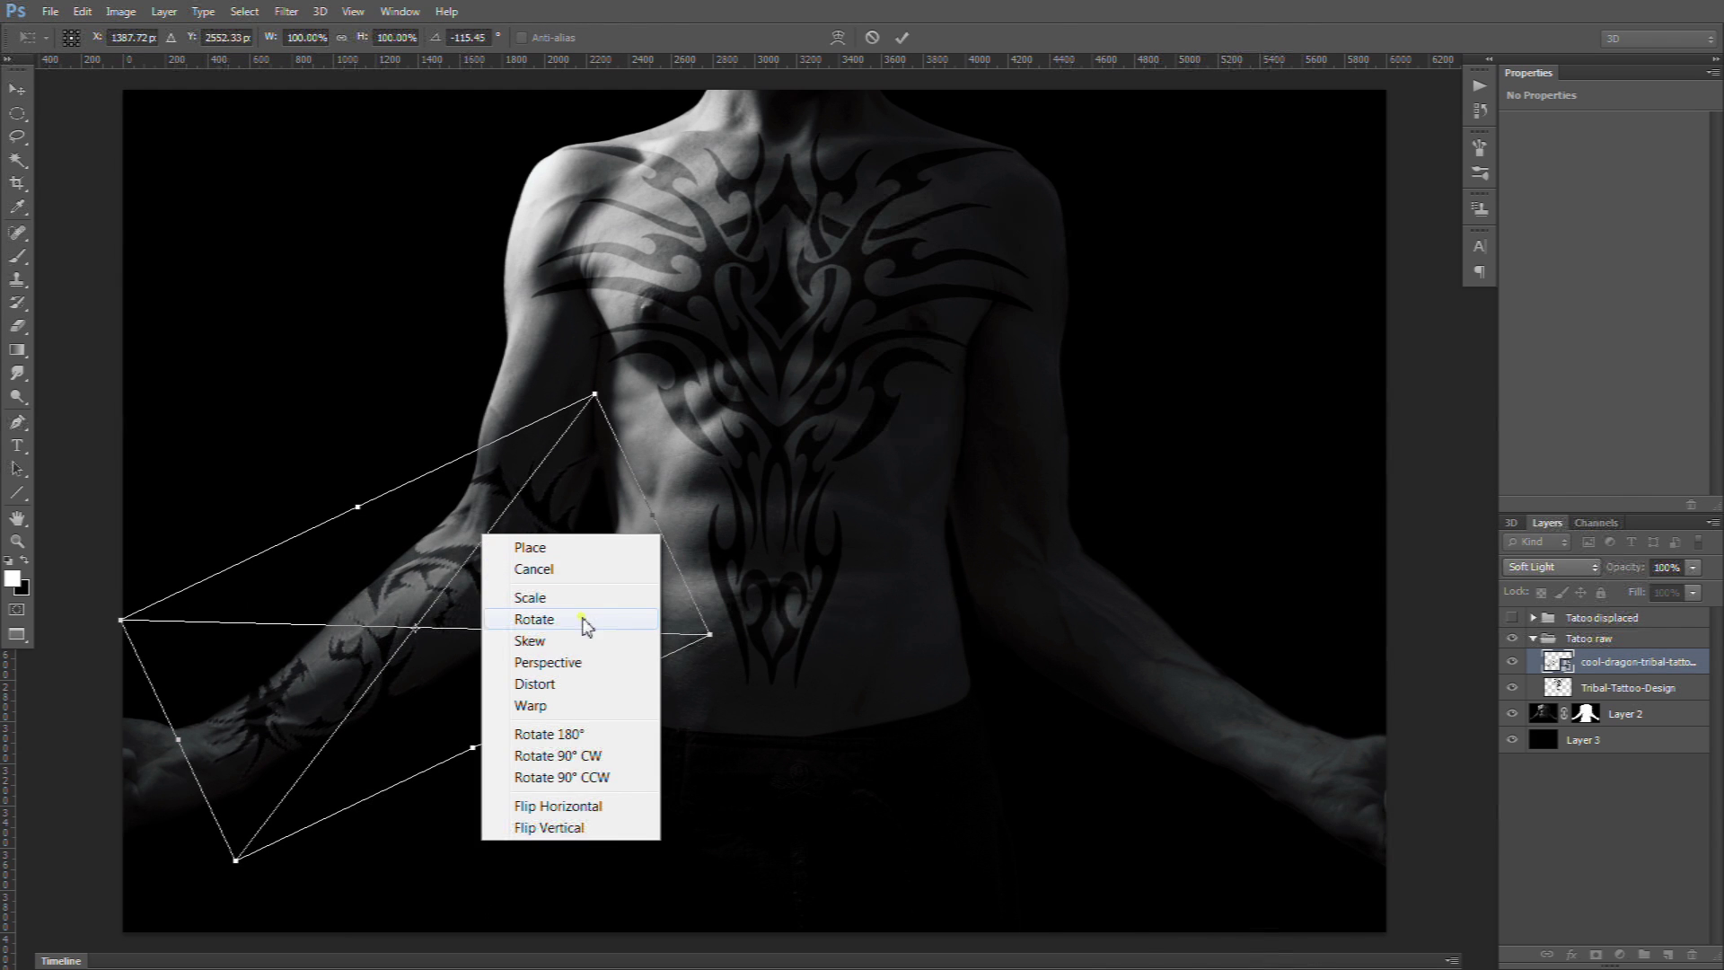
left_click(562, 707)
left_click_drag(602, 404, 567, 304)
left_click_drag(605, 400, 629, 456)
left_click_drag(578, 315, 643, 163)
Step: Refine the dragon tattoo's warp around the wrist, elbow and inner arm, and apply the transformation
left_click_drag(160, 702, 185, 758)
left_click_drag(330, 639, 339, 651)
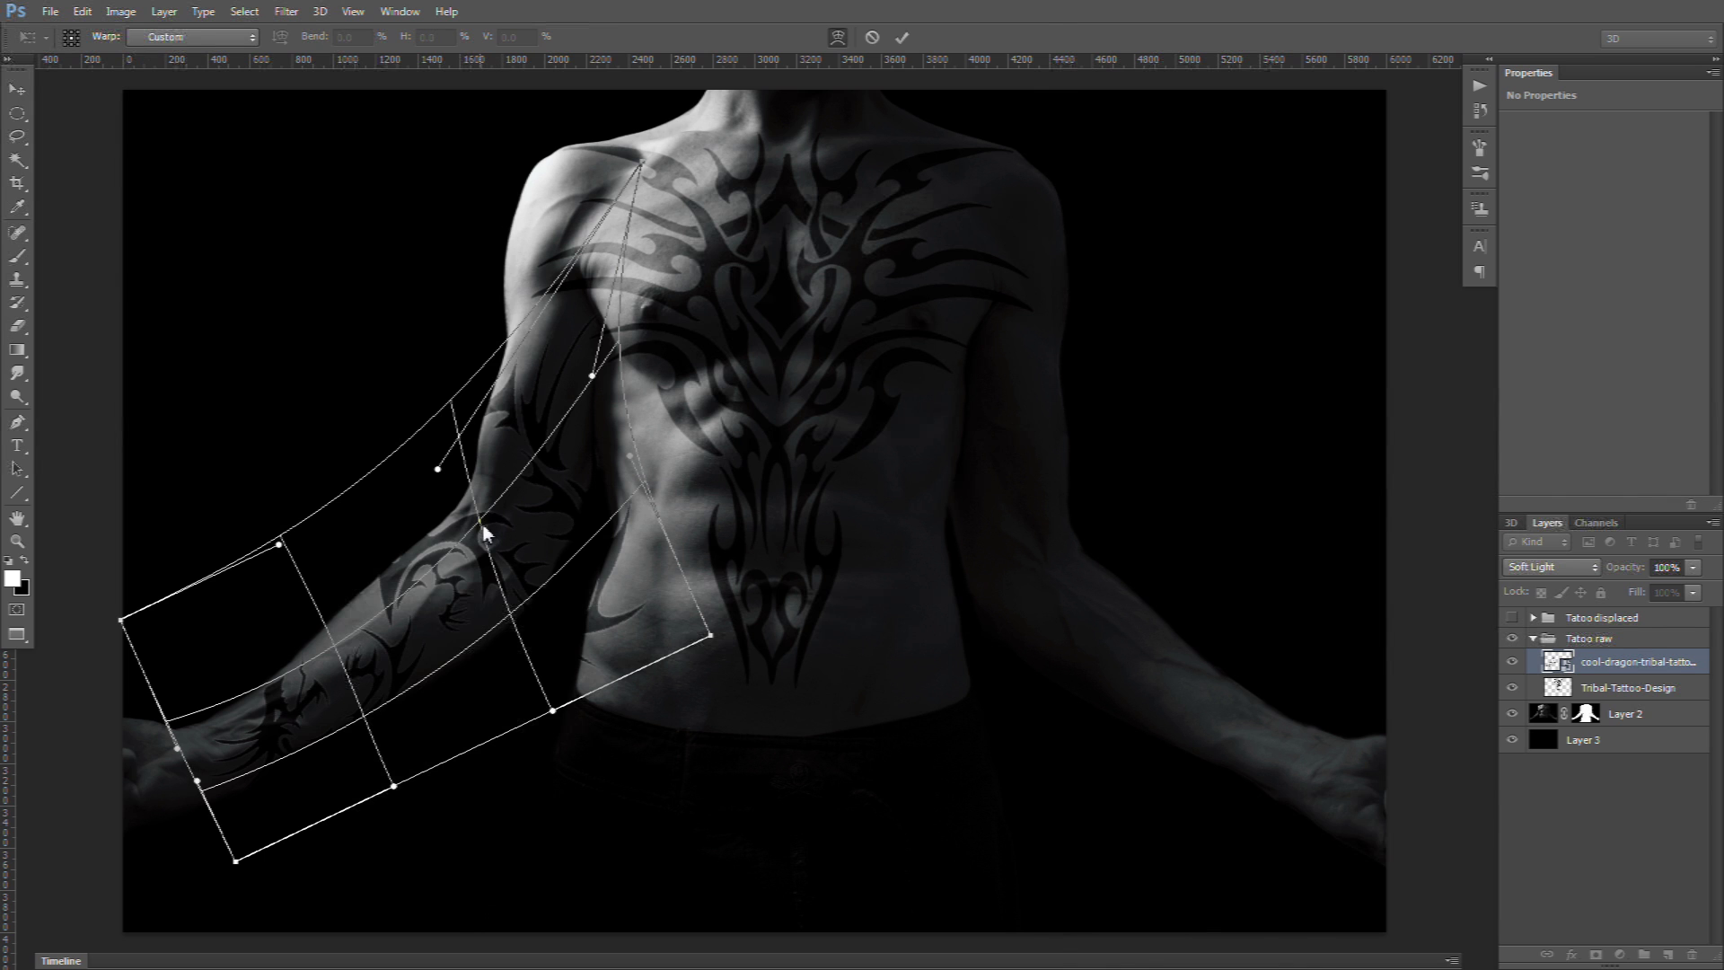
left_click_drag(483, 533, 492, 527)
left_click_drag(520, 623, 516, 624)
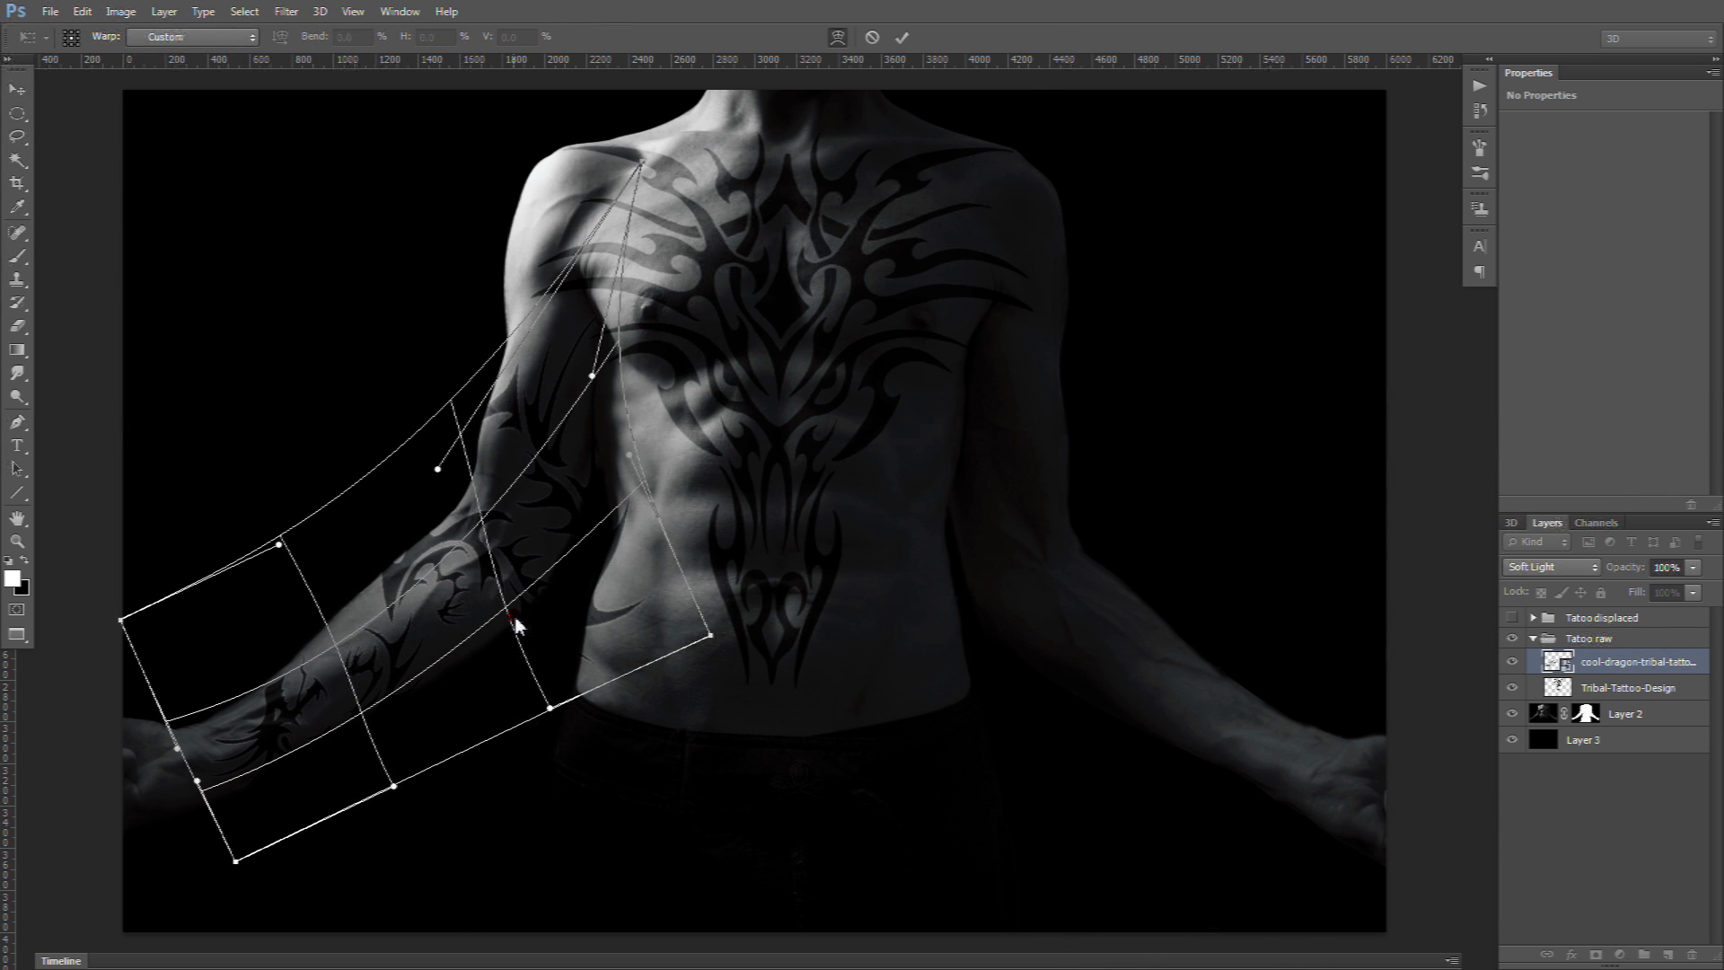
left_click_drag(711, 637, 621, 510)
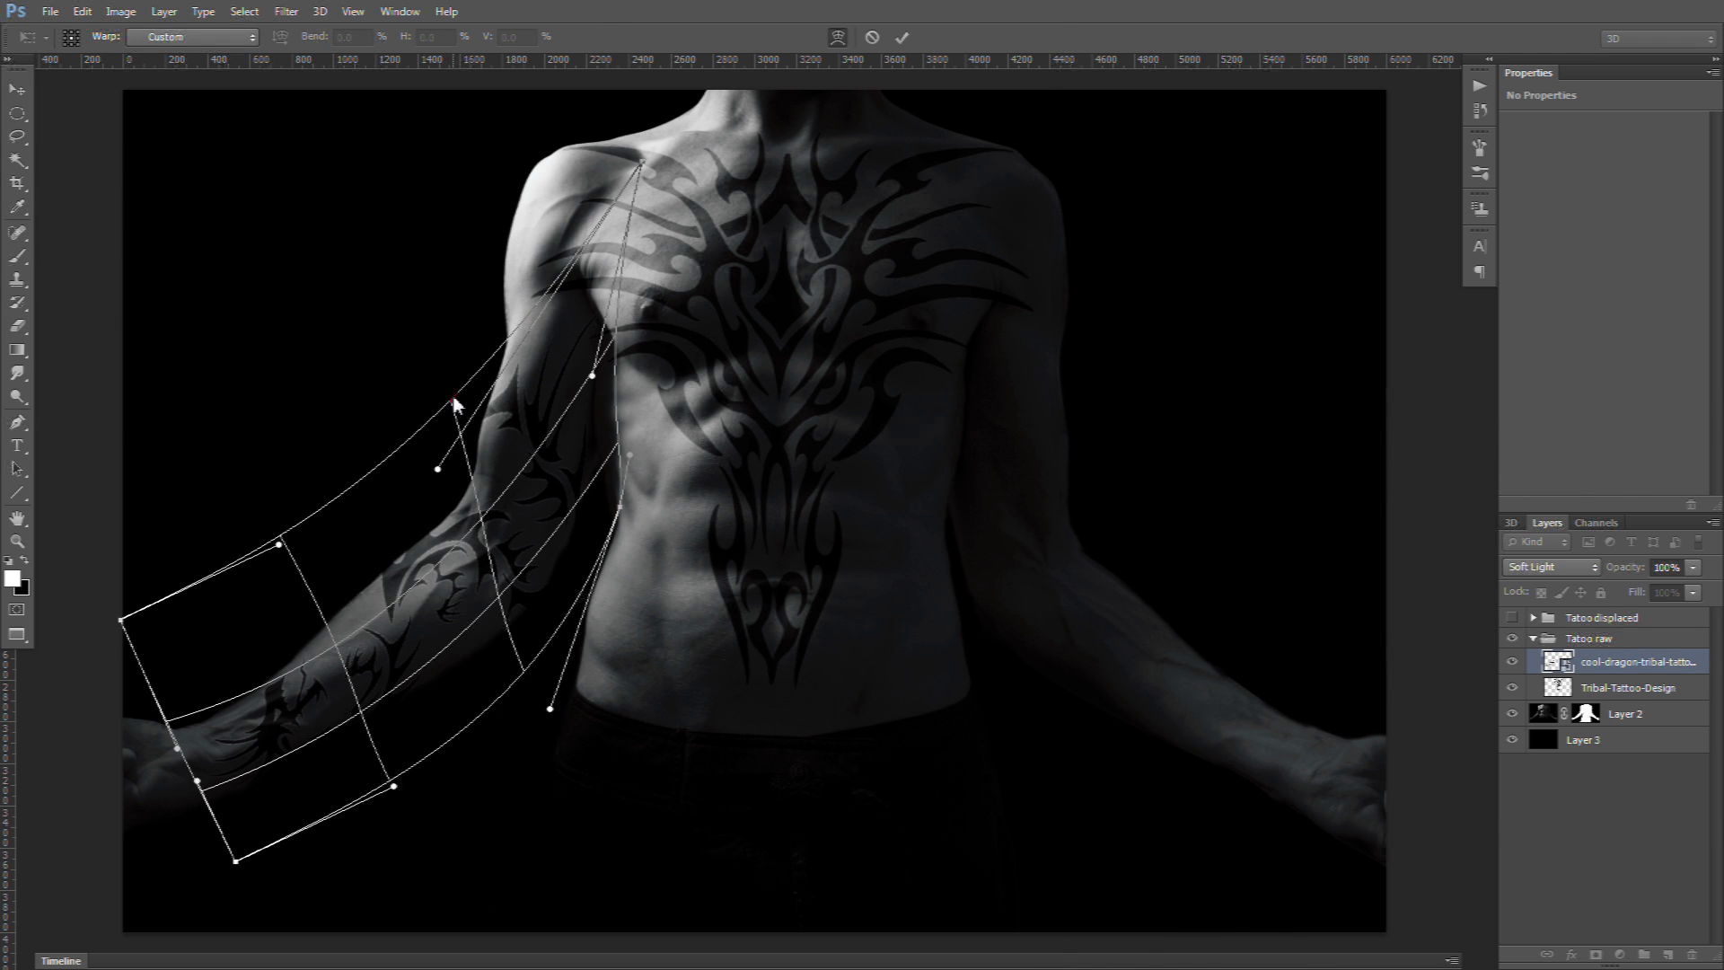
left_click_drag(456, 409, 462, 401)
mouse_move(490, 530)
left_mouse_down()
mouse_move(503, 524)
mouse_move(500, 550)
left_mouse_up()
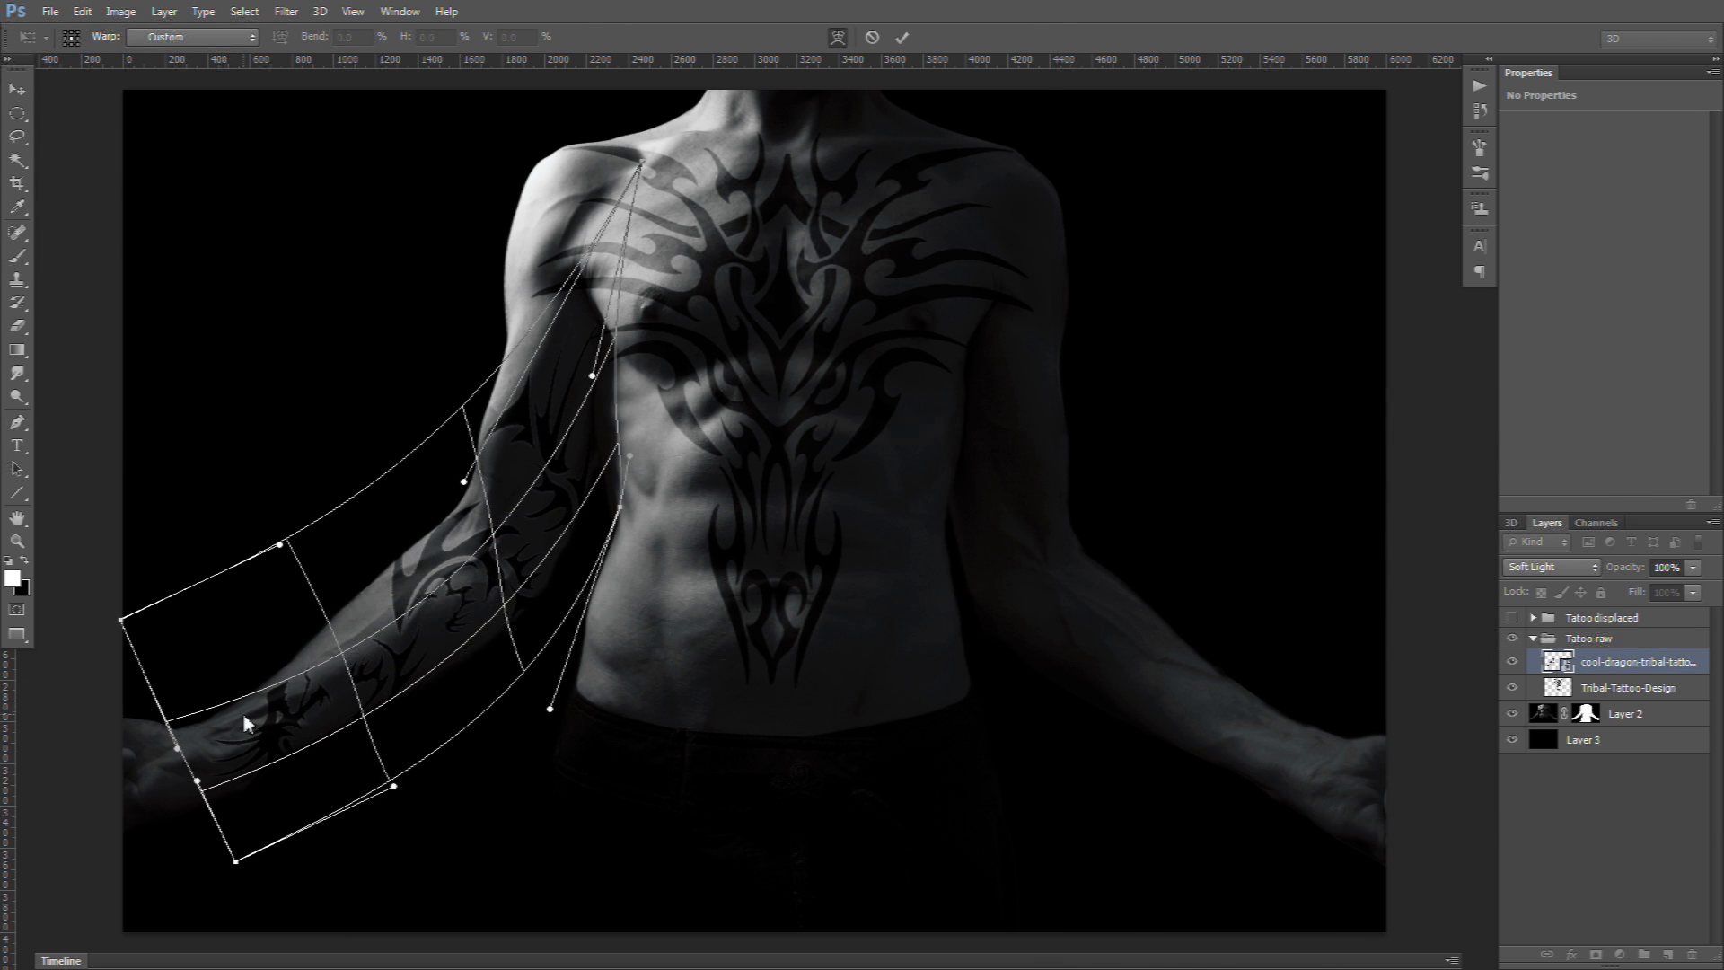
left_click_drag(170, 724, 168, 730)
key("Return")
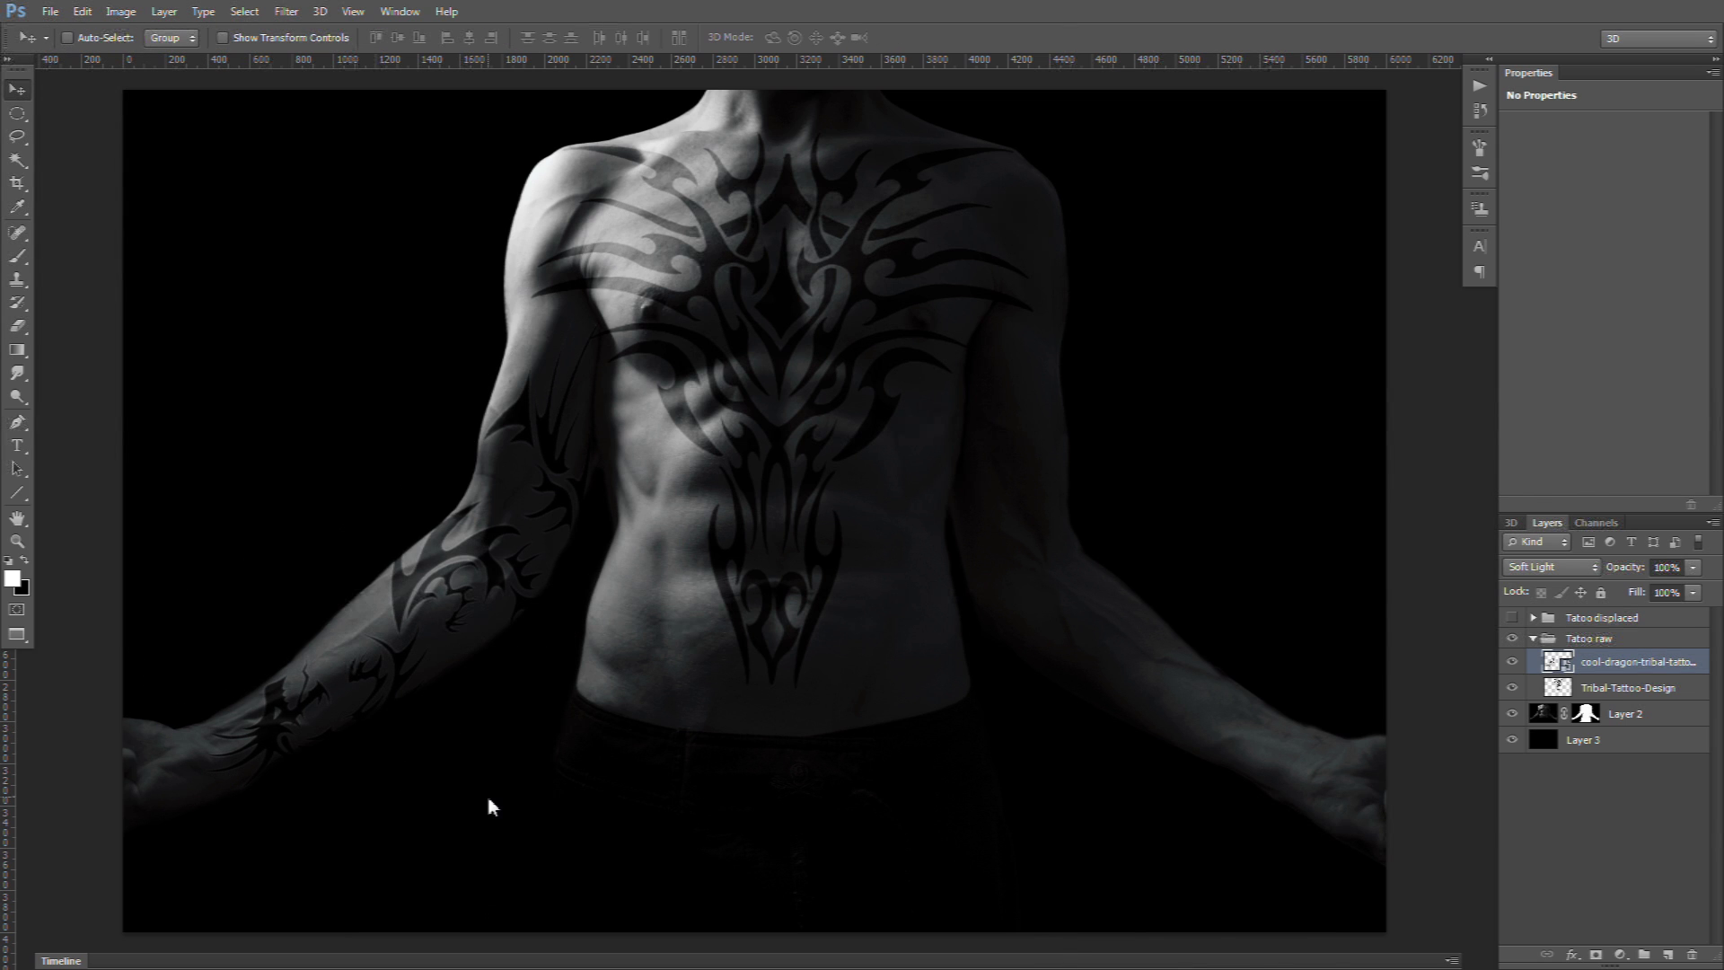
Step: Shift the Tribal-Tattoo-Design layer slightly down the chest and hide the Tatoo raw group
left_click(1595, 688)
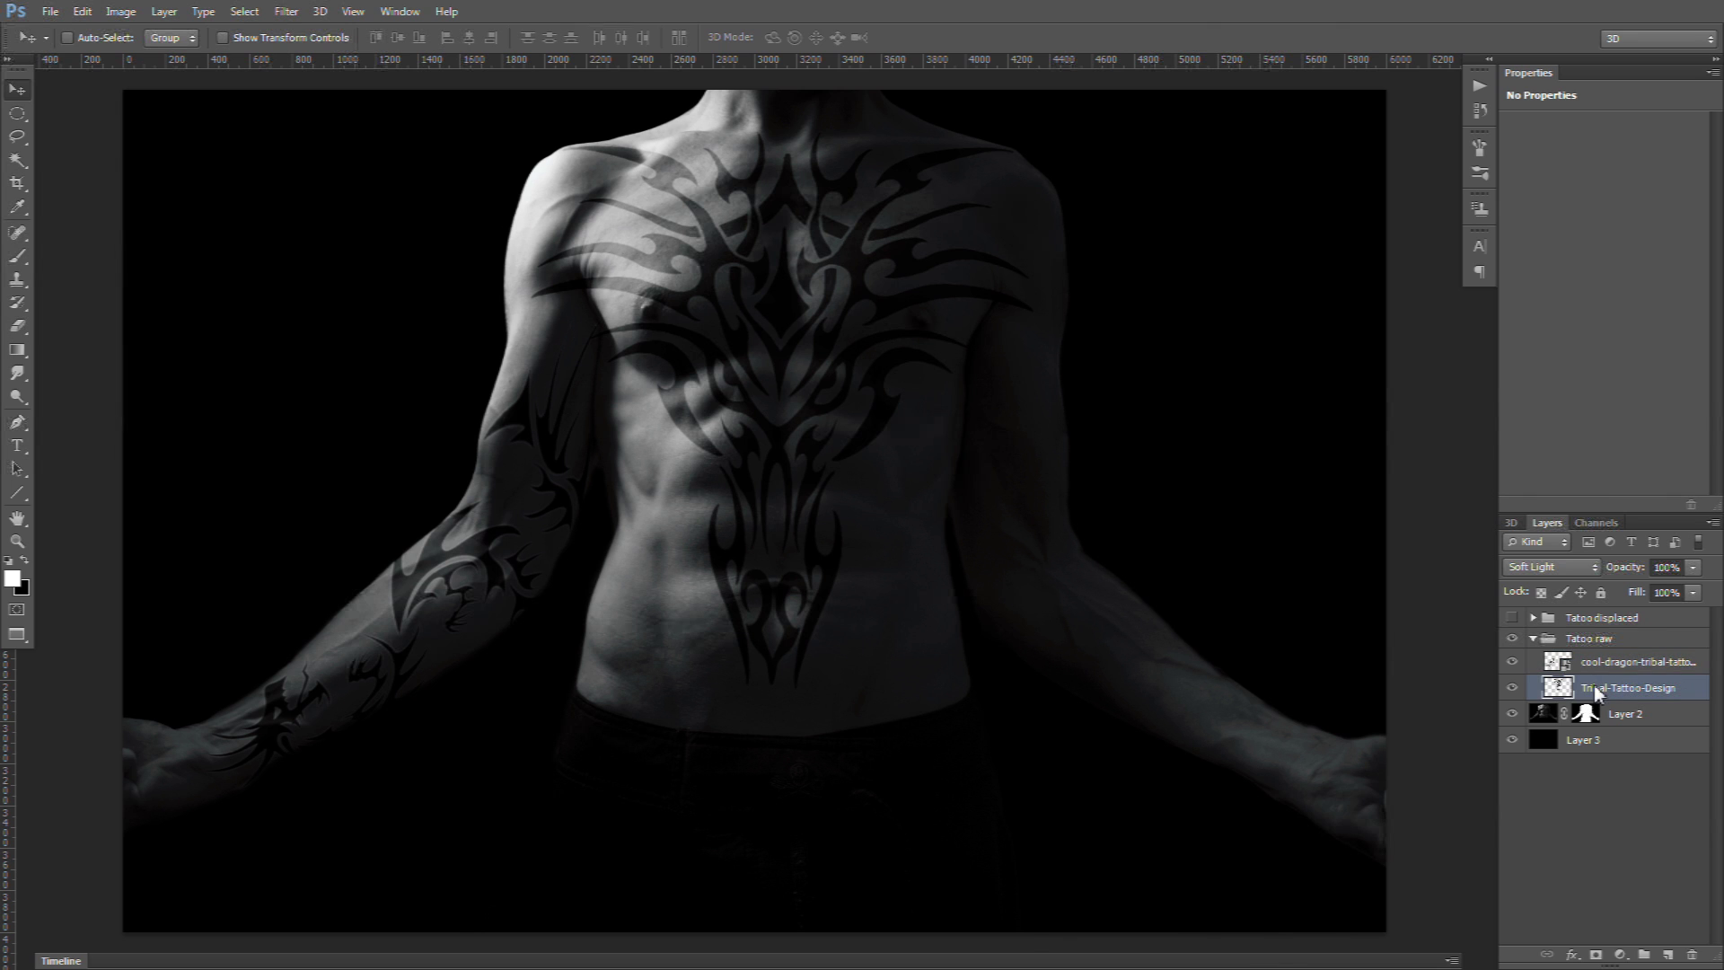
left_click_drag(764, 290, 754, 309)
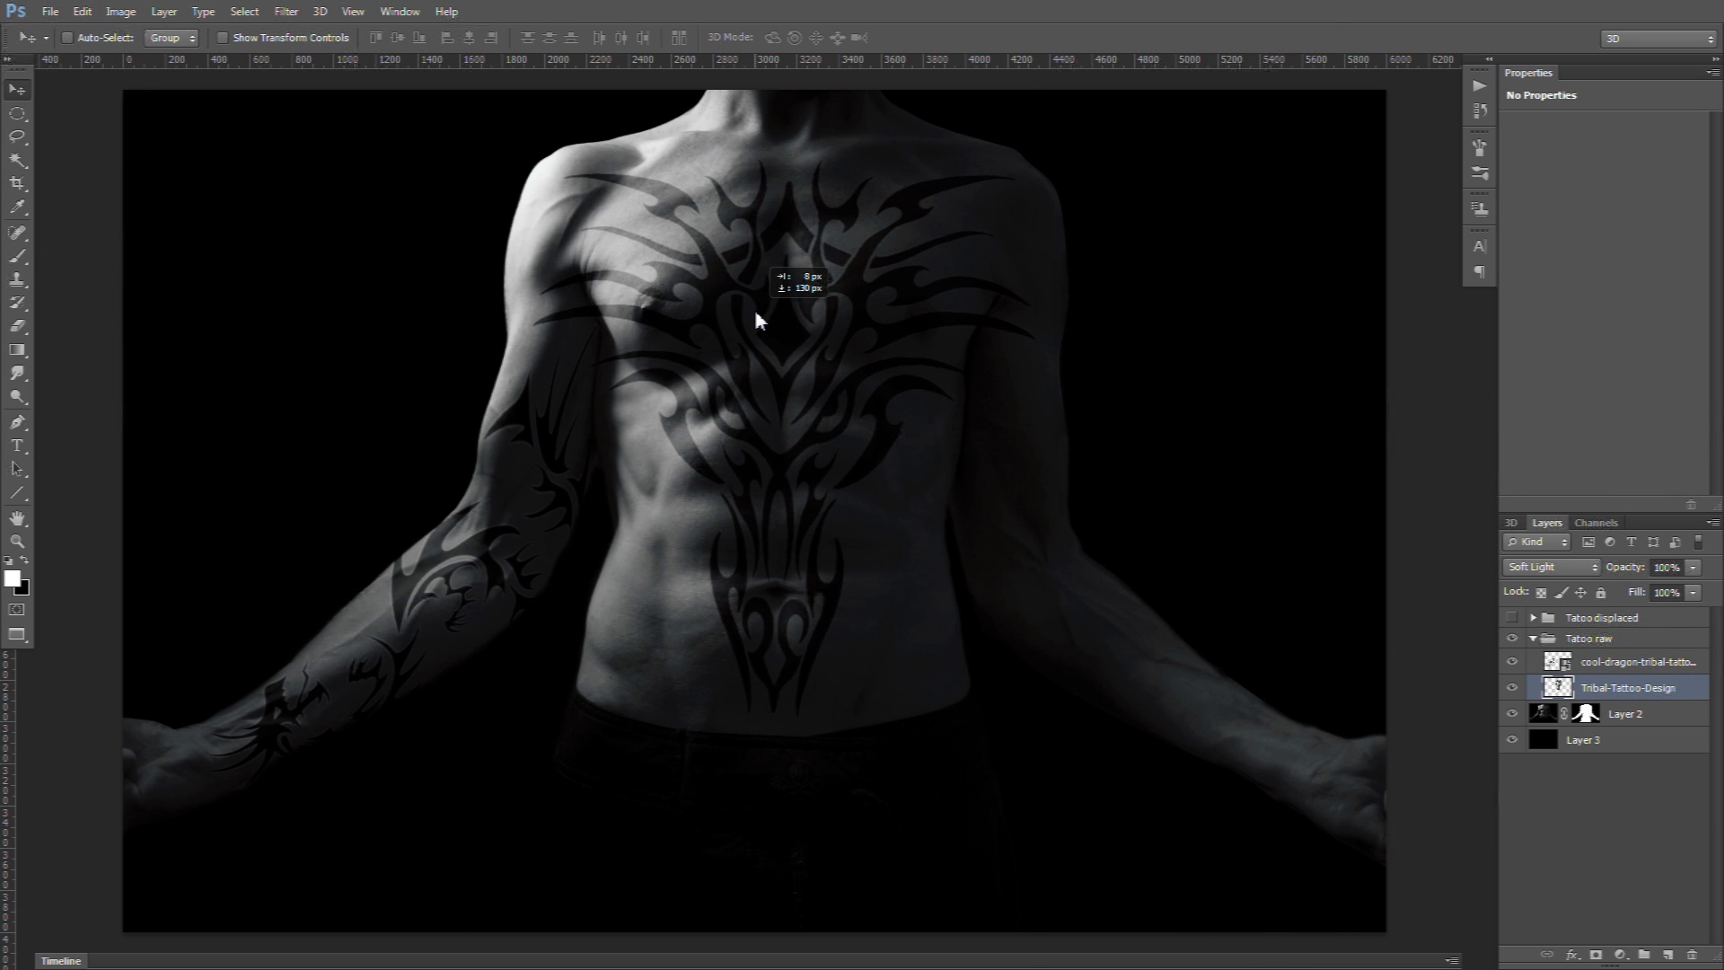
left_click(1513, 638)
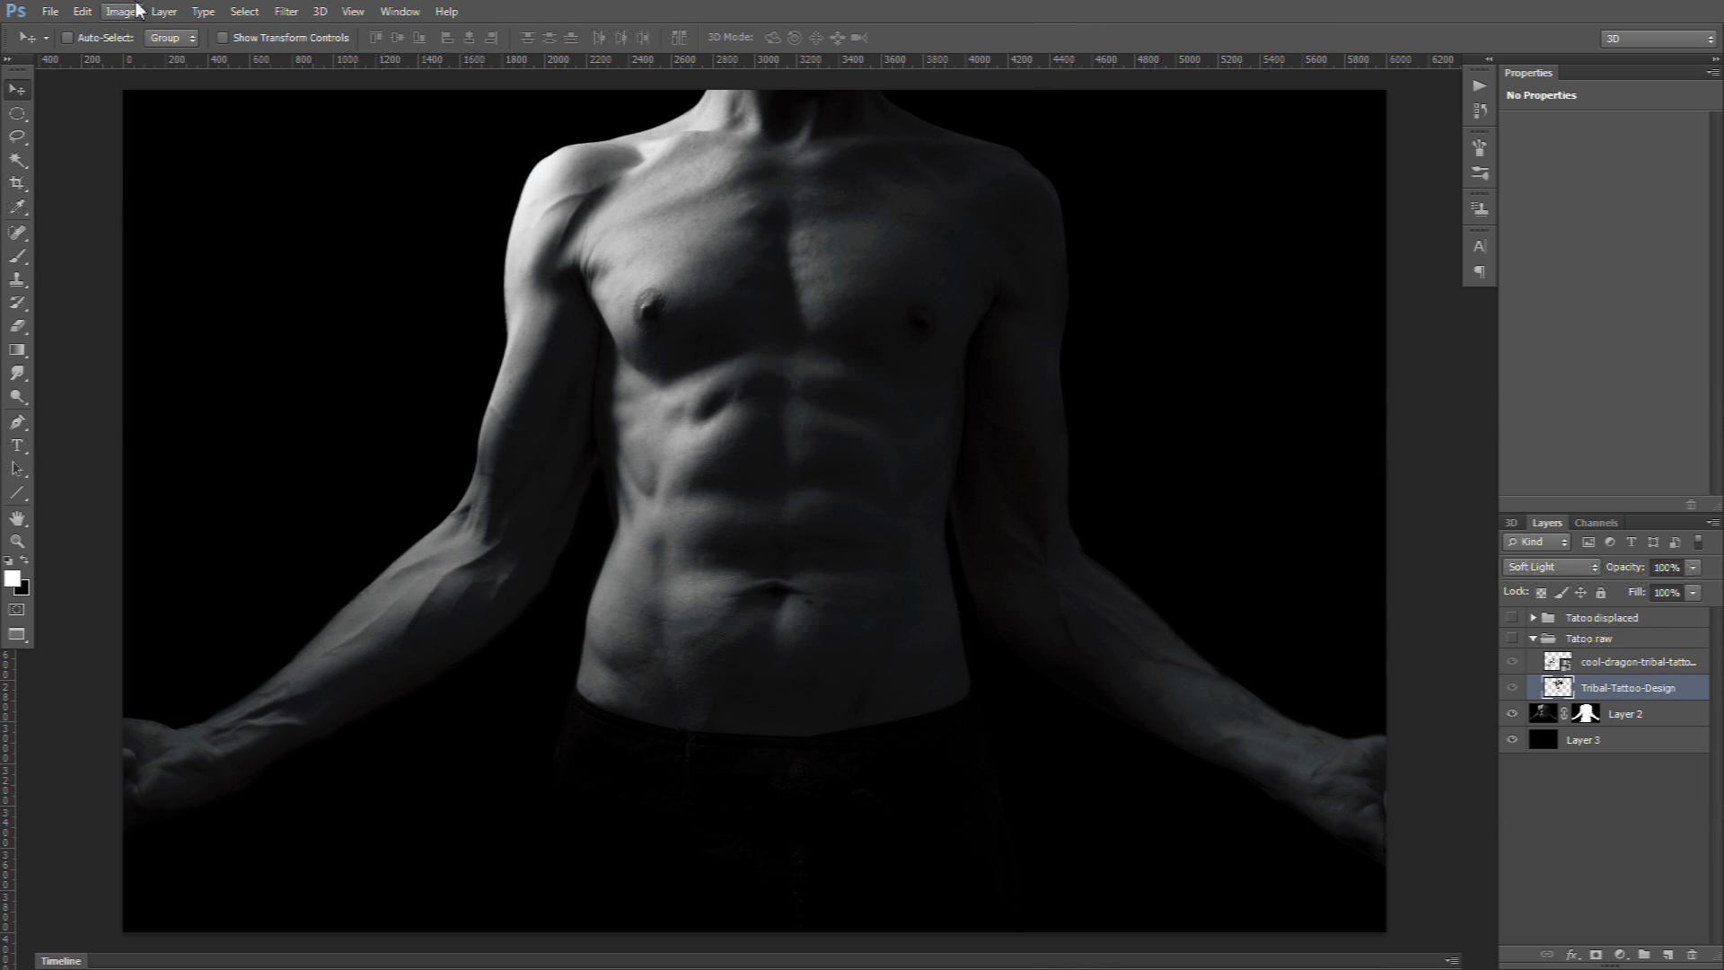
Step: Duplicate the image as "_DSC0282-Tattoo displaced"
left_click(164, 11)
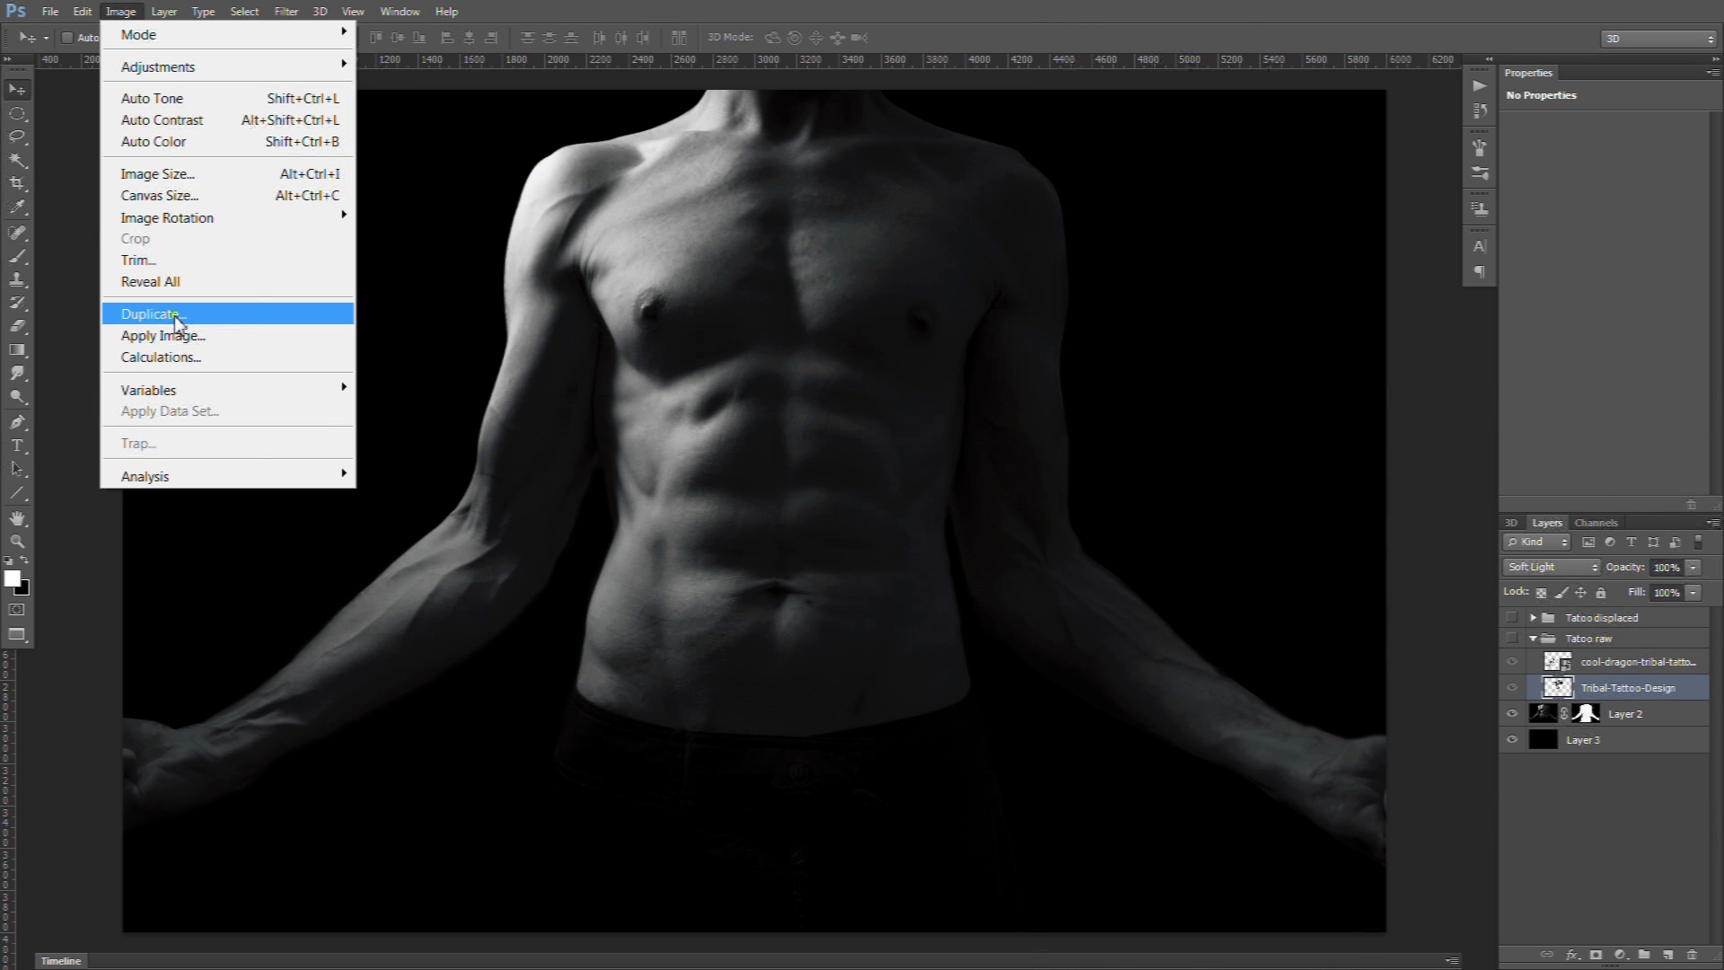
left_click(177, 316)
left_click(844, 338)
double_click(844, 338)
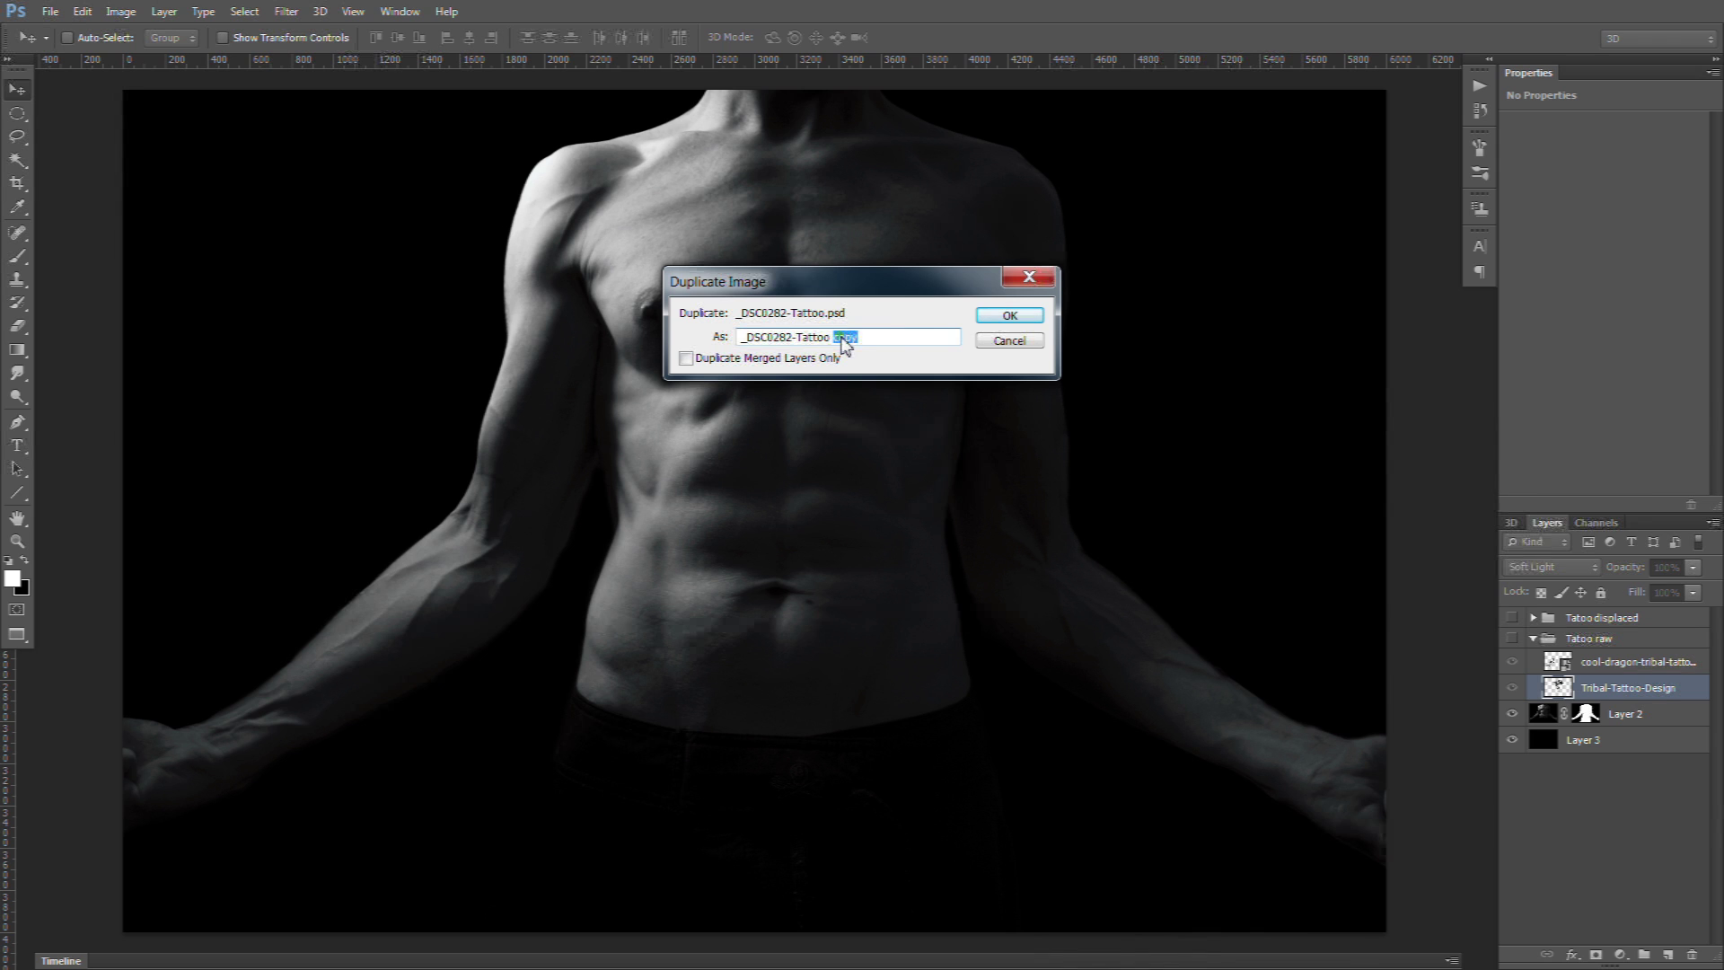
type("displaced")
key("Return")
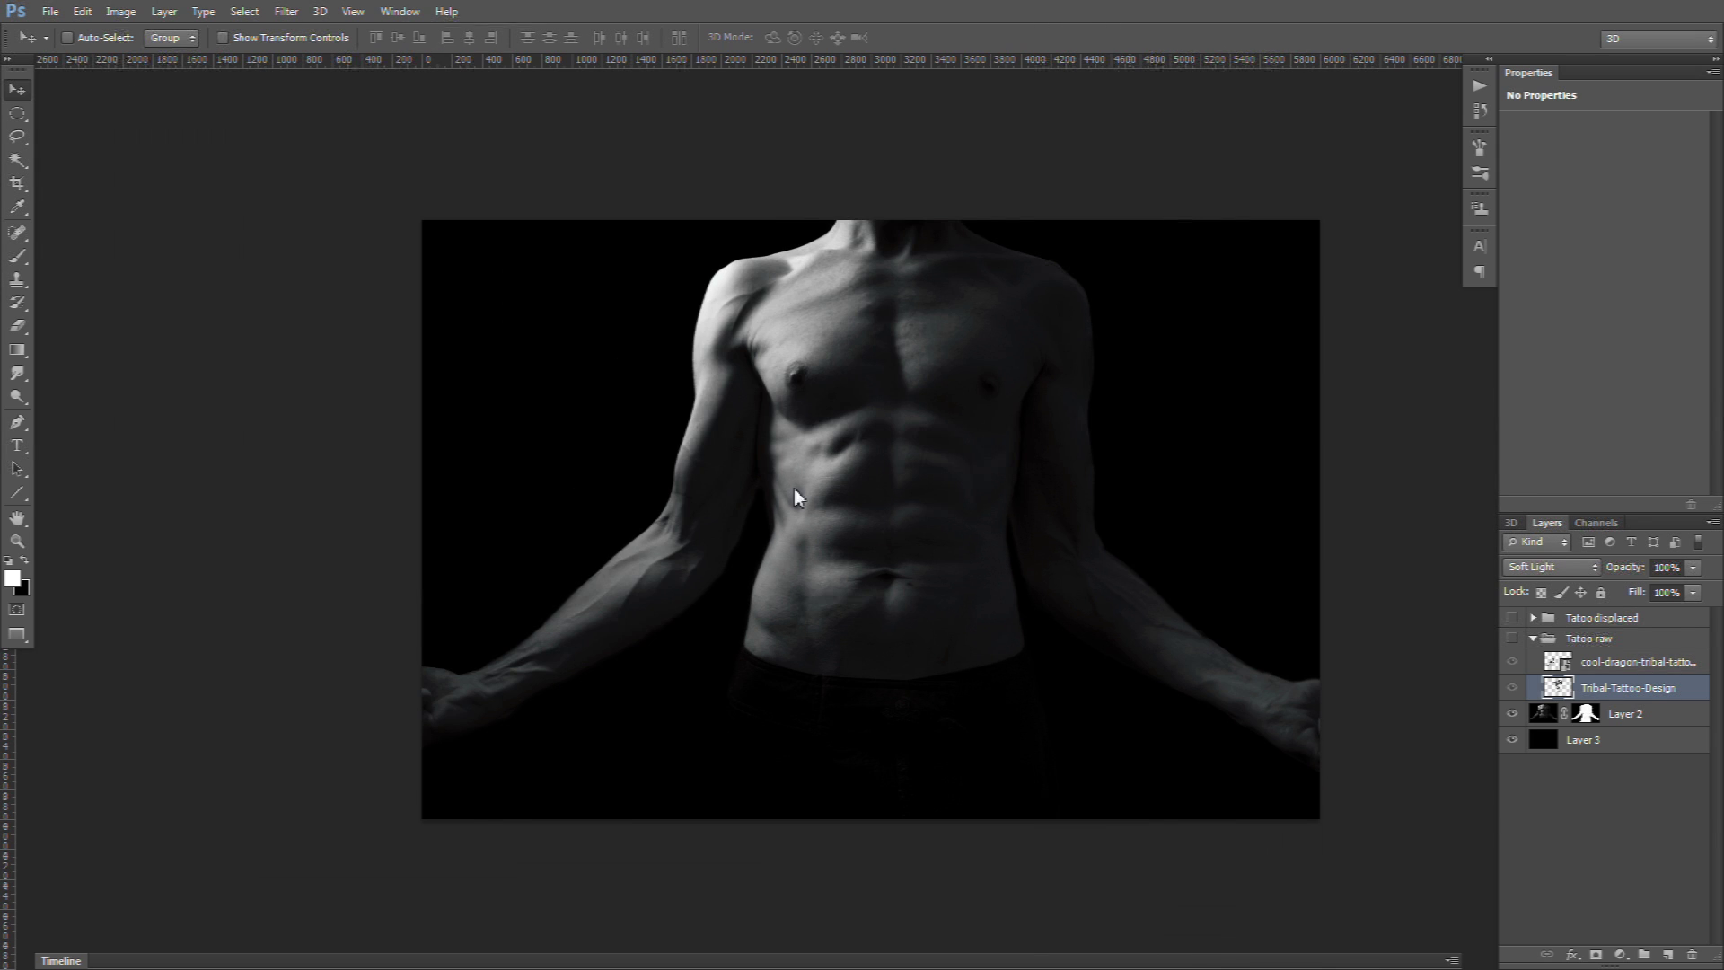
Step: Add a new layer directly above Layer 2 and fill it with 50% Gray in Normal mode at 100% opacity
left_click(19, 520)
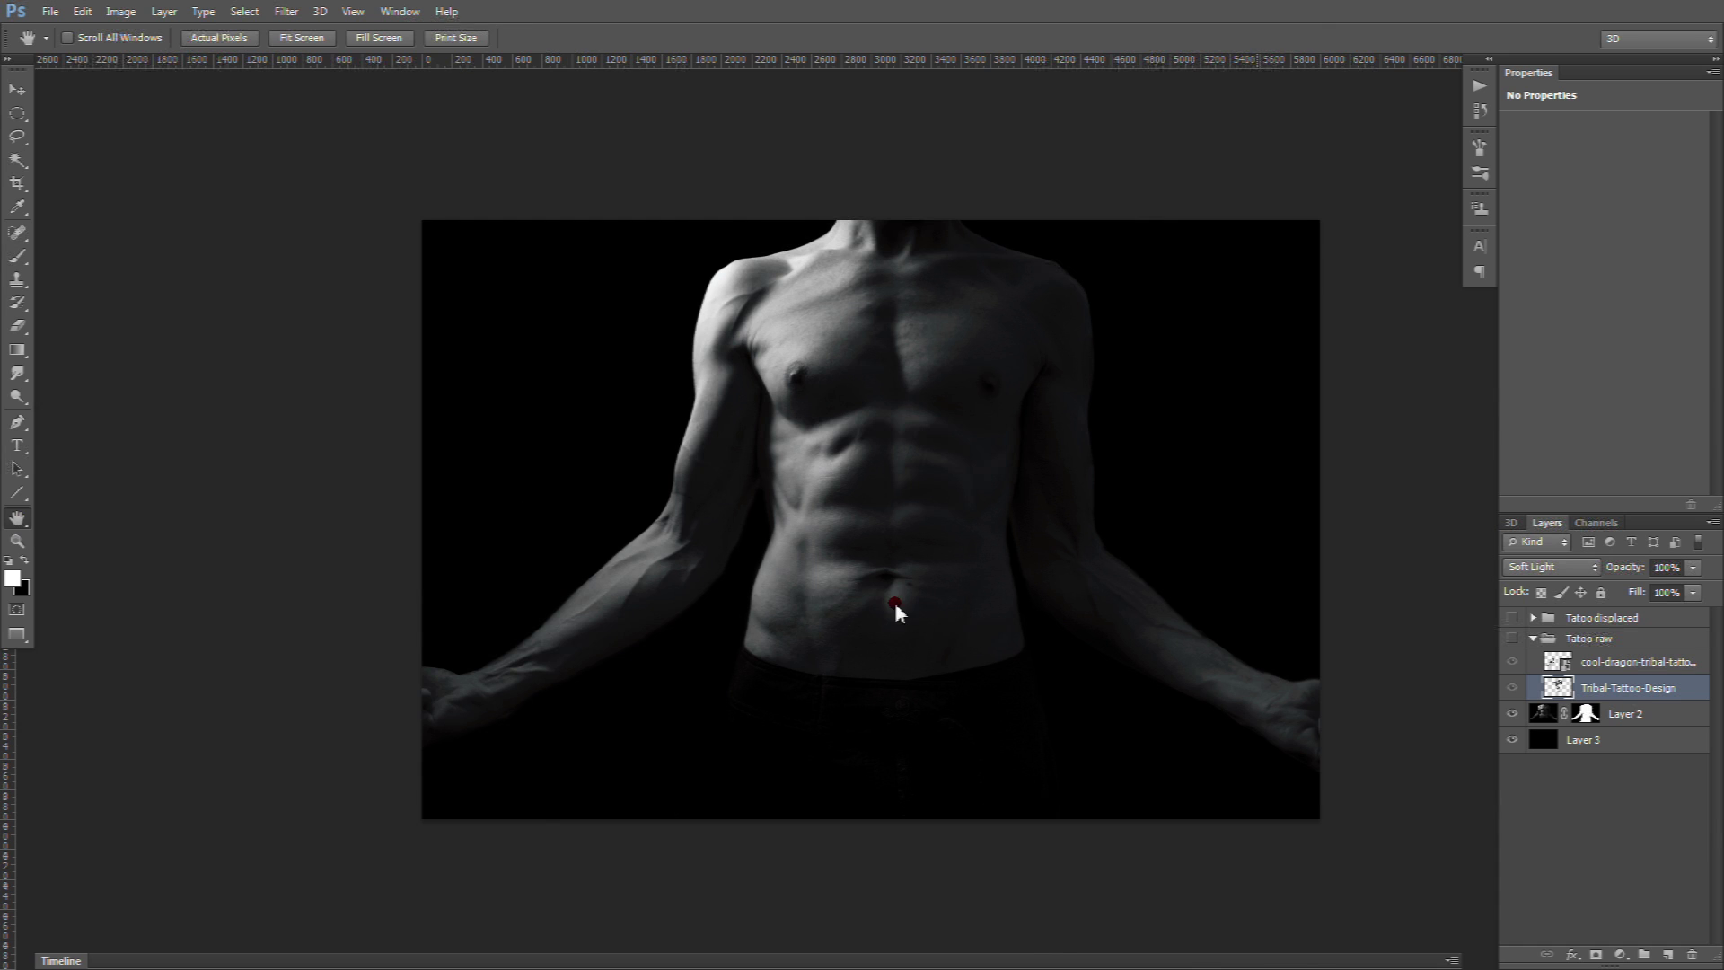
left_click_drag(898, 607, 731, 589)
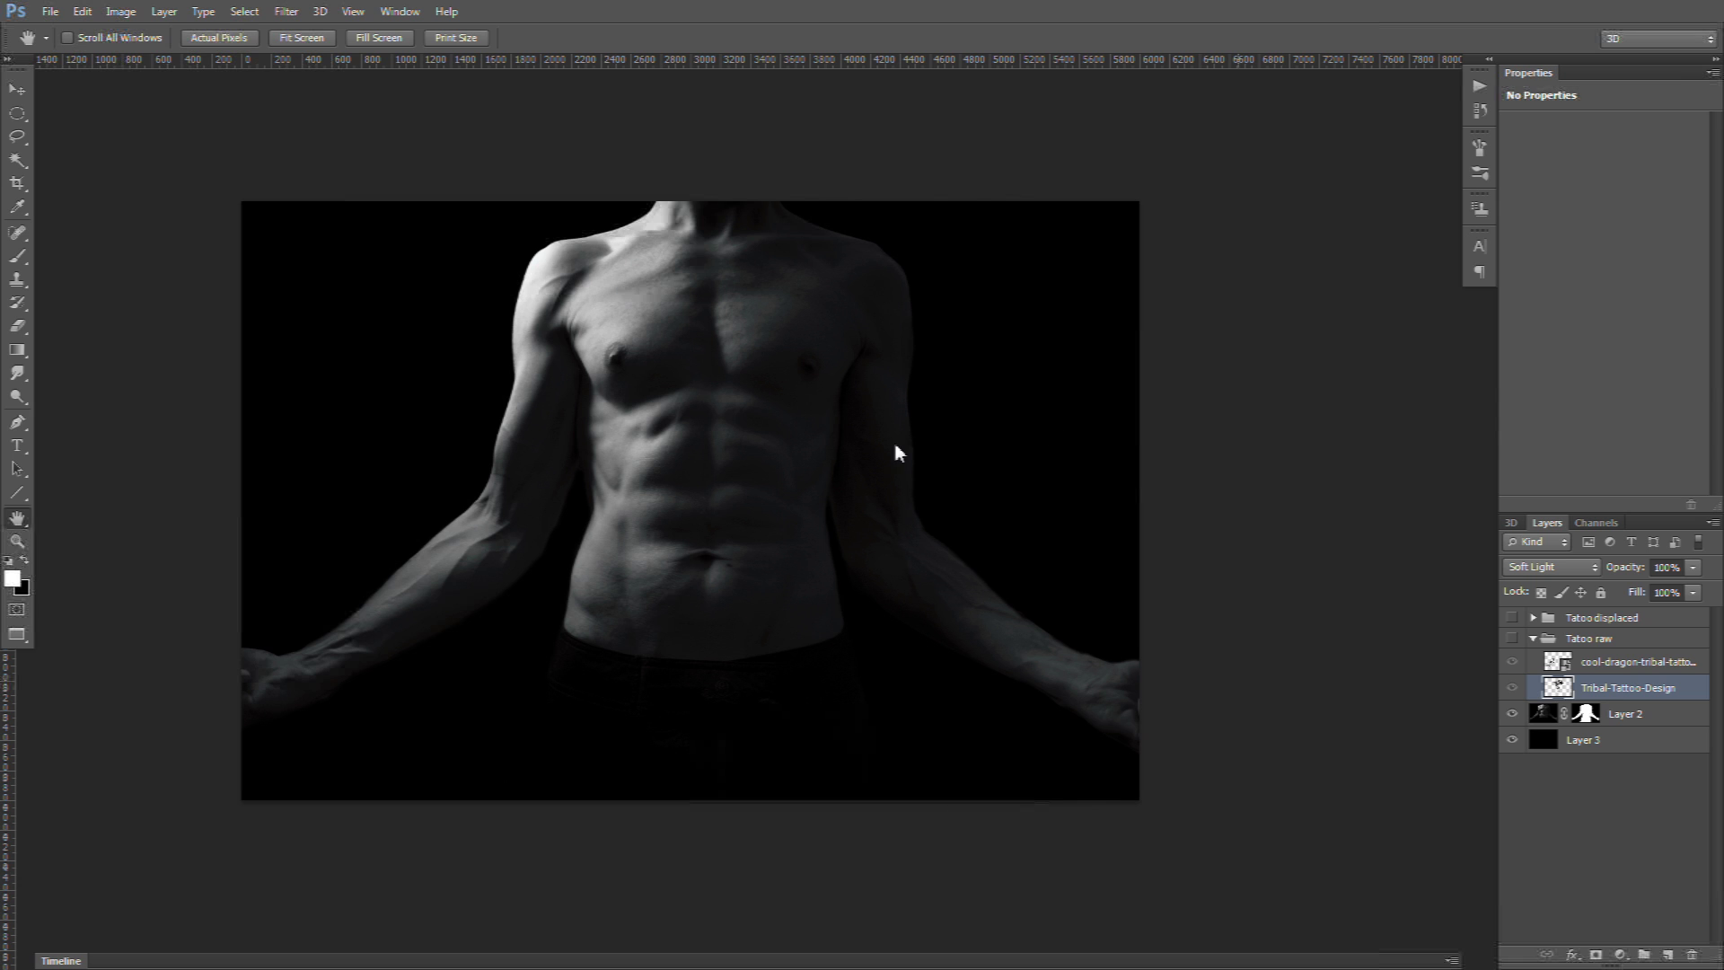
scroll(482, 458, "up", 2)
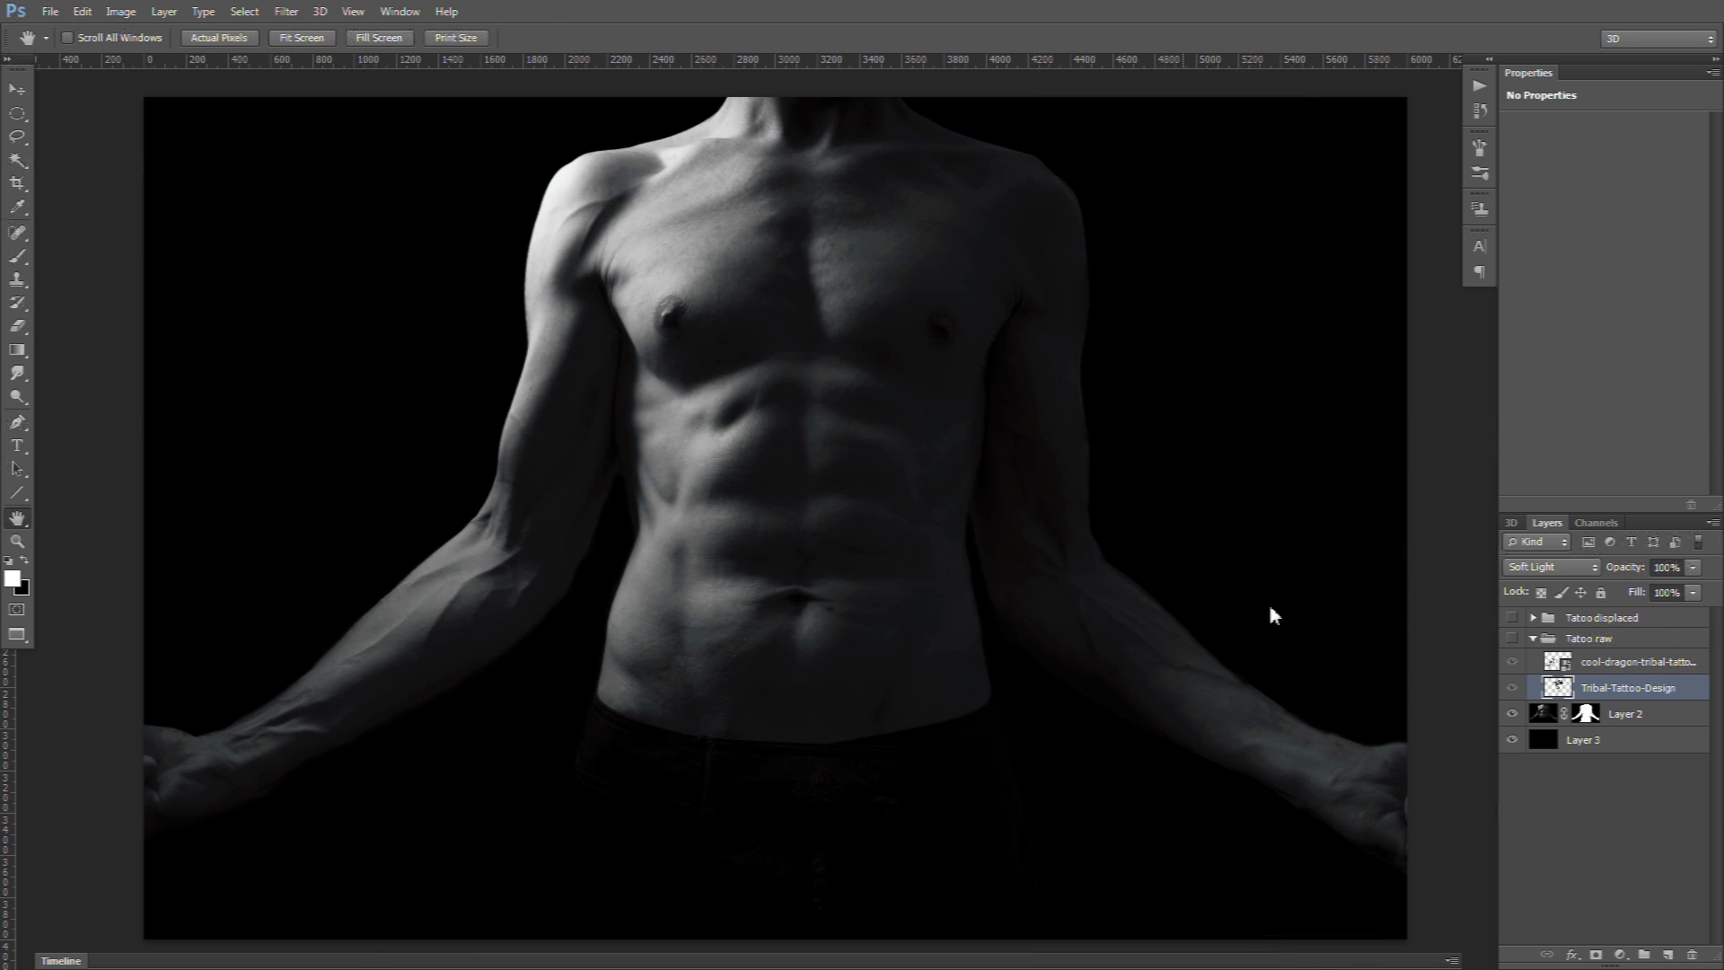
left_click(1676, 957)
left_click_drag(1582, 690, 1582, 739)
key("i")
key("shift+F5")
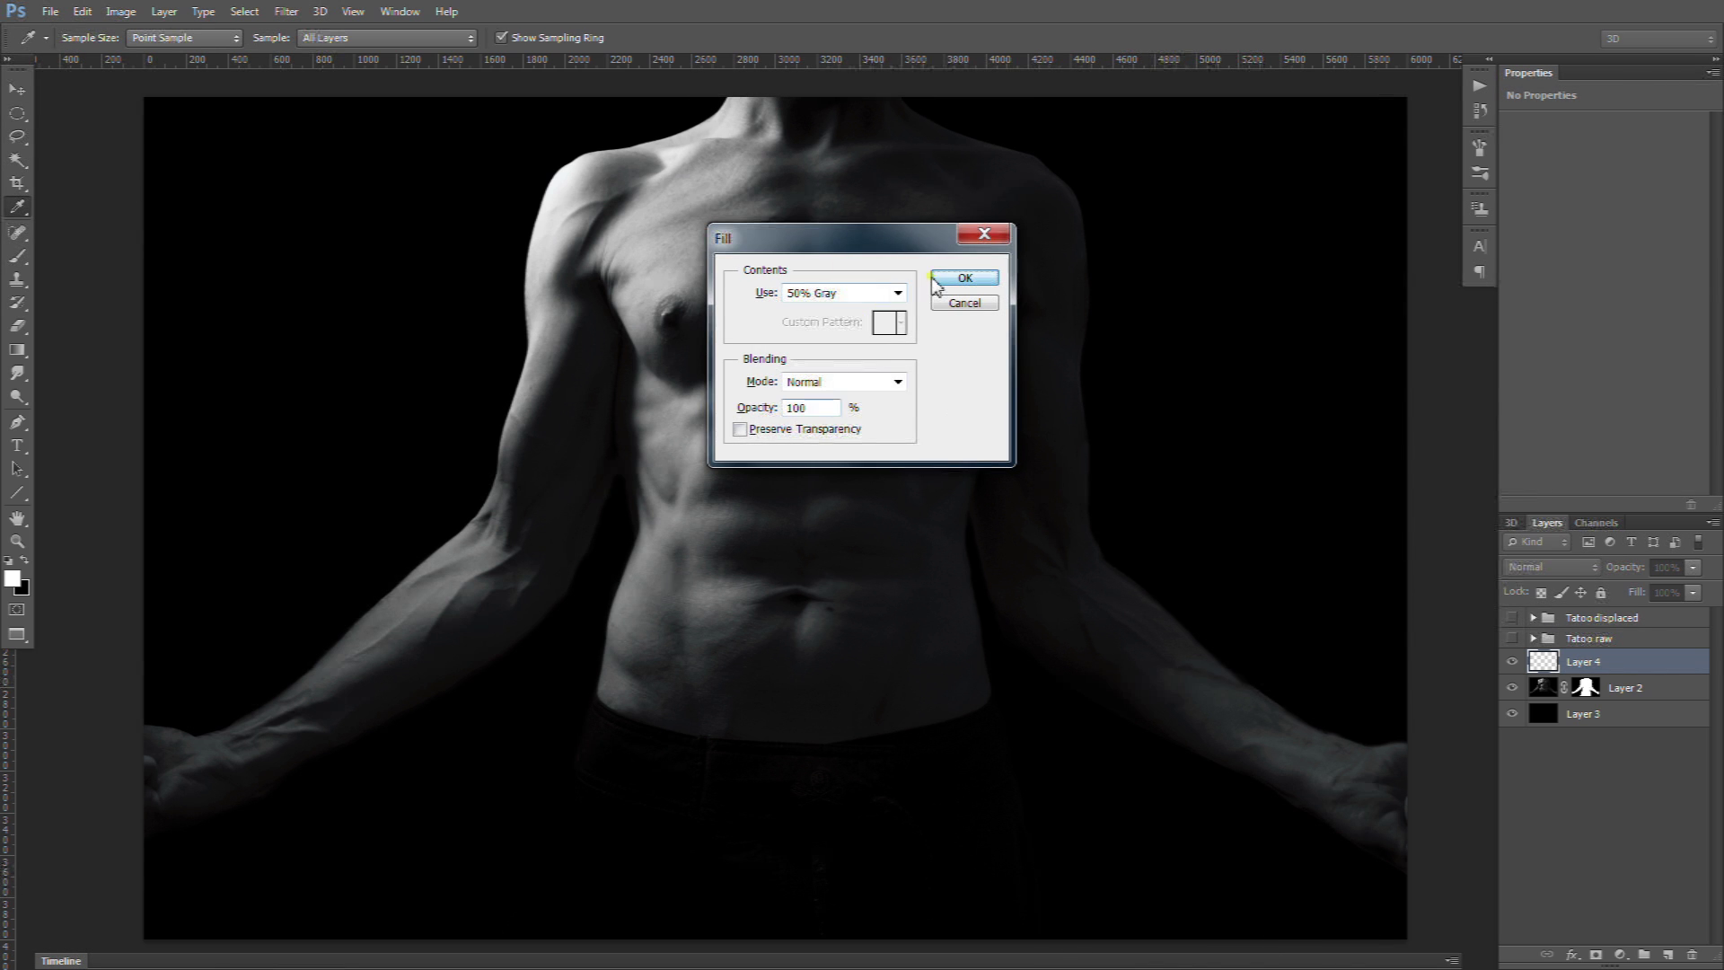
left_click(965, 278)
key("h")
Step: Set the gray layer's blend mode to Overlay and compare the image with the layer off and on
left_click(1552, 566)
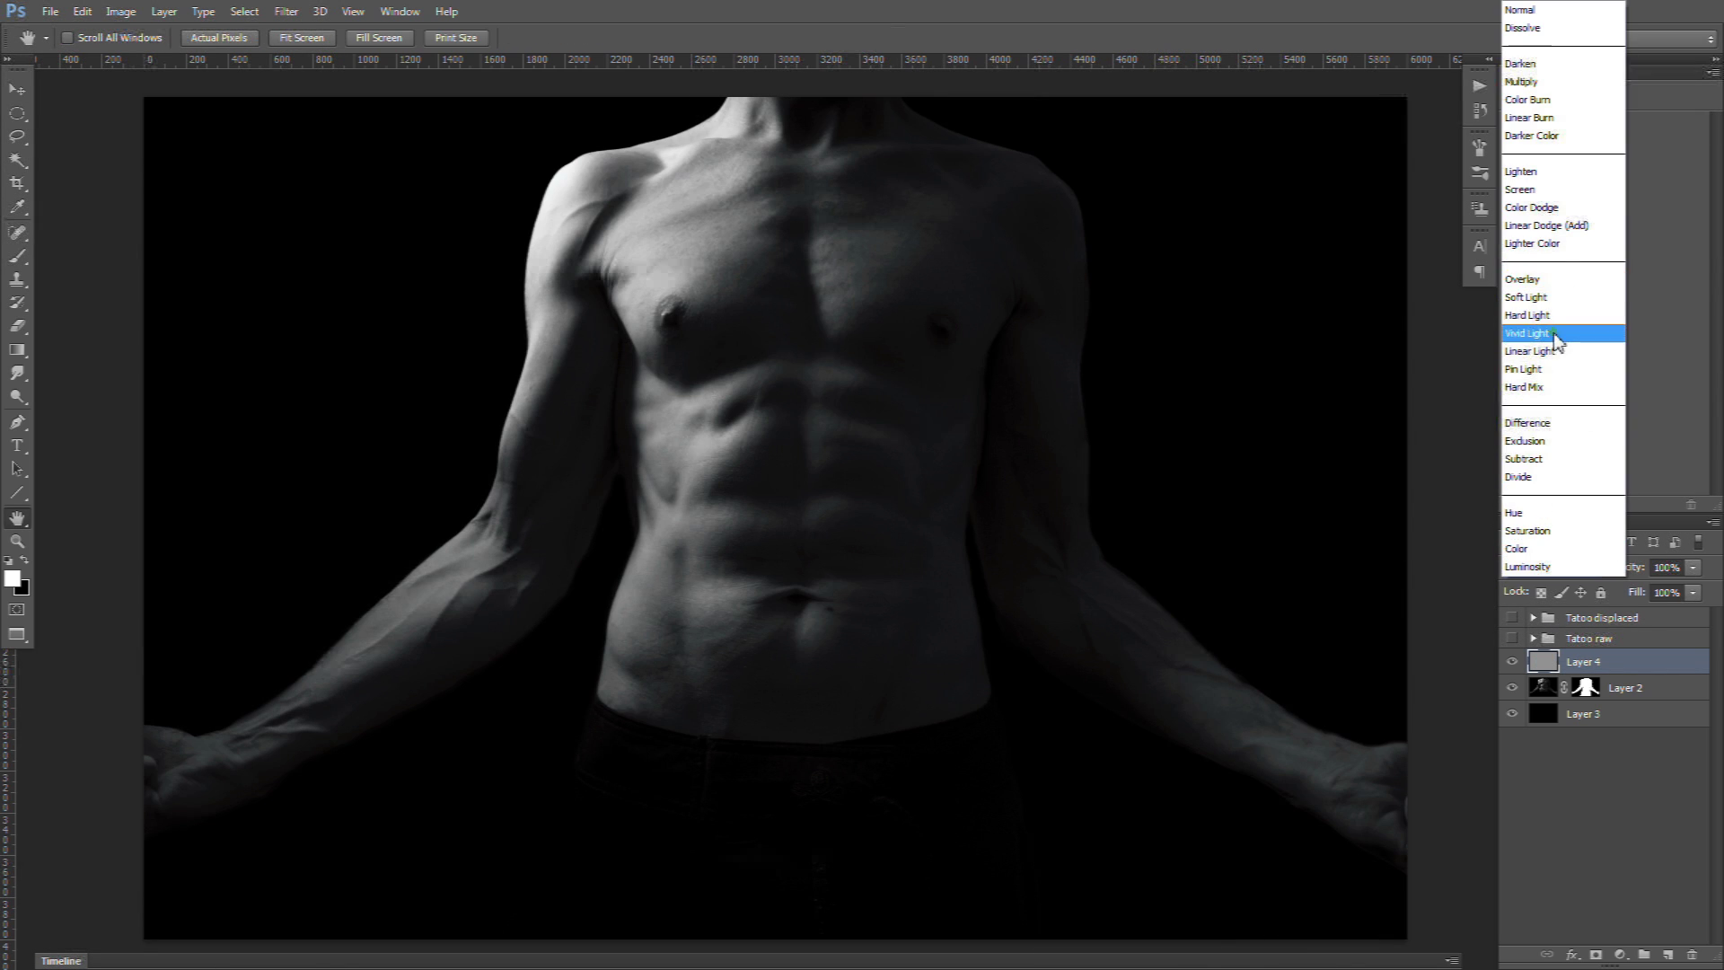
left_click(1539, 285)
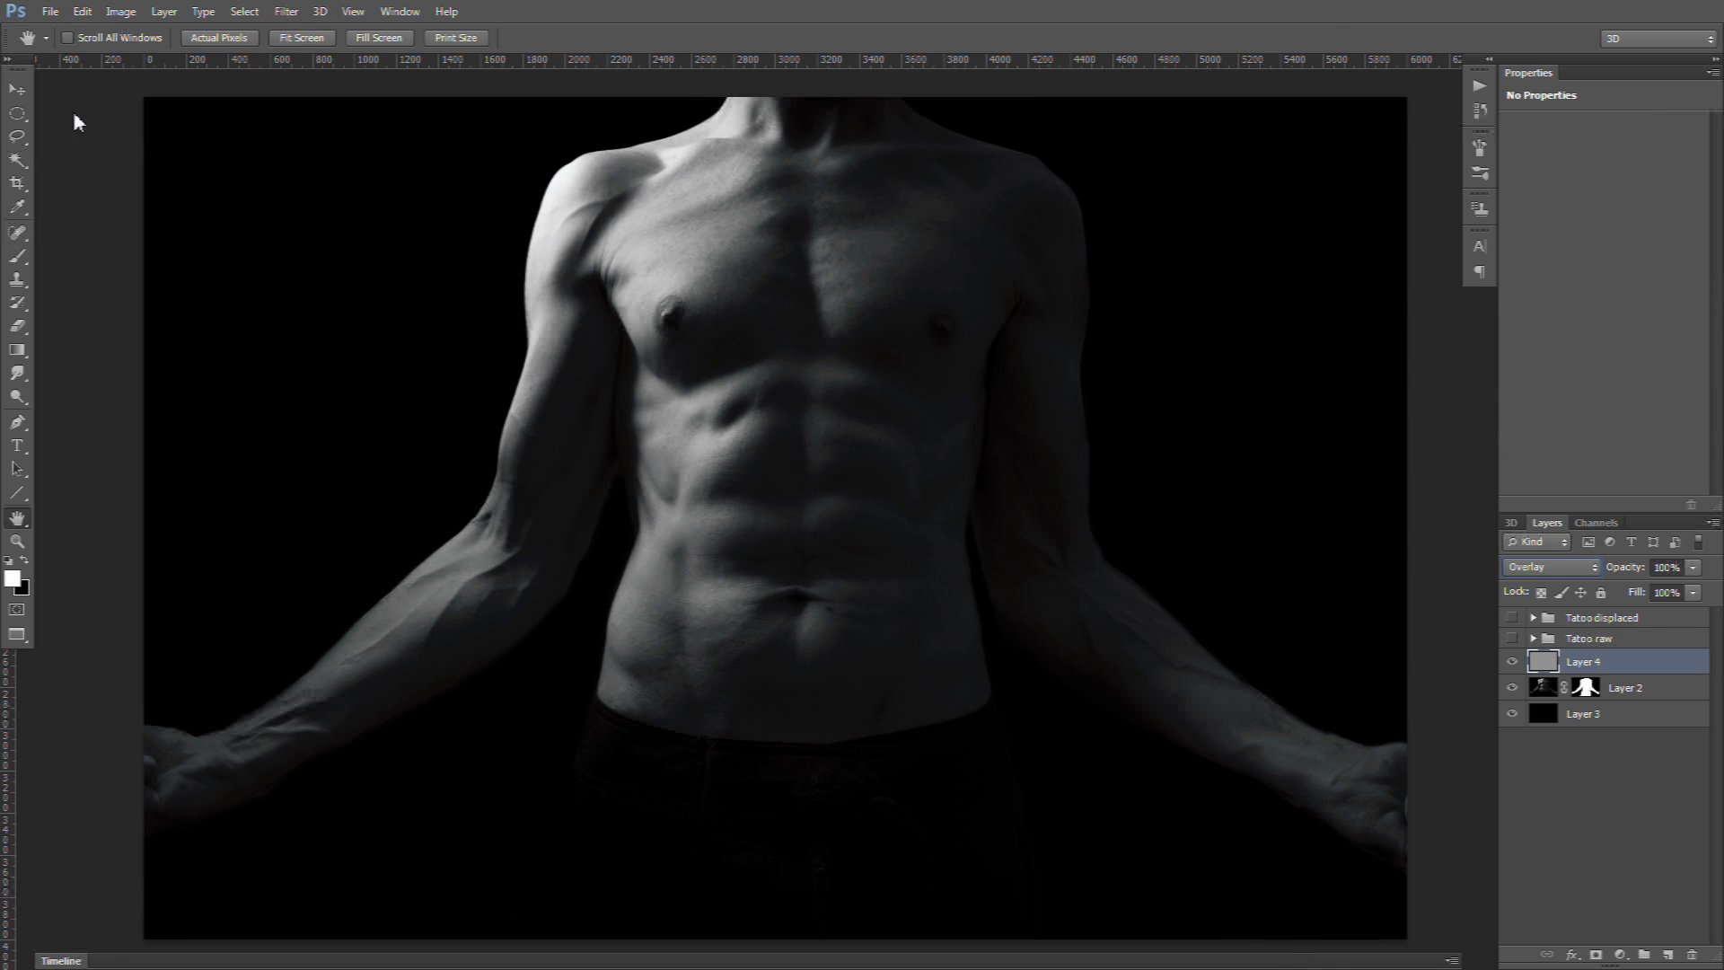
left_click(1512, 661)
left_click(1512, 661)
Step: Dodge the highlights along the lit outer shoulder, arm and forearm on the Overlay layer at 72% exposure
left_click(15, 397)
left_click_drag(15, 398, 70, 396)
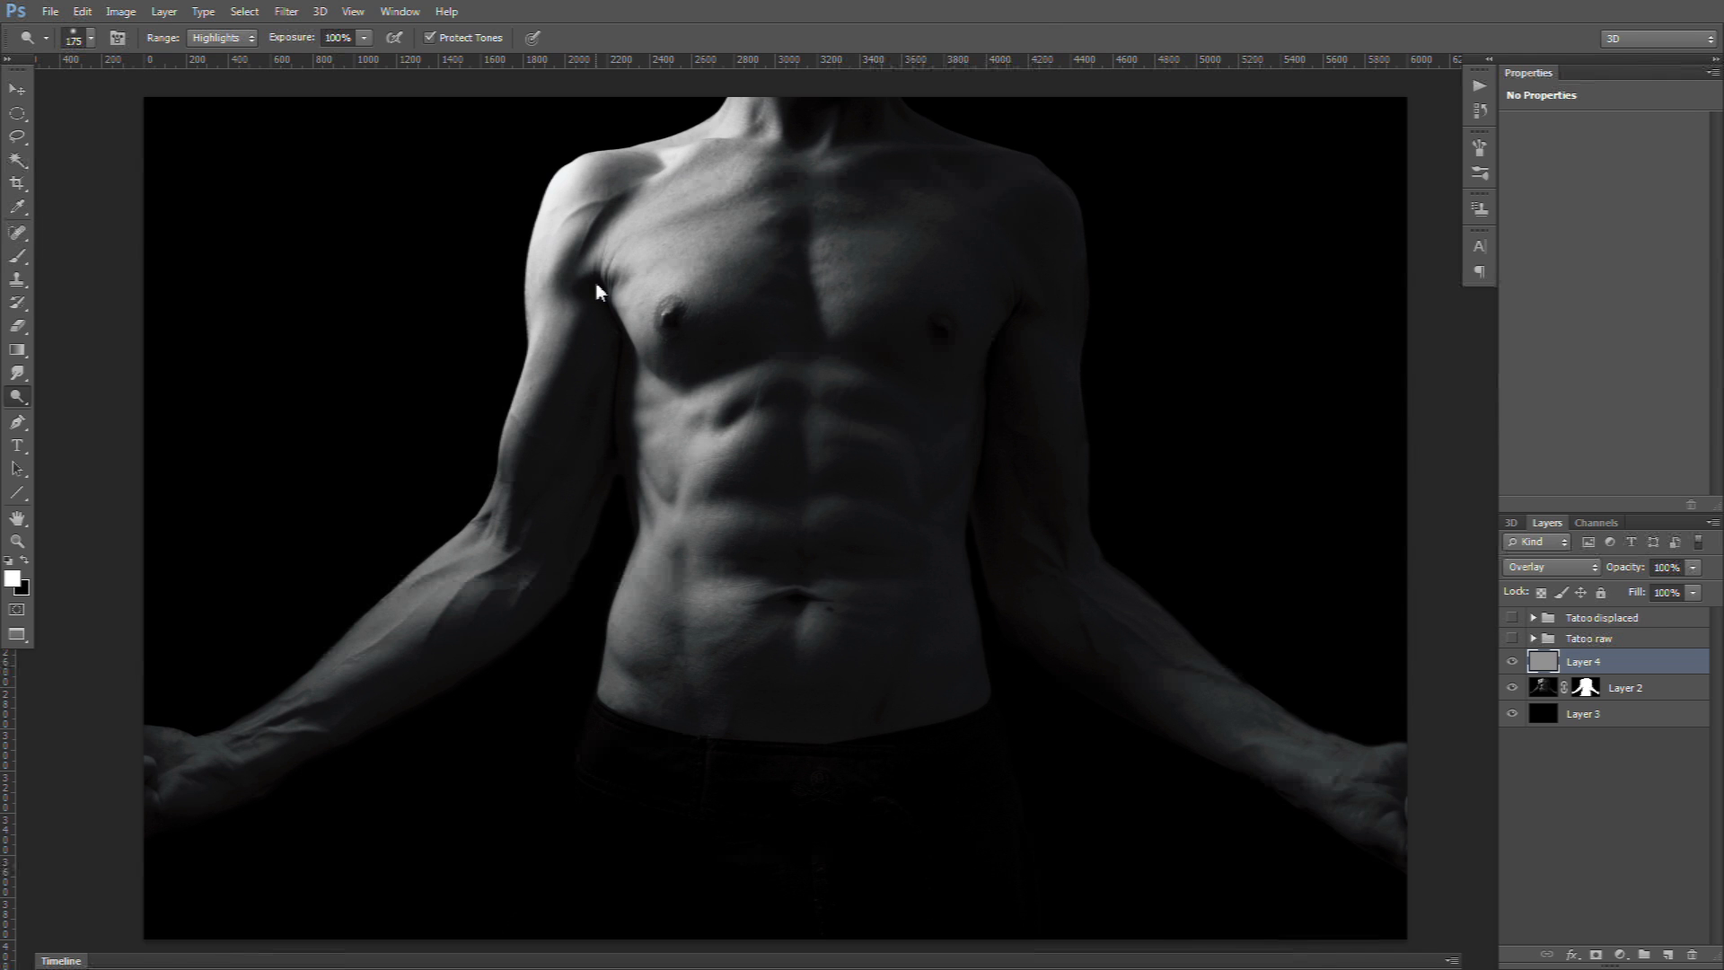
left_click(366, 39)
left_click_drag(346, 64, 340, 72)
mouse_move(577, 176)
left_mouse_down()
mouse_move(533, 230)
mouse_move(532, 323)
mouse_move(547, 275)
mouse_move(526, 402)
mouse_move(547, 322)
mouse_move(566, 316)
mouse_move(503, 433)
mouse_move(521, 396)
mouse_move(486, 557)
mouse_move(480, 533)
mouse_move(273, 683)
mouse_move(387, 612)
mouse_move(270, 767)
left_mouse_up()
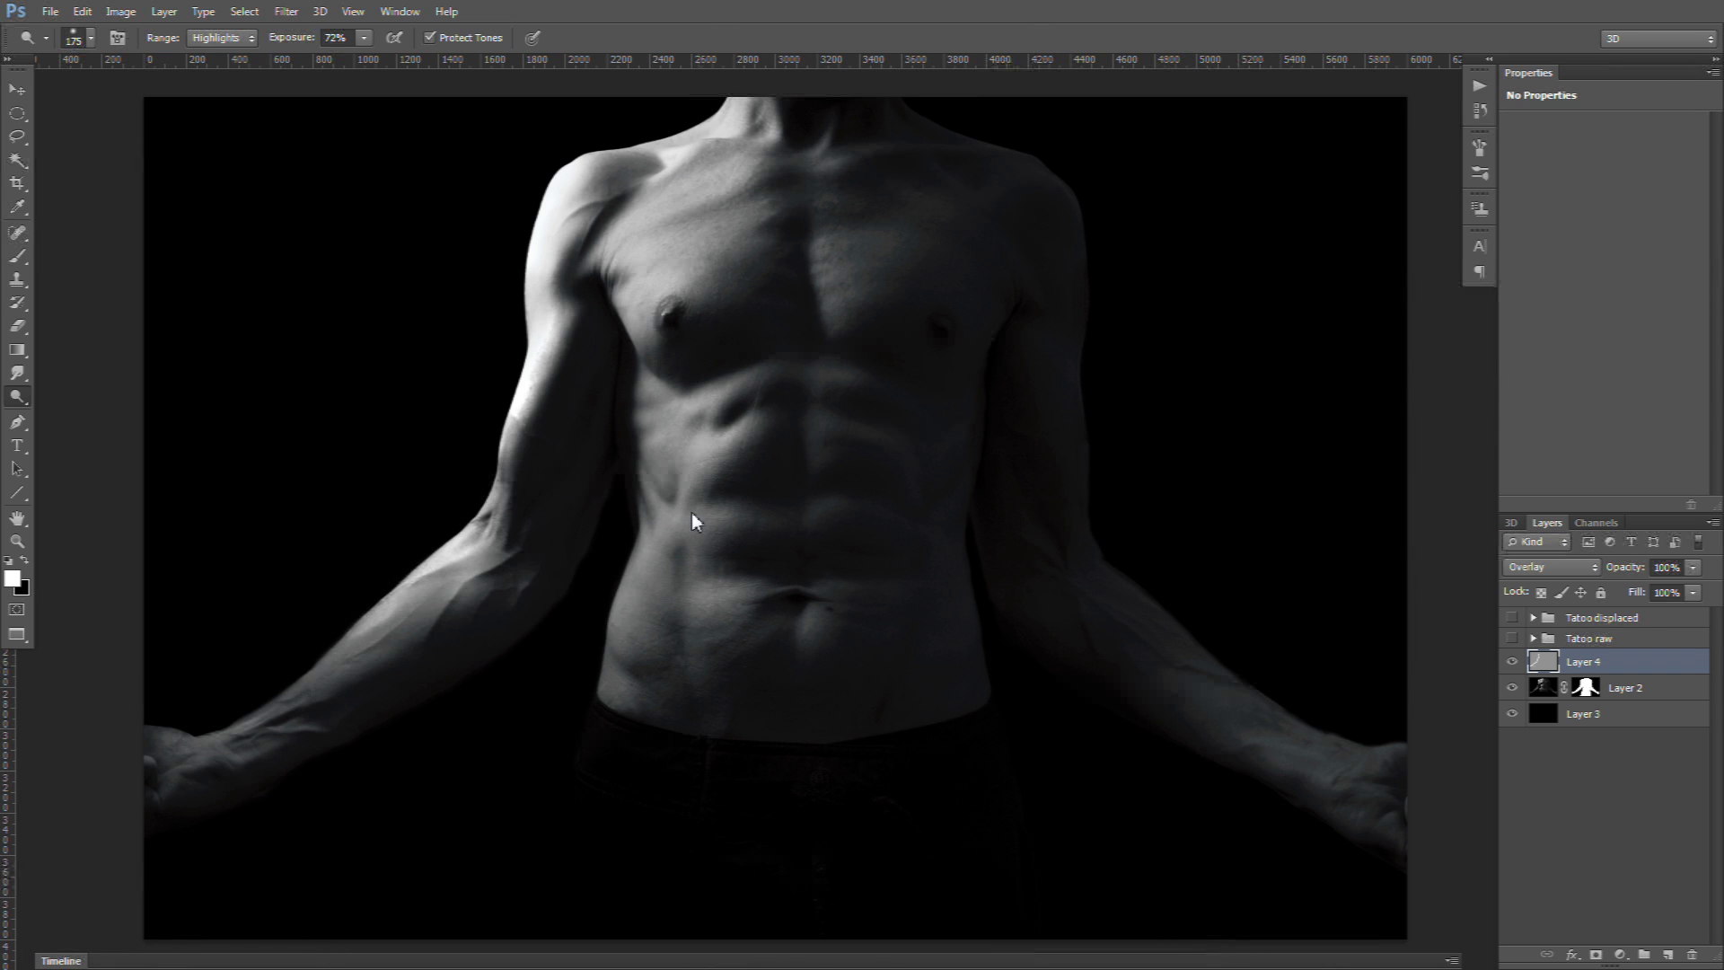
Step: Dodge the highlights down the lit side of the waist to the hip
key("bracketright")
key("bracketright")
key("bracketright")
mouse_move(650, 546)
left_mouse_down()
mouse_move(599, 630)
mouse_move(679, 509)
mouse_move(584, 694)
left_mouse_up()
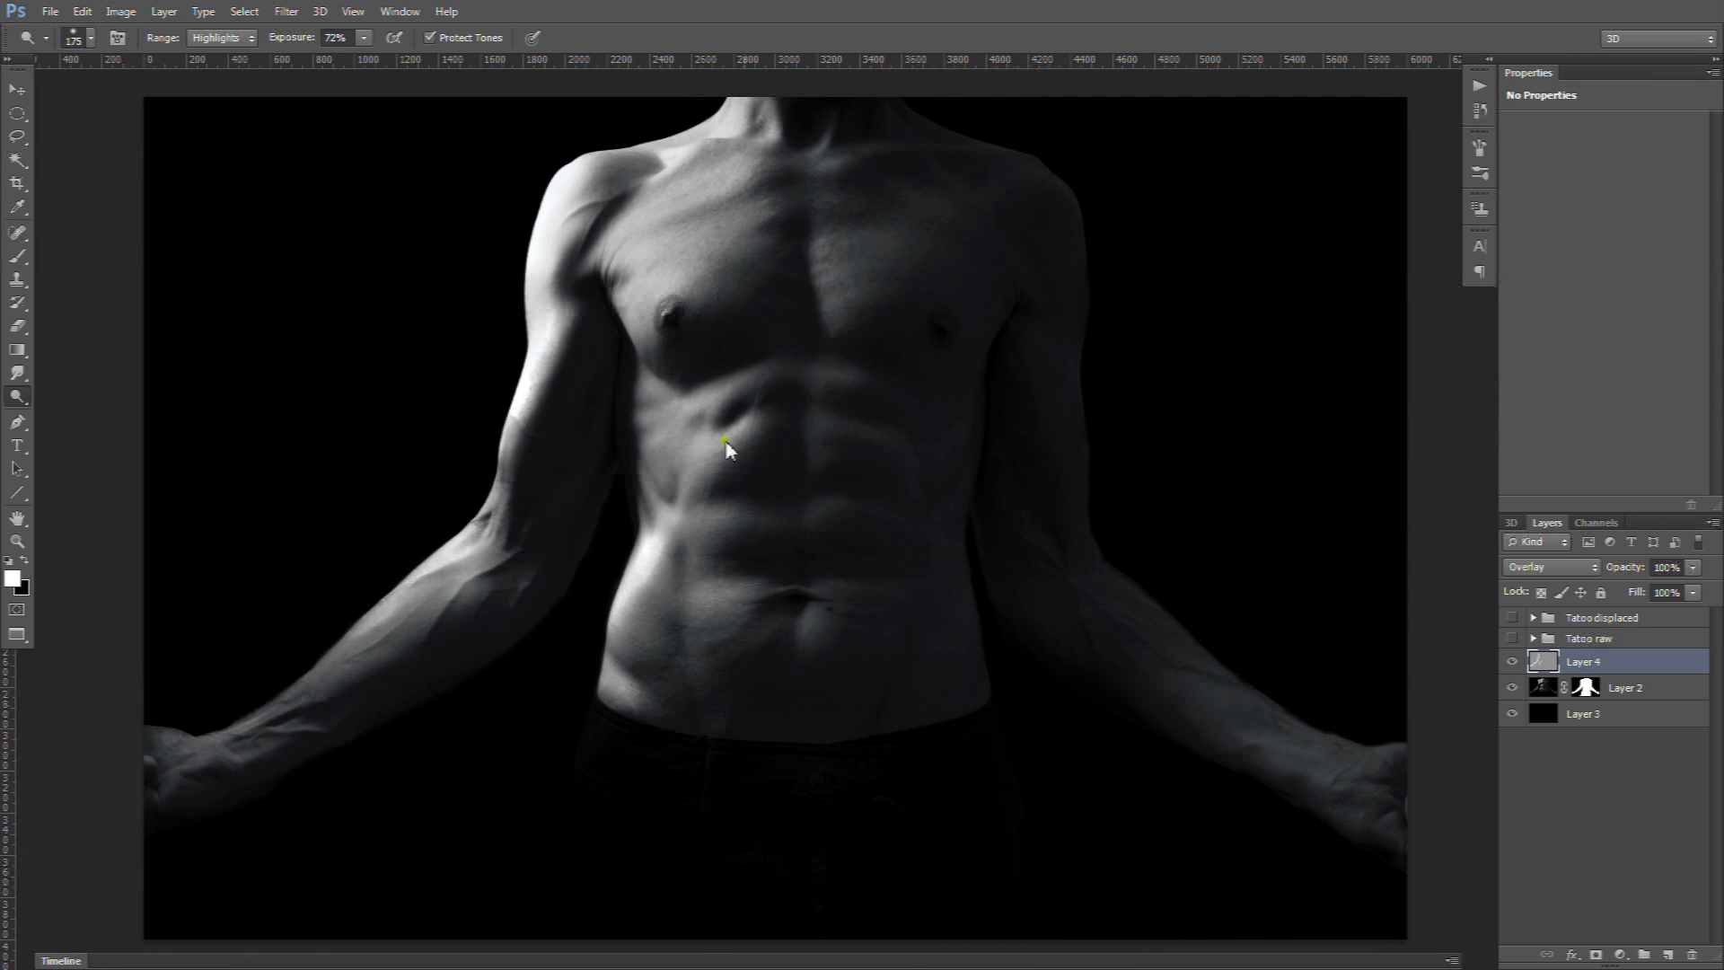
Step: Dodge the highlights on the upper abdomen, chest, collarbone area and around the navel
left_click_drag(753, 372, 785, 373)
mouse_move(830, 313)
left_mouse_down()
mouse_move(887, 252)
mouse_move(629, 291)
left_mouse_up()
mouse_move(694, 150)
left_mouse_down()
mouse_move(696, 205)
mouse_move(737, 211)
left_mouse_up()
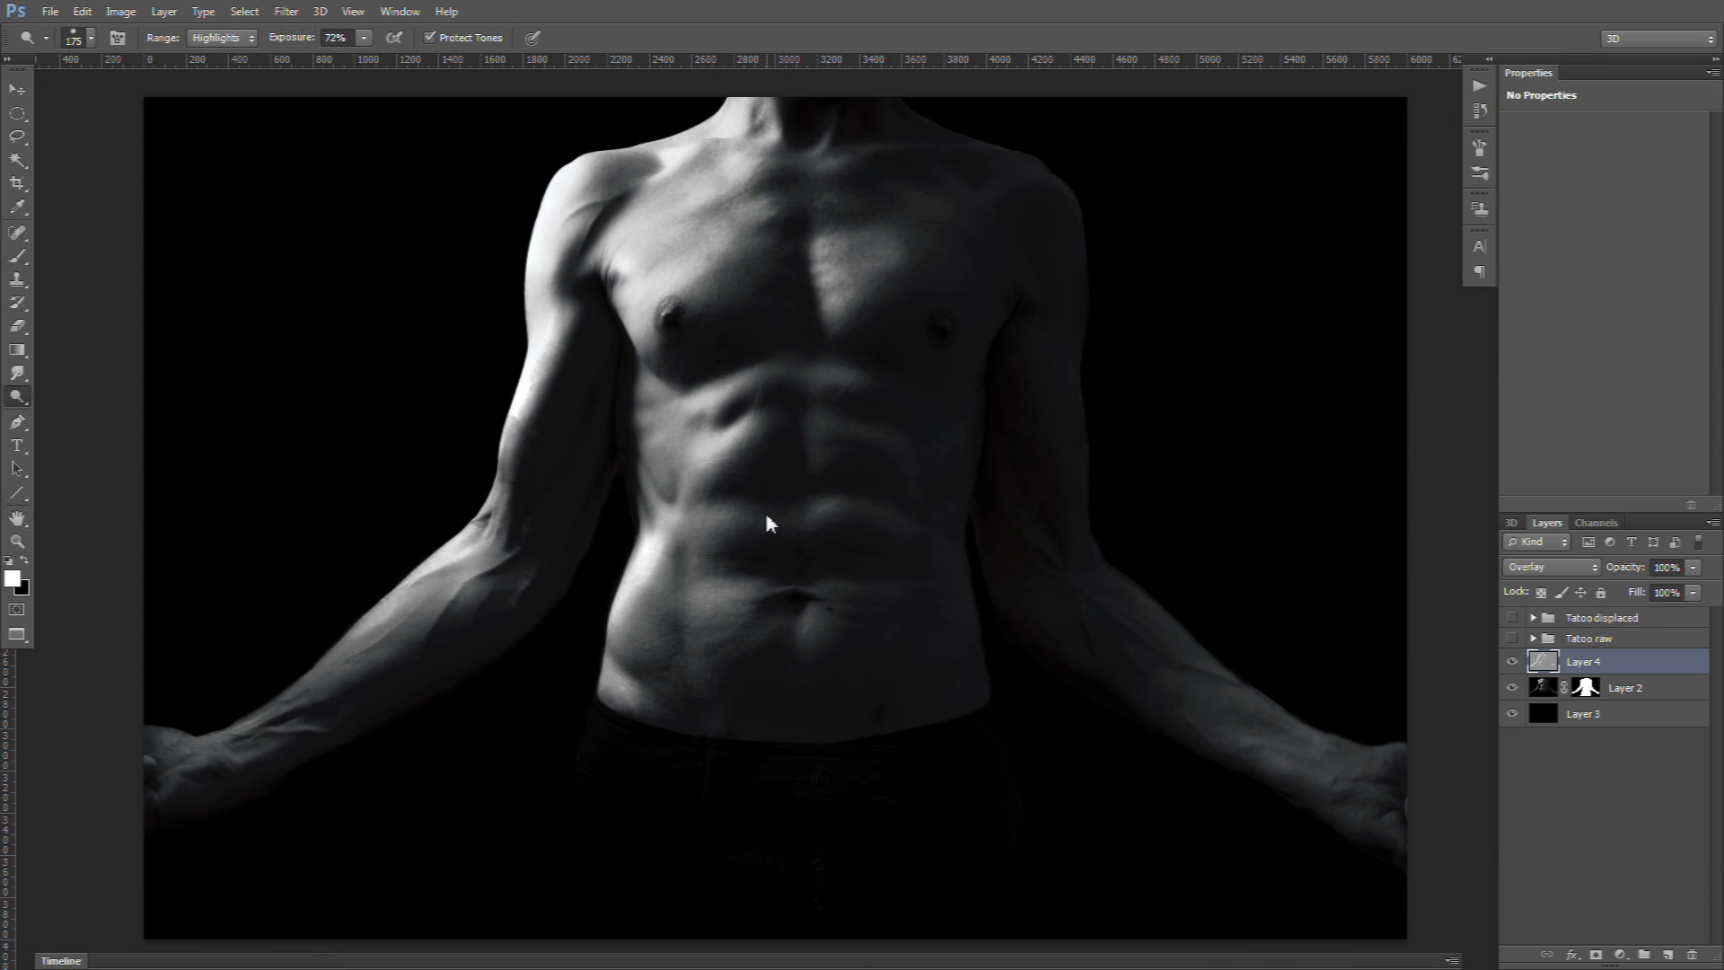
left_click(708, 596)
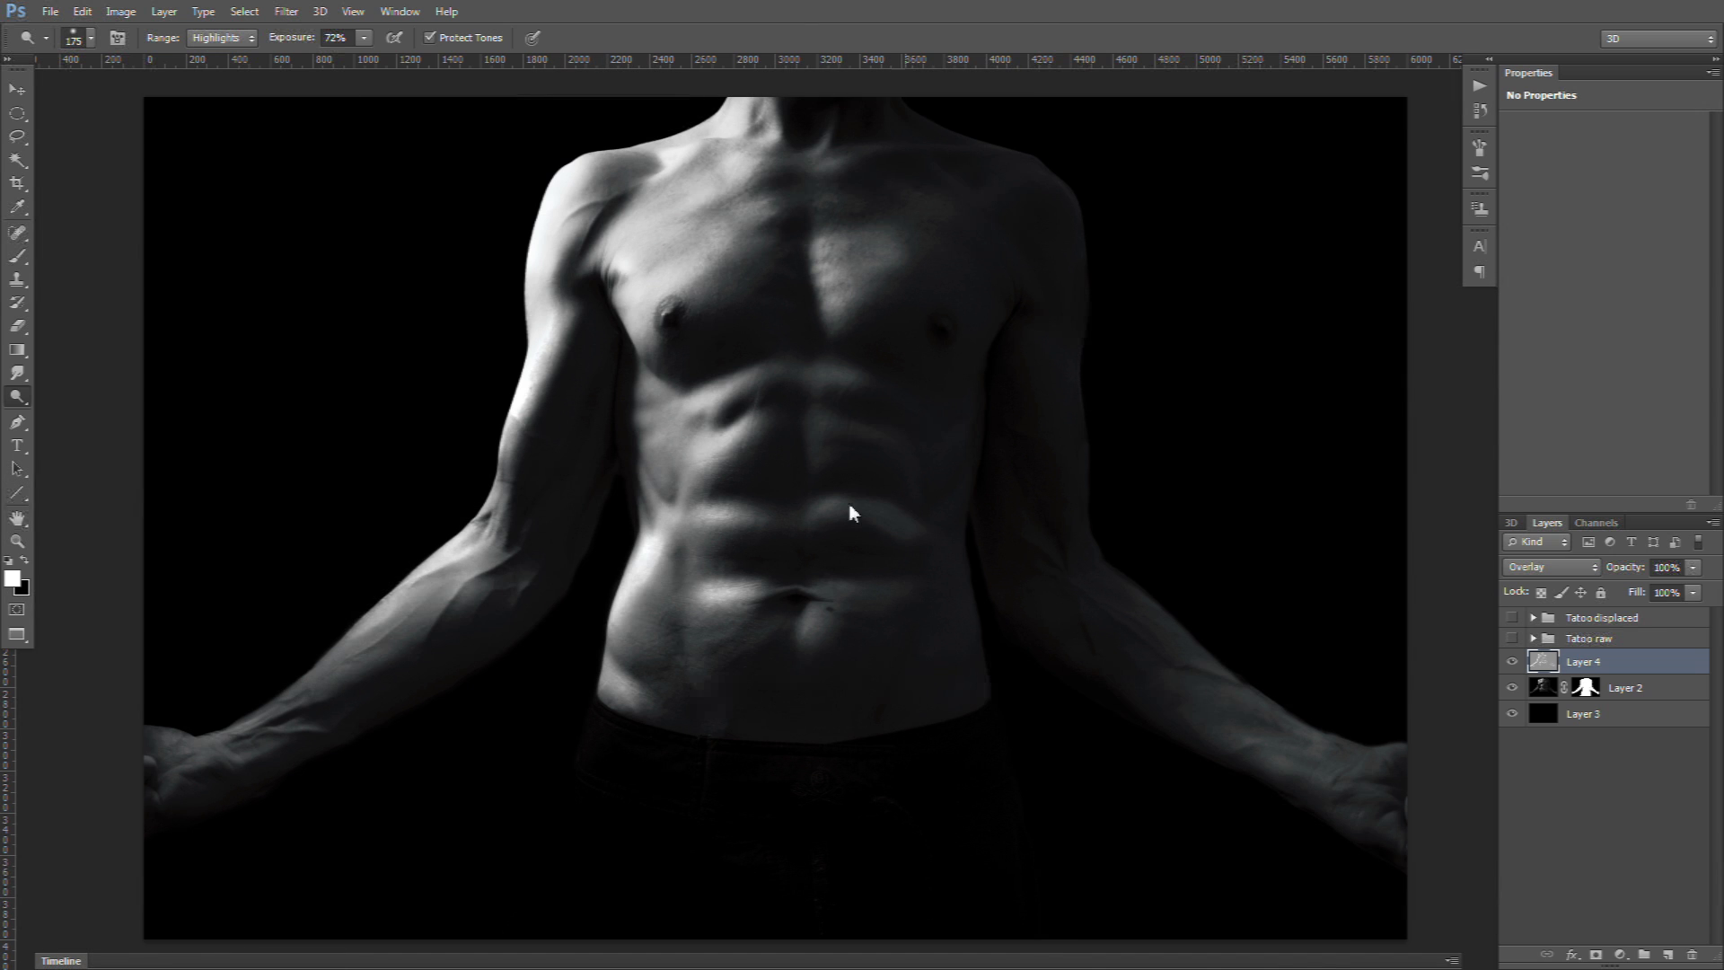
Step: Dodge the ridges of the ribs and abdominal muscles with a 125 px brush
key("bracketleft")
key("bracketleft")
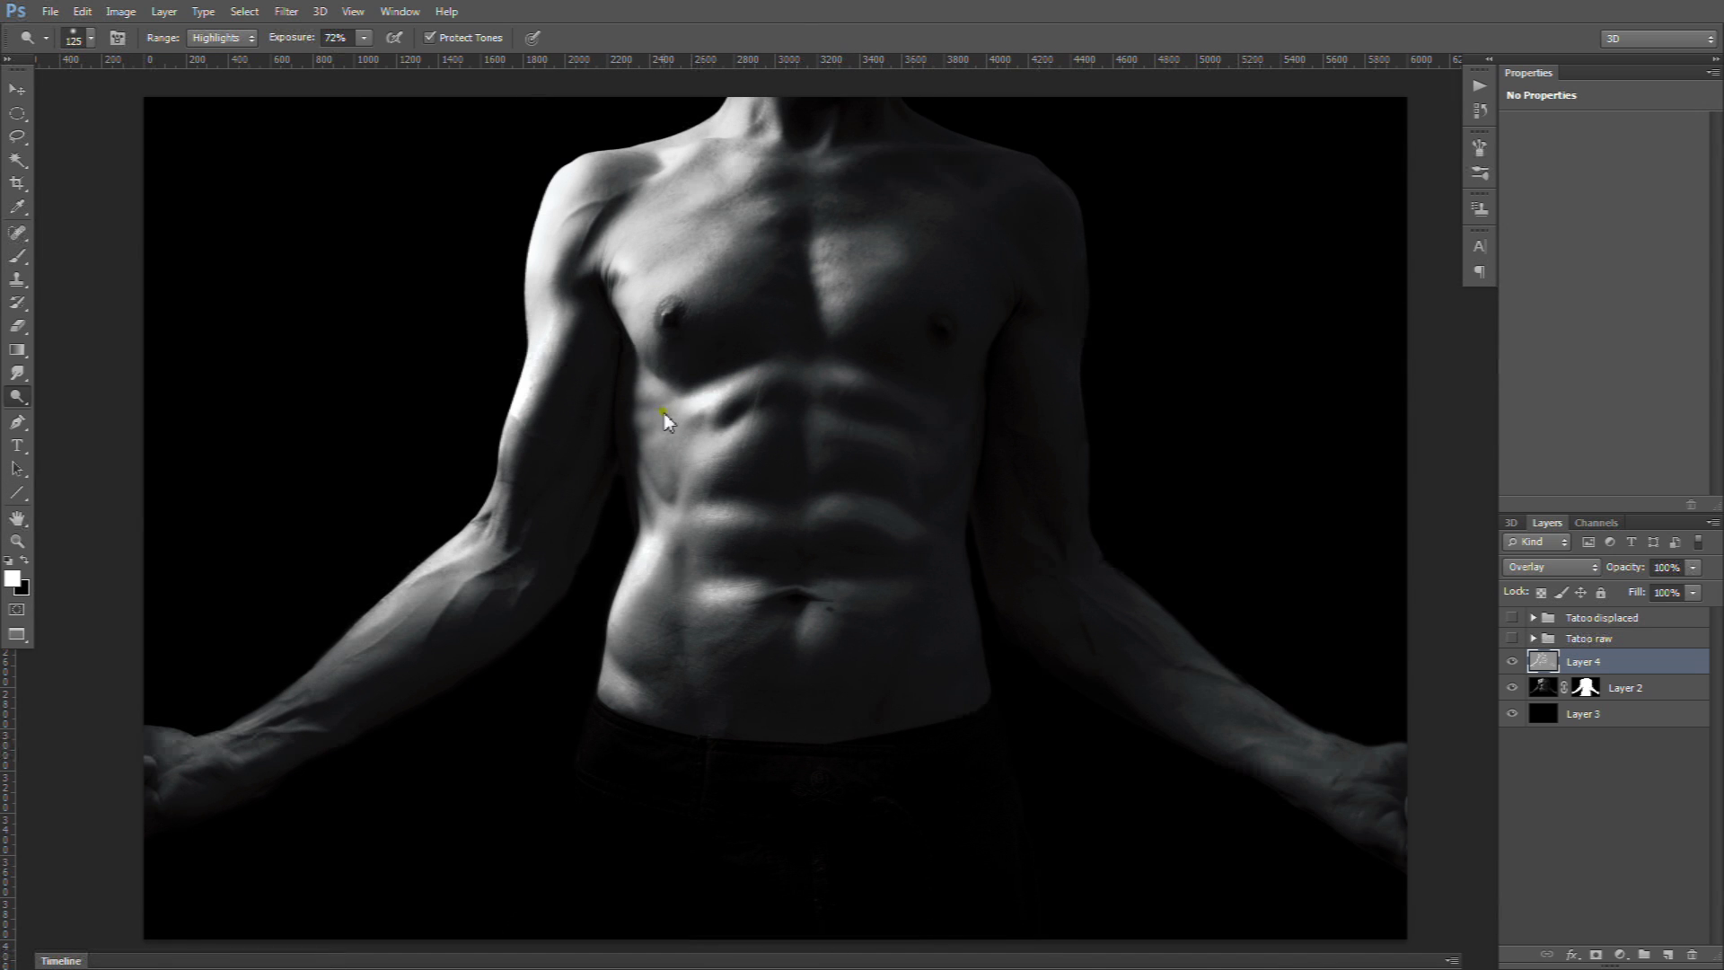
mouse_move(650, 496)
left_mouse_down()
mouse_move(643, 531)
mouse_move(691, 558)
mouse_move(693, 595)
left_mouse_up()
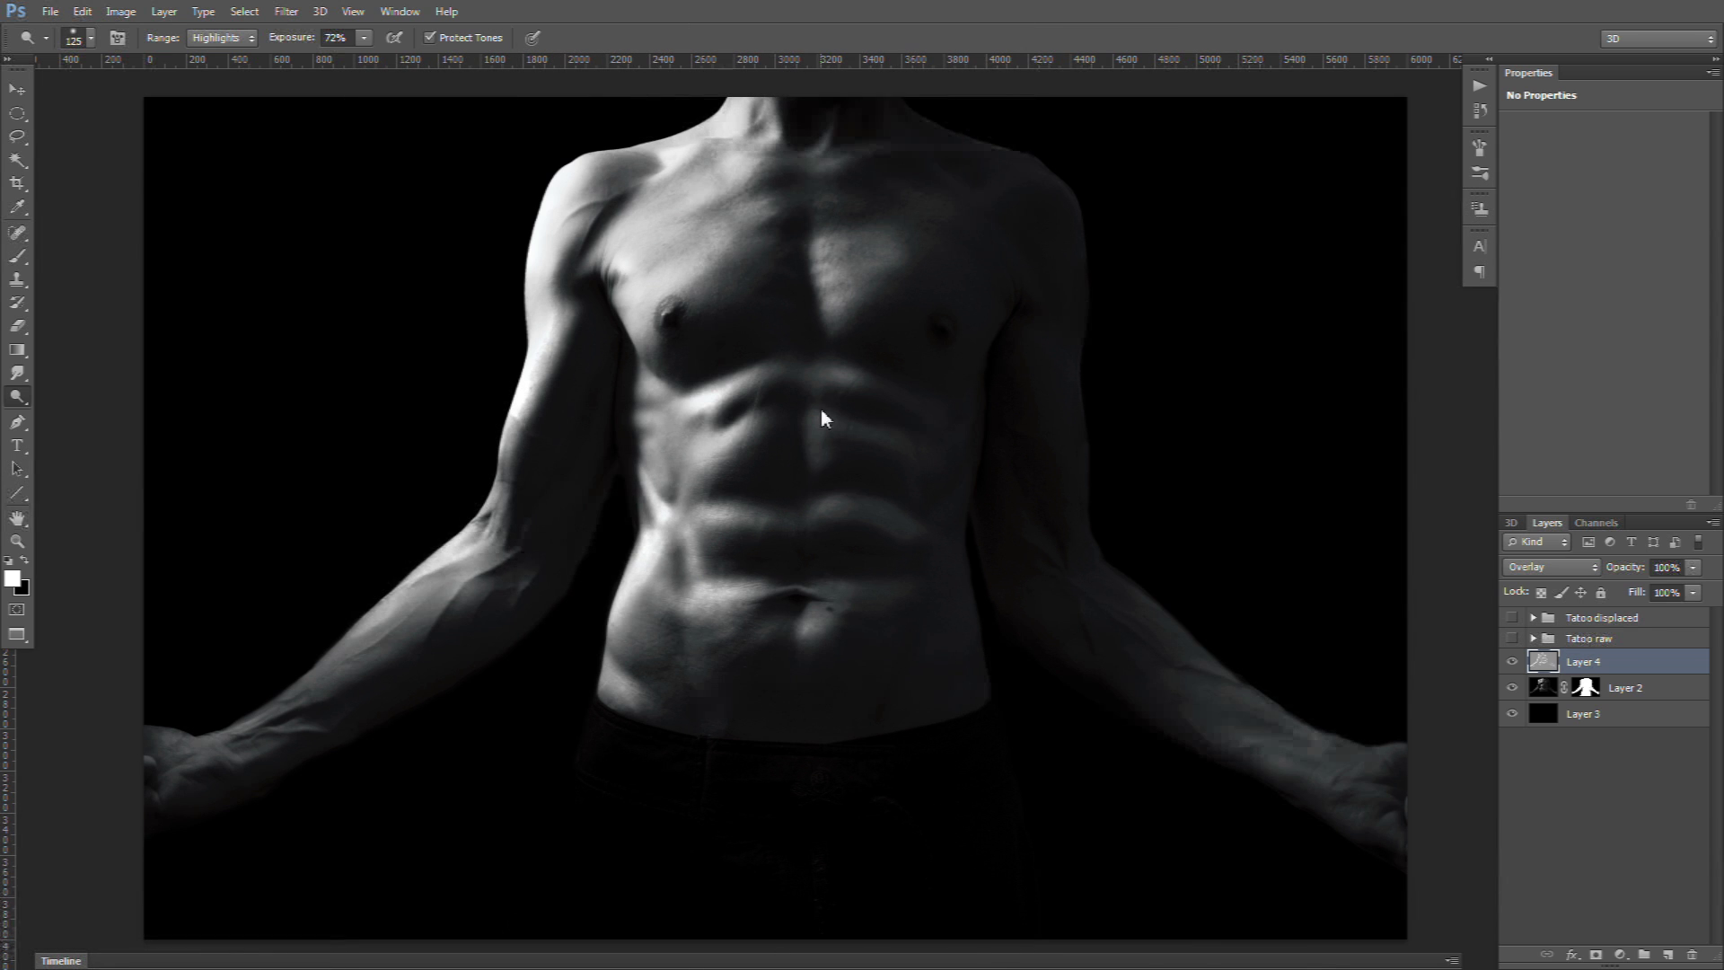
left_click(912, 451)
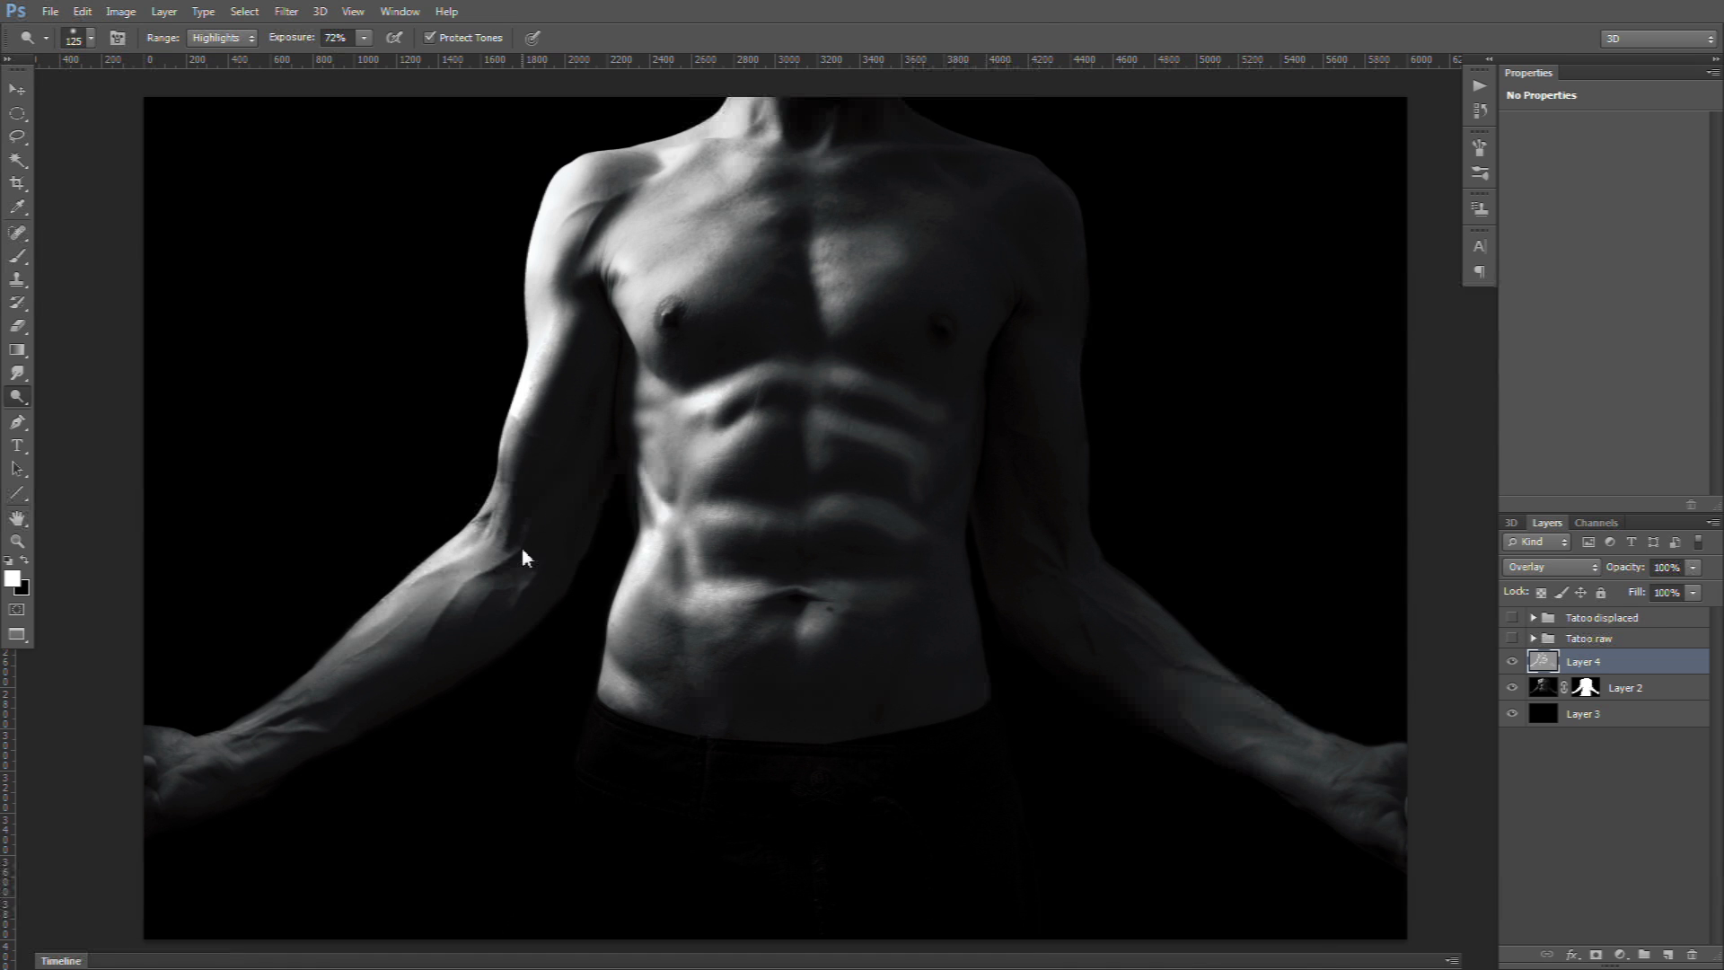
Step: Dodge the muscle highlights below the elbow and along the lit forearm with a 100 px brush
left_click(488, 568)
left_click_drag(473, 573, 438, 616)
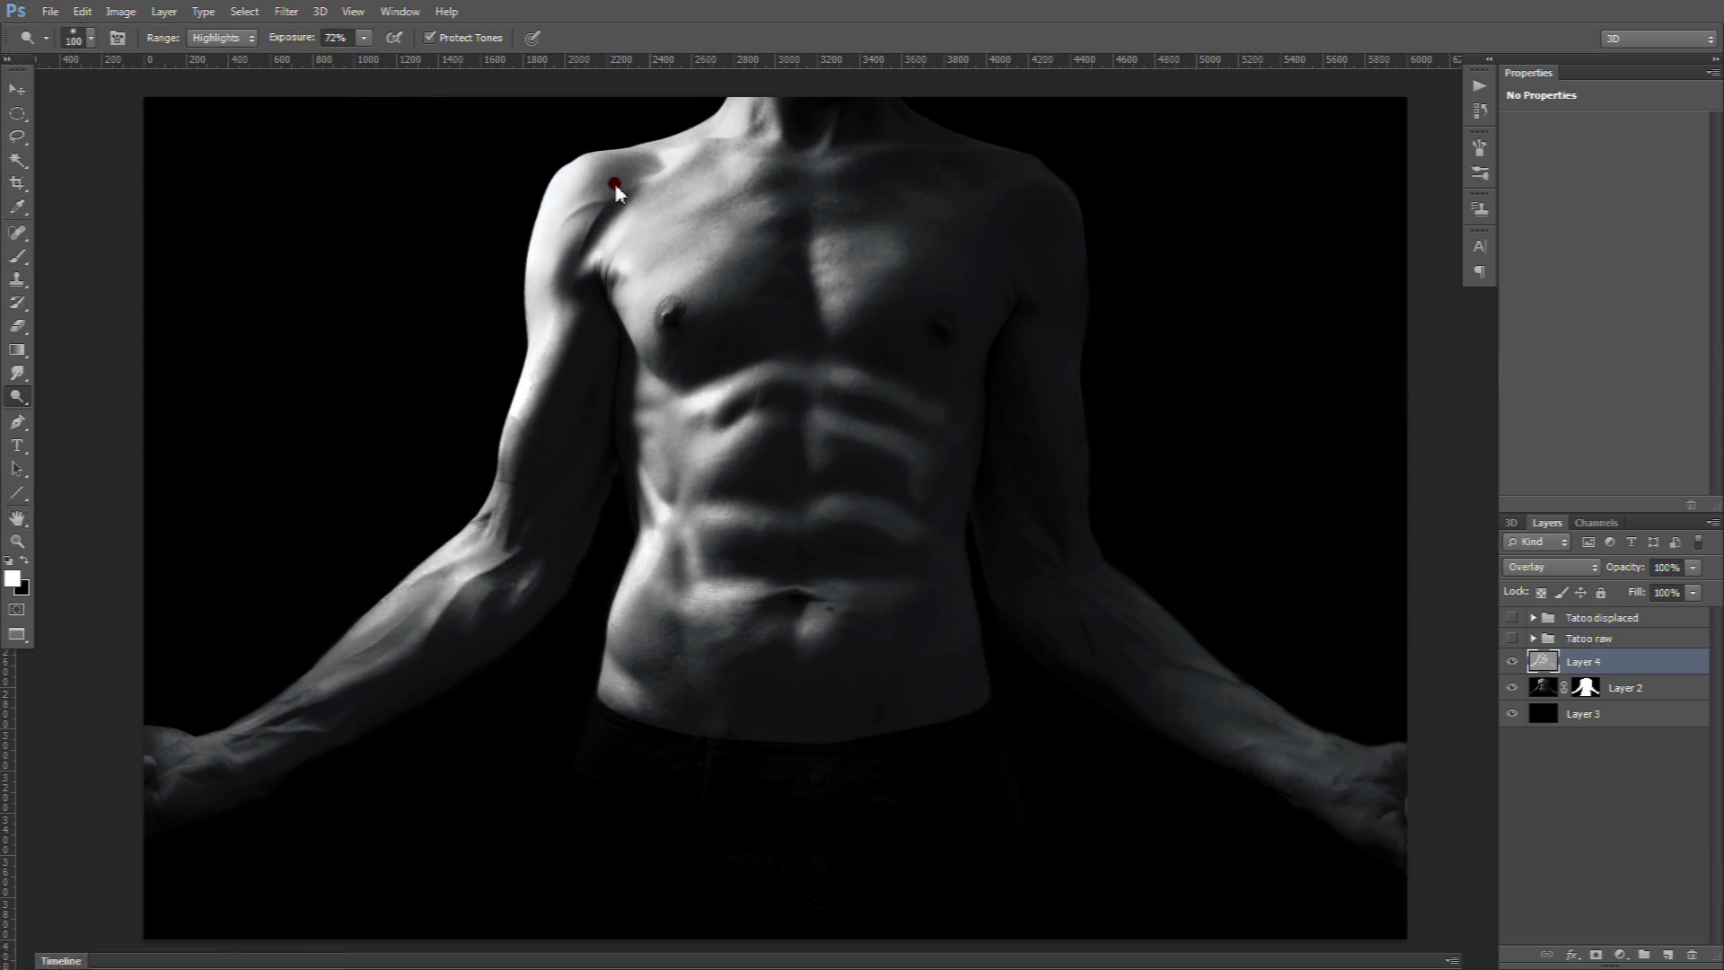
left_click(349, 663)
Step: Dodge the fine veins and muscle lines on the lit forearm, upper arm and shoulder with a 30 px brush
key("bracketleft")
key("bracketleft")
key("bracketleft")
key("bracketleft")
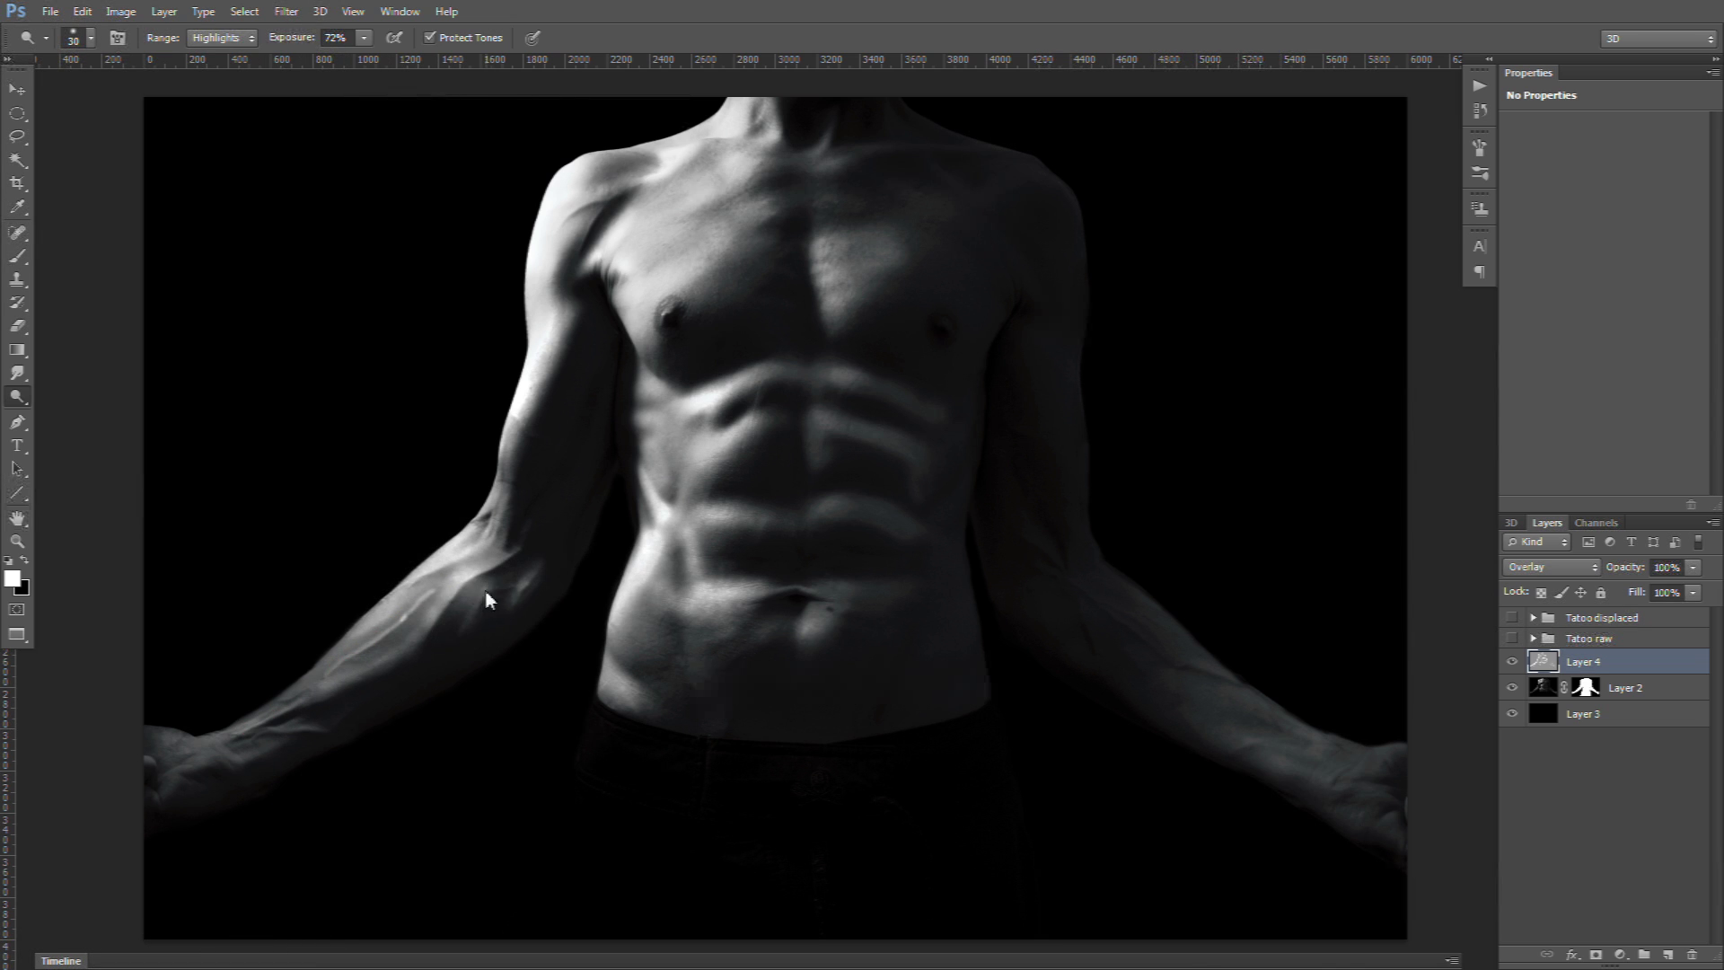
left_click_drag(501, 486, 519, 421)
left_click_drag(590, 201, 592, 208)
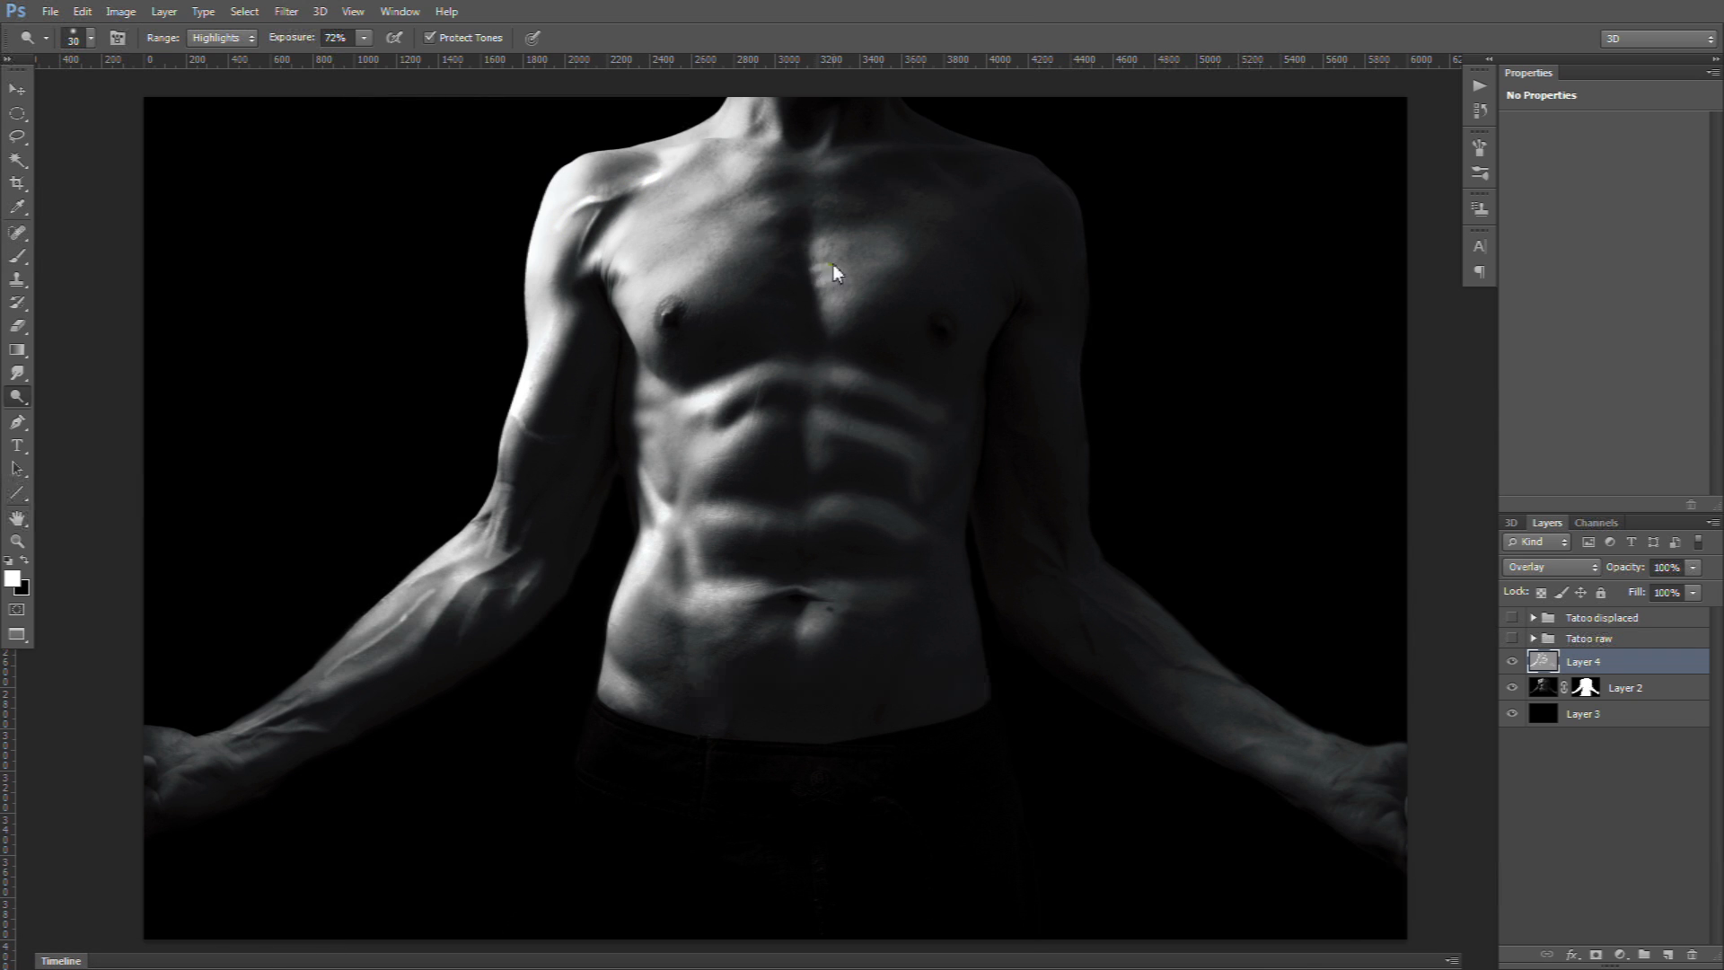
Step: Strengthen the highlights on the lit-side ribs and upper abdominal muscles by dodging with a 100 px brush
key("bracketright")
left_click(651, 459)
left_click(722, 453)
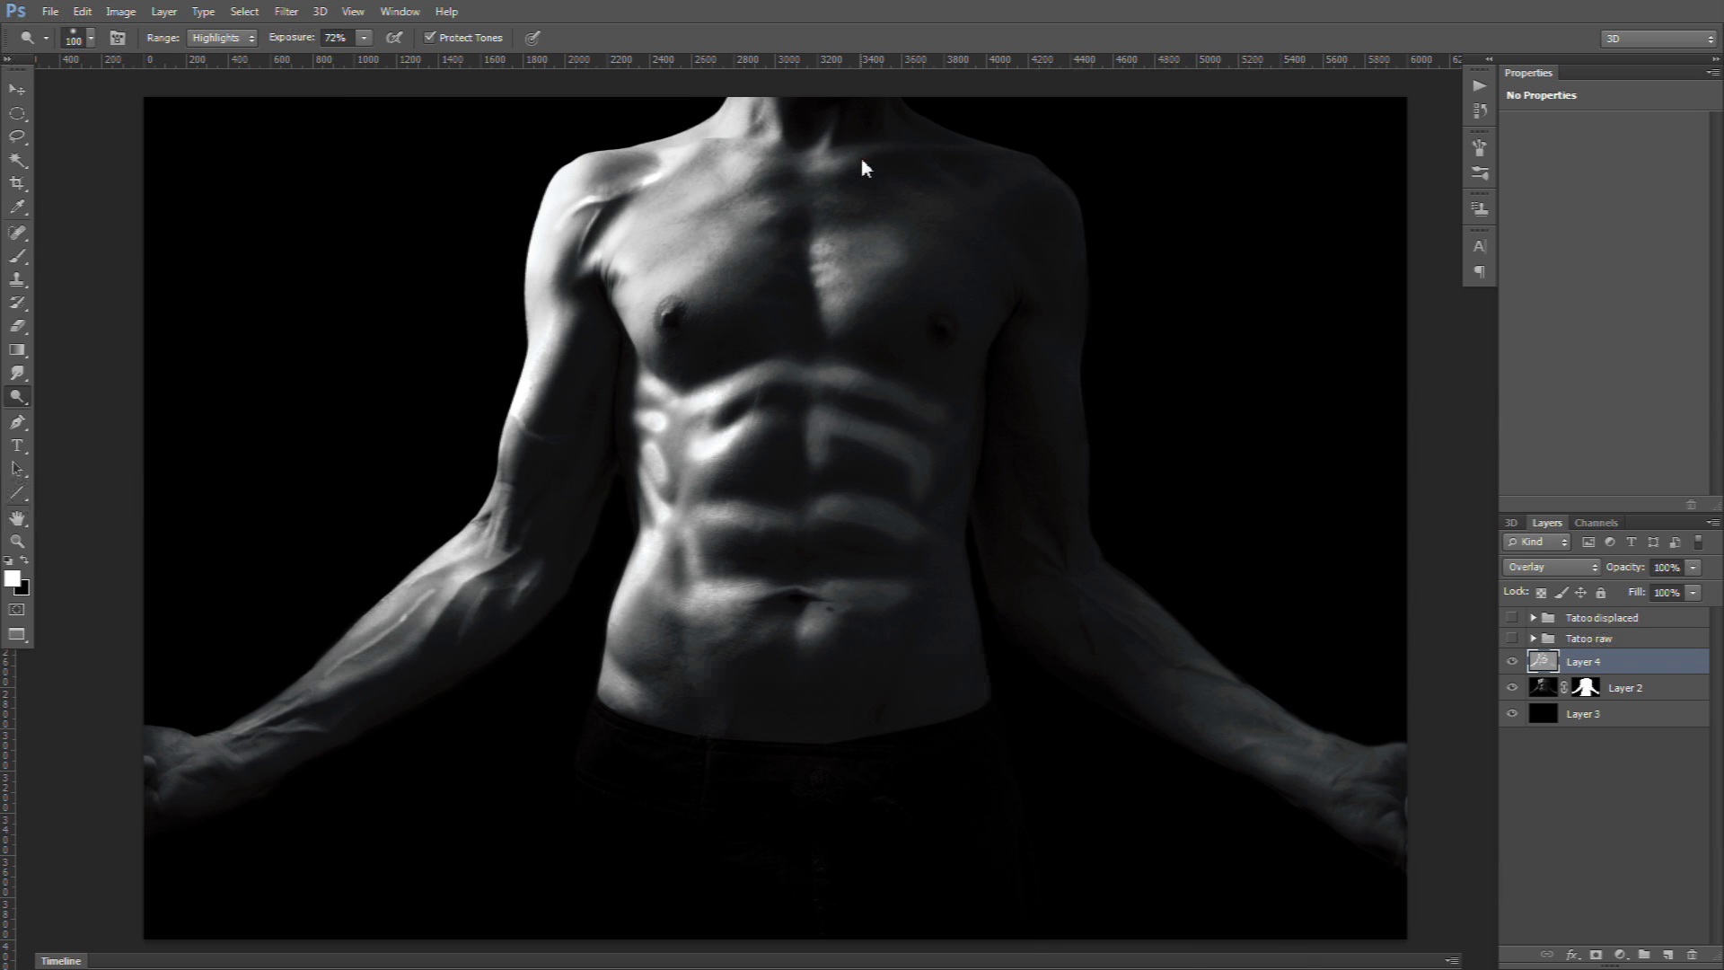
Step: Dodge highlights on both chest muscles and the lower abdomen with a 100 px brush
left_click_drag(945, 216, 977, 243)
left_click_drag(768, 265, 732, 305)
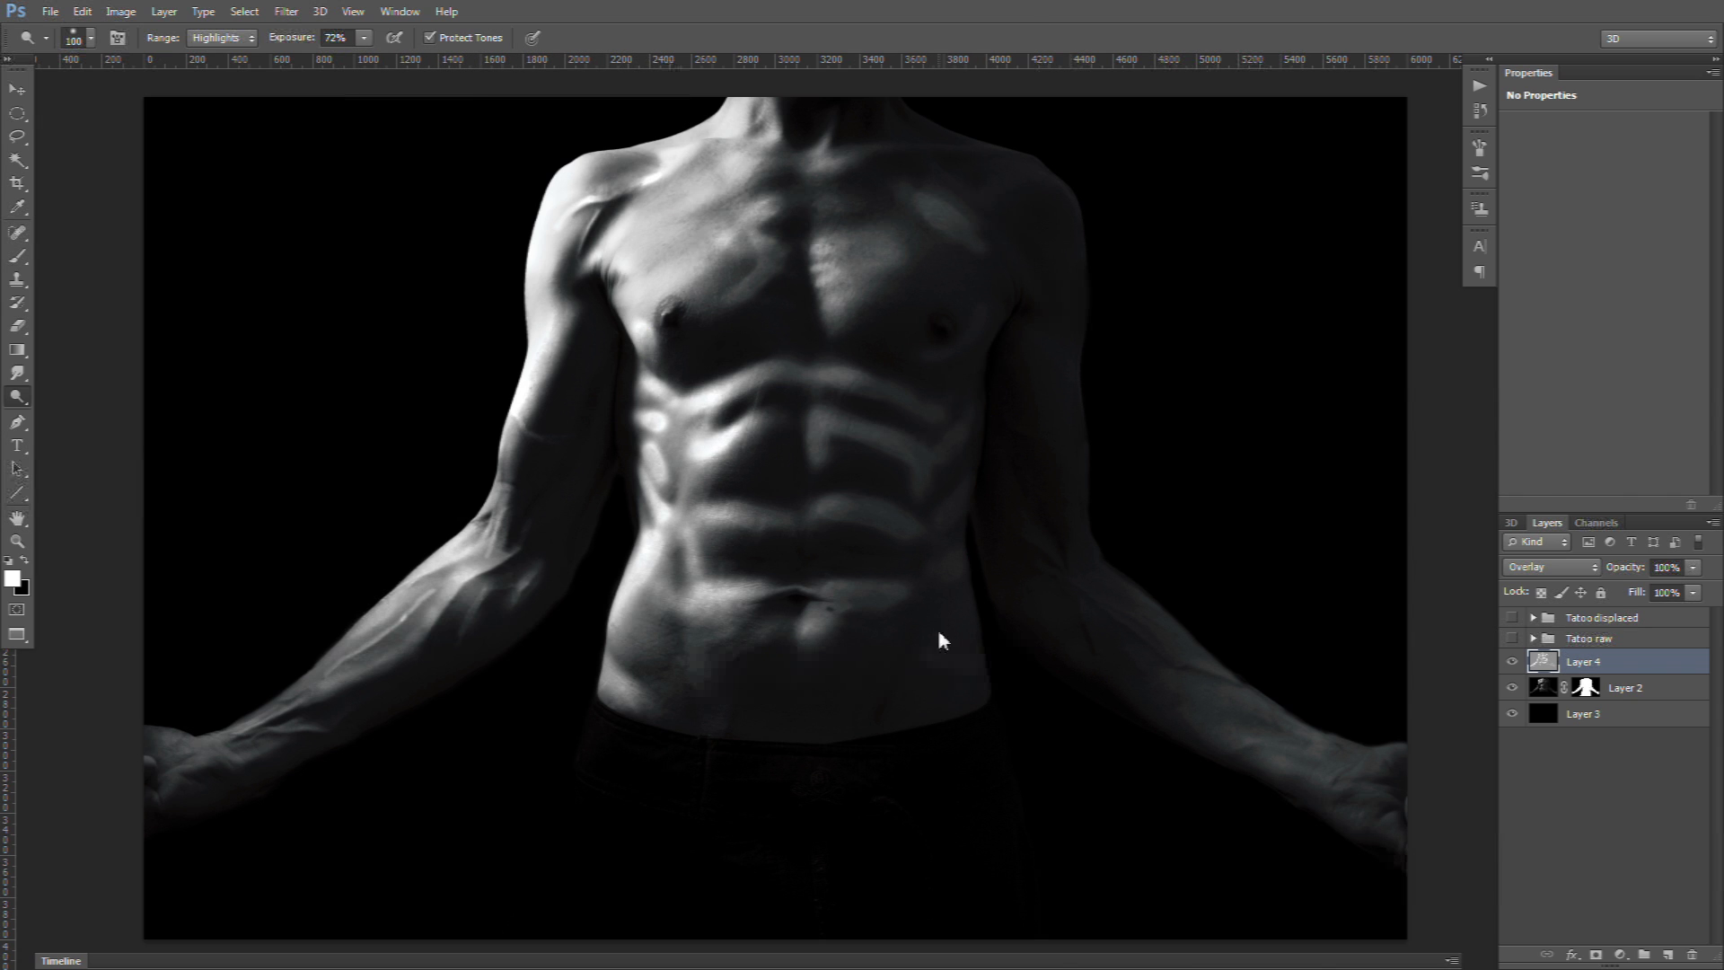
left_click_drag(698, 680, 685, 567)
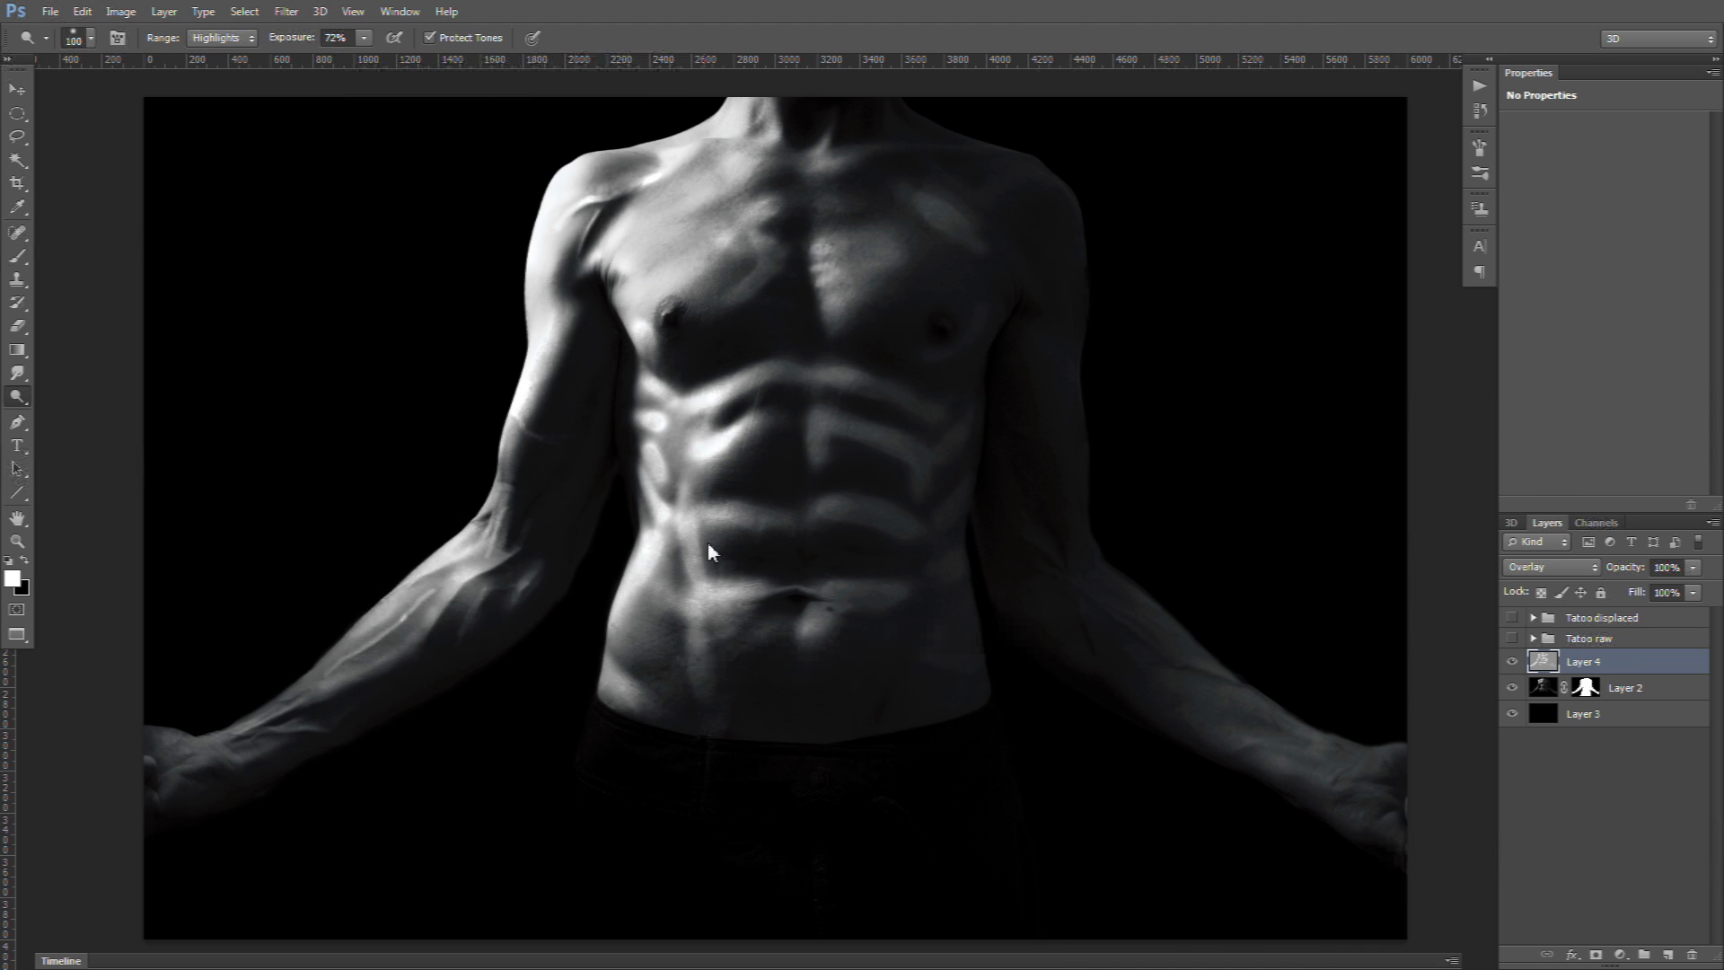
scroll(1130, 503, "left", 2)
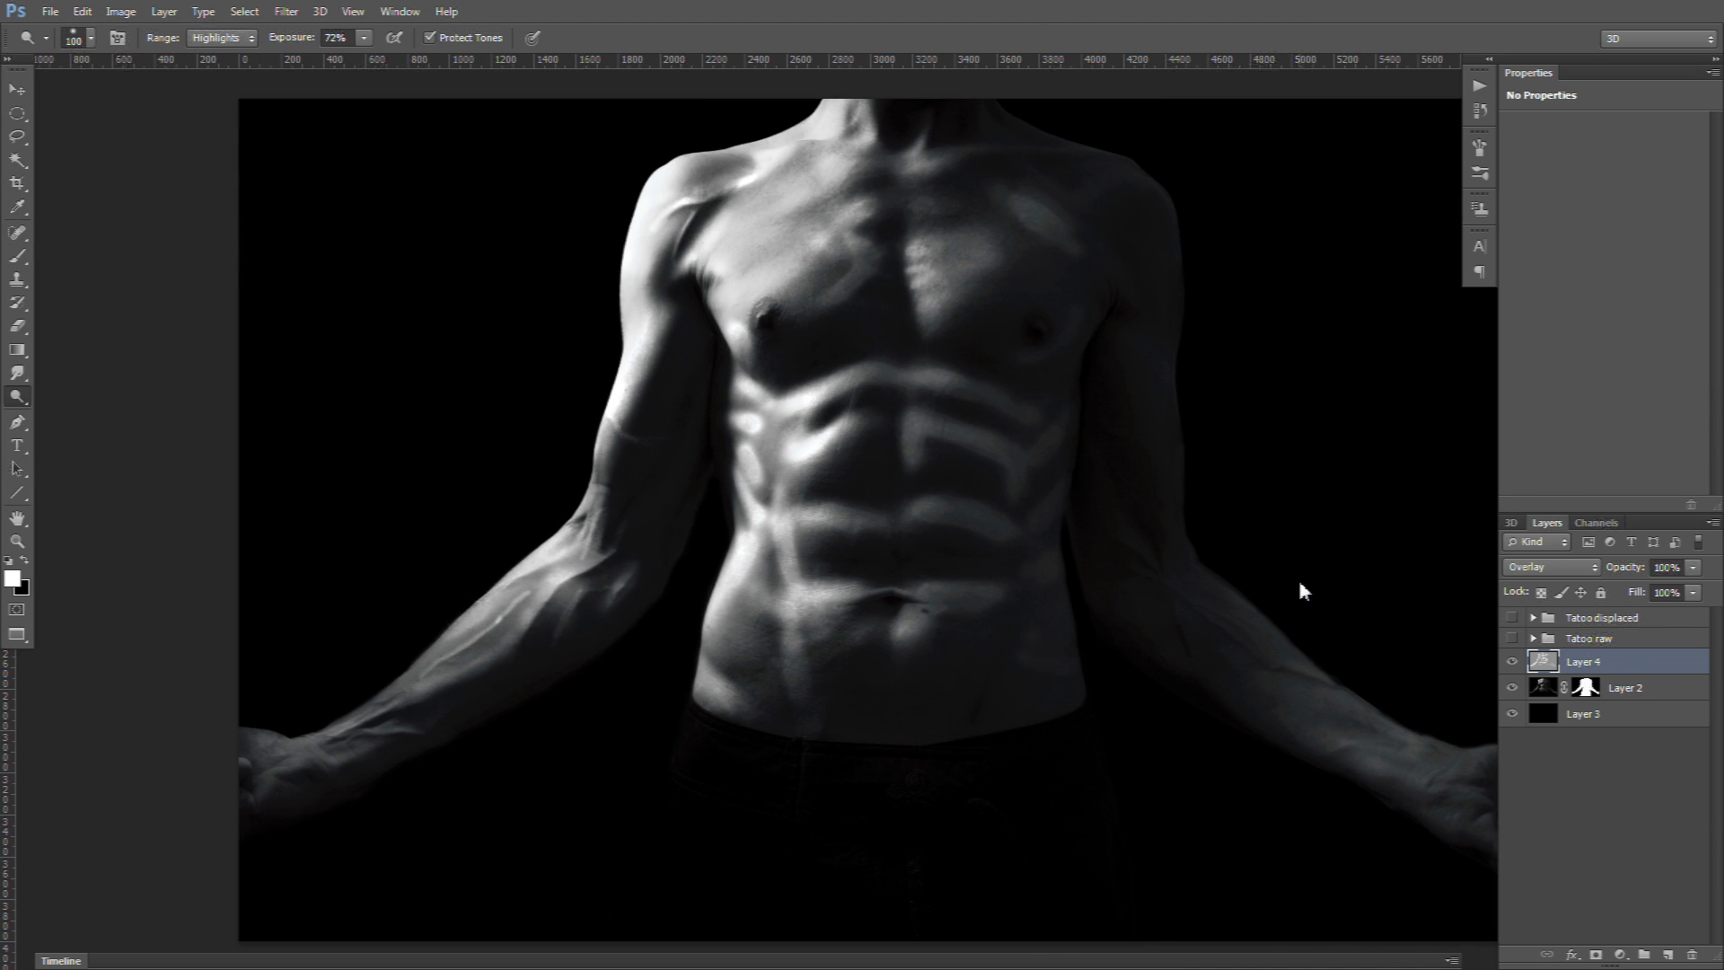
Step: Duplicate the Overlay dodge layer, Layer 4, and fill the copy with 50% gray
left_click(1633, 716, "shift")
left_click_drag(1634, 718, 1668, 953)
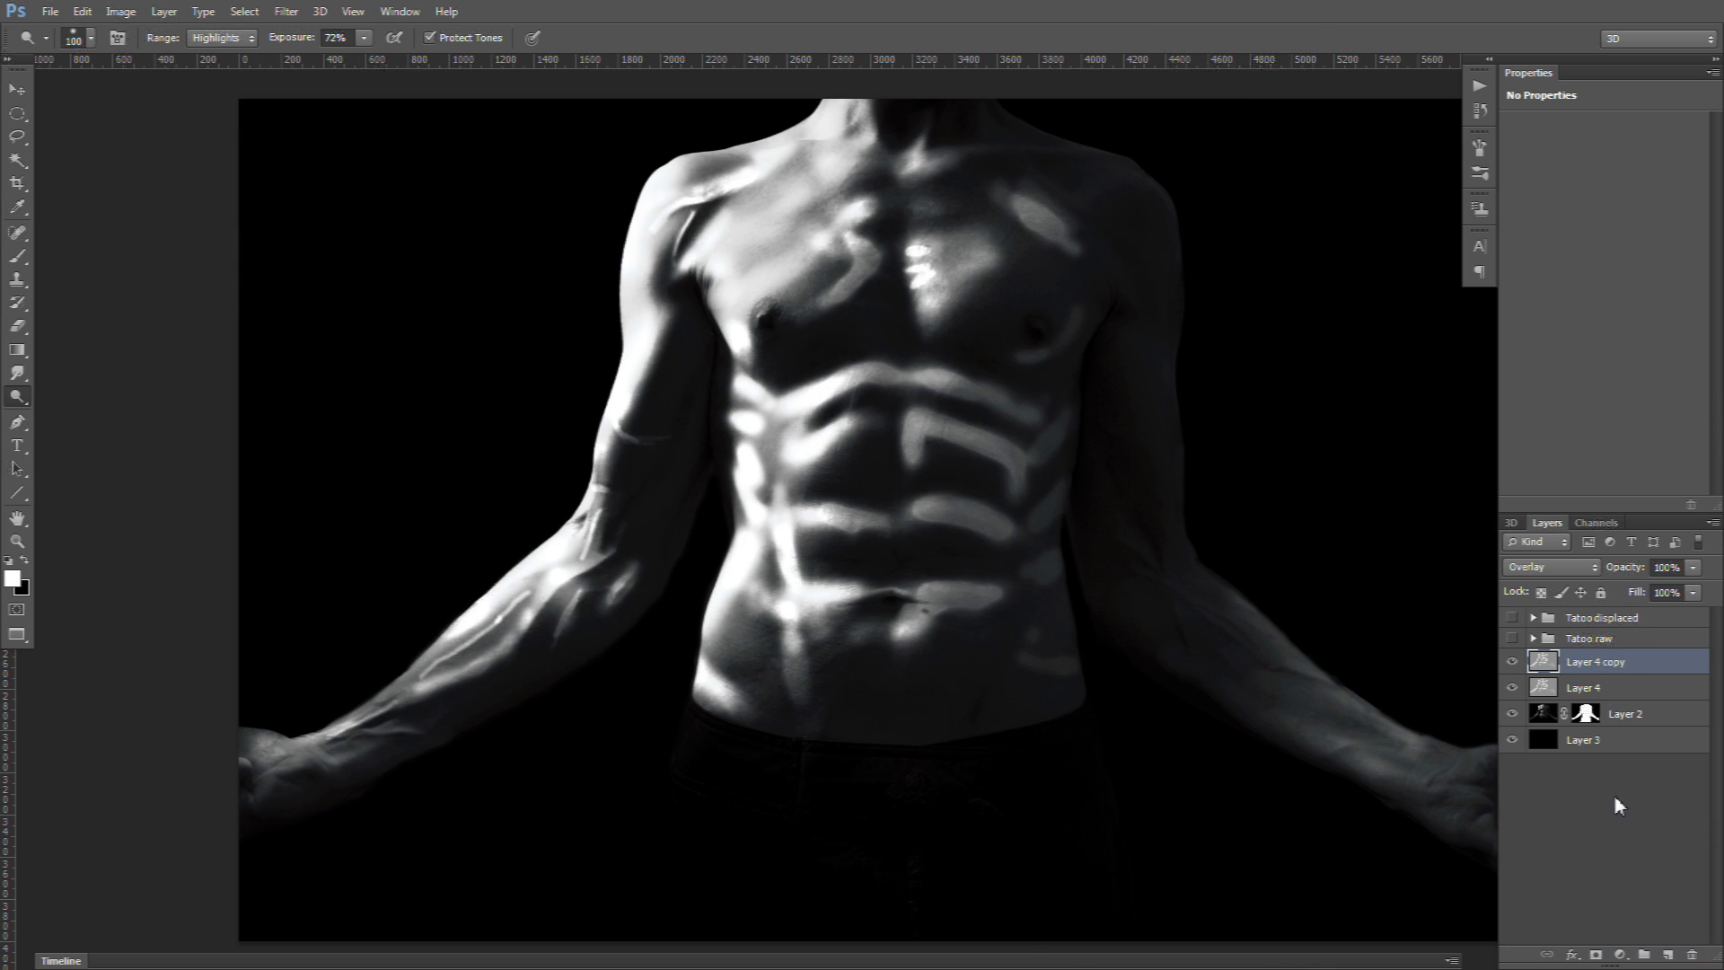
key("shift+F5")
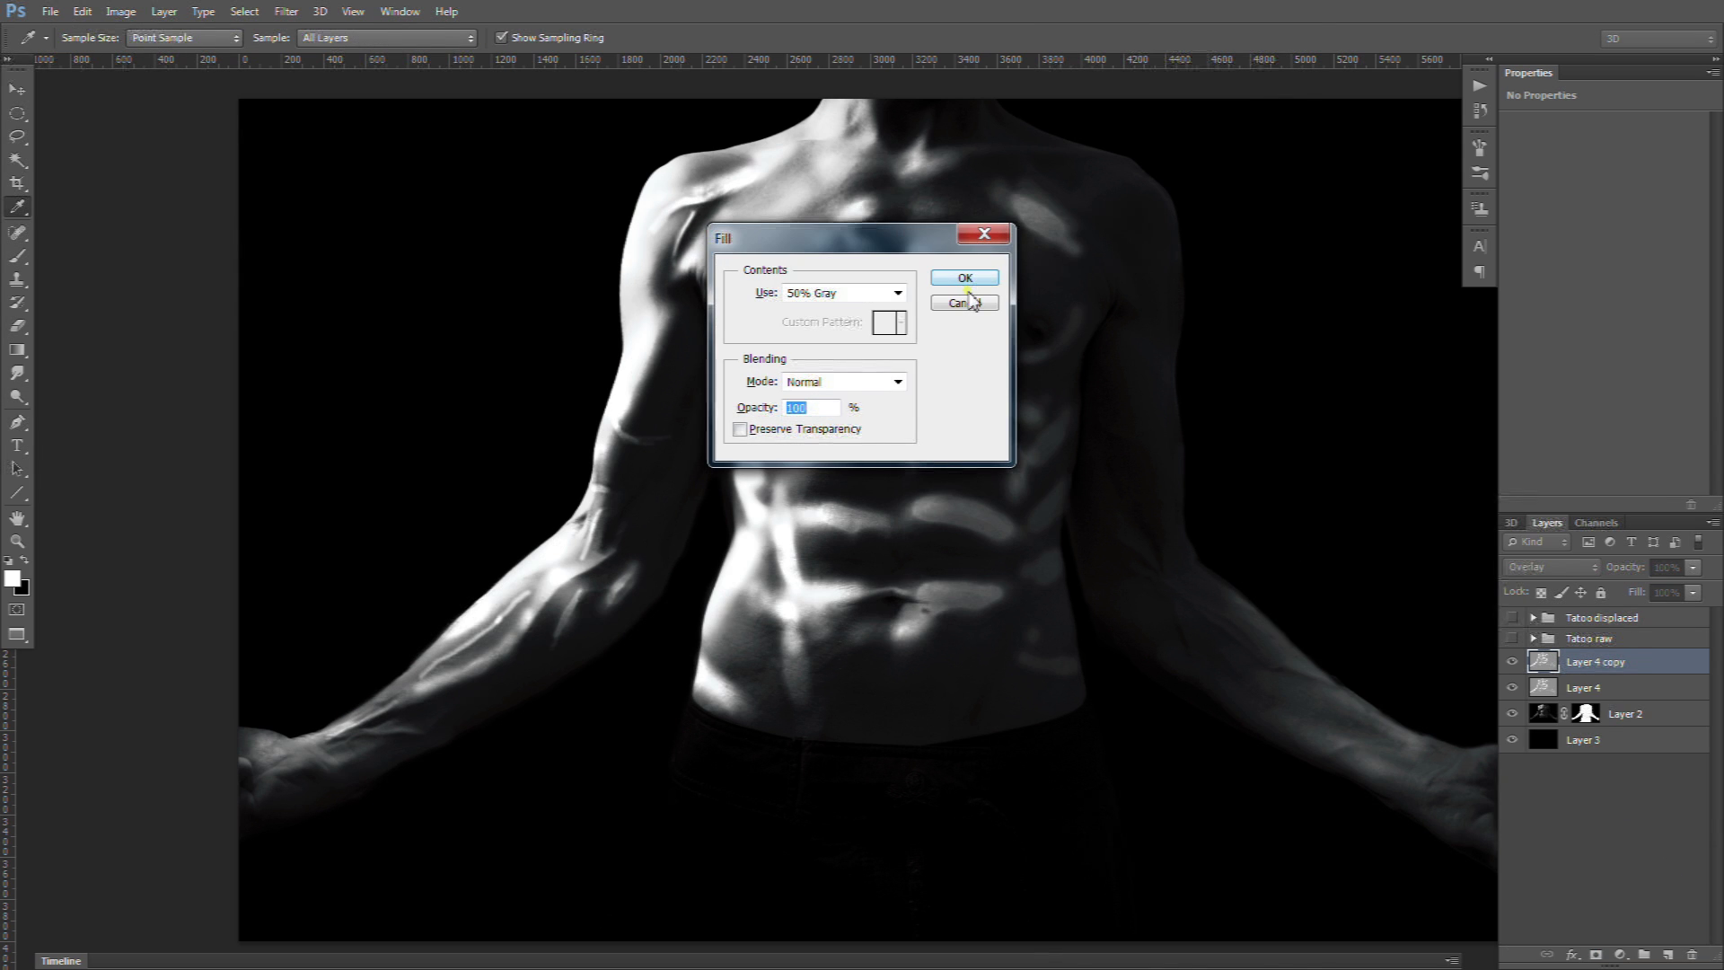
left_click(961, 279)
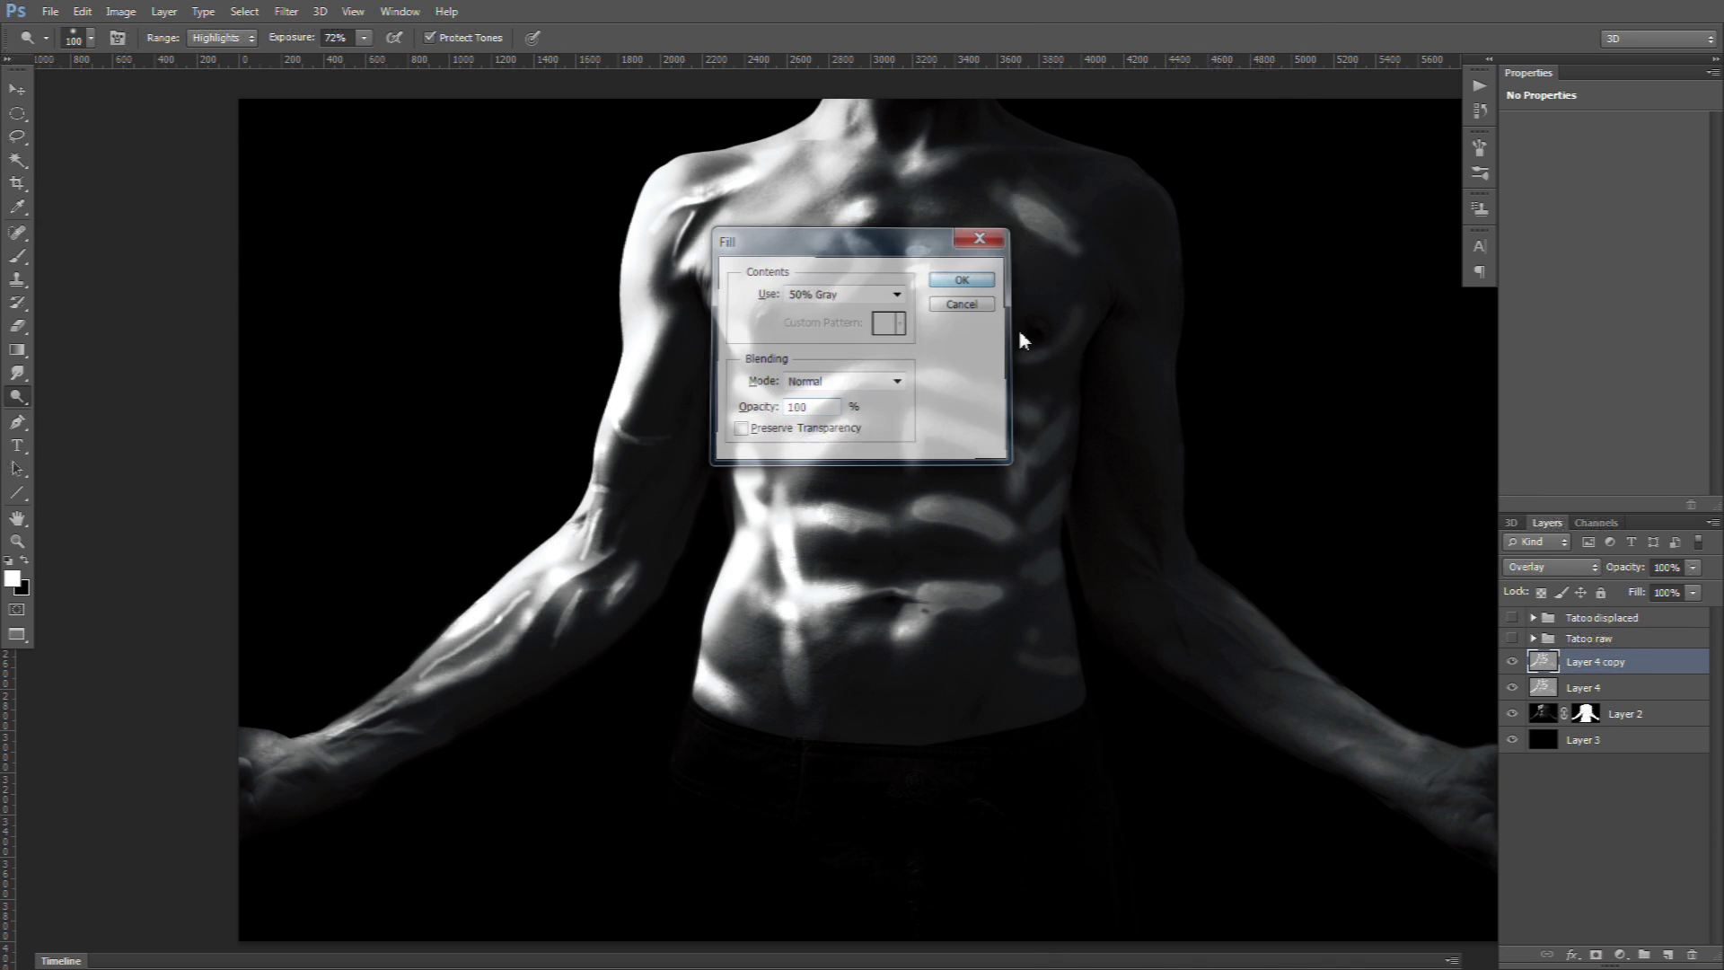
Step: Burn the shadows between the ribs and abdominal muscles with a 125 px brush, Midtones range and 55% exposure
right_click(29, 400)
left_click(93, 410)
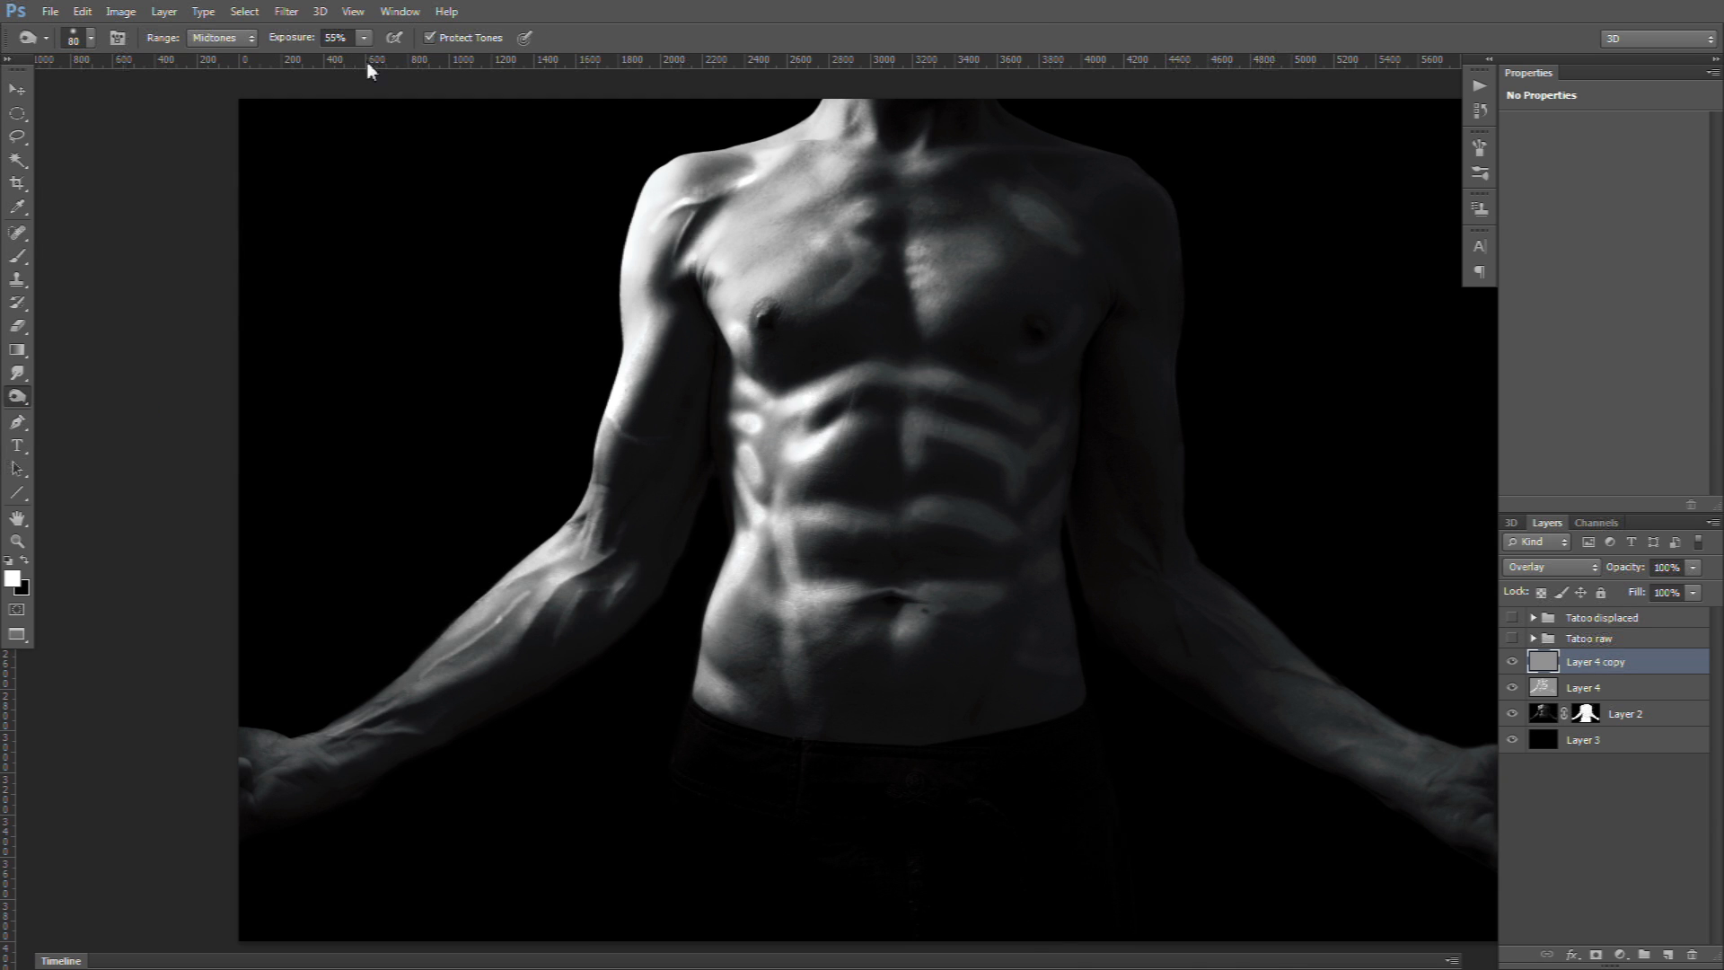
key("bracketright")
key("bracketright")
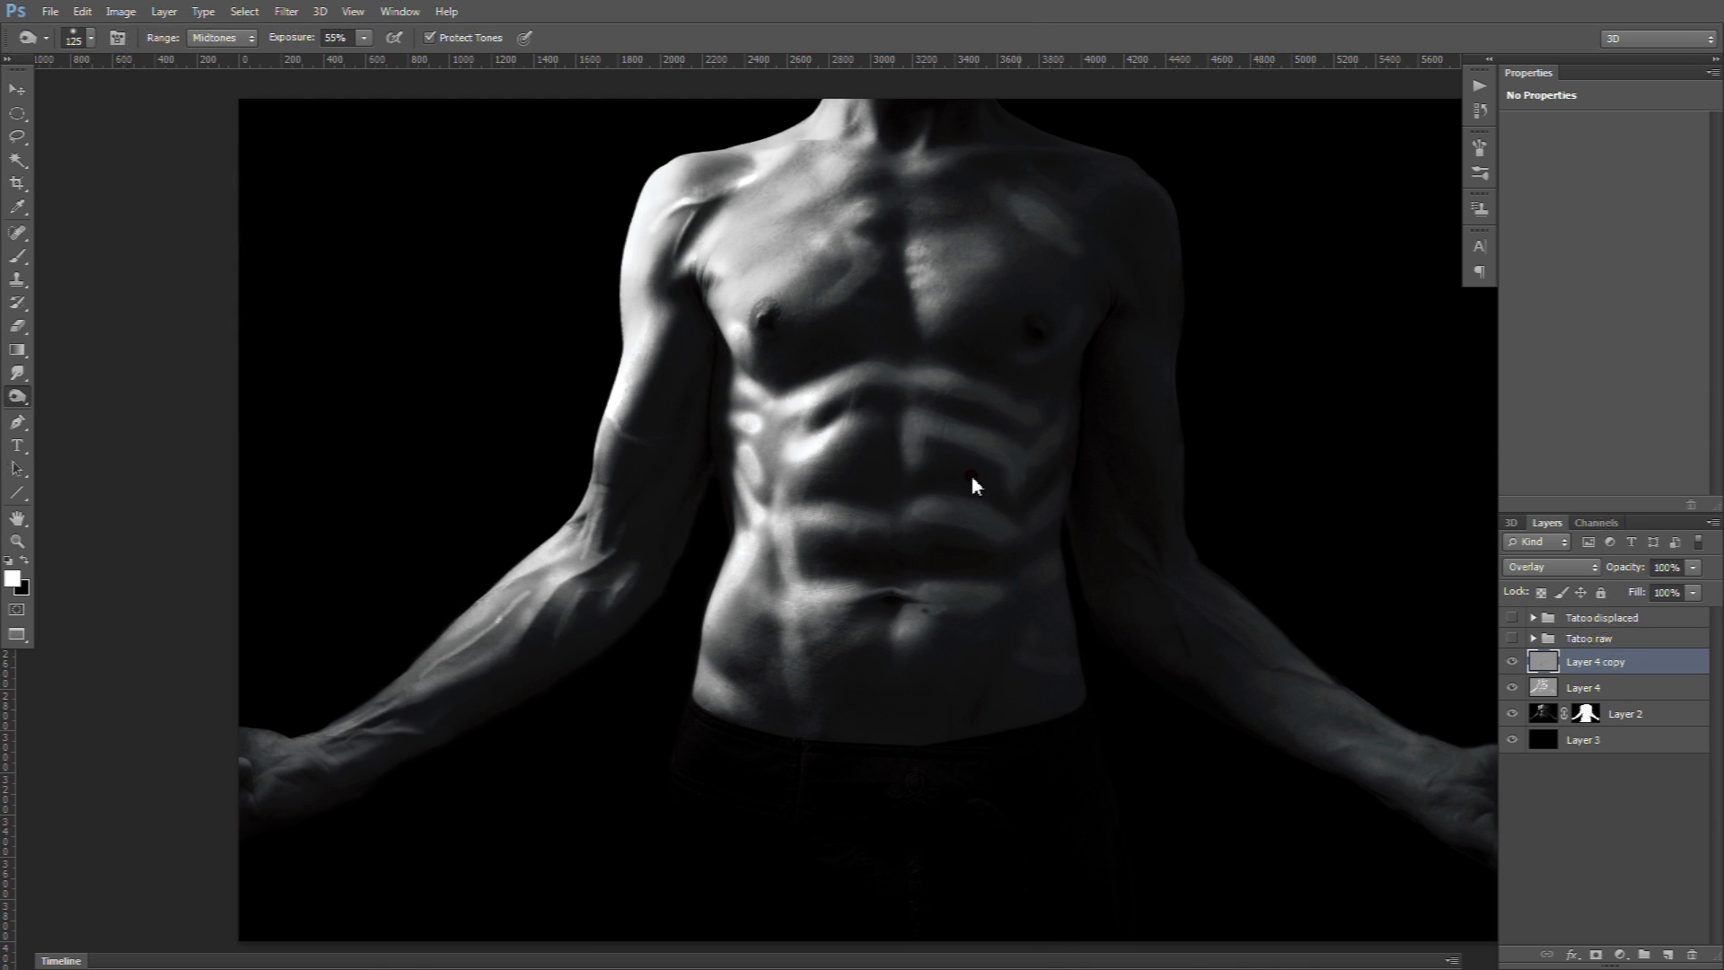
mouse_move(856, 418)
left_mouse_down()
mouse_move(775, 429)
mouse_move(778, 462)
mouse_move(757, 443)
mouse_move(776, 627)
left_mouse_up()
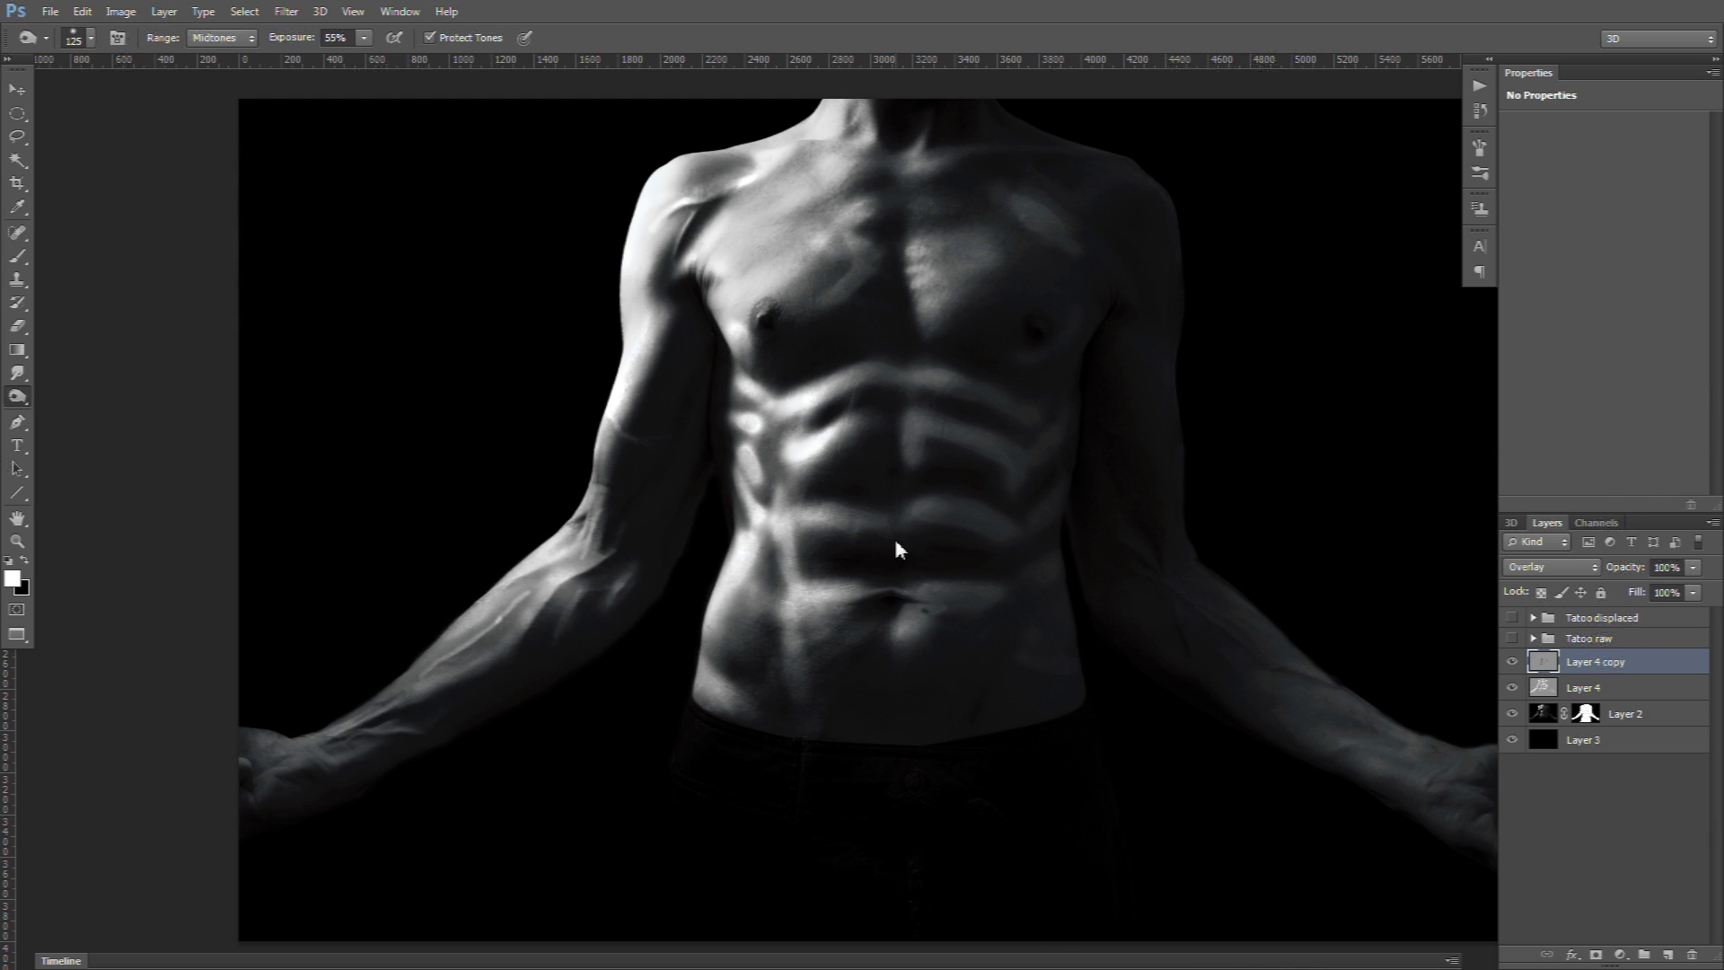
Step: Burn the creases of the lit shoulder and forearm with a 50 px brush at 80% exposure
key("bracketleft")
key("bracketleft")
key("bracketleft")
key("bracketleft")
key("bracketleft")
left_click(674, 230)
left_click_drag(363, 38, 395, 72)
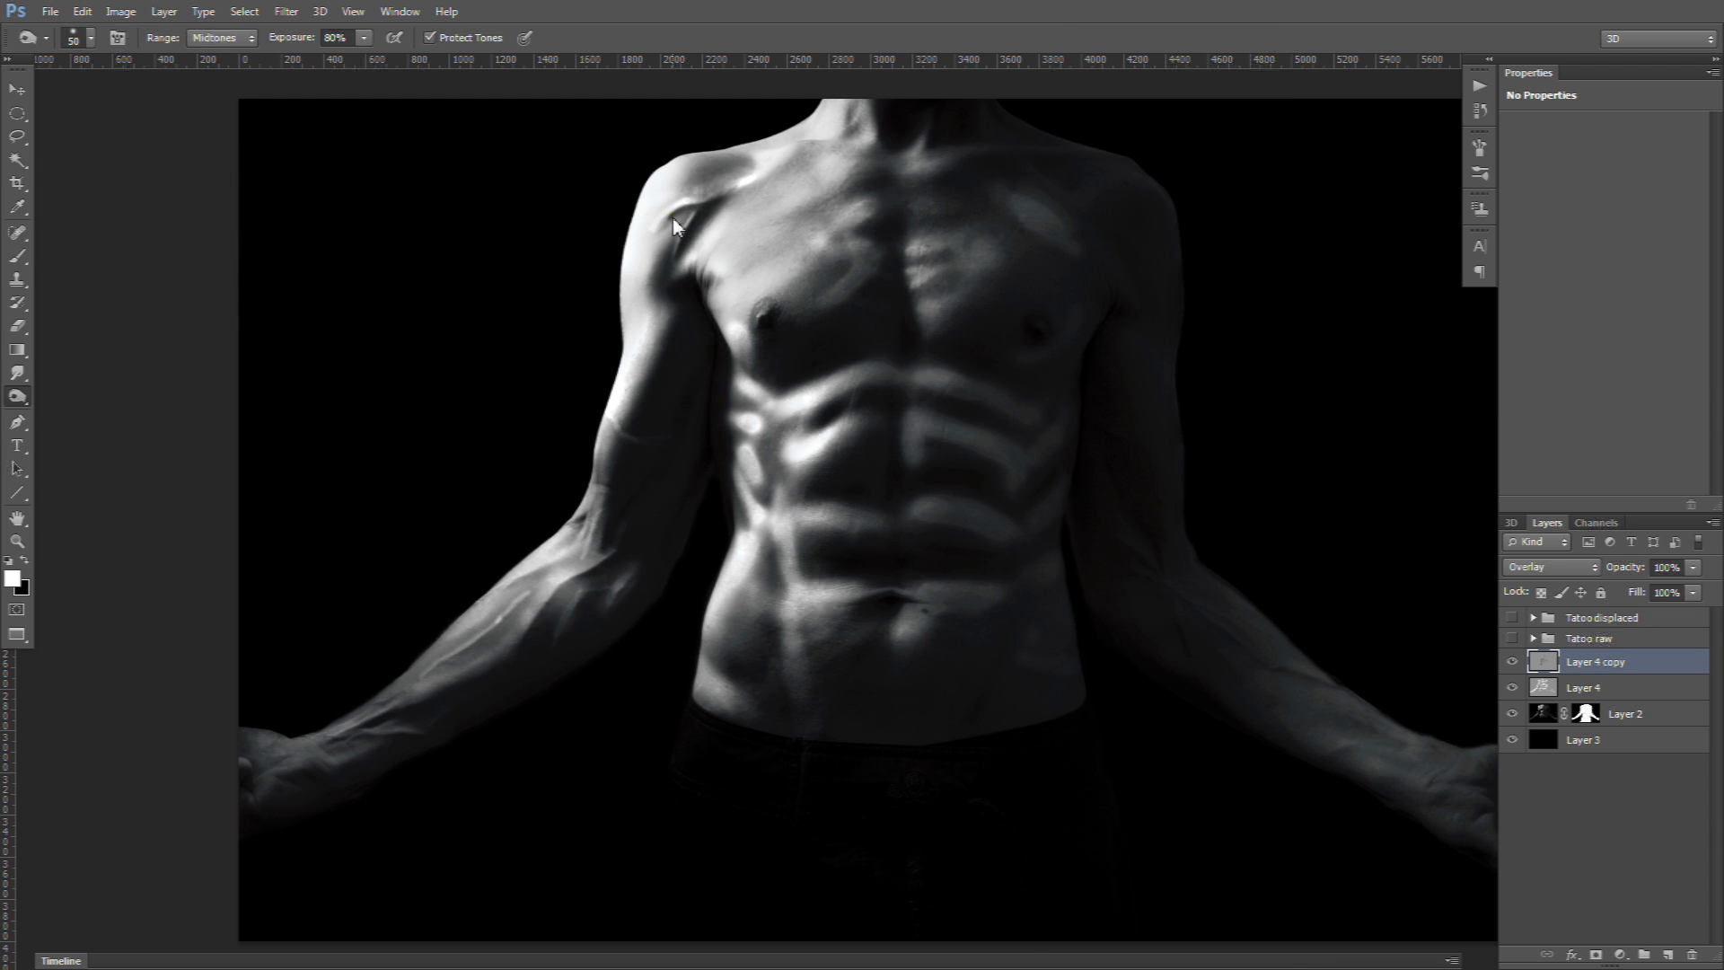
left_click(474, 616)
mouse_move(542, 600)
left_mouse_down()
mouse_move(447, 665)
mouse_move(571, 600)
left_mouse_up()
left_click(395, 701)
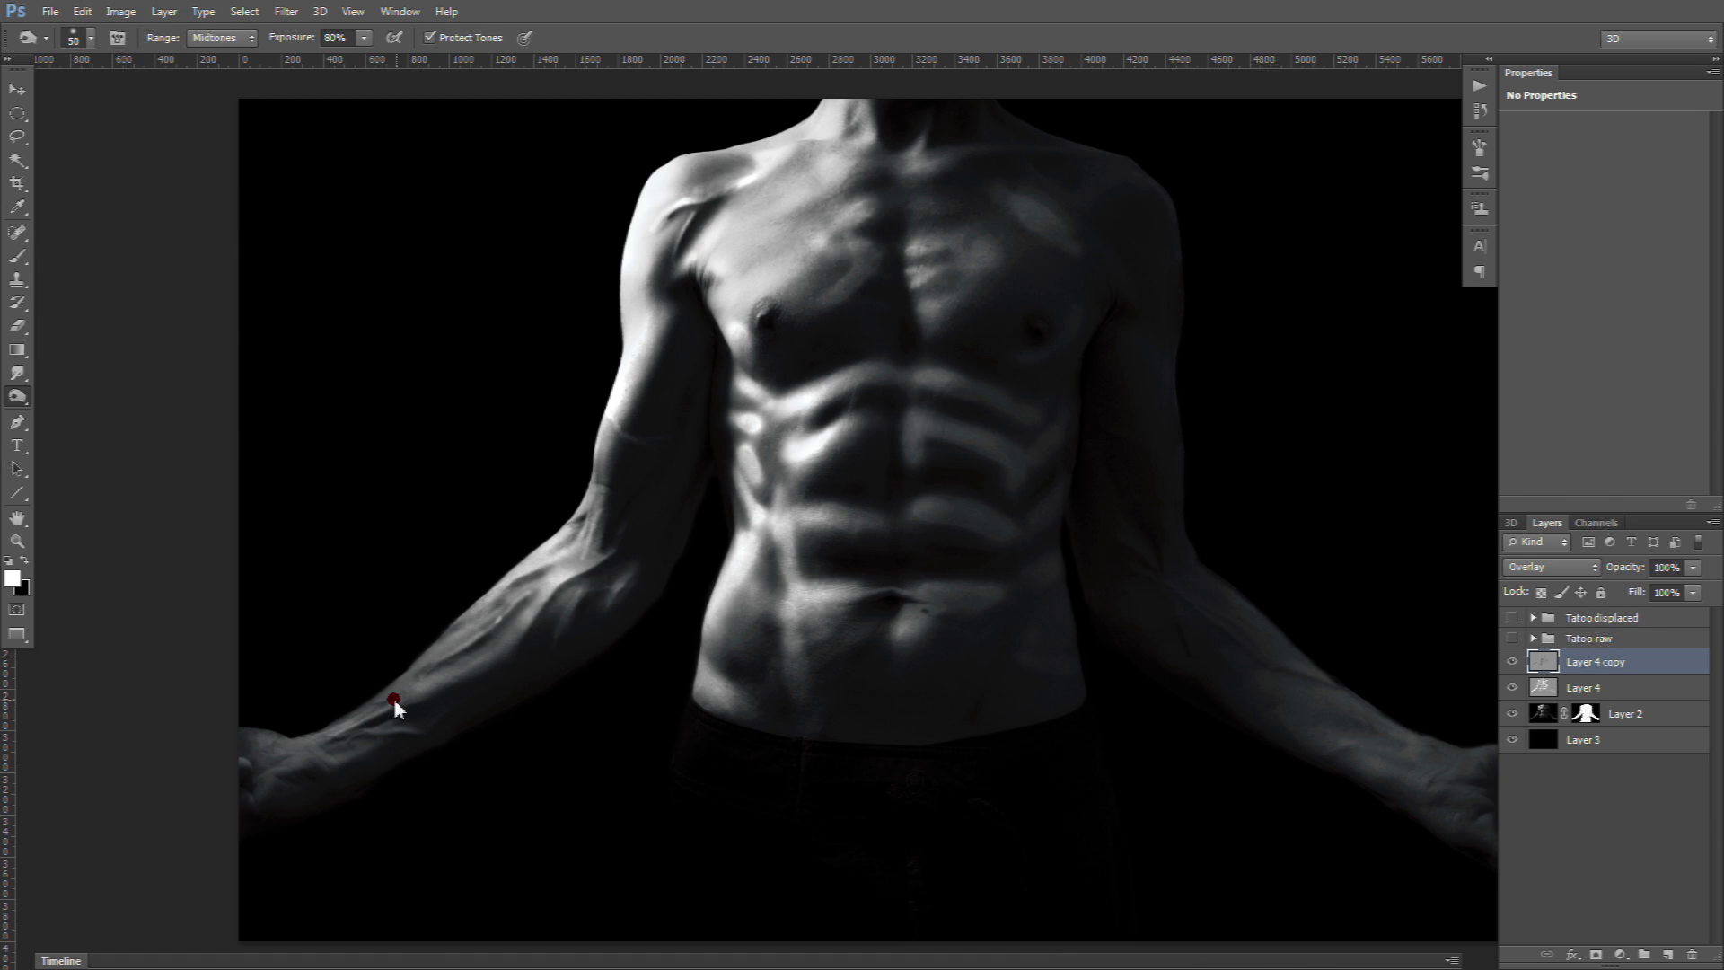
Step: Burn the hollows and contours of both chest muscles with a 90 px brush
key("bracketright")
key("bracketright")
key("bracketright")
key("bracketright")
left_click(1057, 367)
key("bracketleft")
key("bracketleft")
key("bracketleft")
key("bracketleft")
left_click_drag(785, 230, 762, 226)
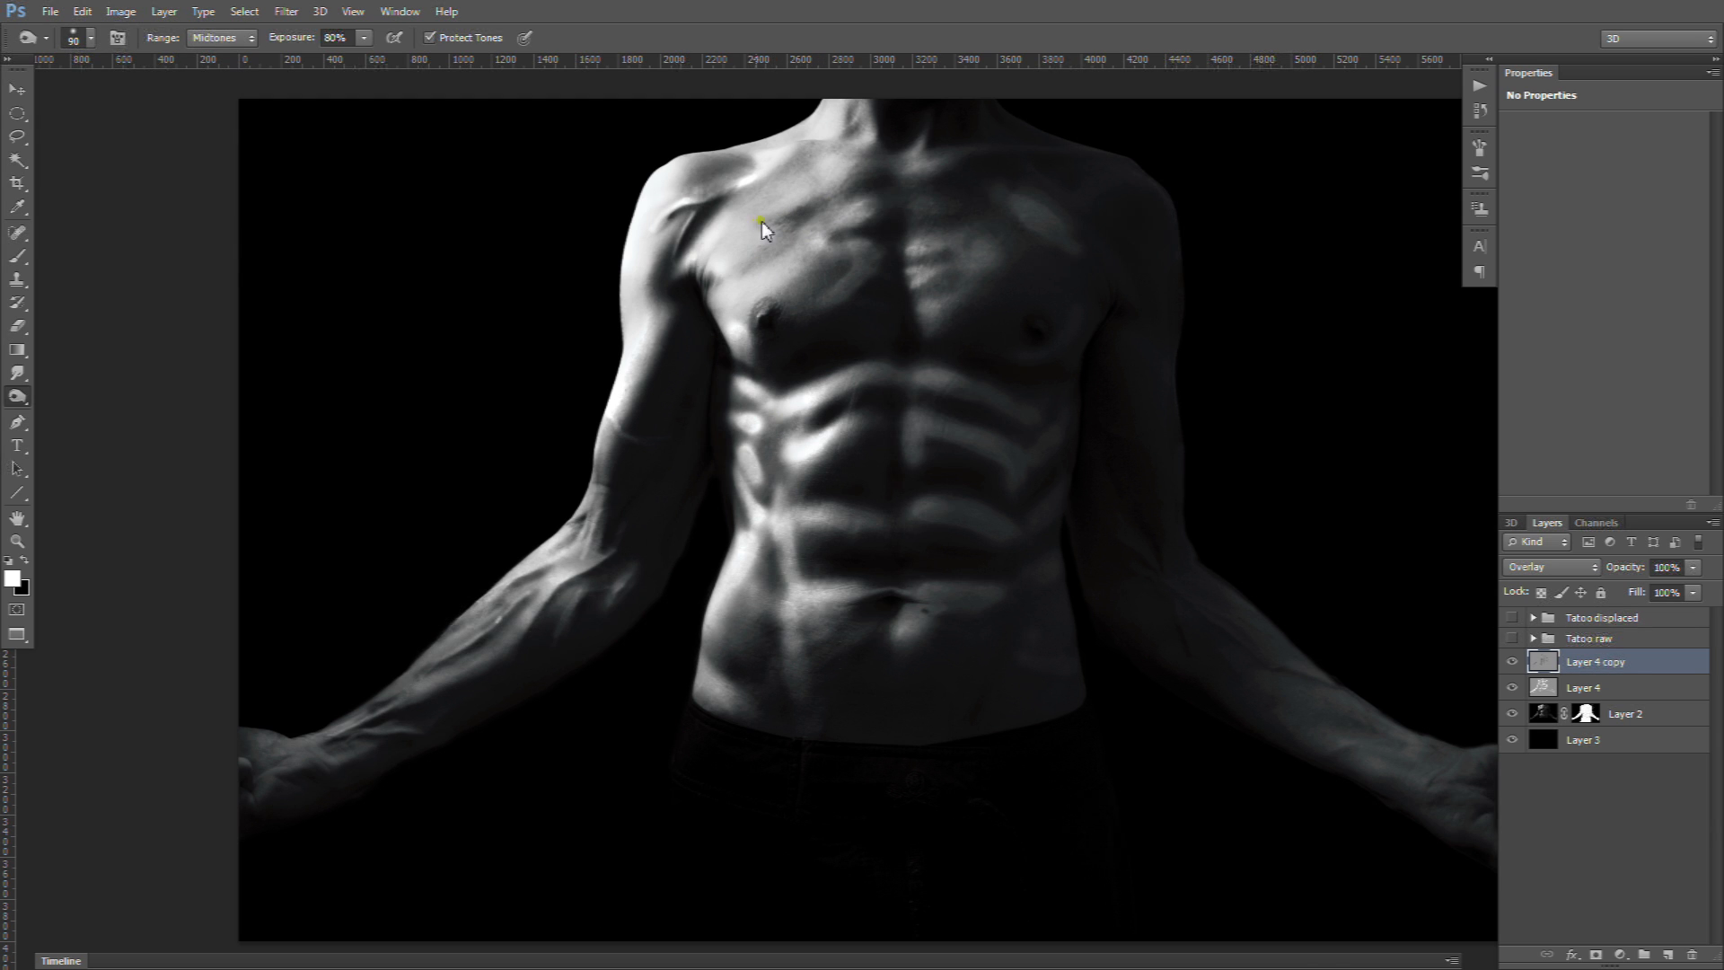
left_click_drag(1024, 241, 1060, 281)
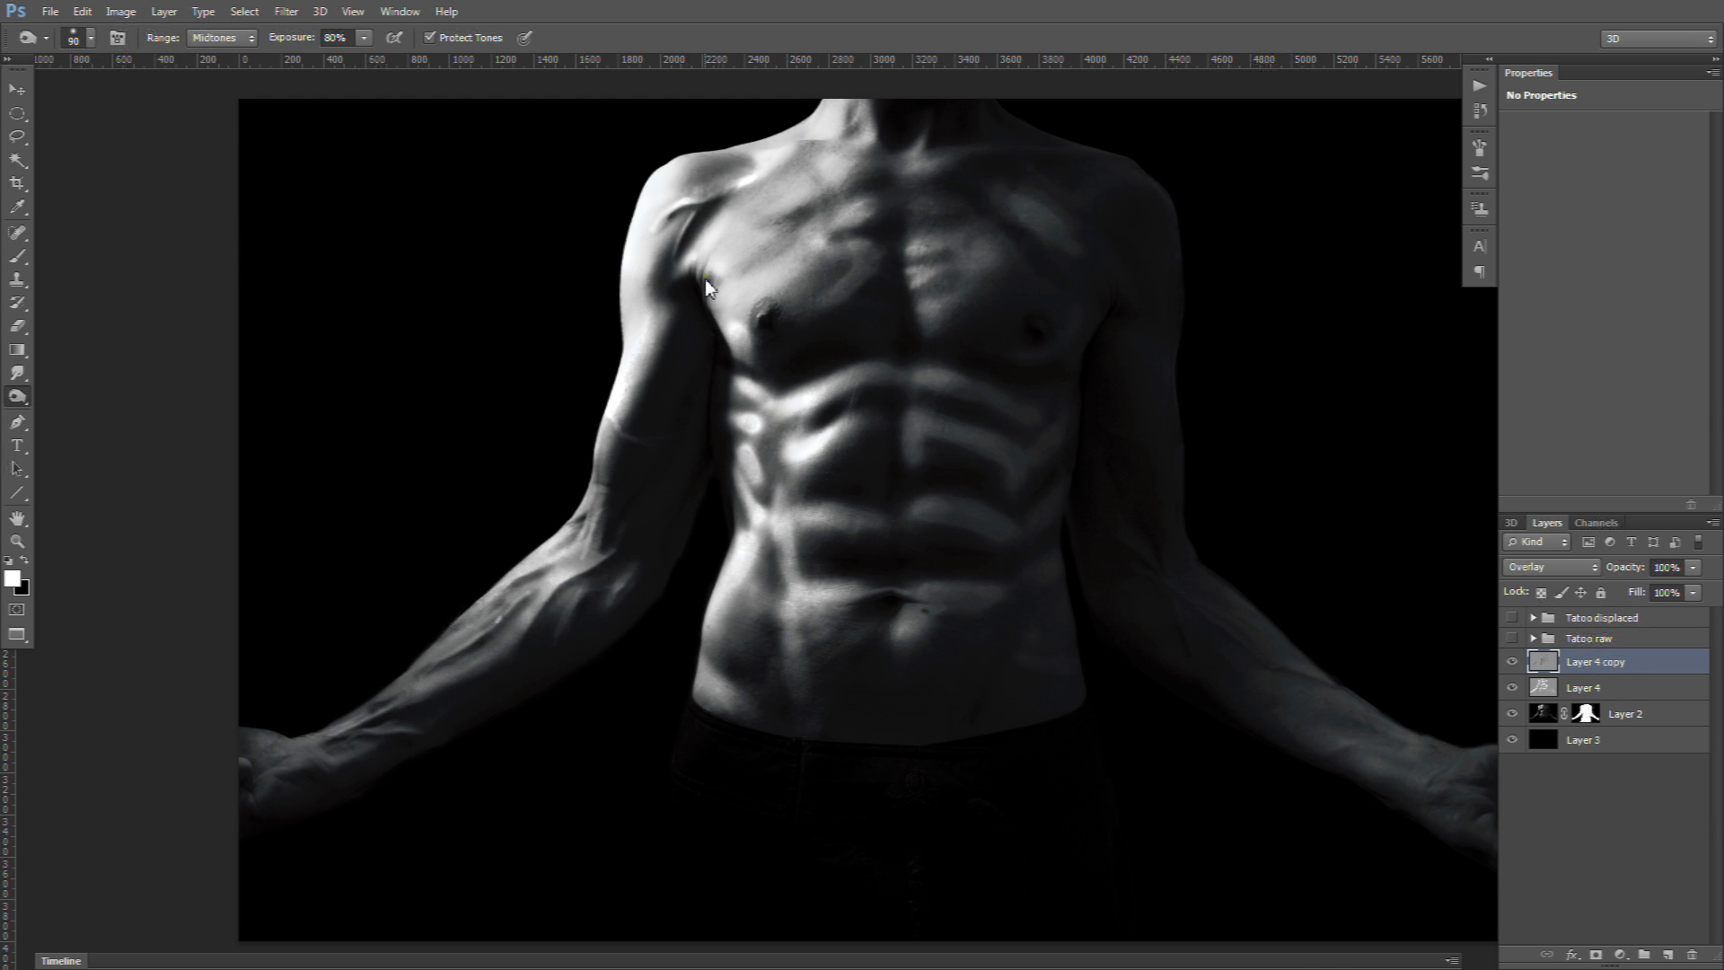
Step: Deepen the shadows between the abdominal muscles, along the hip line and on the lit arm by burning with an 80 px brush
key("bracketleft")
key("bracketleft")
key("bracketleft")
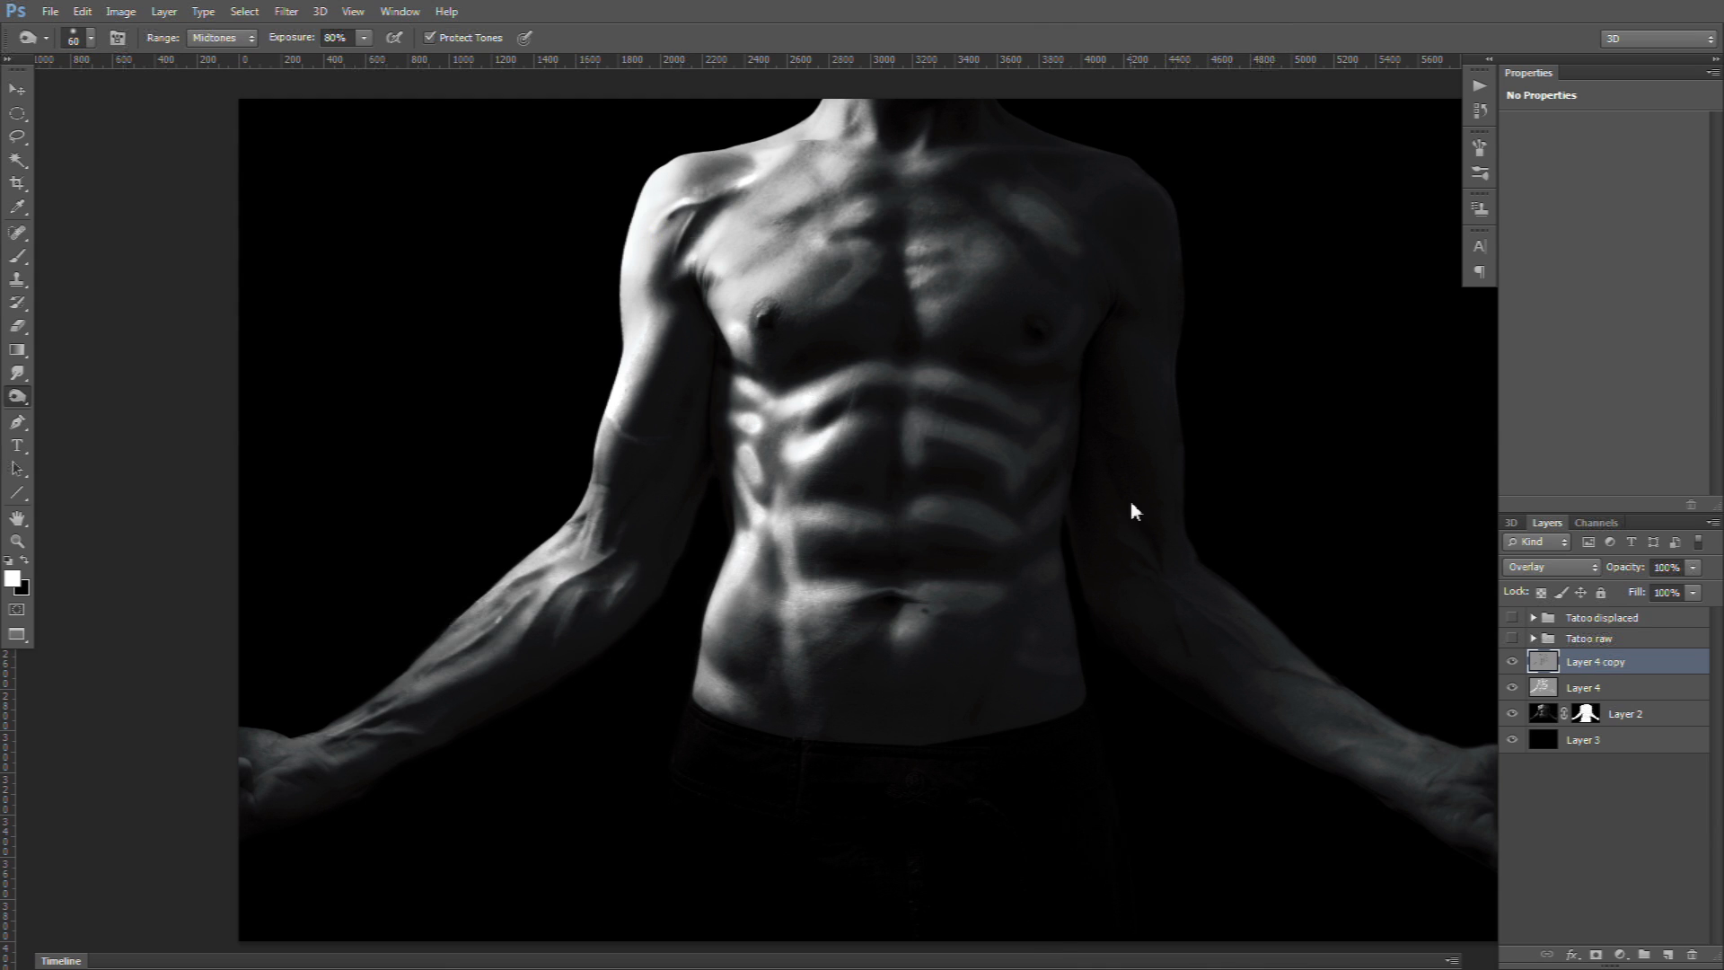
key("bracketright")
key("bracketright")
key("bracketright")
key("bracketright")
key("bracketright")
key("bracketleft")
key("bracketleft")
key("bracketleft")
key("bracketleft")
key("bracketleft")
left_click(932, 458)
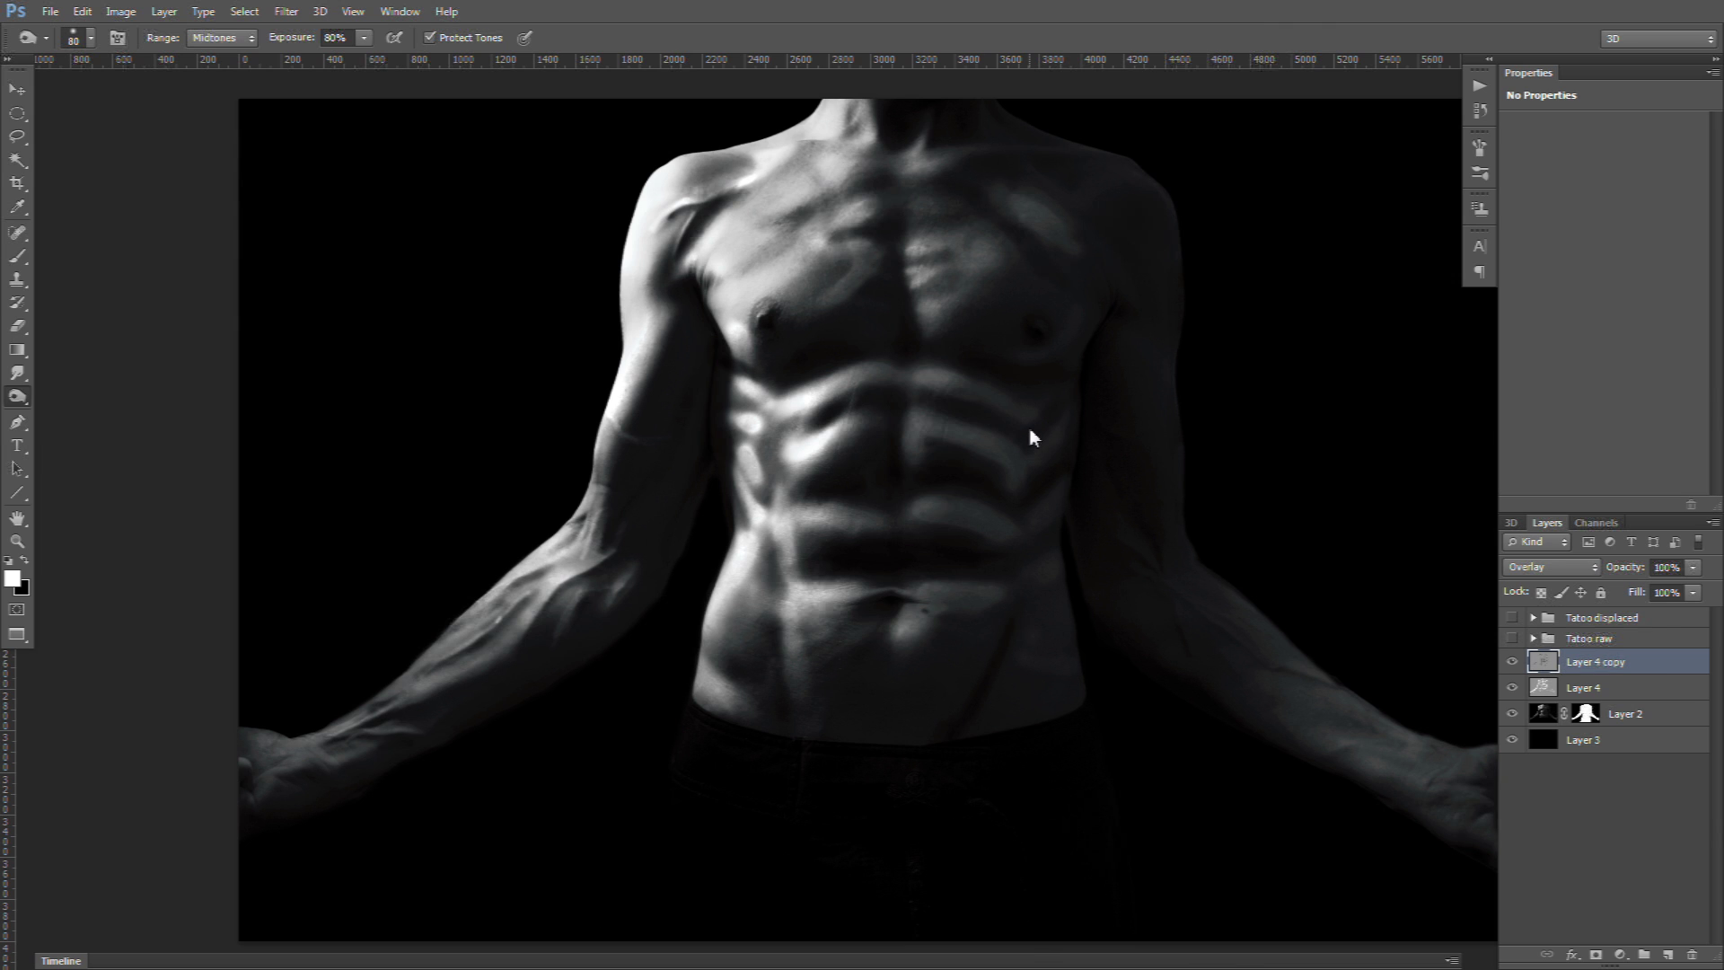
left_click(931, 405)
left_click_drag(591, 585, 550, 611)
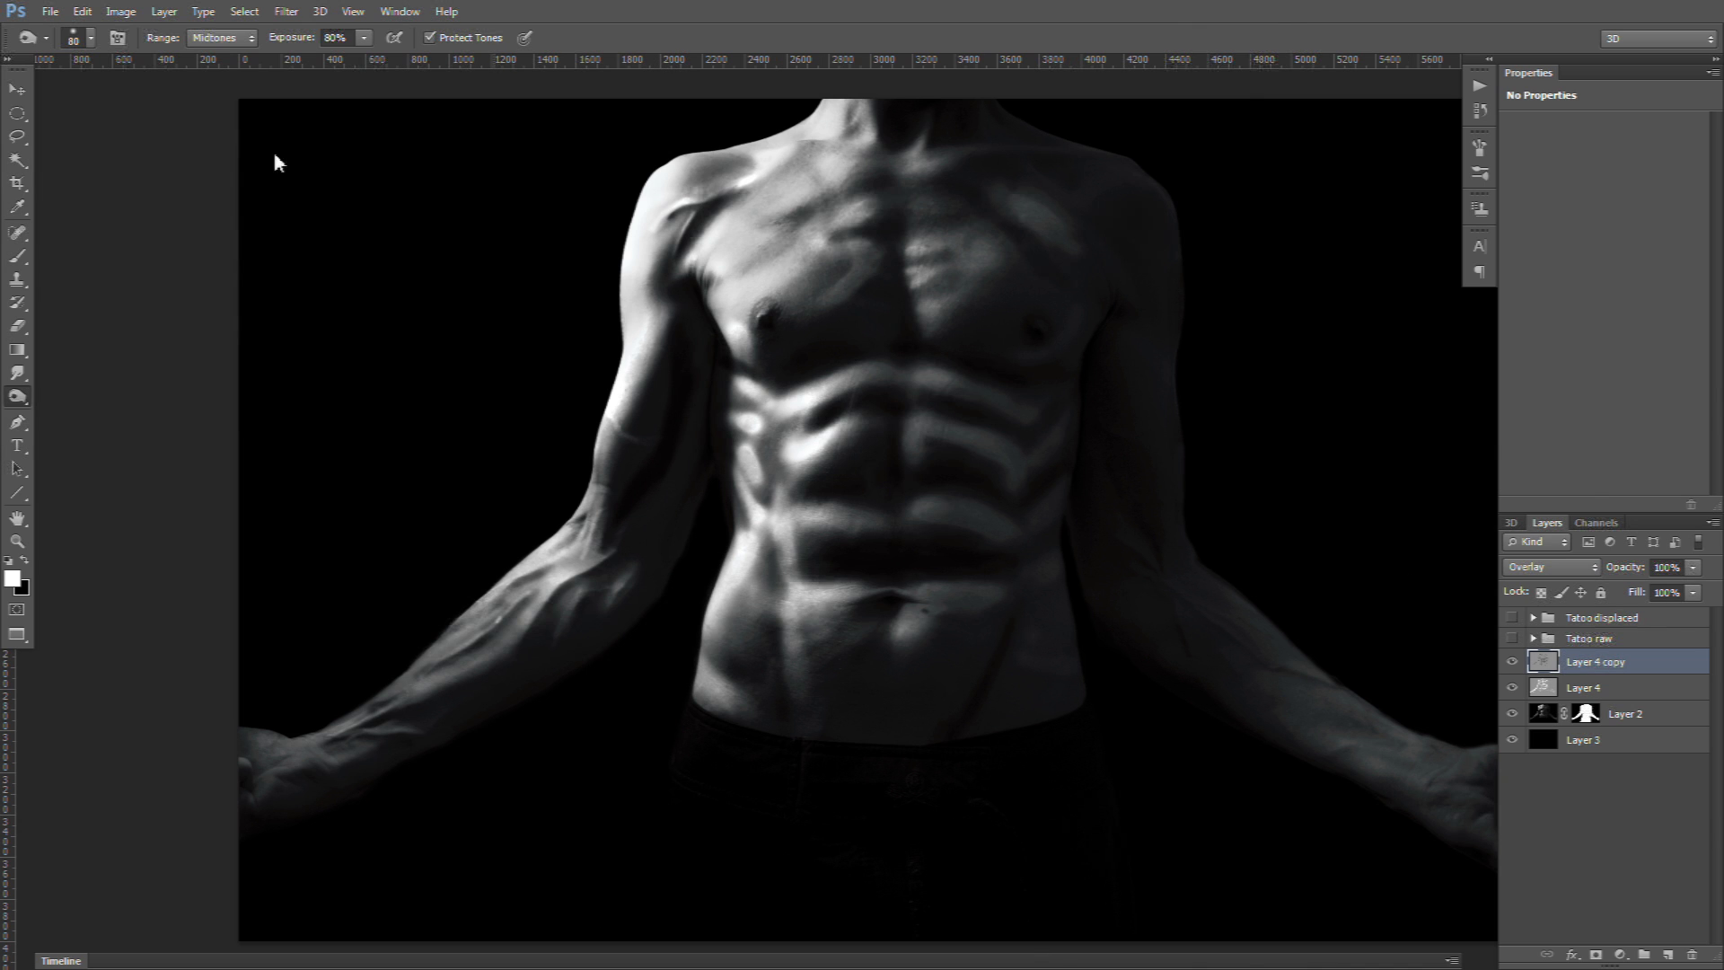
Step: Save the dodged and burned image as _DSC0282-Tattoo displacement.psd in Photoshop format on the Desktop
left_click(50, 11)
left_click(82, 281)
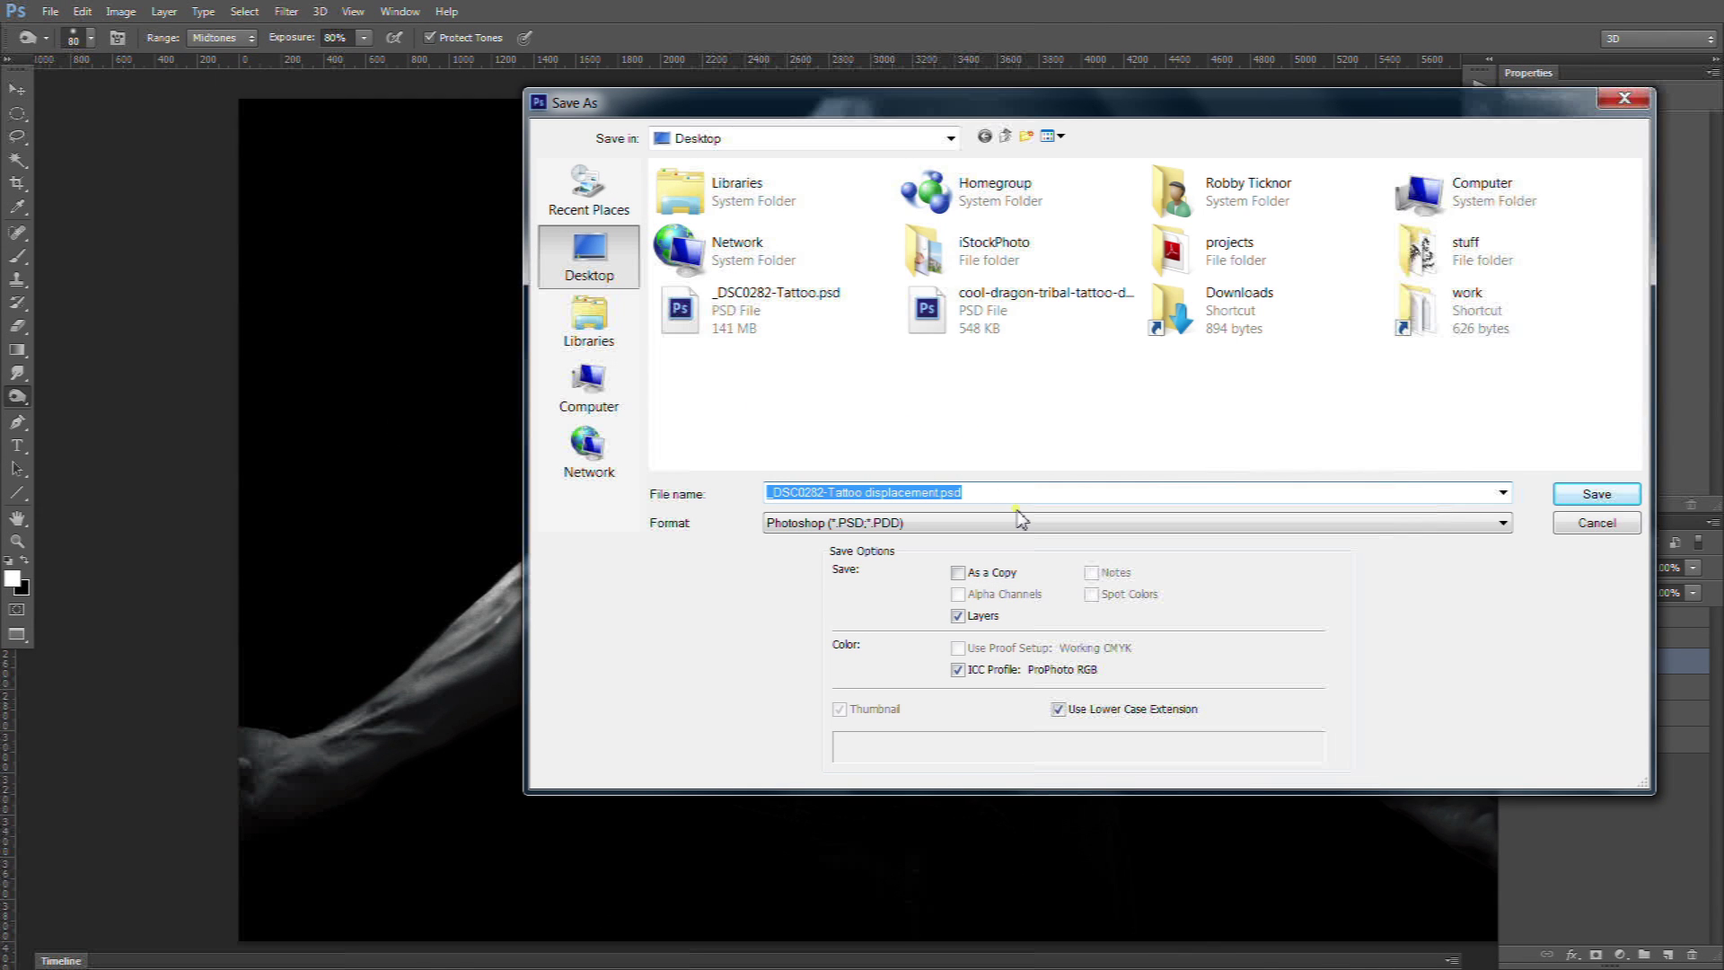
left_click(1601, 495)
Step: Switch to the _DSC0282-Tattoo.psd document and fit the whole image on screen
left_click(399, 11)
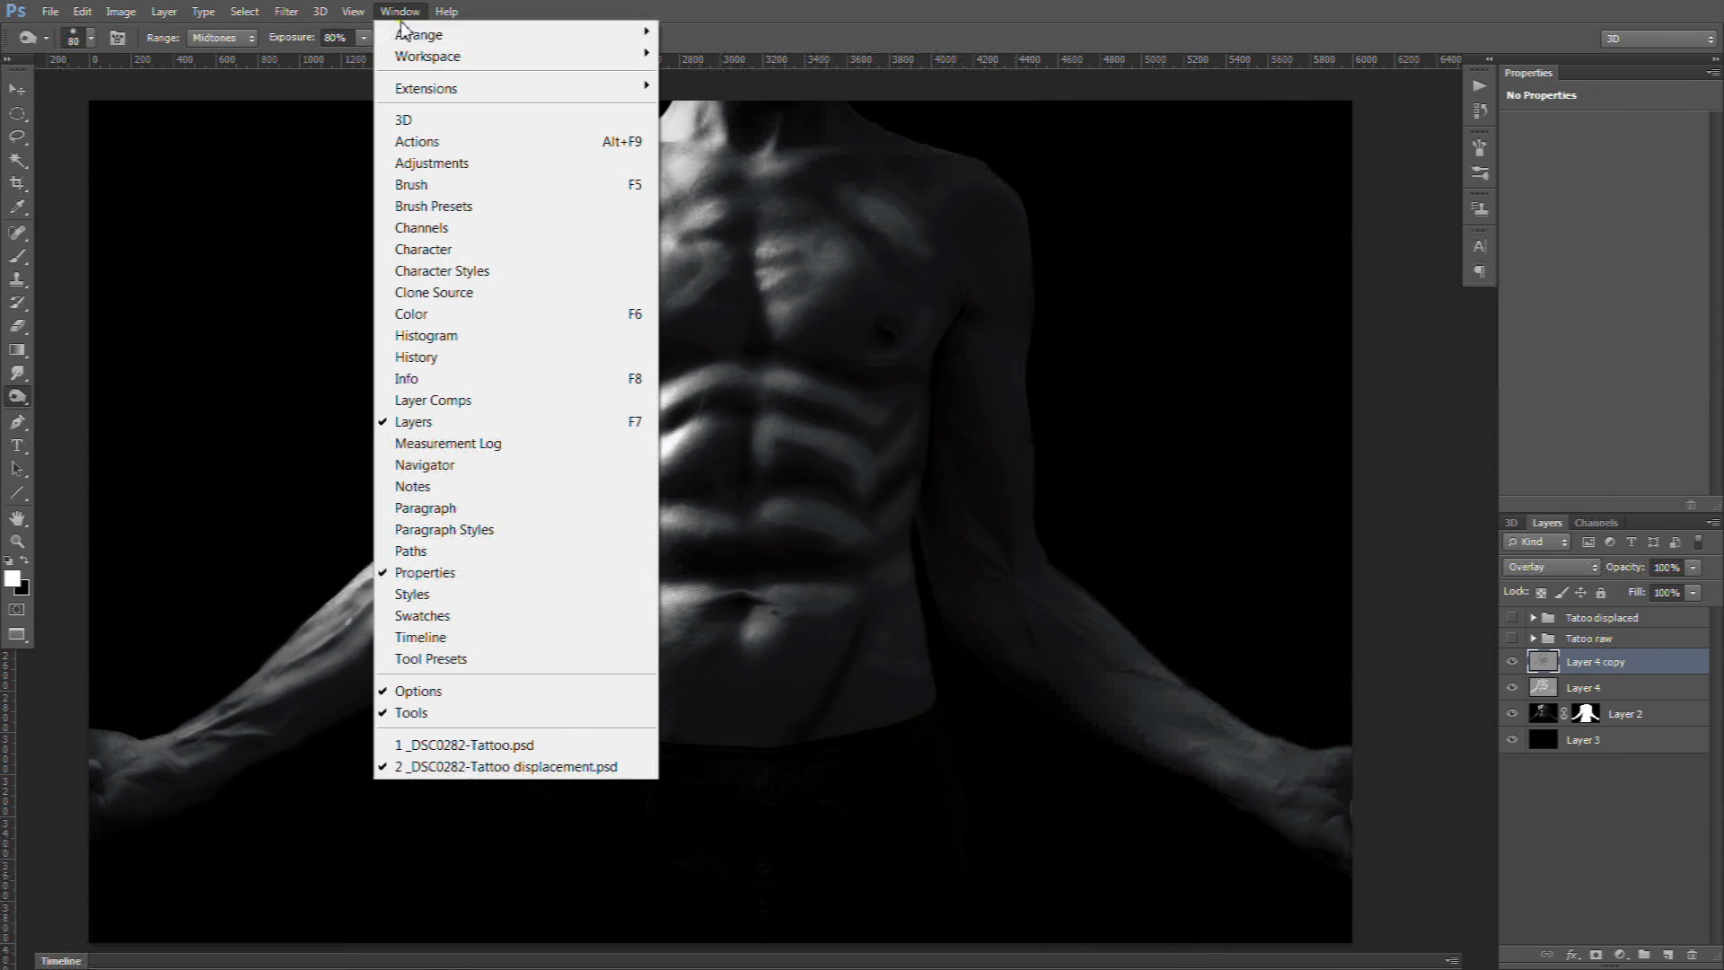
left_click(468, 745)
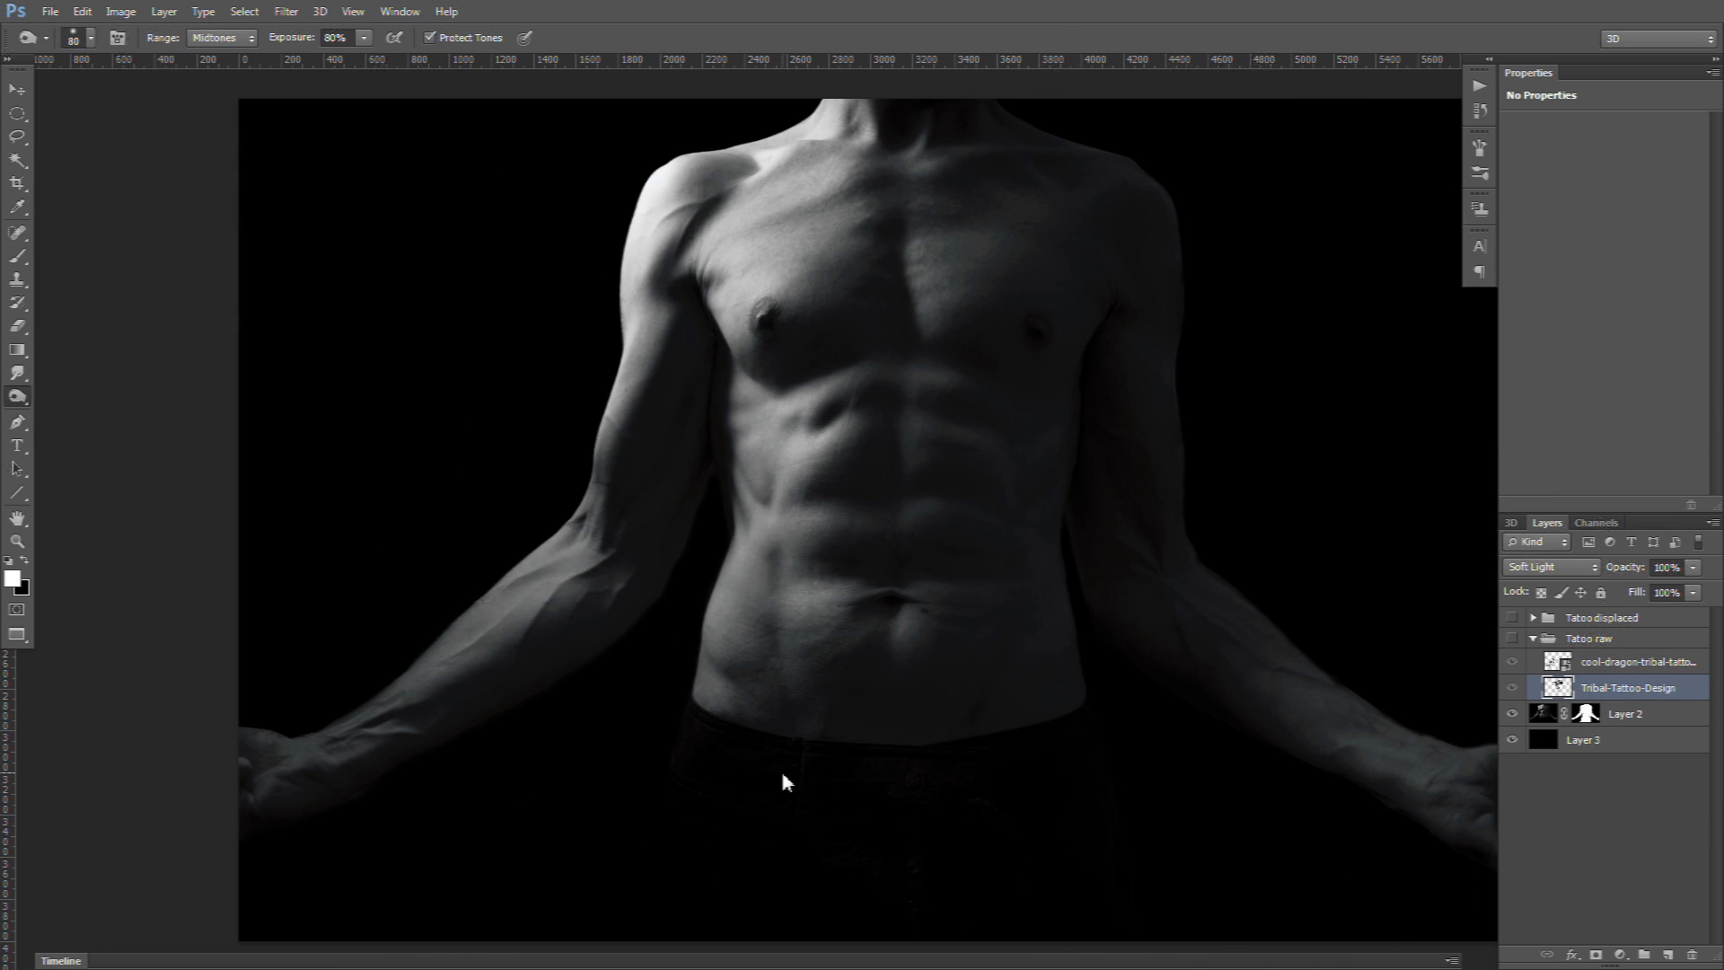
key("ctrl+0")
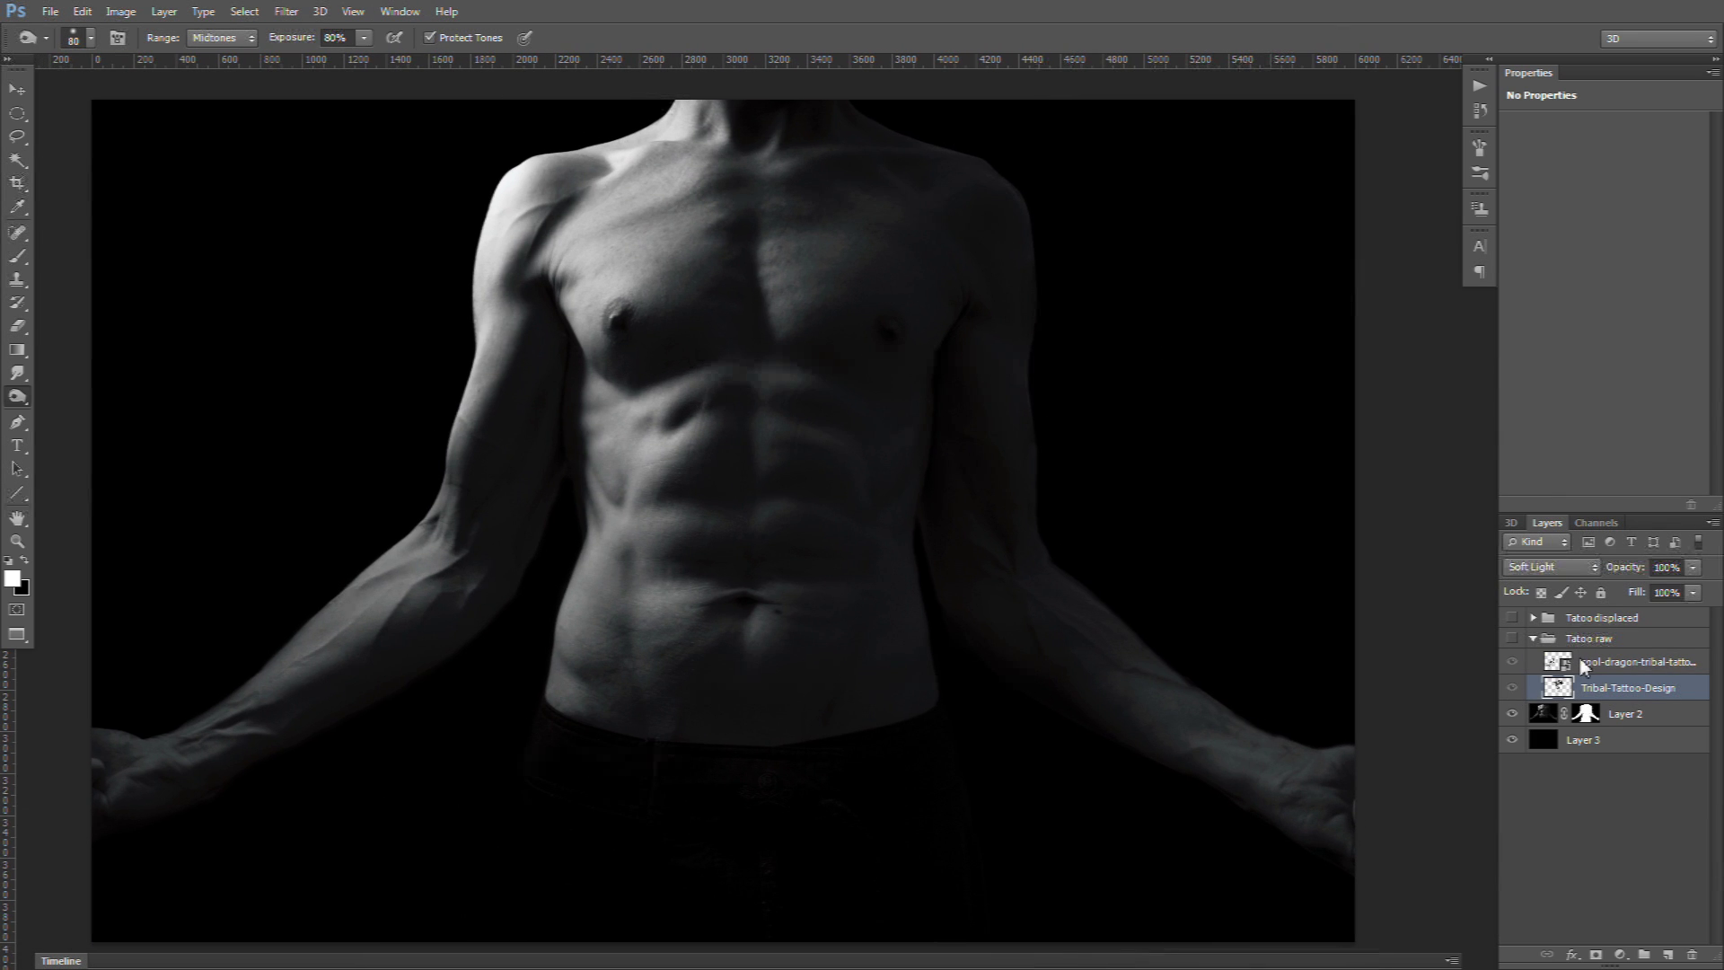
Step: Show the Tatoo raw group and hide the cool-dragon arm tattoo layer inside it
left_click(1512, 638)
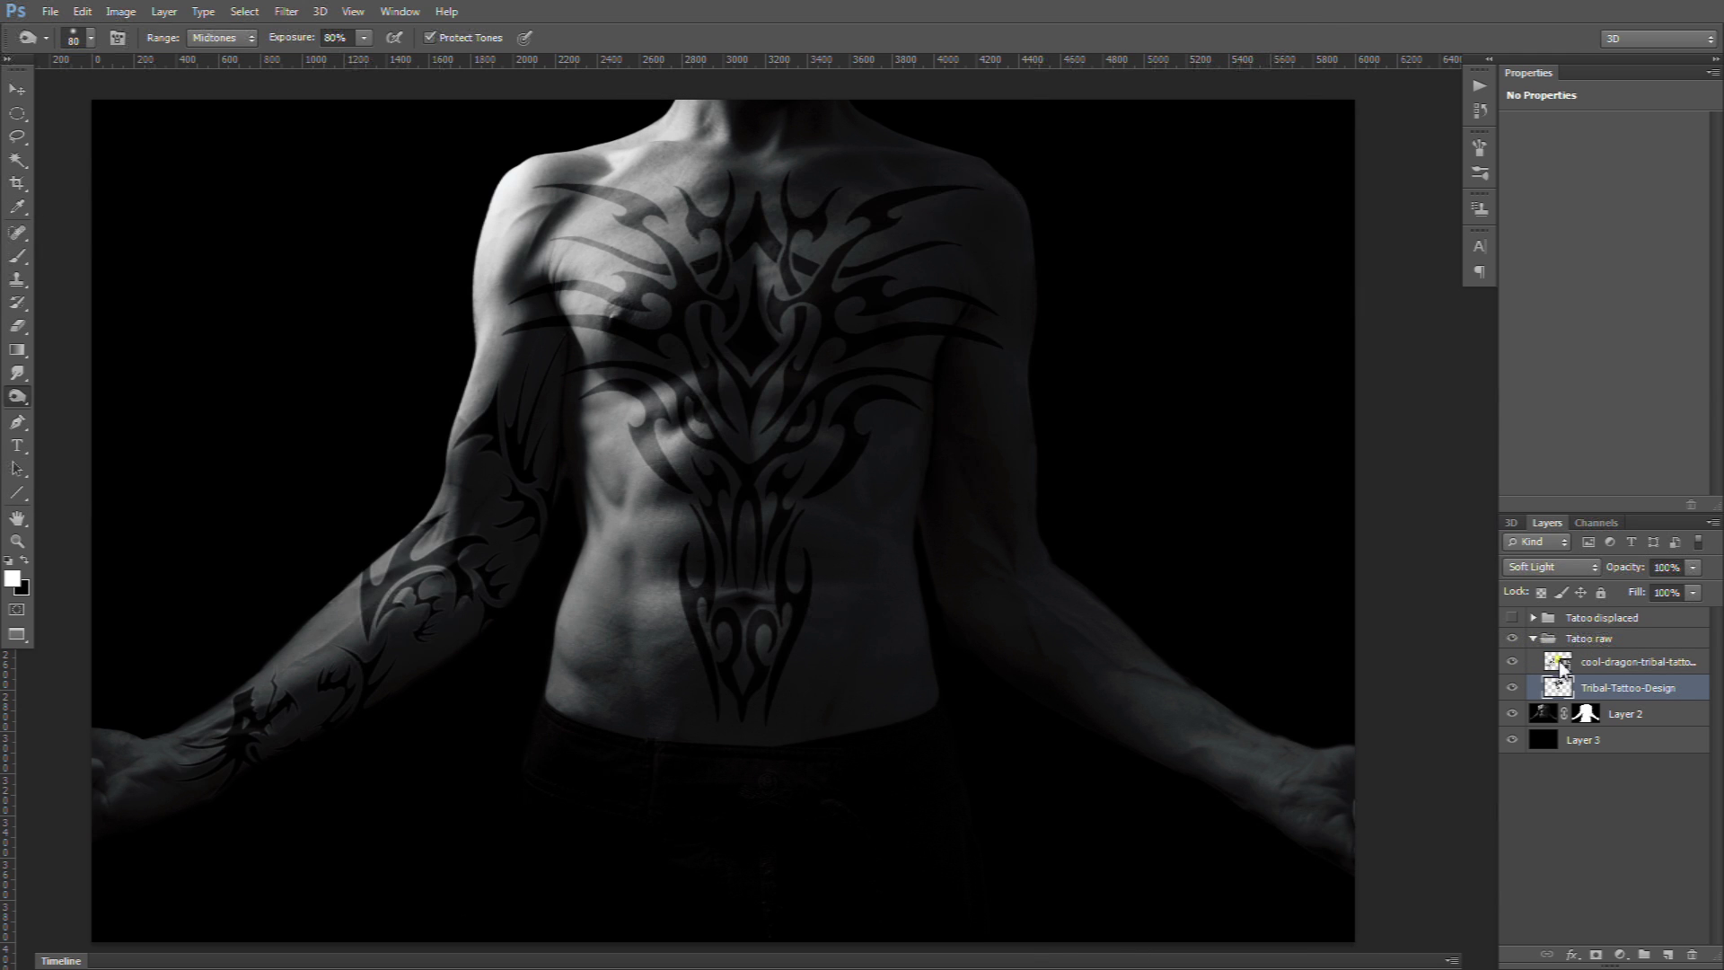
left_click(1565, 670)
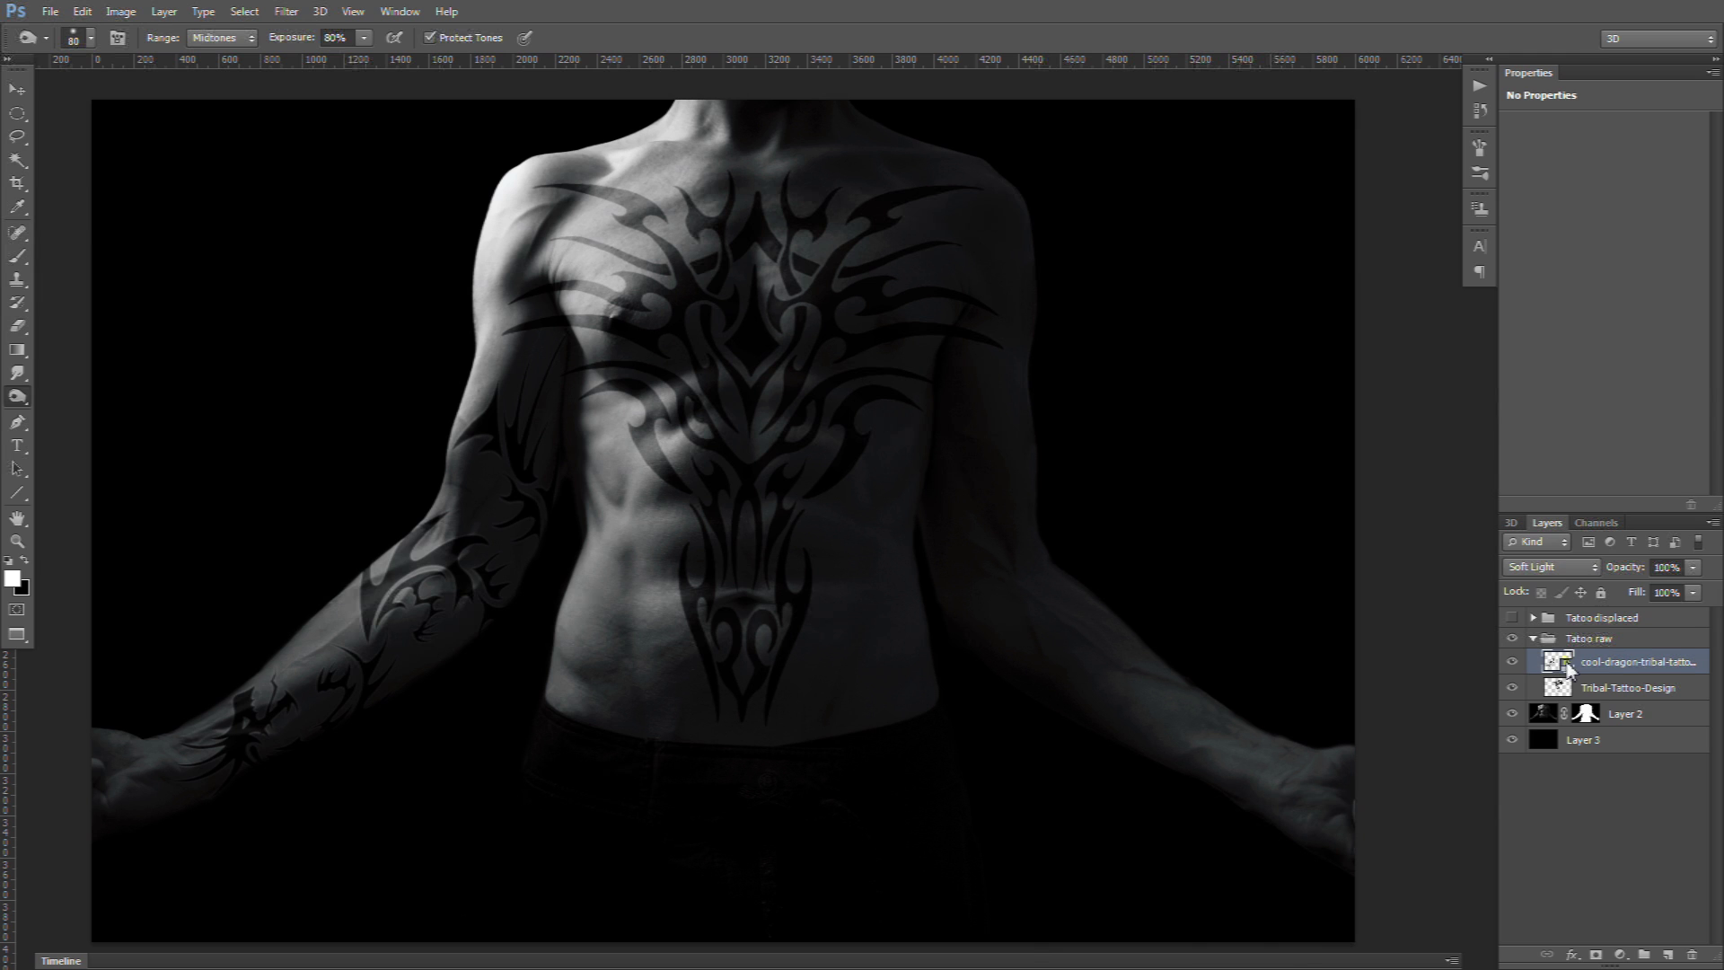
left_click(1512, 661)
Step: Convert the Tribal-Tattoo-Design layer to a smart object for smart filters
left_click(1563, 691)
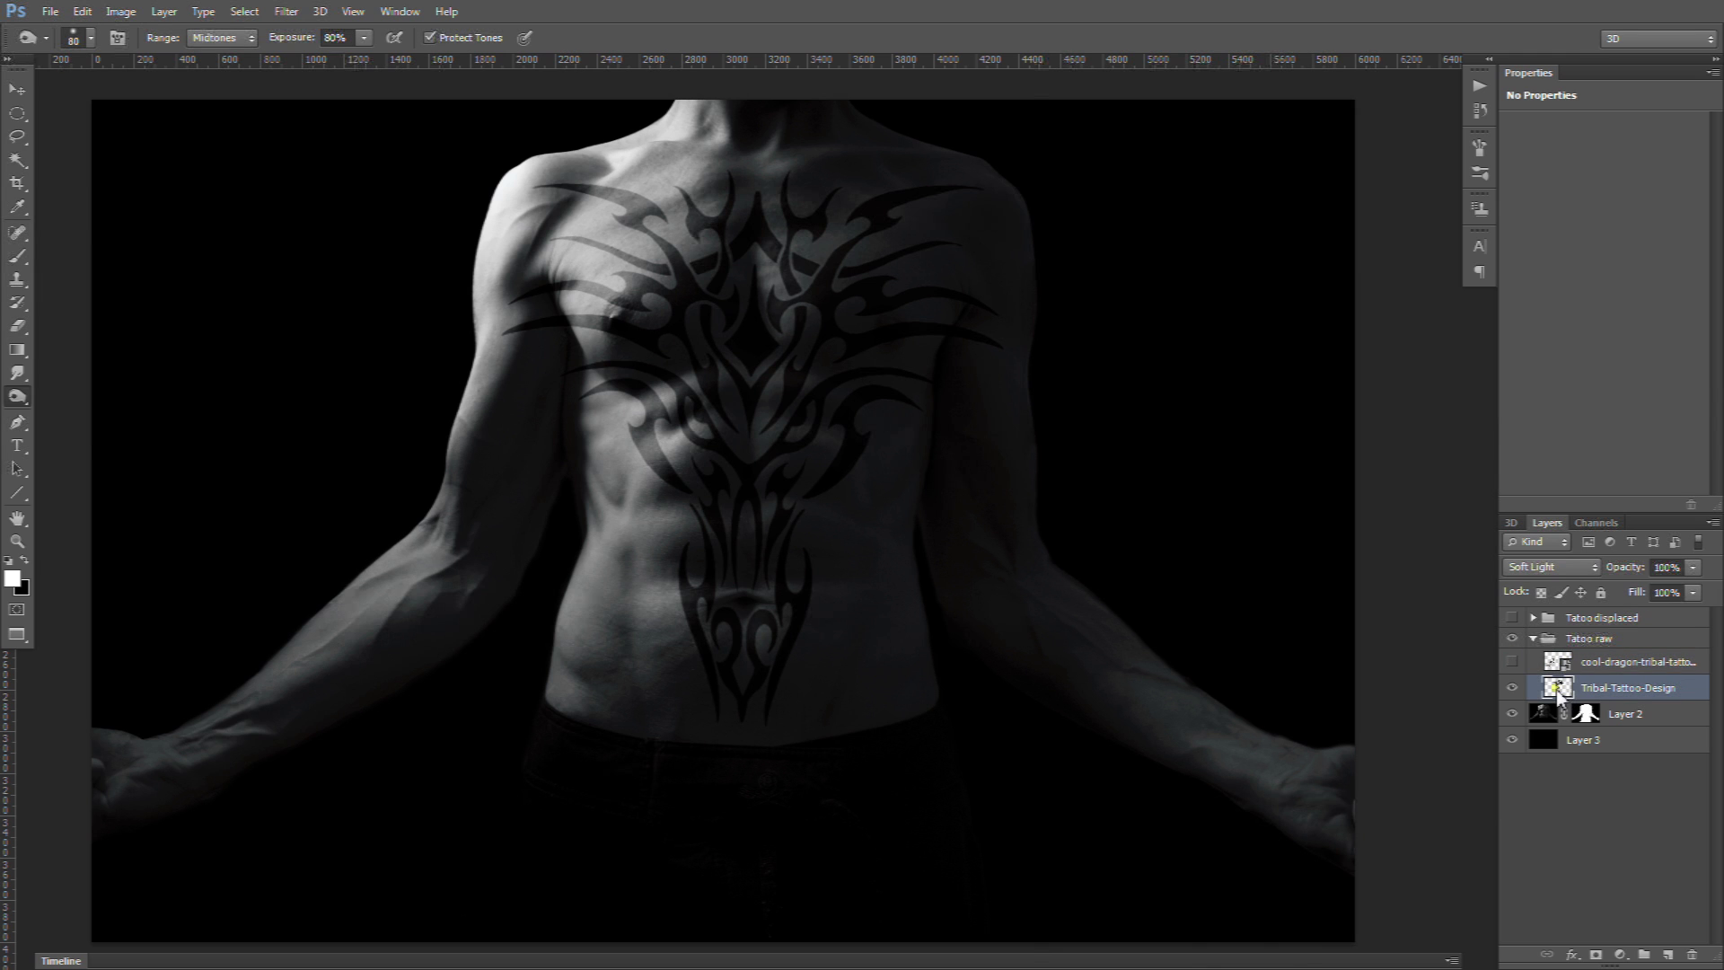
right_click(1563, 691)
left_click(1291, 11)
left_click(287, 11)
left_click(301, 64)
Step: Move the tribal chest tattoo slightly up and stretch it downward to a height of 103.23%
left_click(17, 90)
left_click_drag(749, 294, 759, 307)
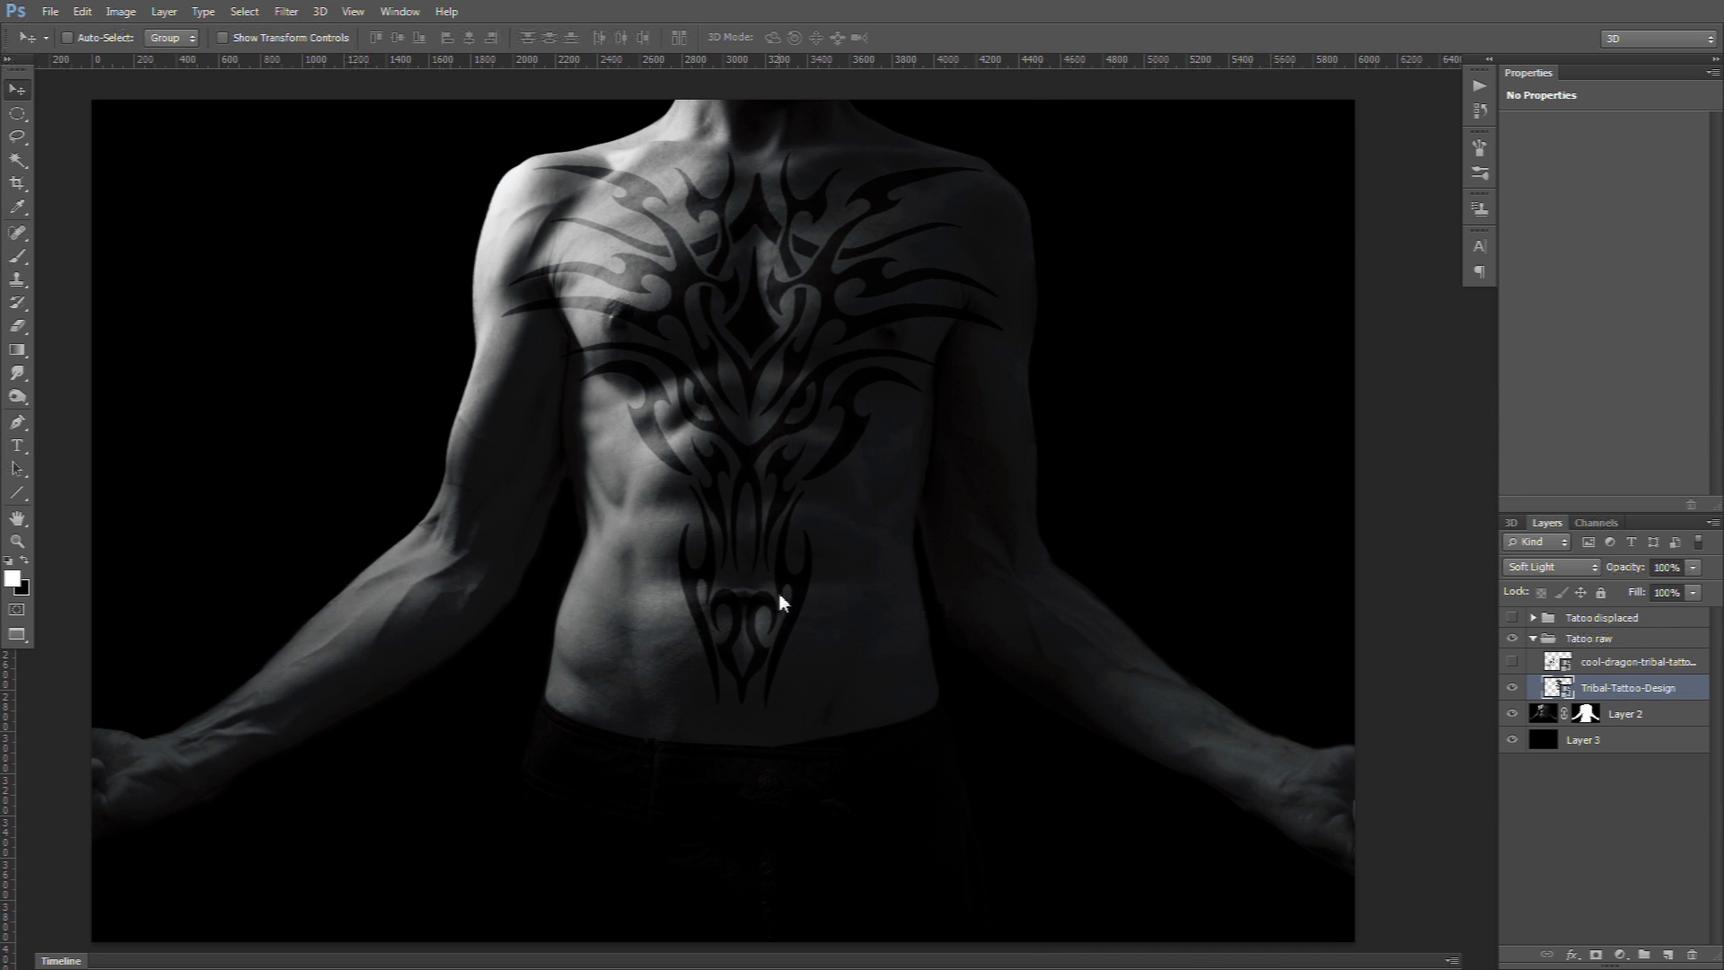
key("ctrl+t")
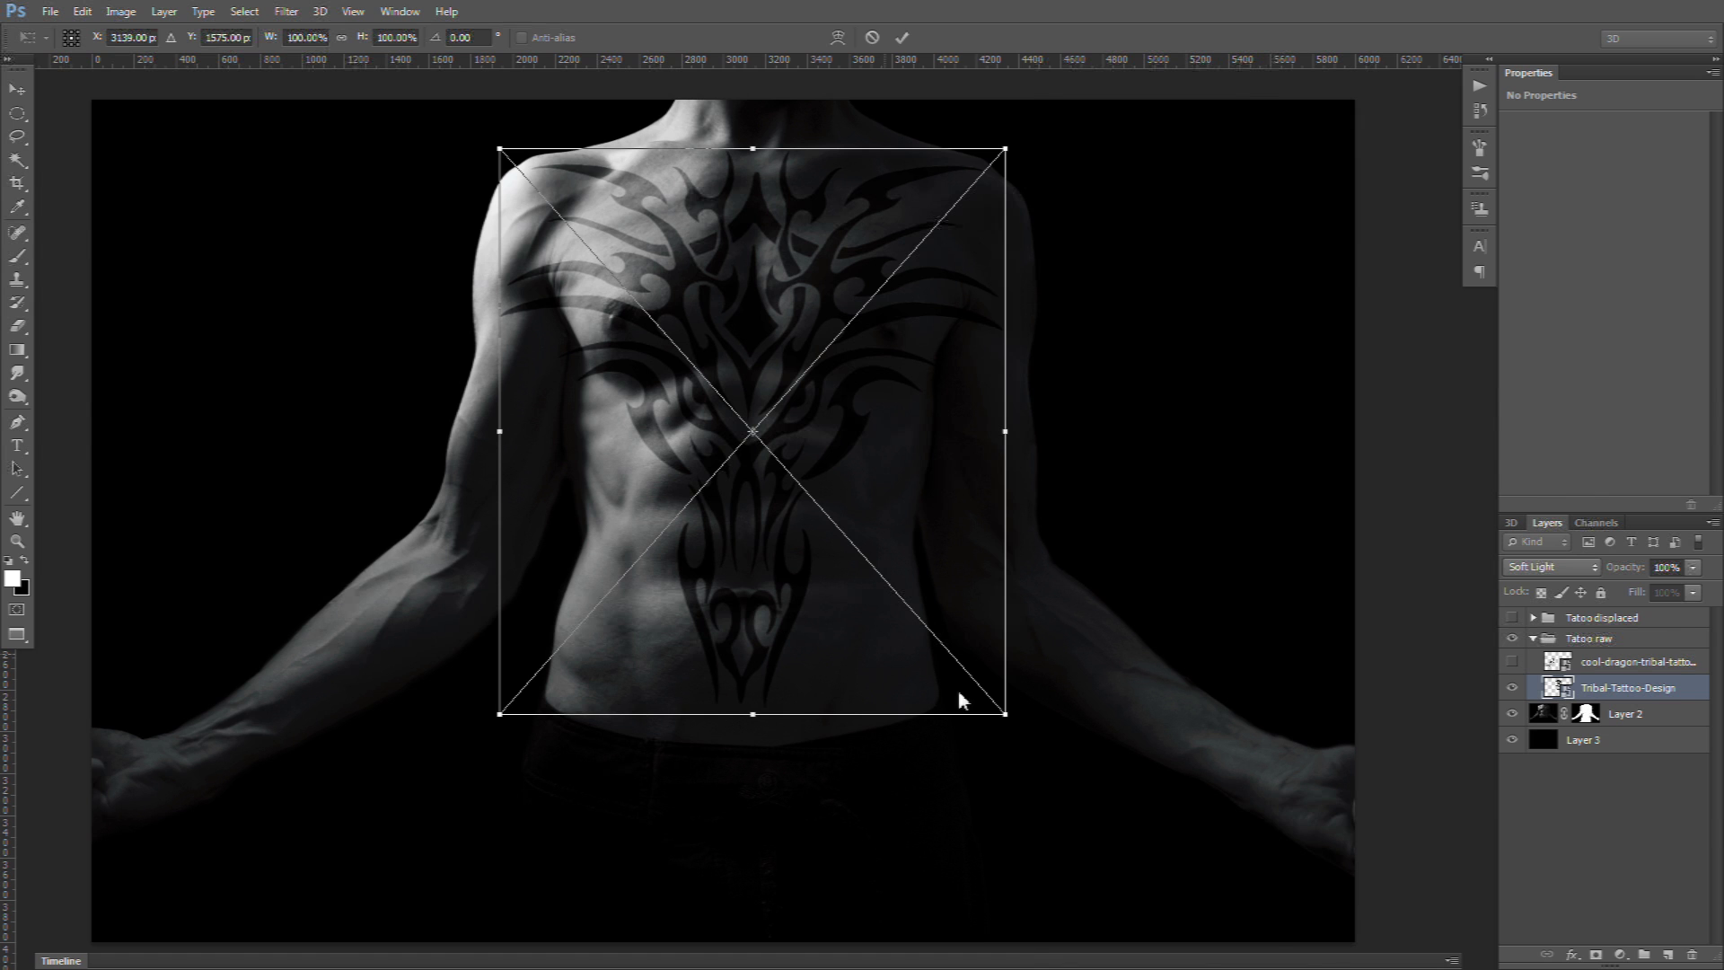
right_click(1005, 724)
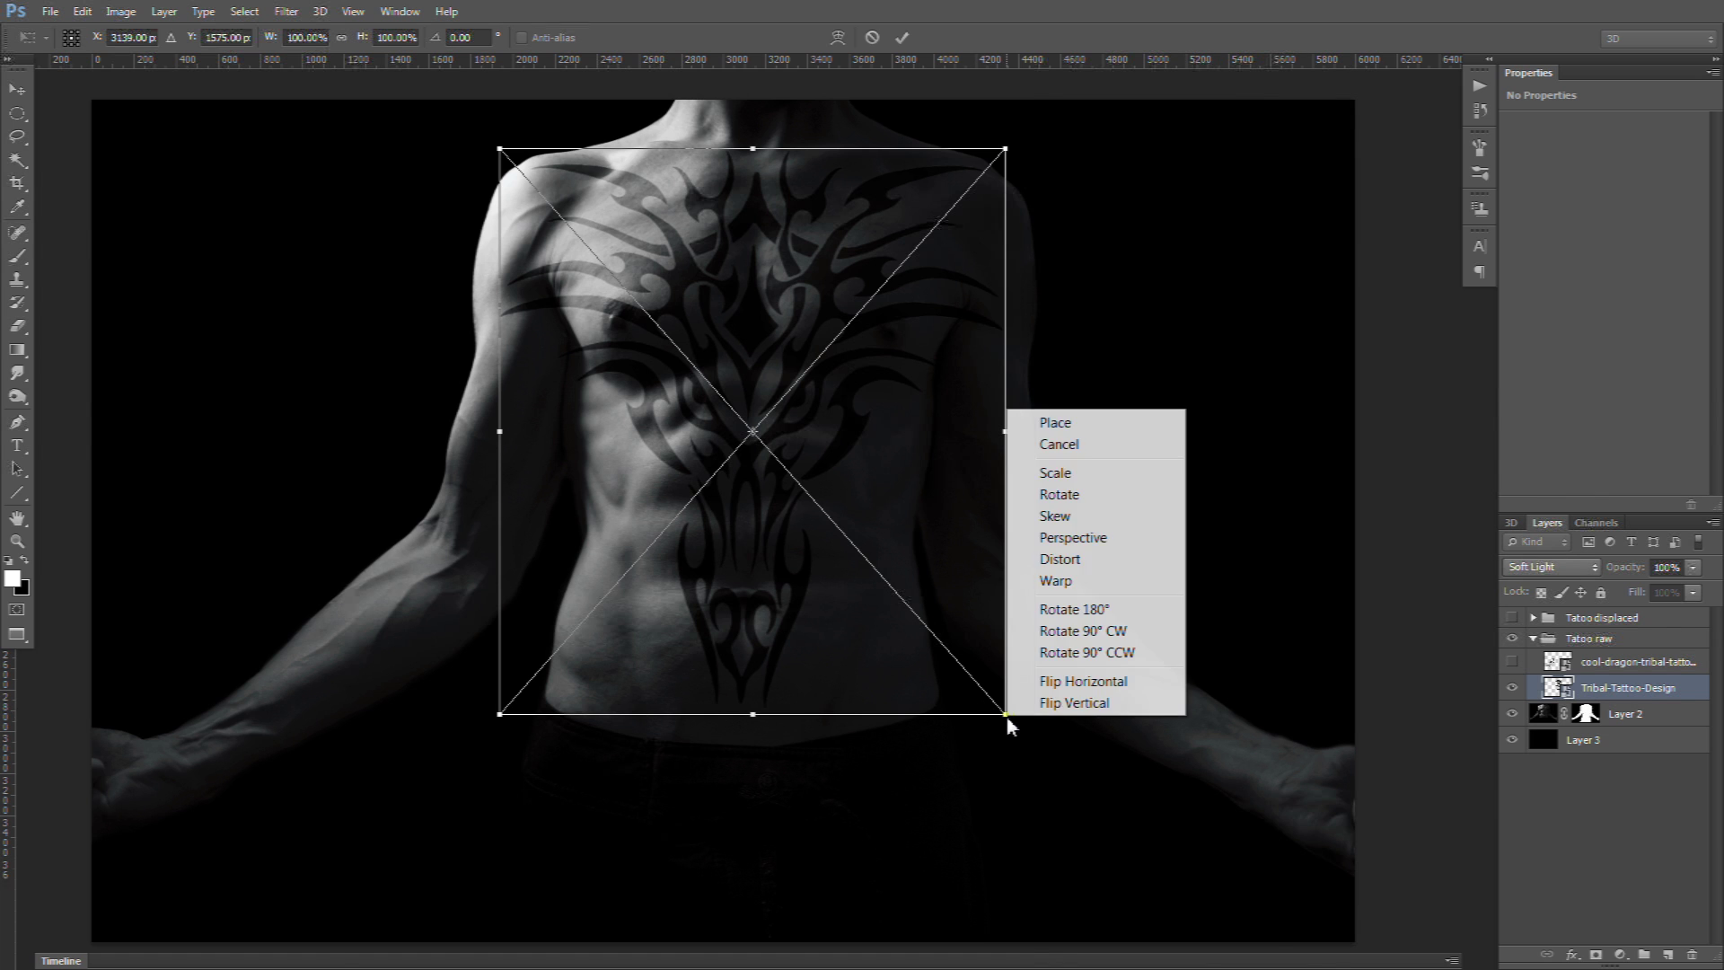
left_click(1069, 563)
left_click_drag(754, 721, 752, 731)
Step: Warp the tribal chest tattoo with a custom warp, spreading its lower half outward across the abdomen
right_click(755, 465)
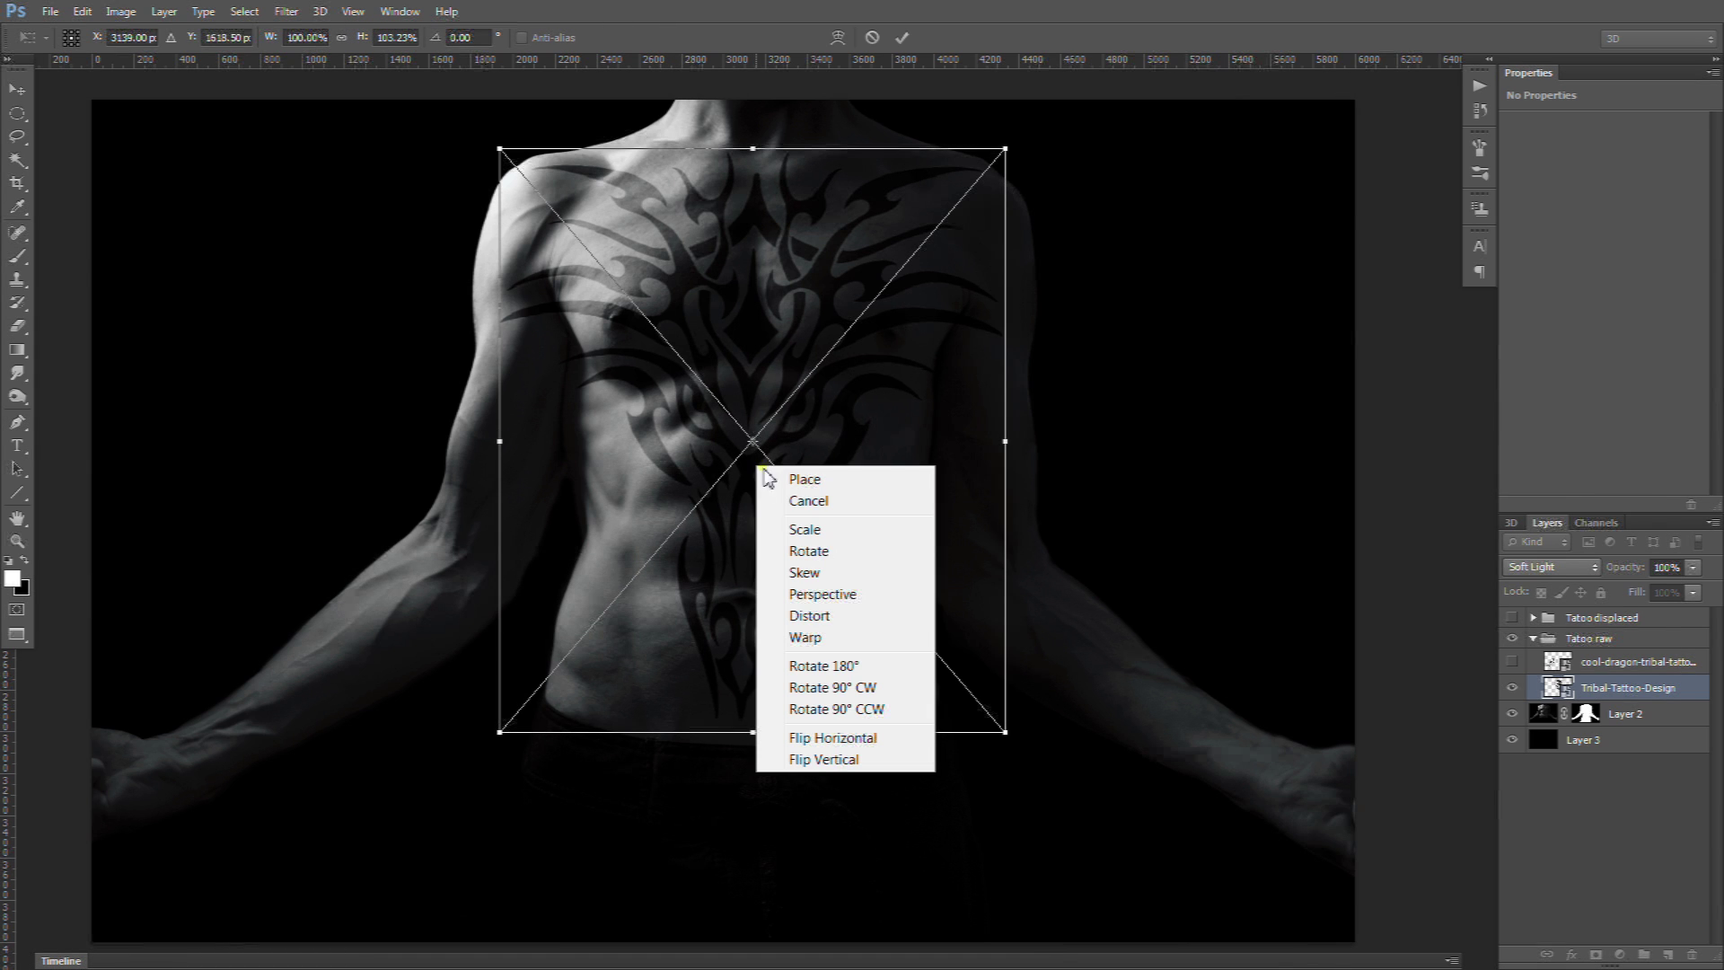
left_click(806, 637)
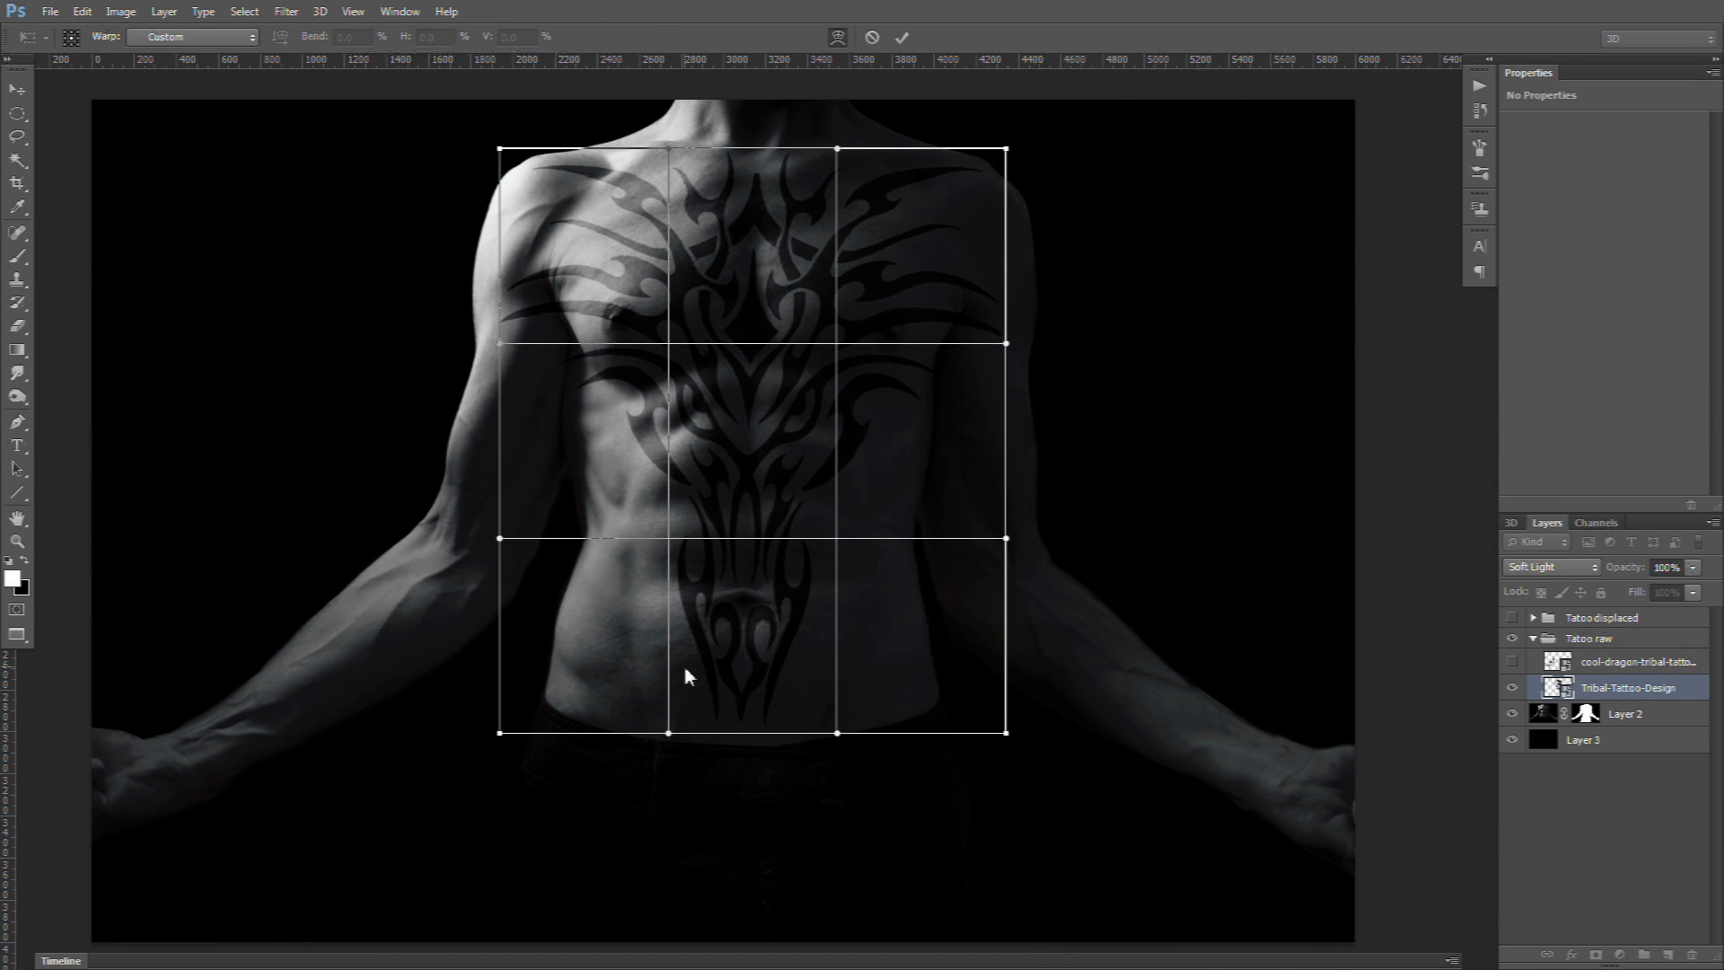
left_click_drag(665, 734, 642, 732)
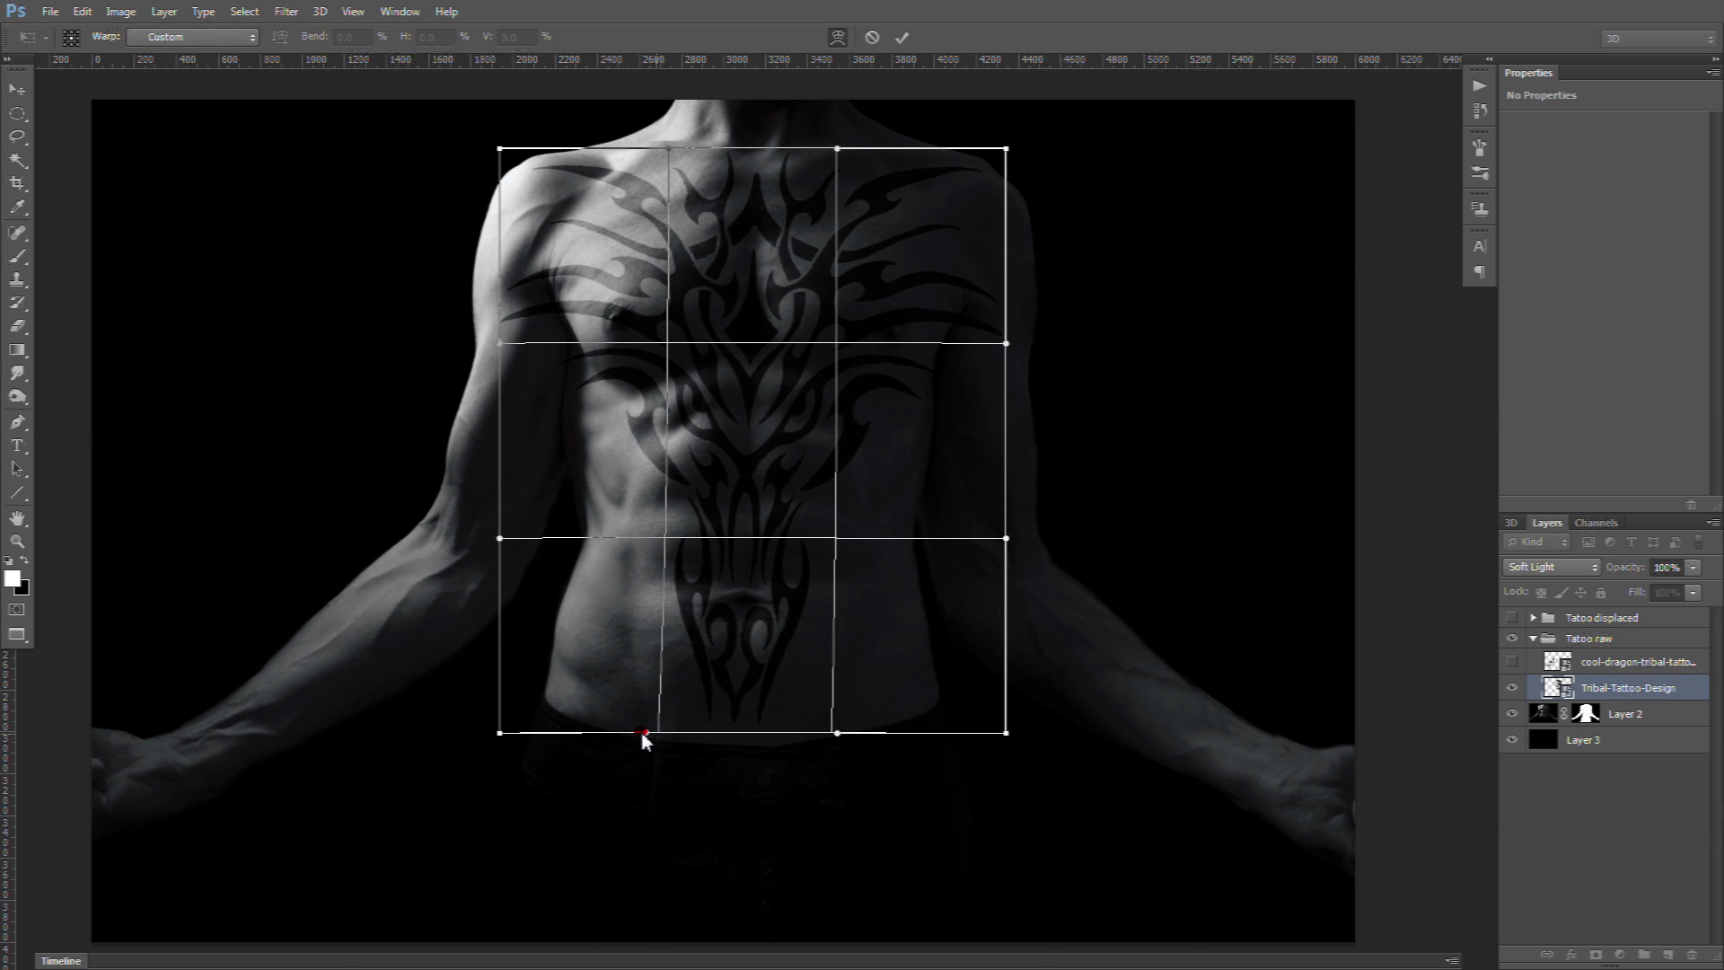
left_click_drag(836, 538, 849, 538)
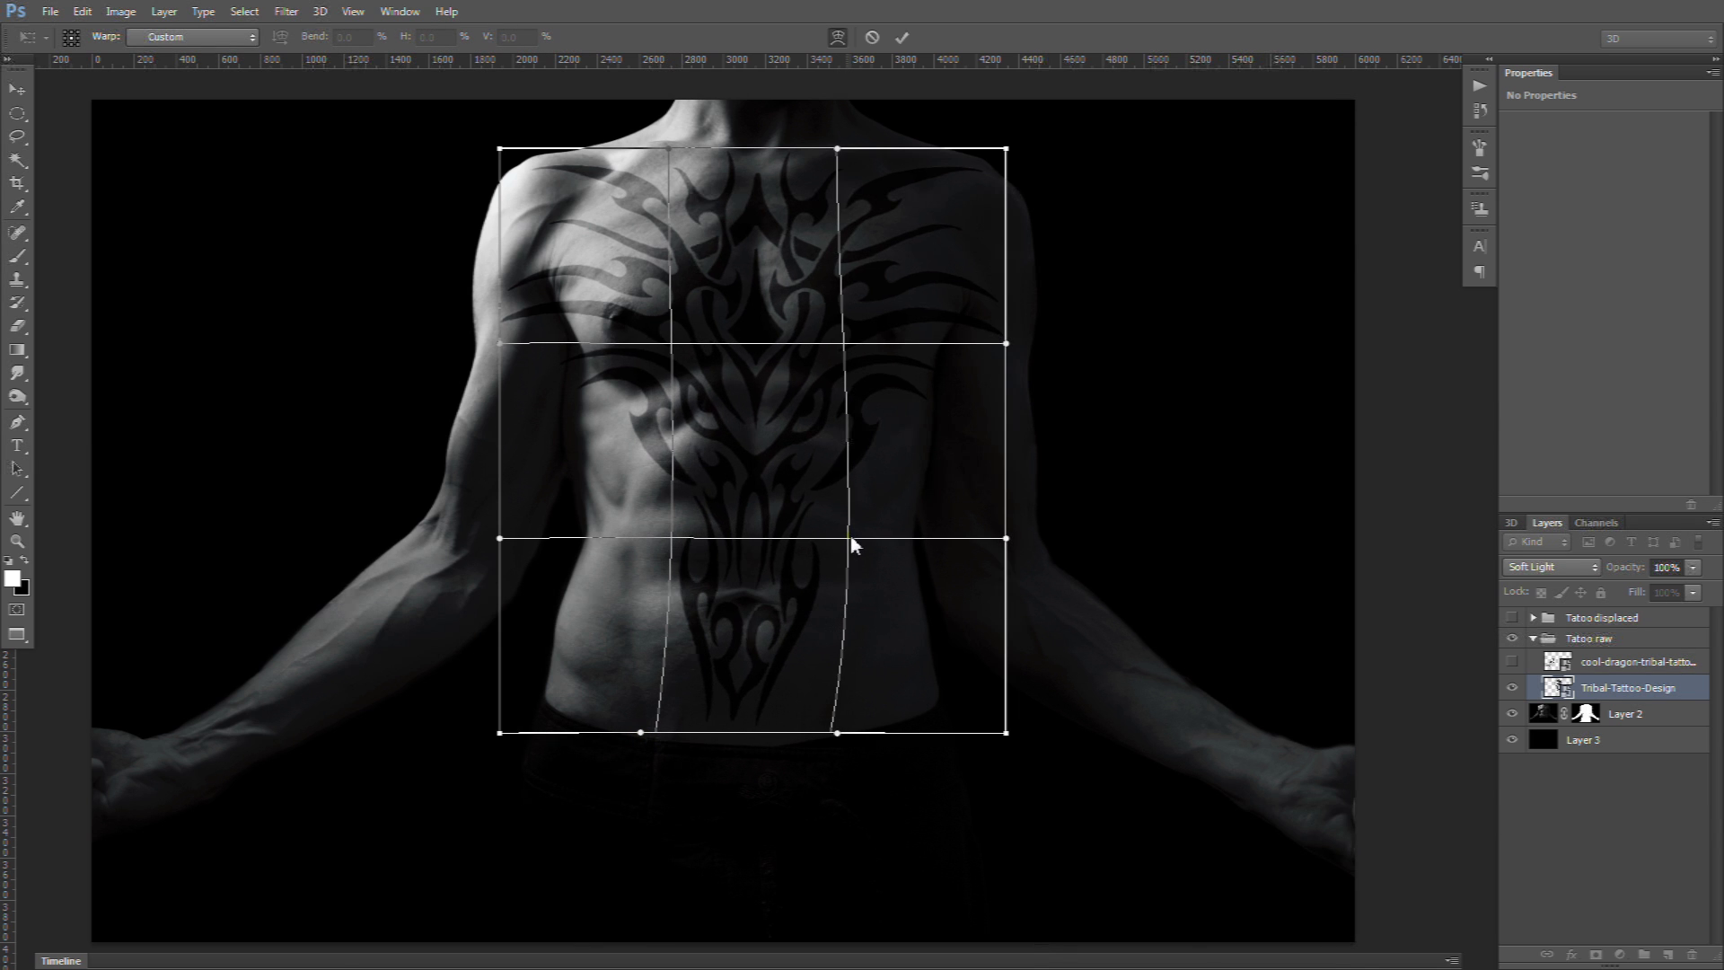
left_click_drag(839, 732, 864, 732)
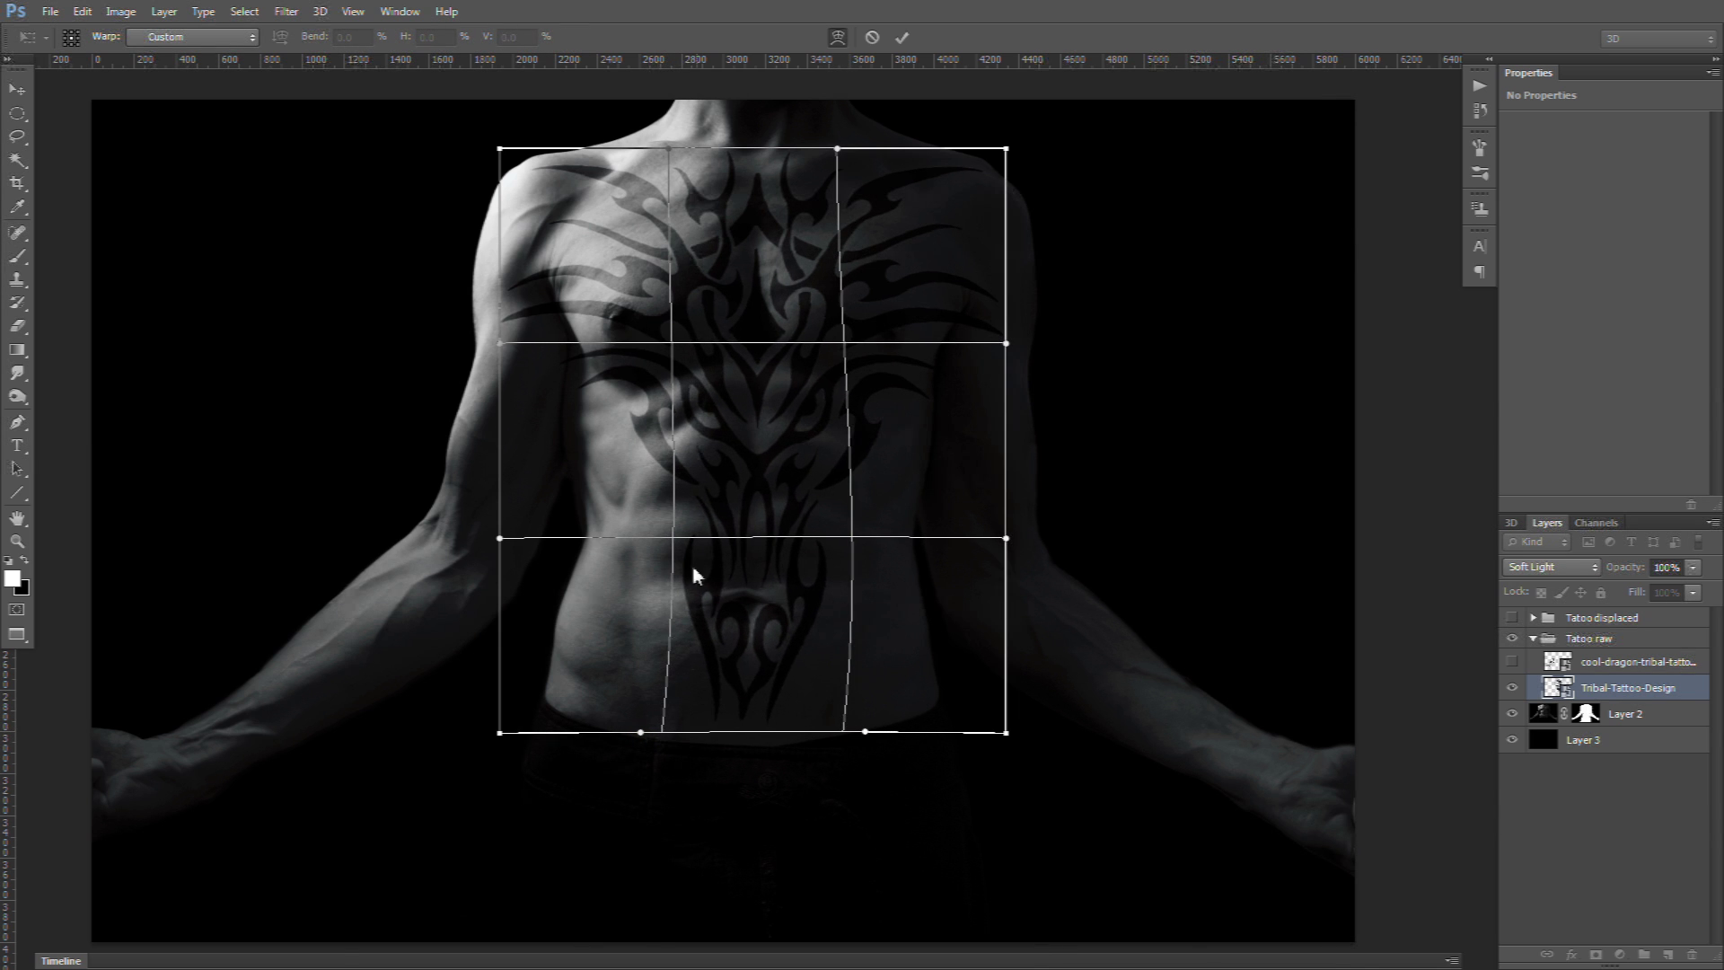
left_click_drag(675, 542, 657, 542)
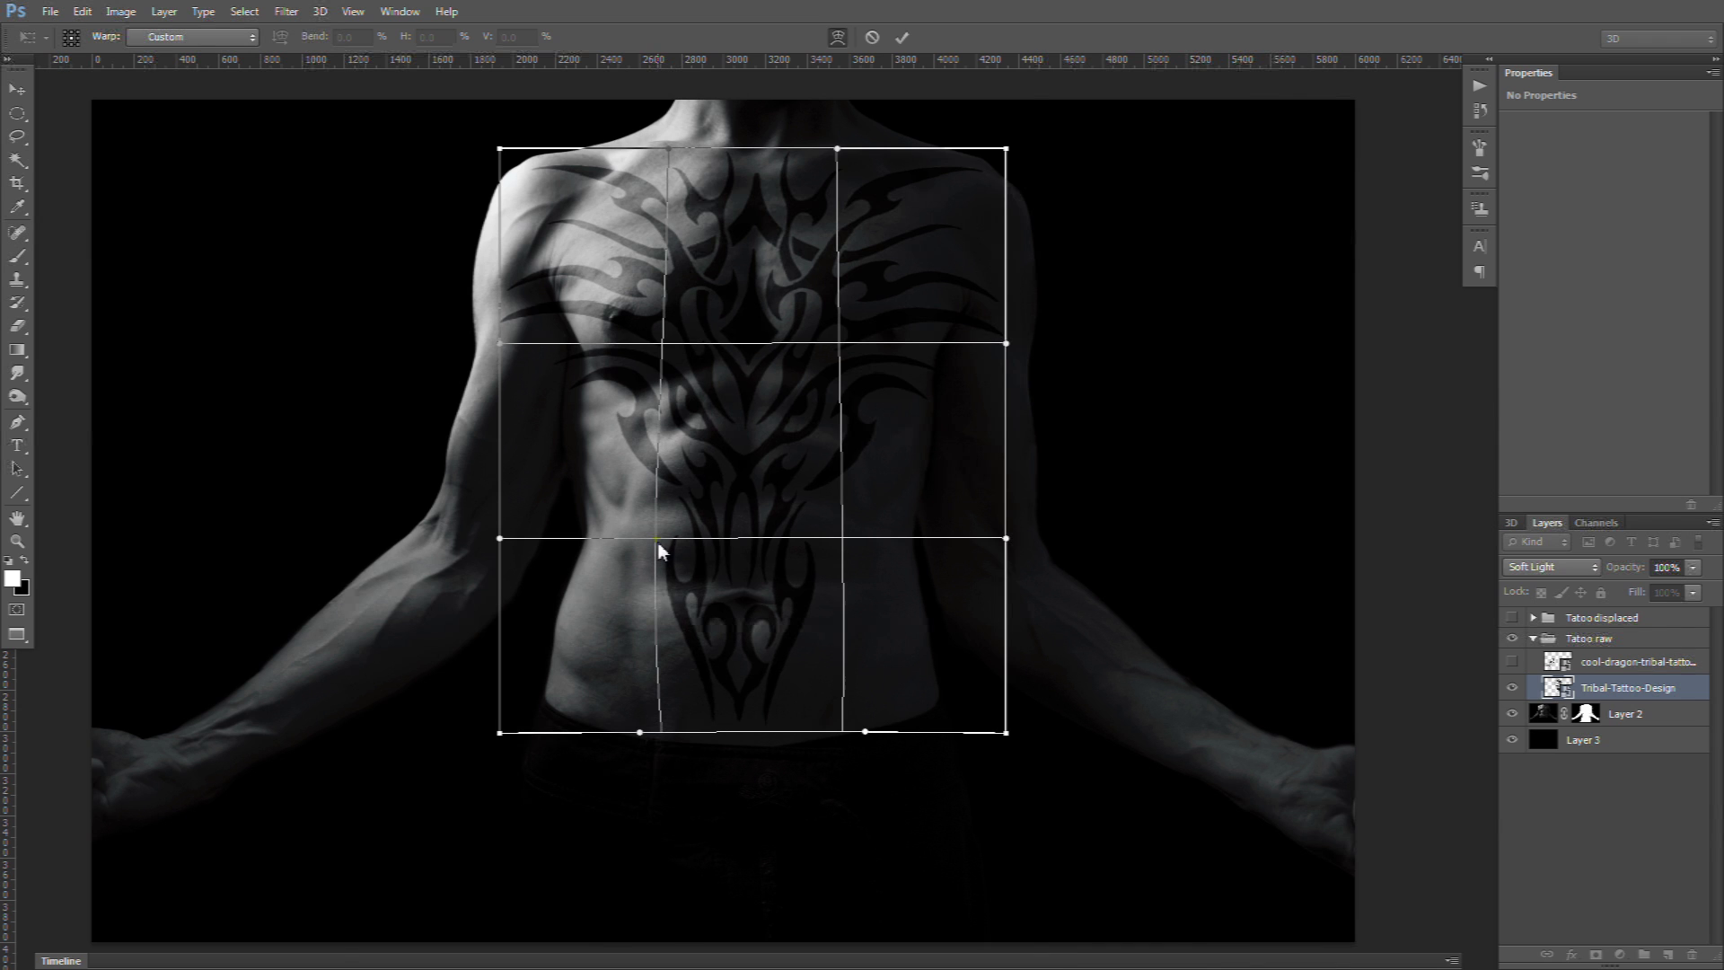
left_click_drag(847, 731, 847, 731)
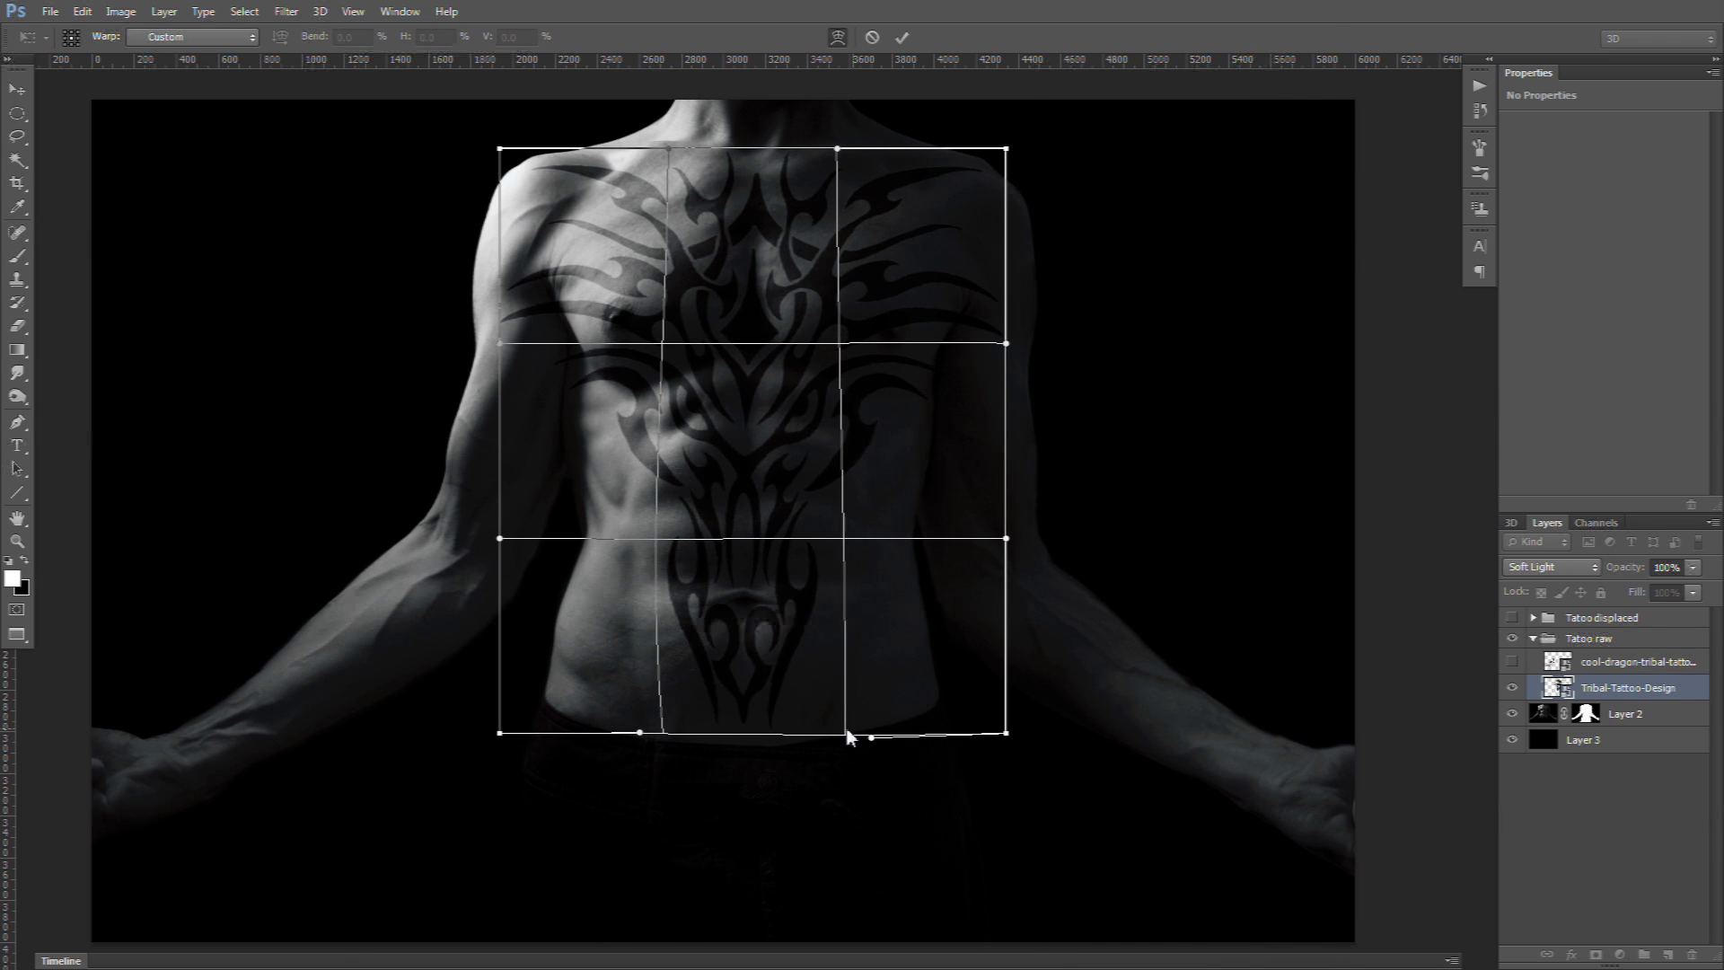
left_click_drag(851, 539, 853, 542)
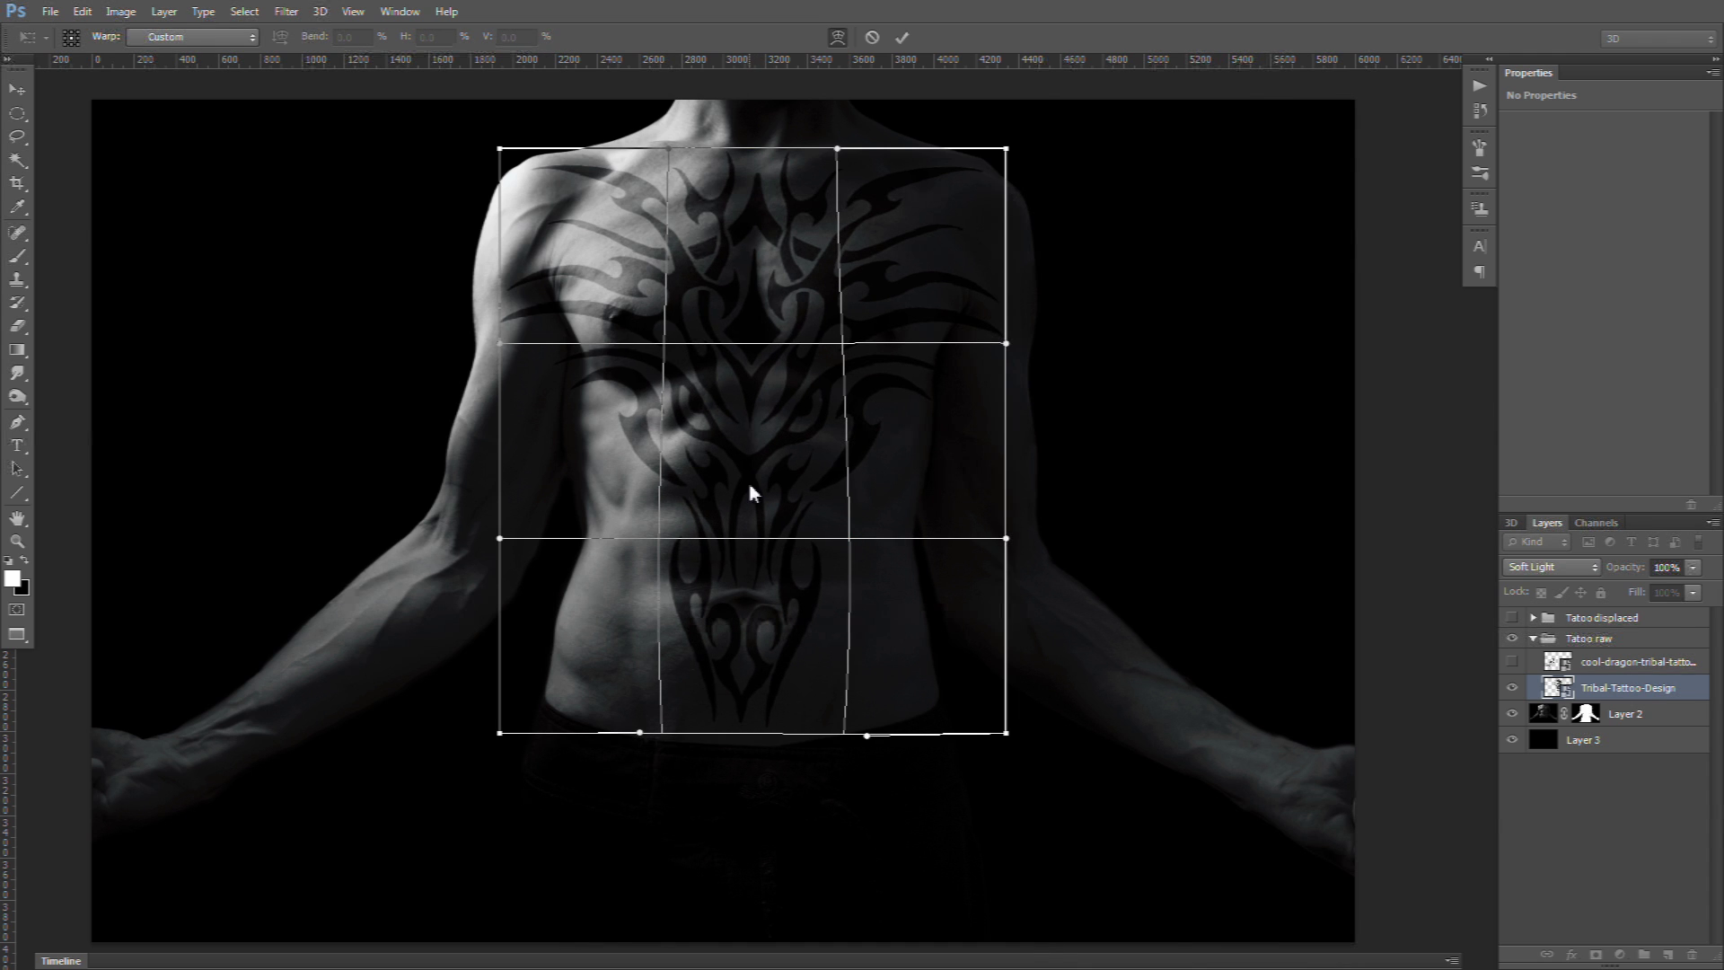
Step: Shift the tattoo's upper warp edge slightly near the collarbones and apply the warp
left_click_drag(668, 148, 659, 148)
left_click_drag(837, 149, 831, 146)
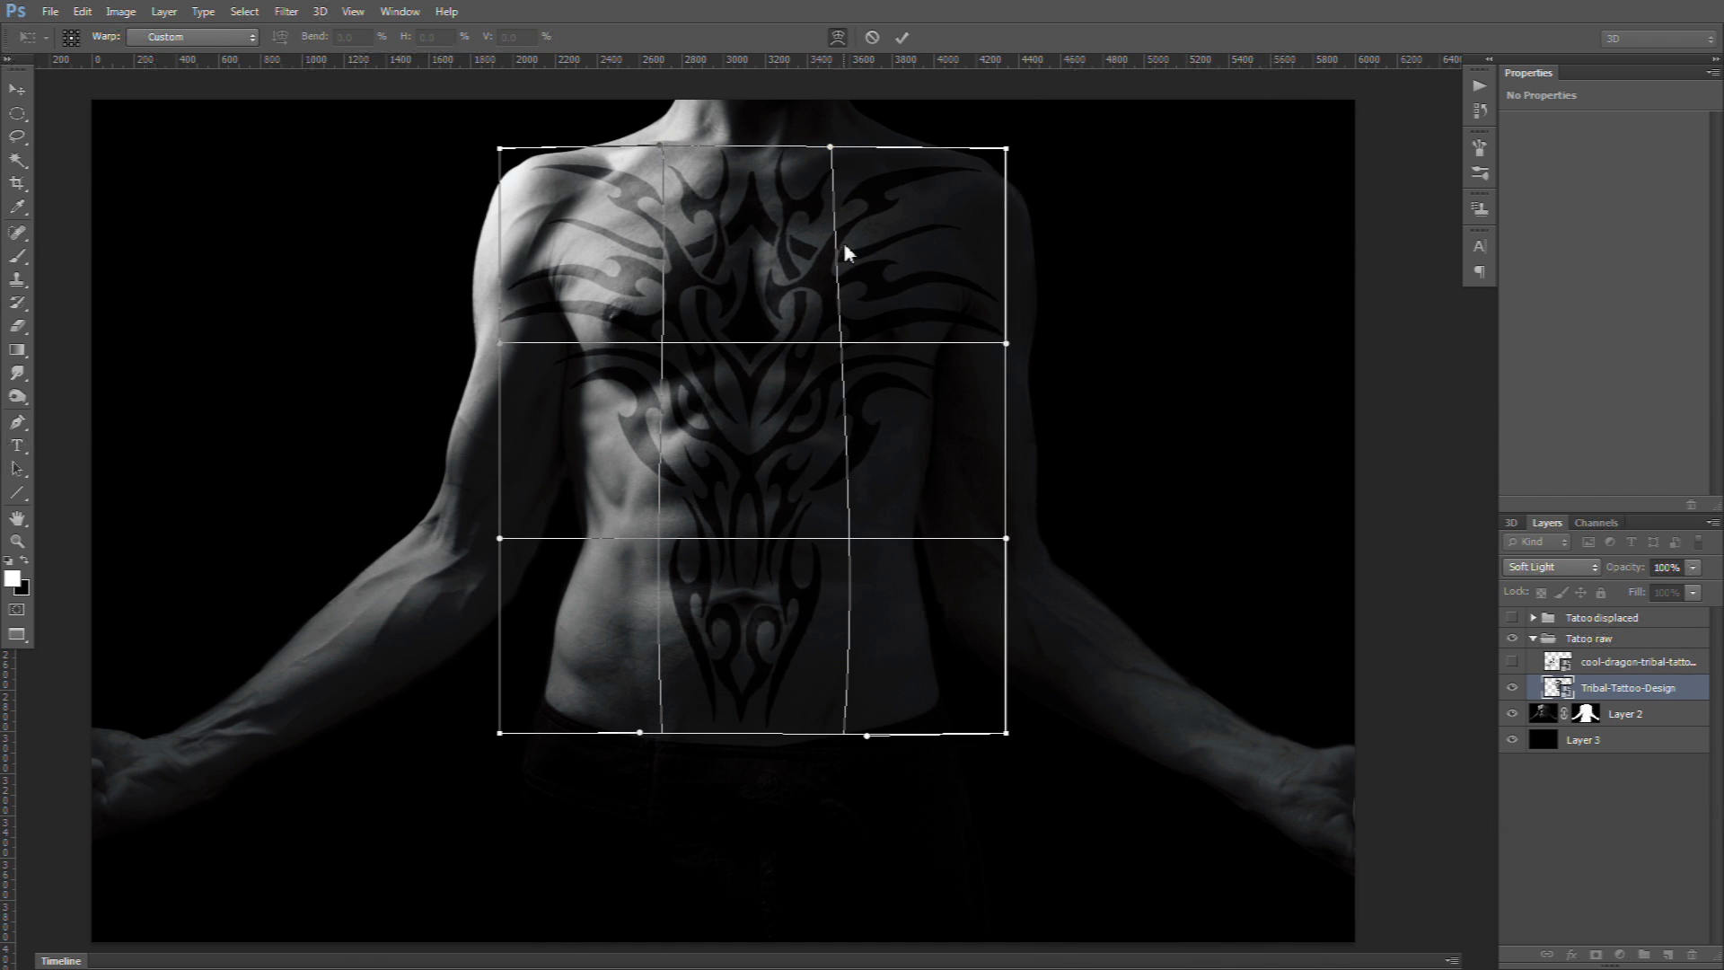
left_click(902, 36)
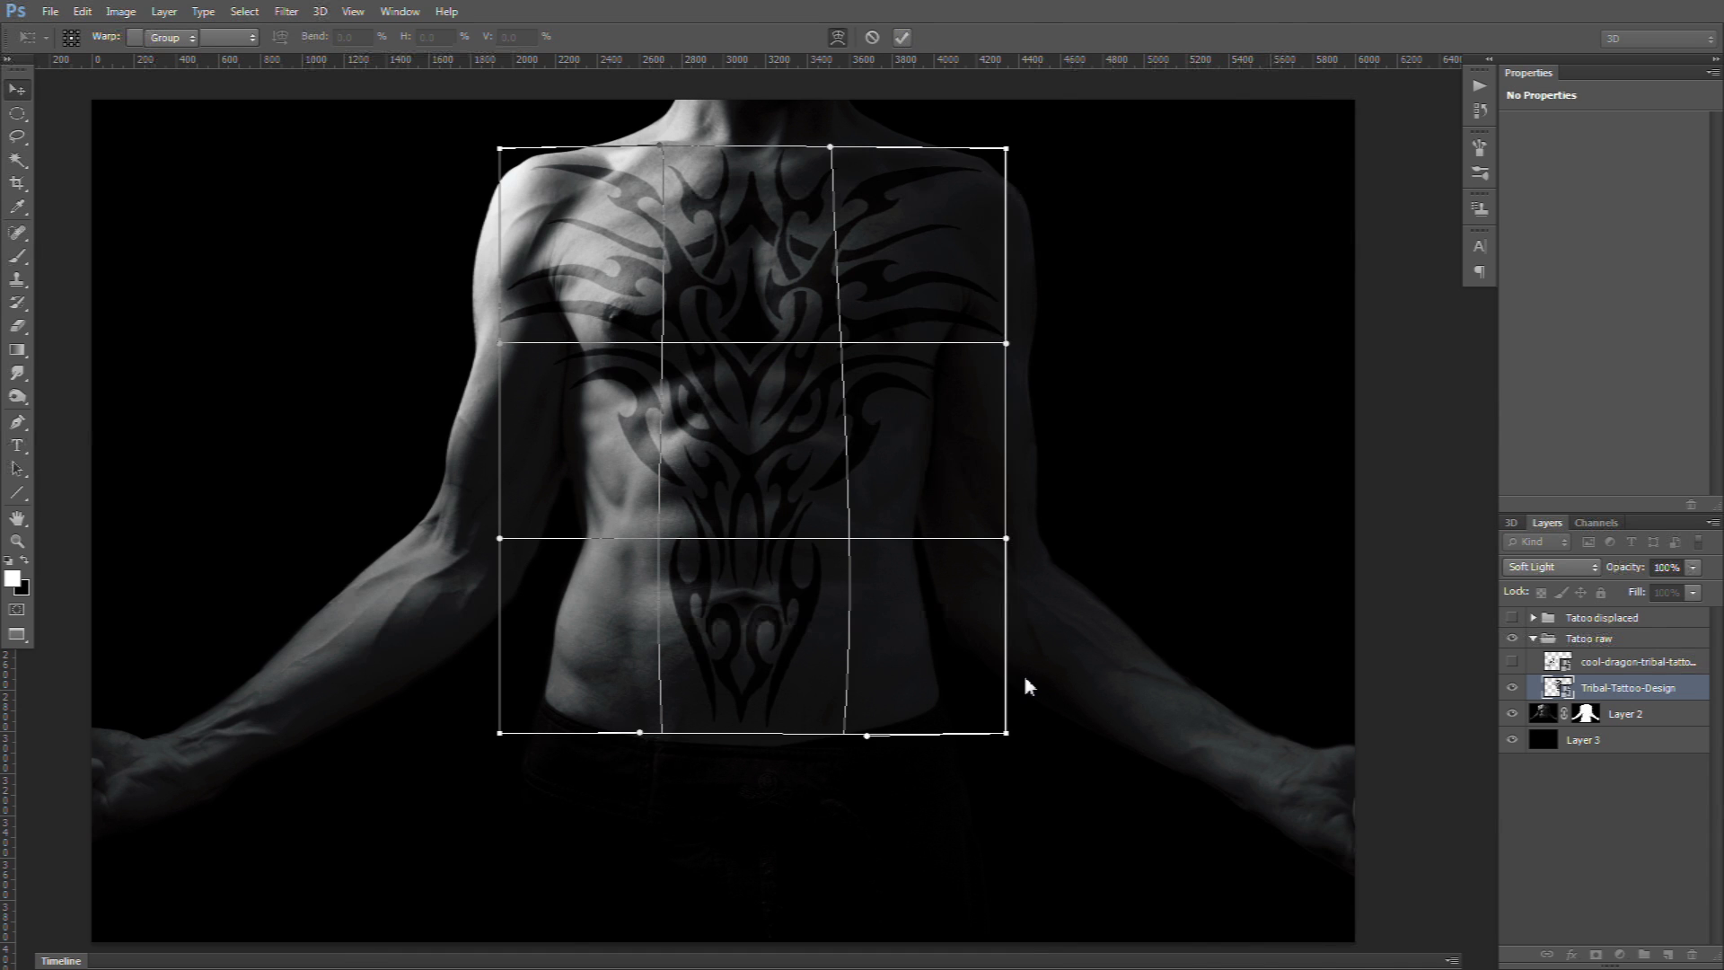
key("Return")
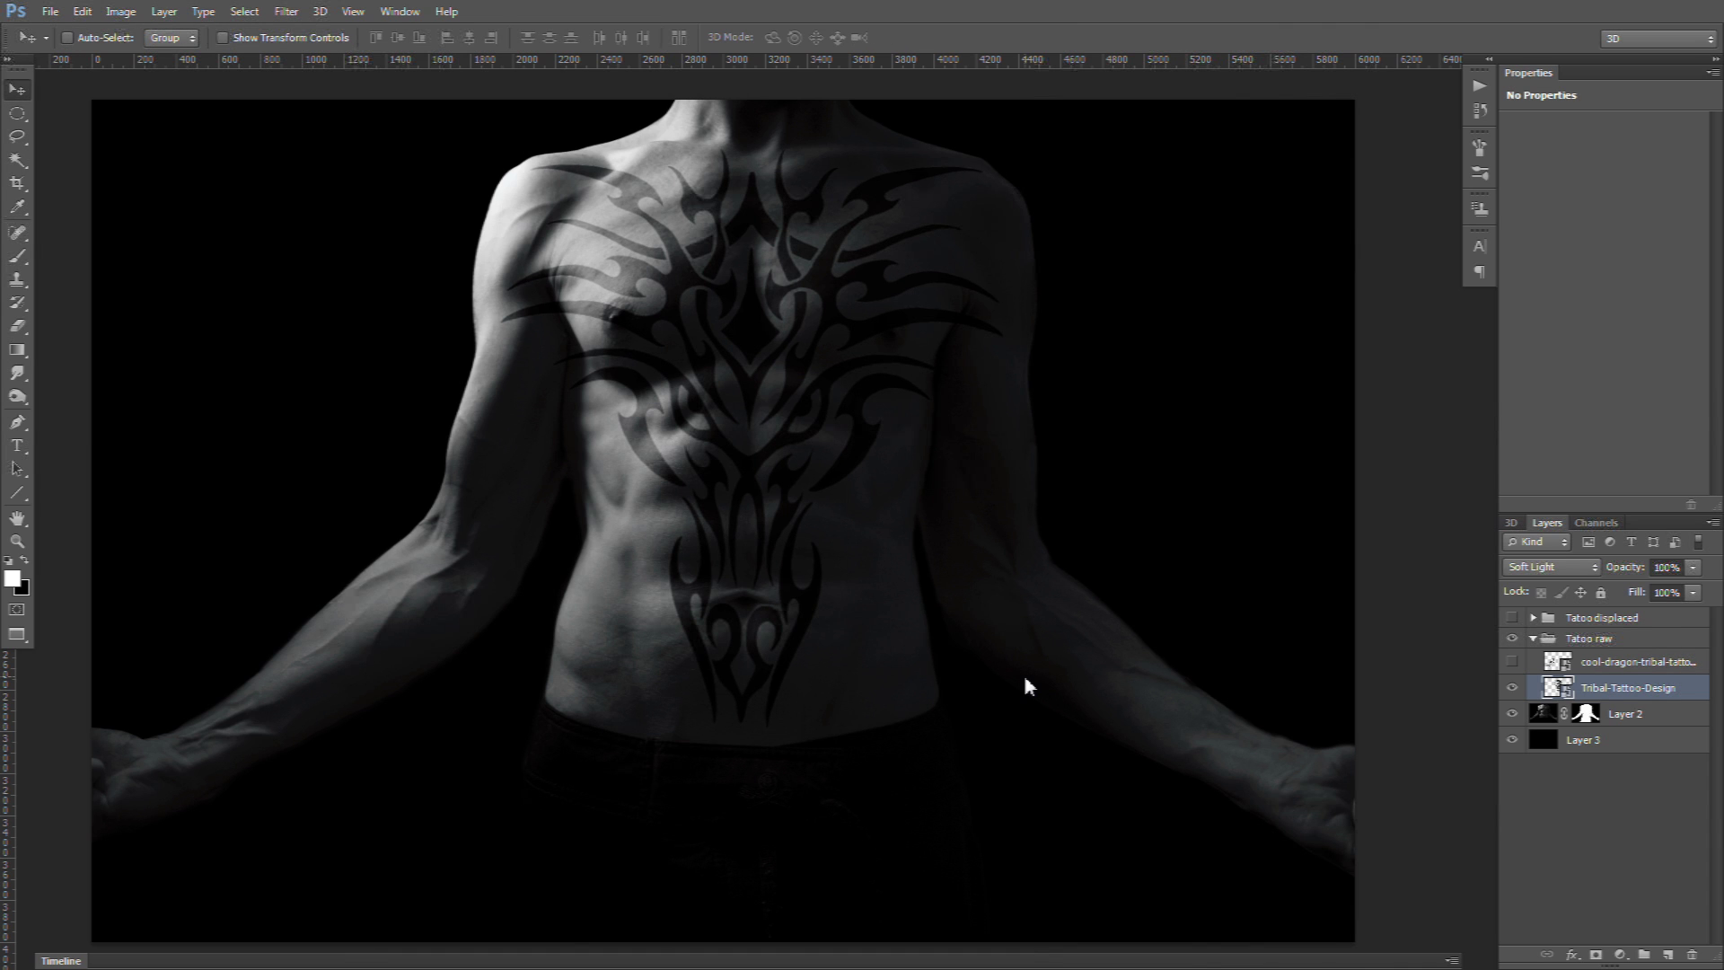
Step: Nudge the Tribal-Tattoo-Design layer slightly upward on the chest
key("alt+bracketleft")
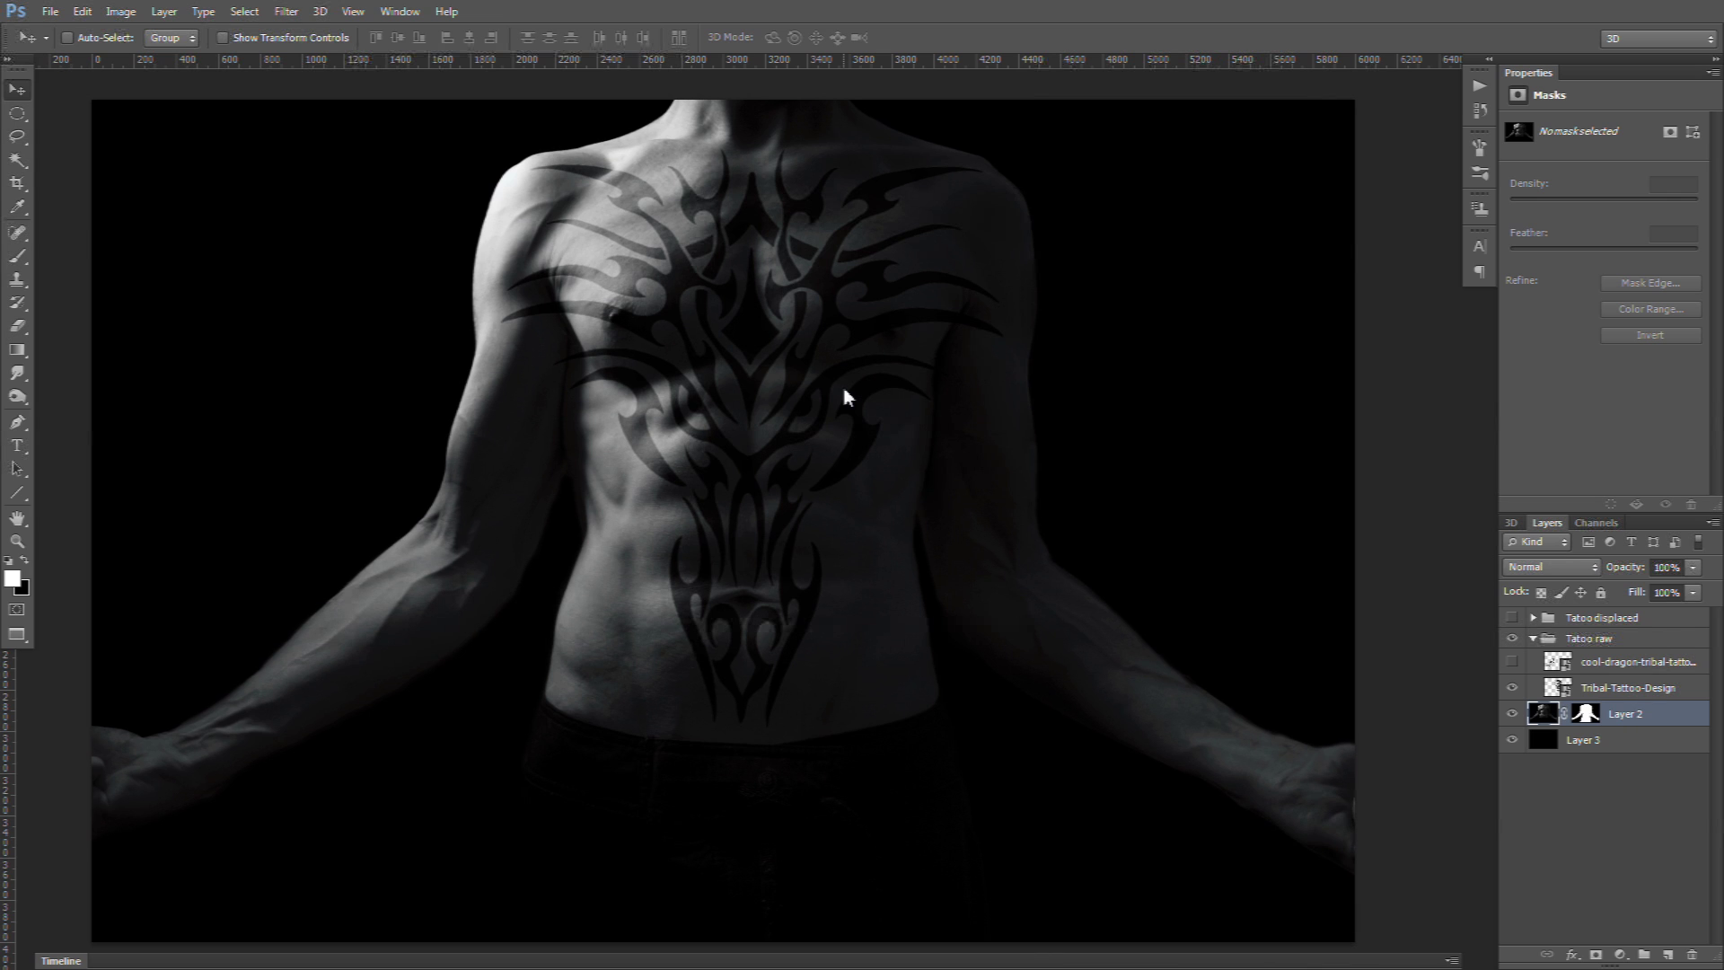
left_click(1616, 688)
key("shift+Up")
key("shift+Up")
key("shift+Up")
key("shift+Up")
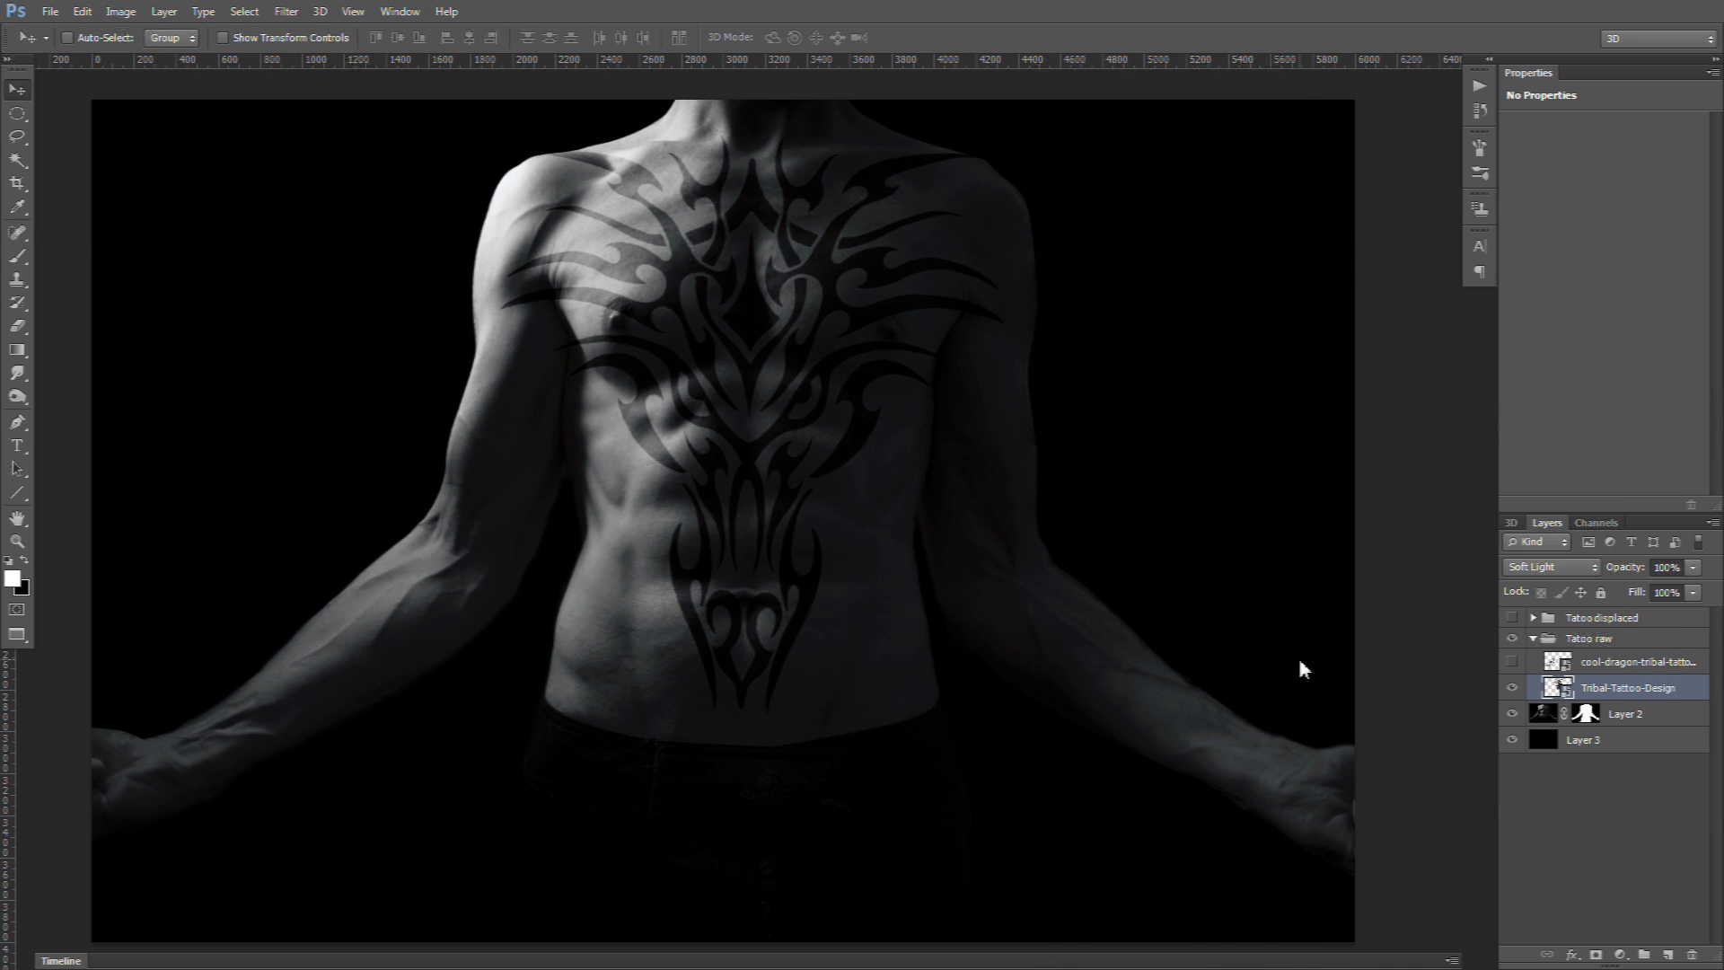
Step: Apply a Displace filter to the tribal tattoo with vertical scale 35, Stretch To Fit and Repeat Edge Pixels, using _DSC0282-Tattoo displacement.psd
left_click(287, 12)
mouse_move(507, 265)
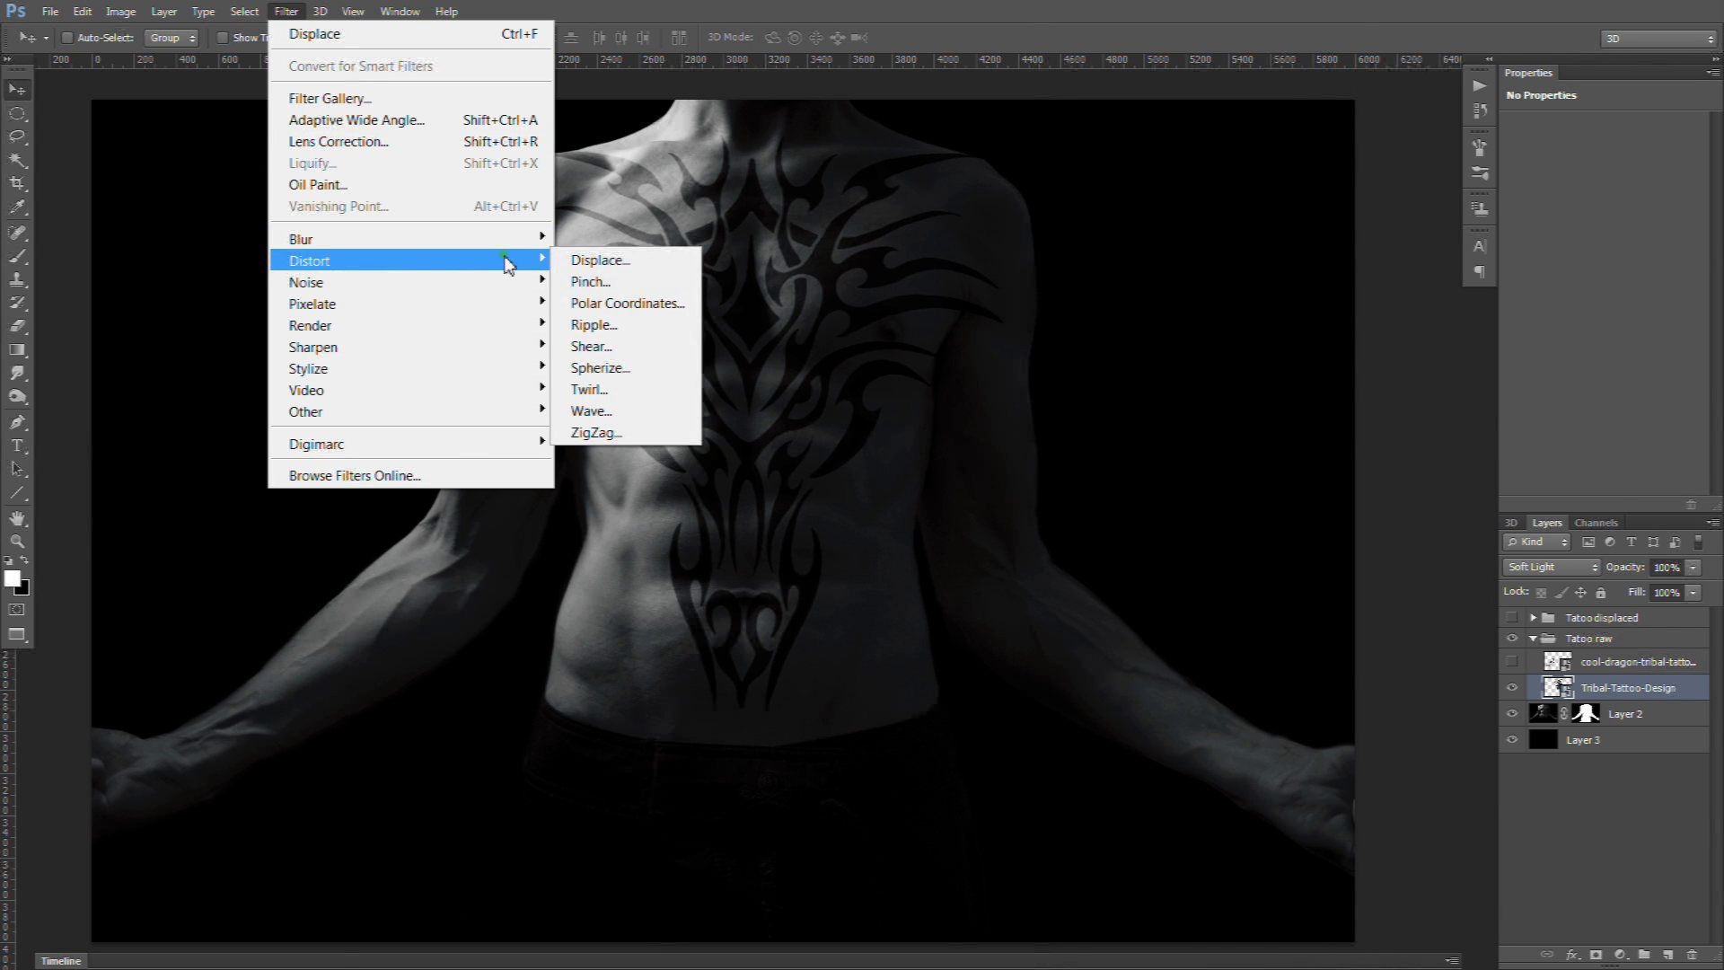
left_click(597, 260)
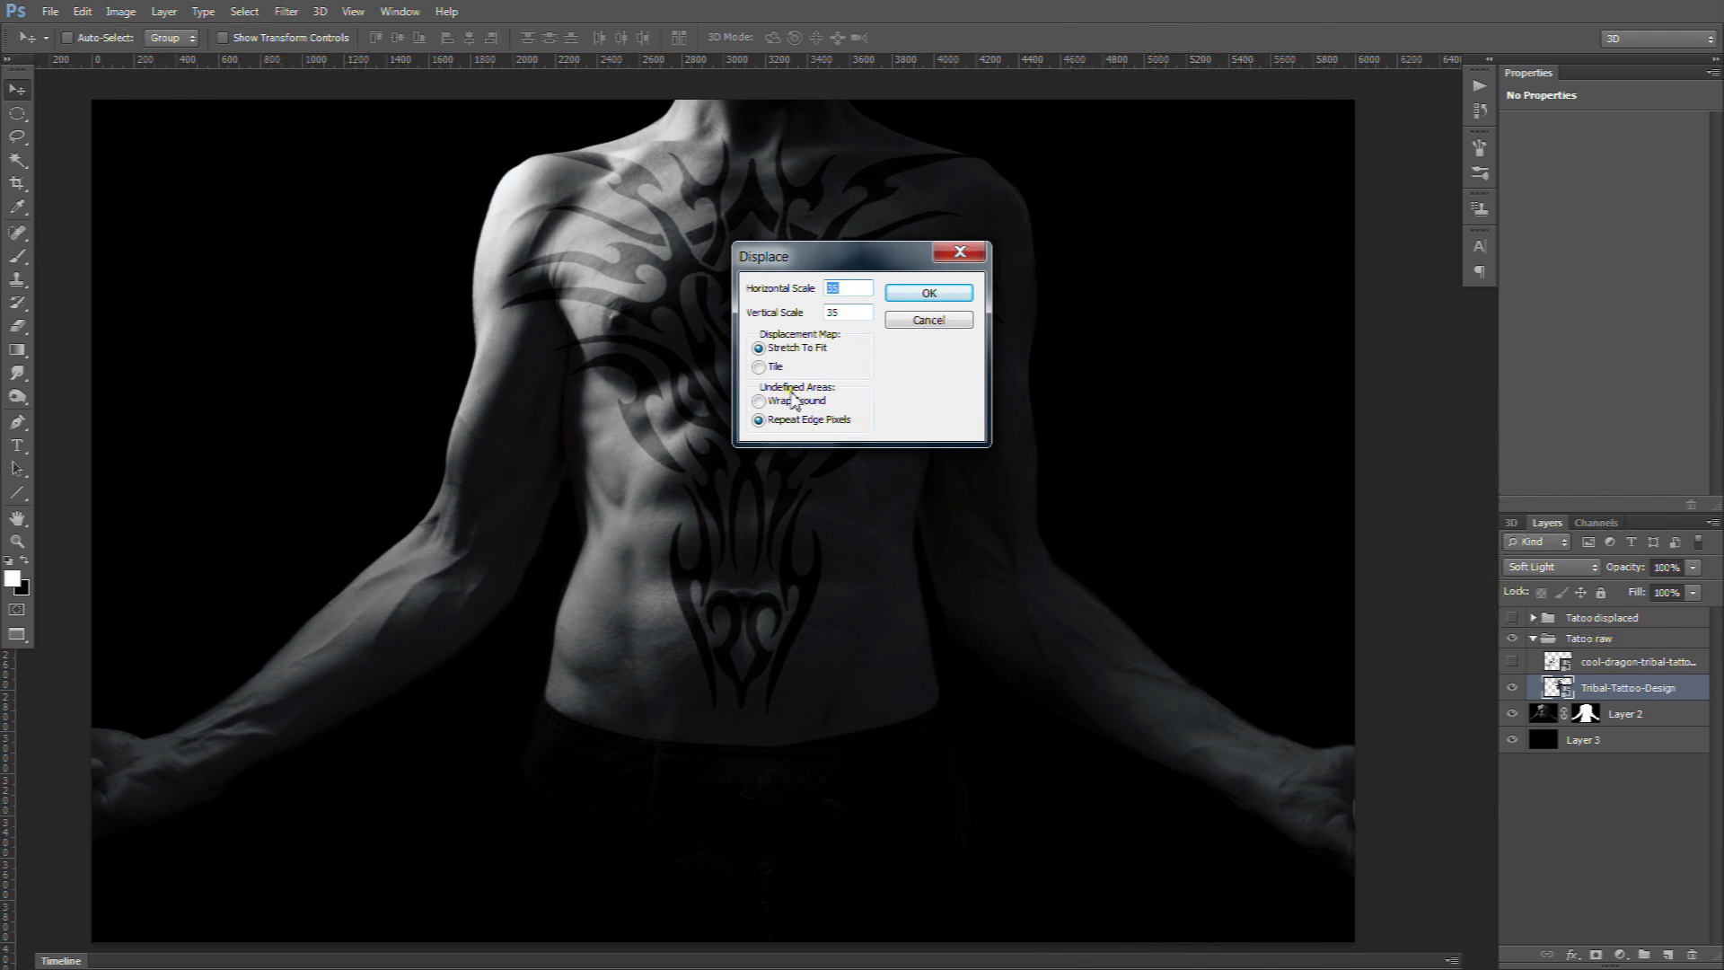
left_click(924, 296)
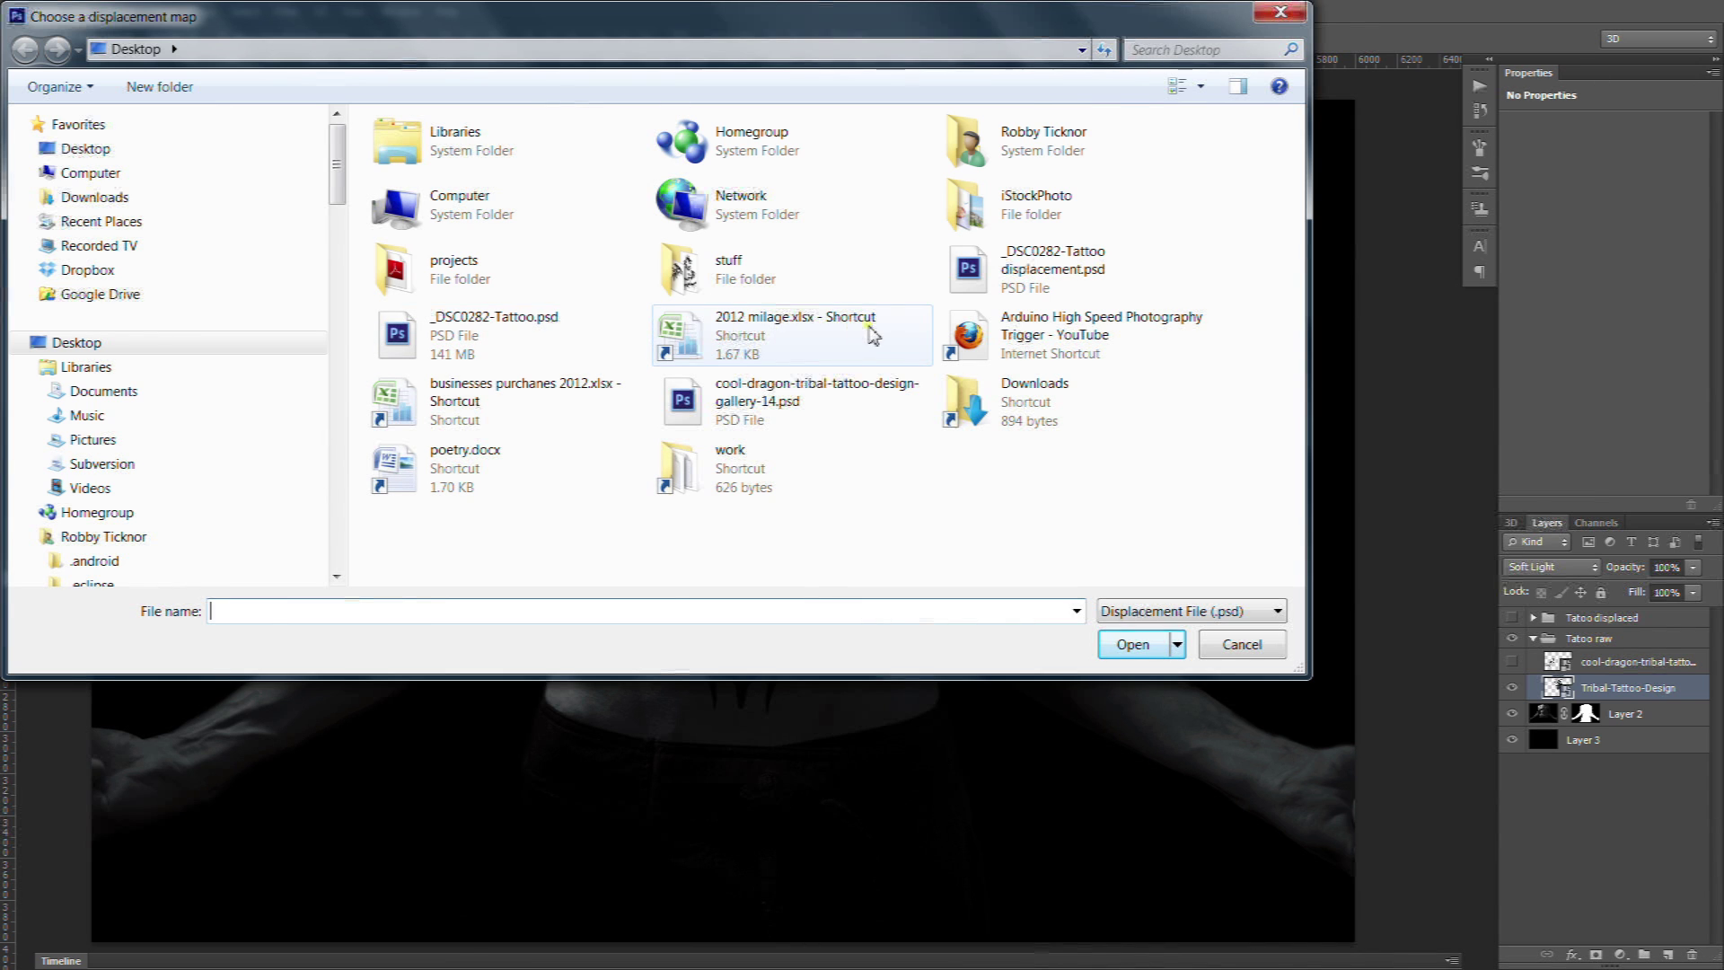
left_click(99, 150)
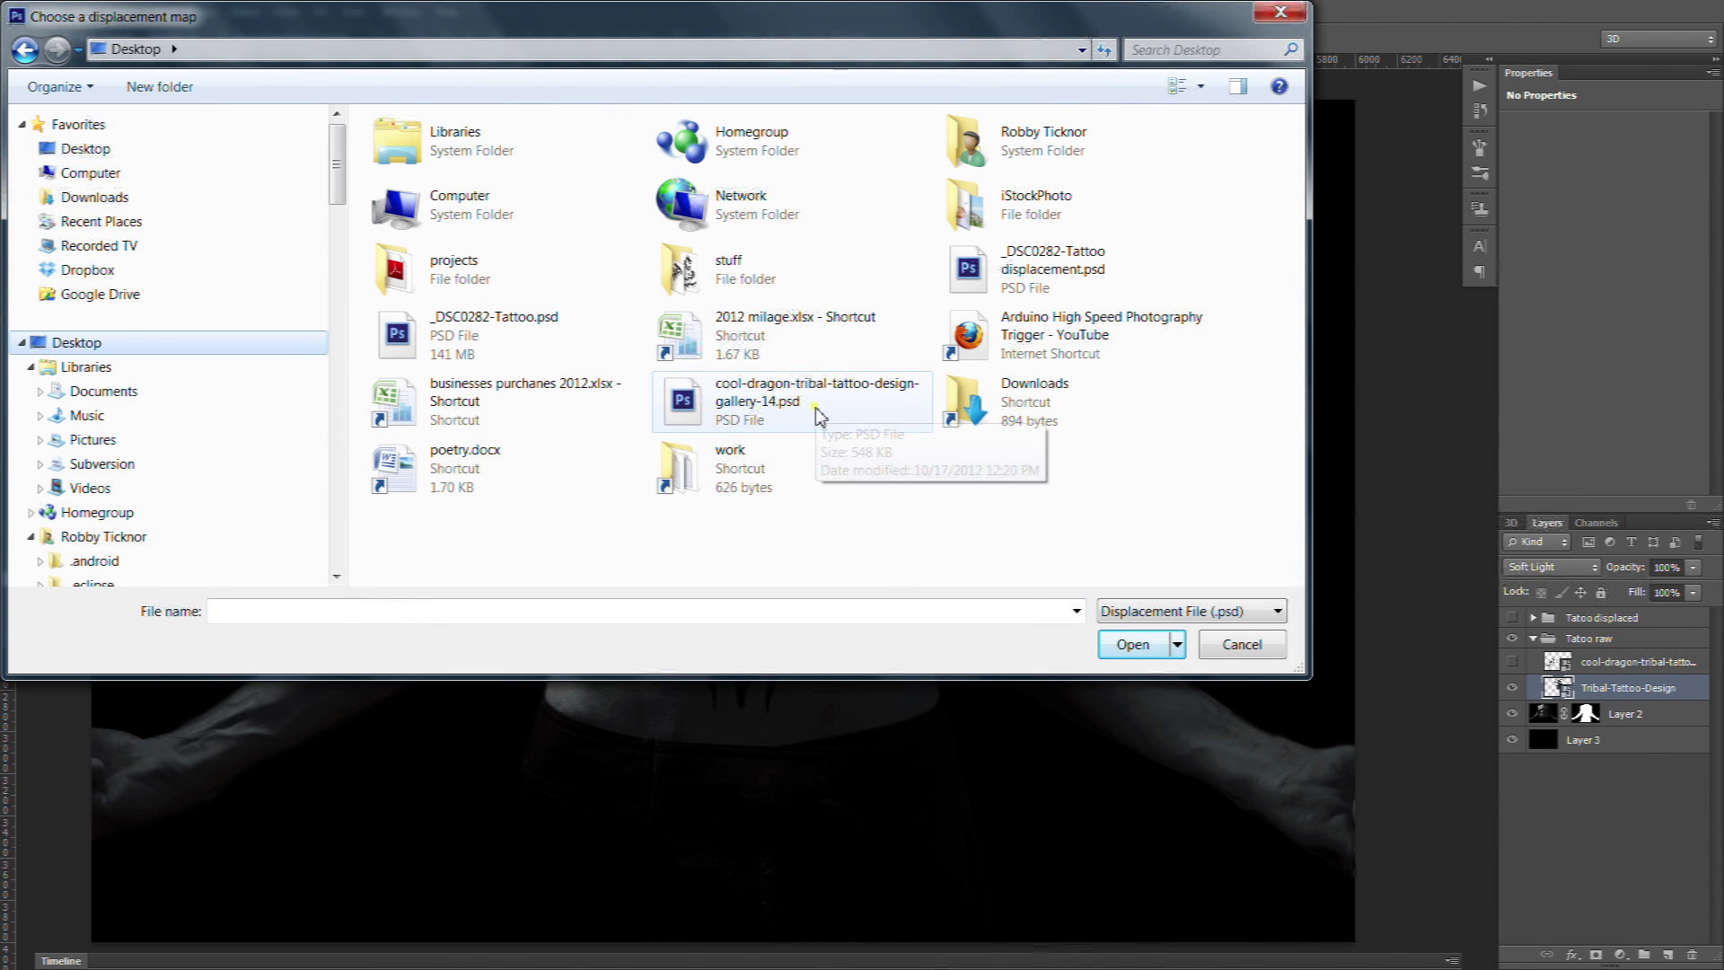
double_click(1048, 269)
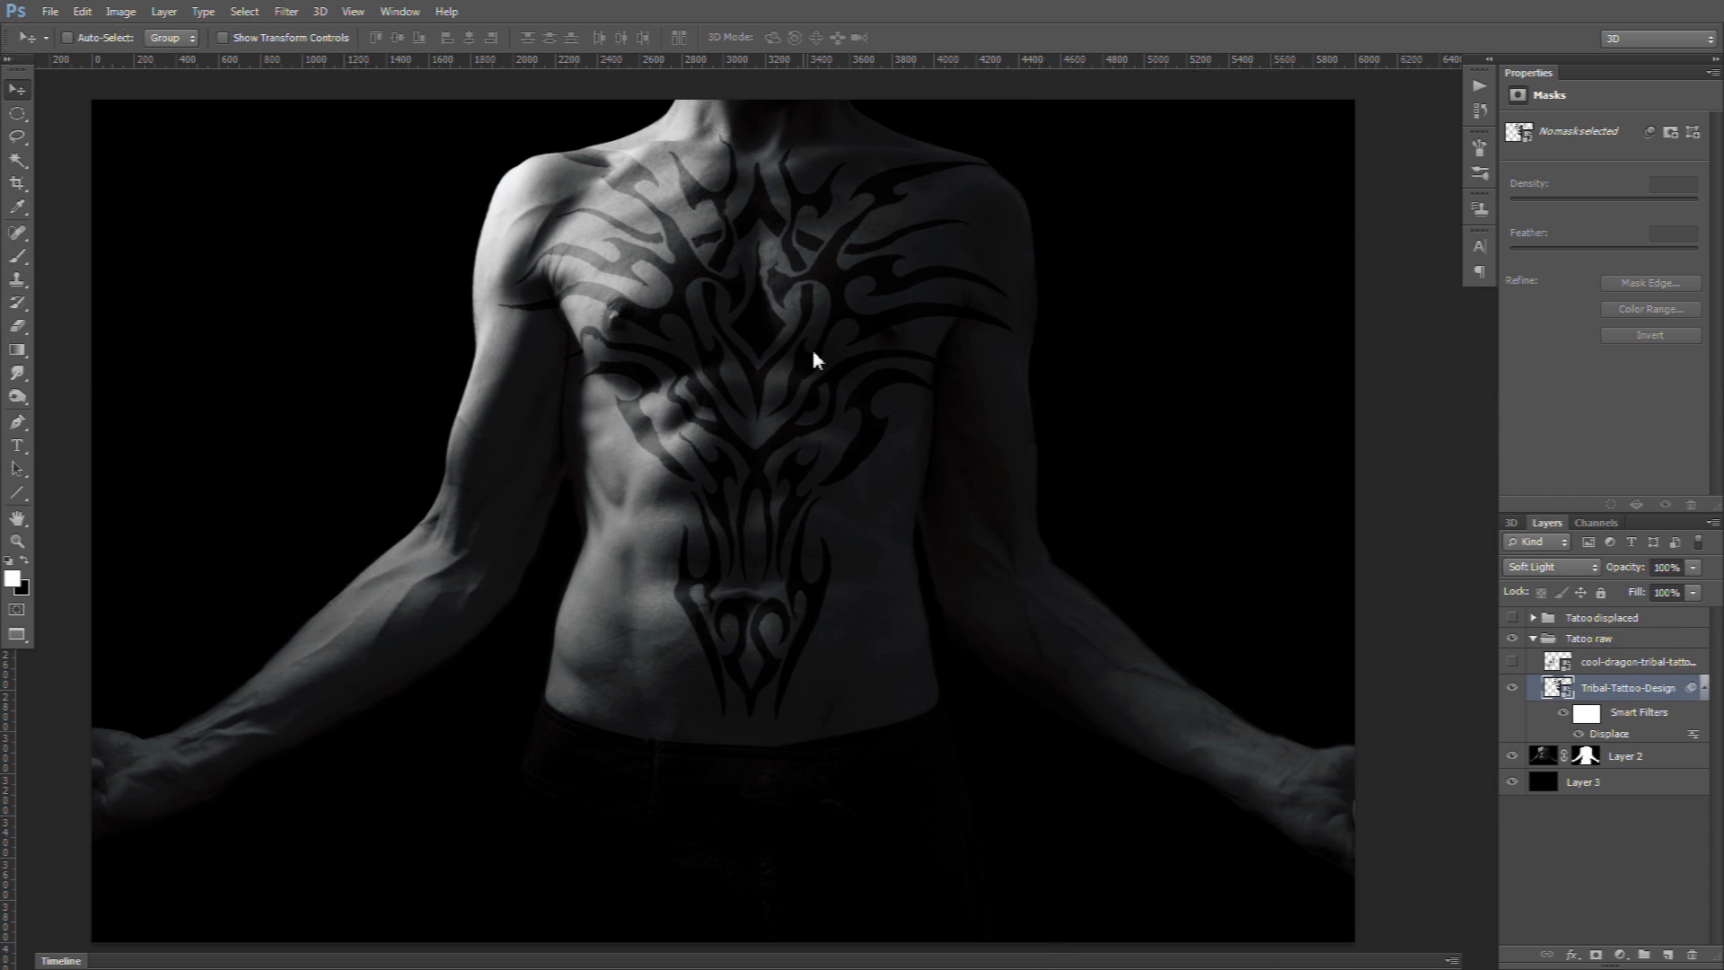
Step: Set the Displace smart filter's horizontal and vertical scales to 10 with _DSC0282-Tattoo displacement.psd as the map
double_click(1605, 734)
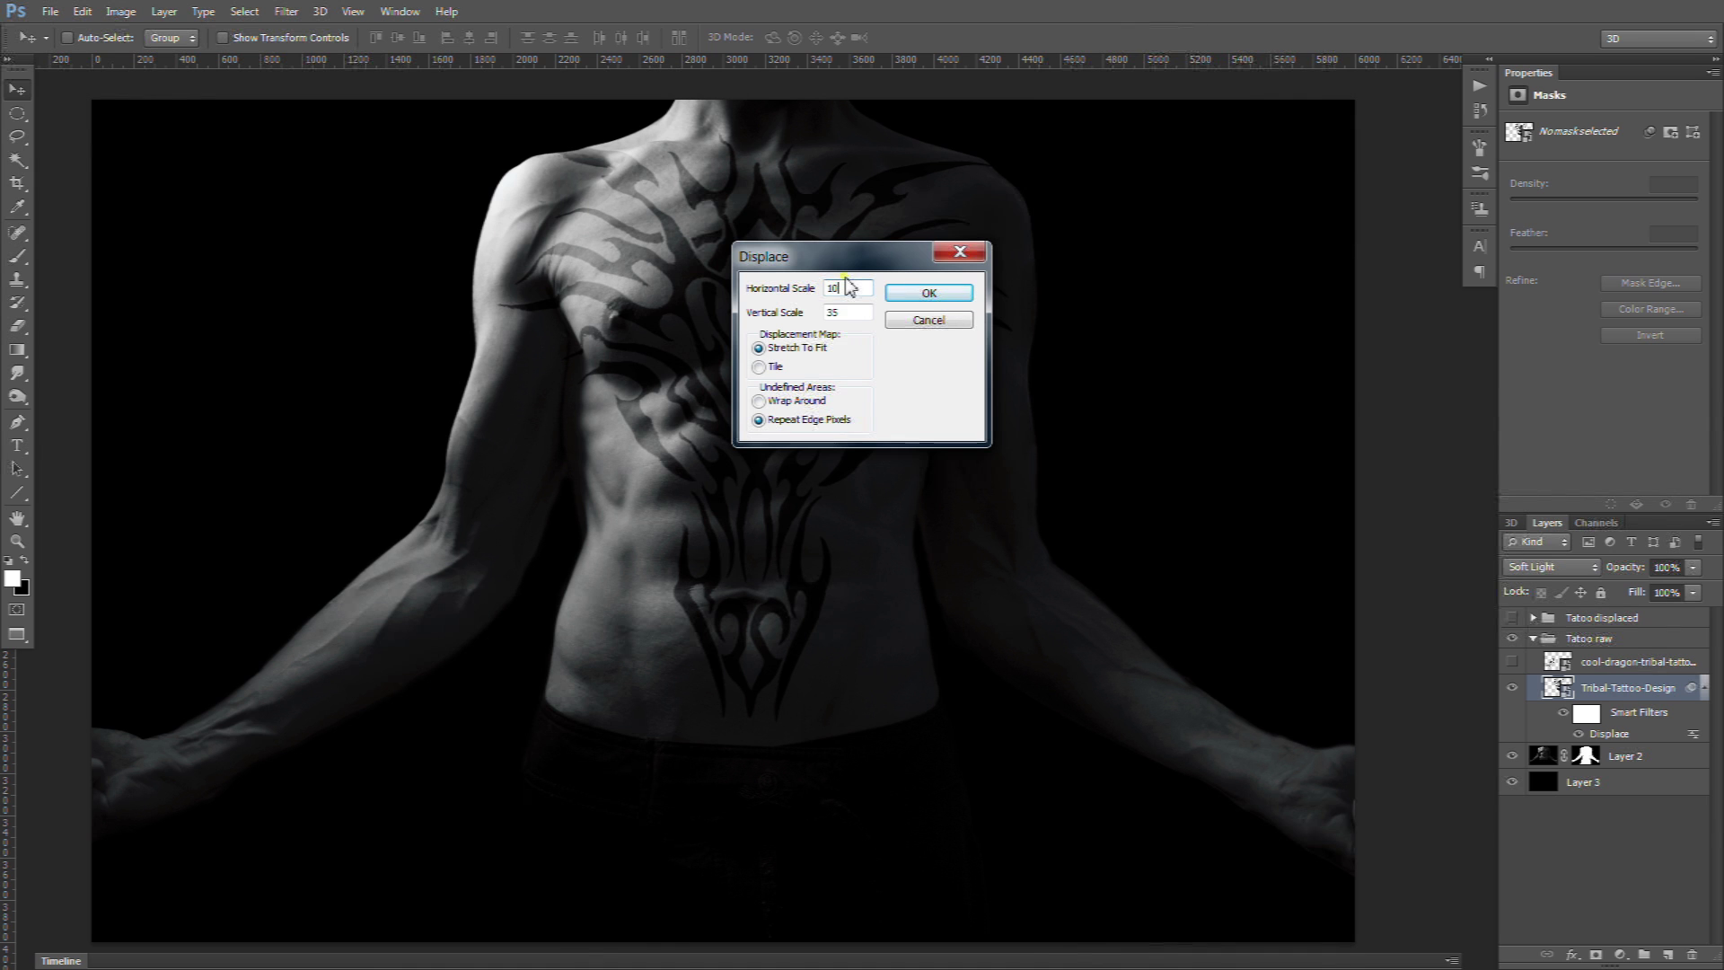
left_click(925, 291)
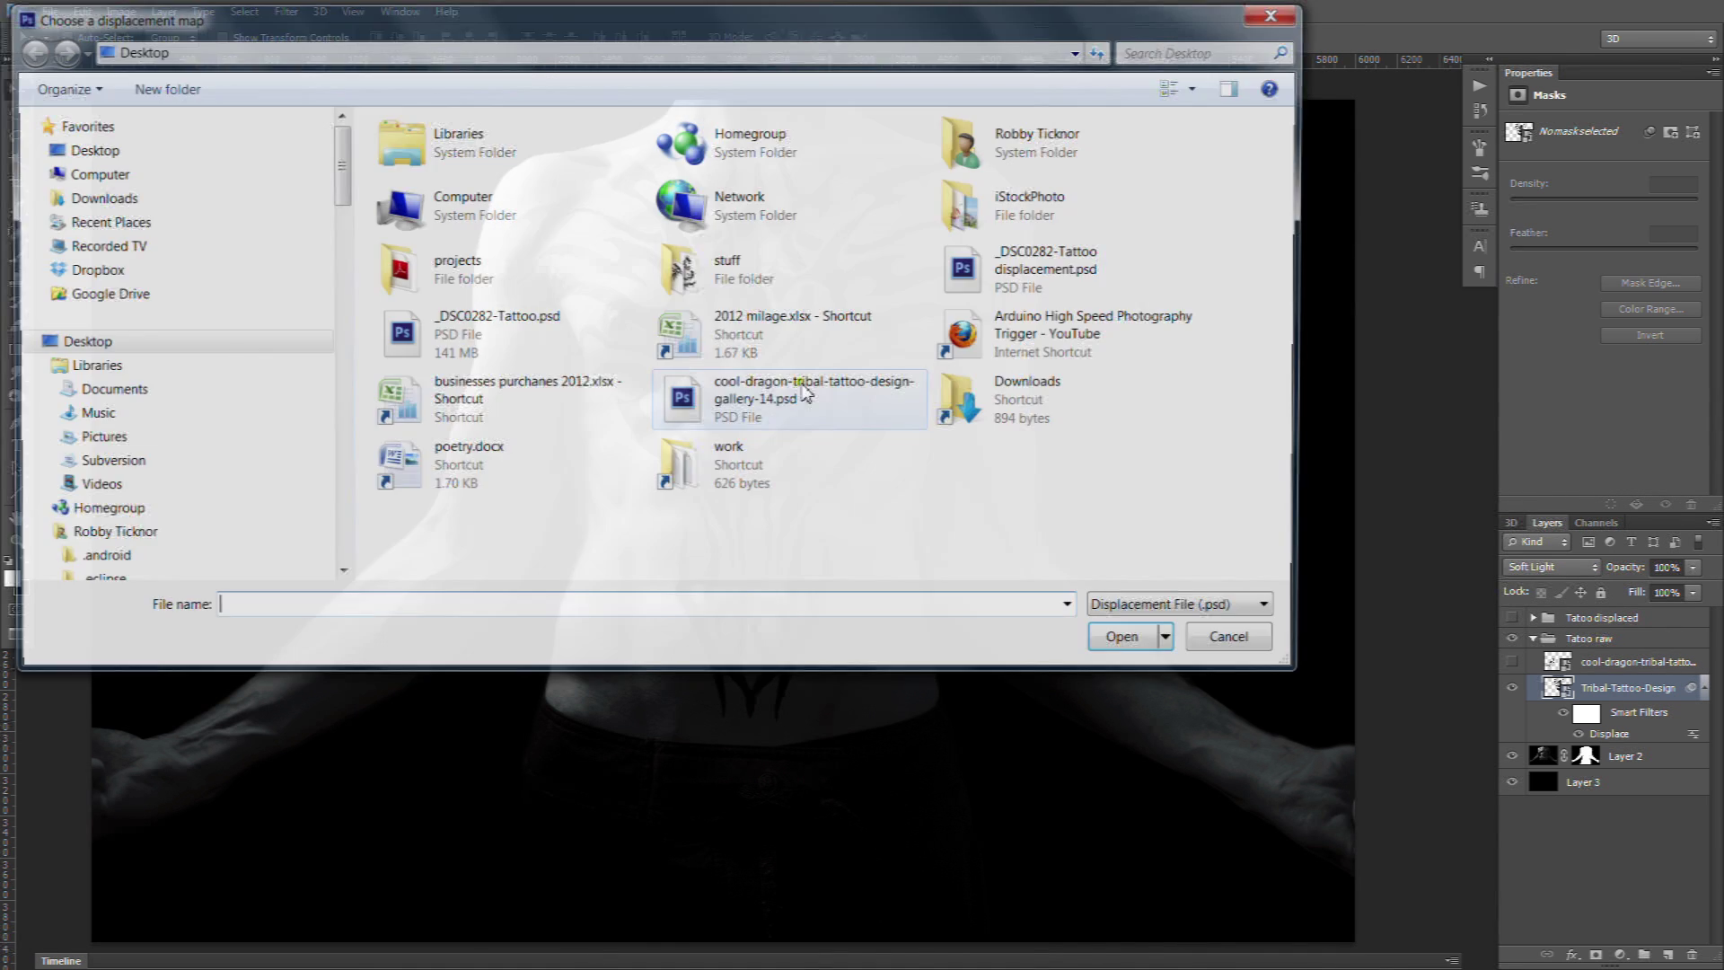
left_click(1064, 262)
double_click(1063, 261)
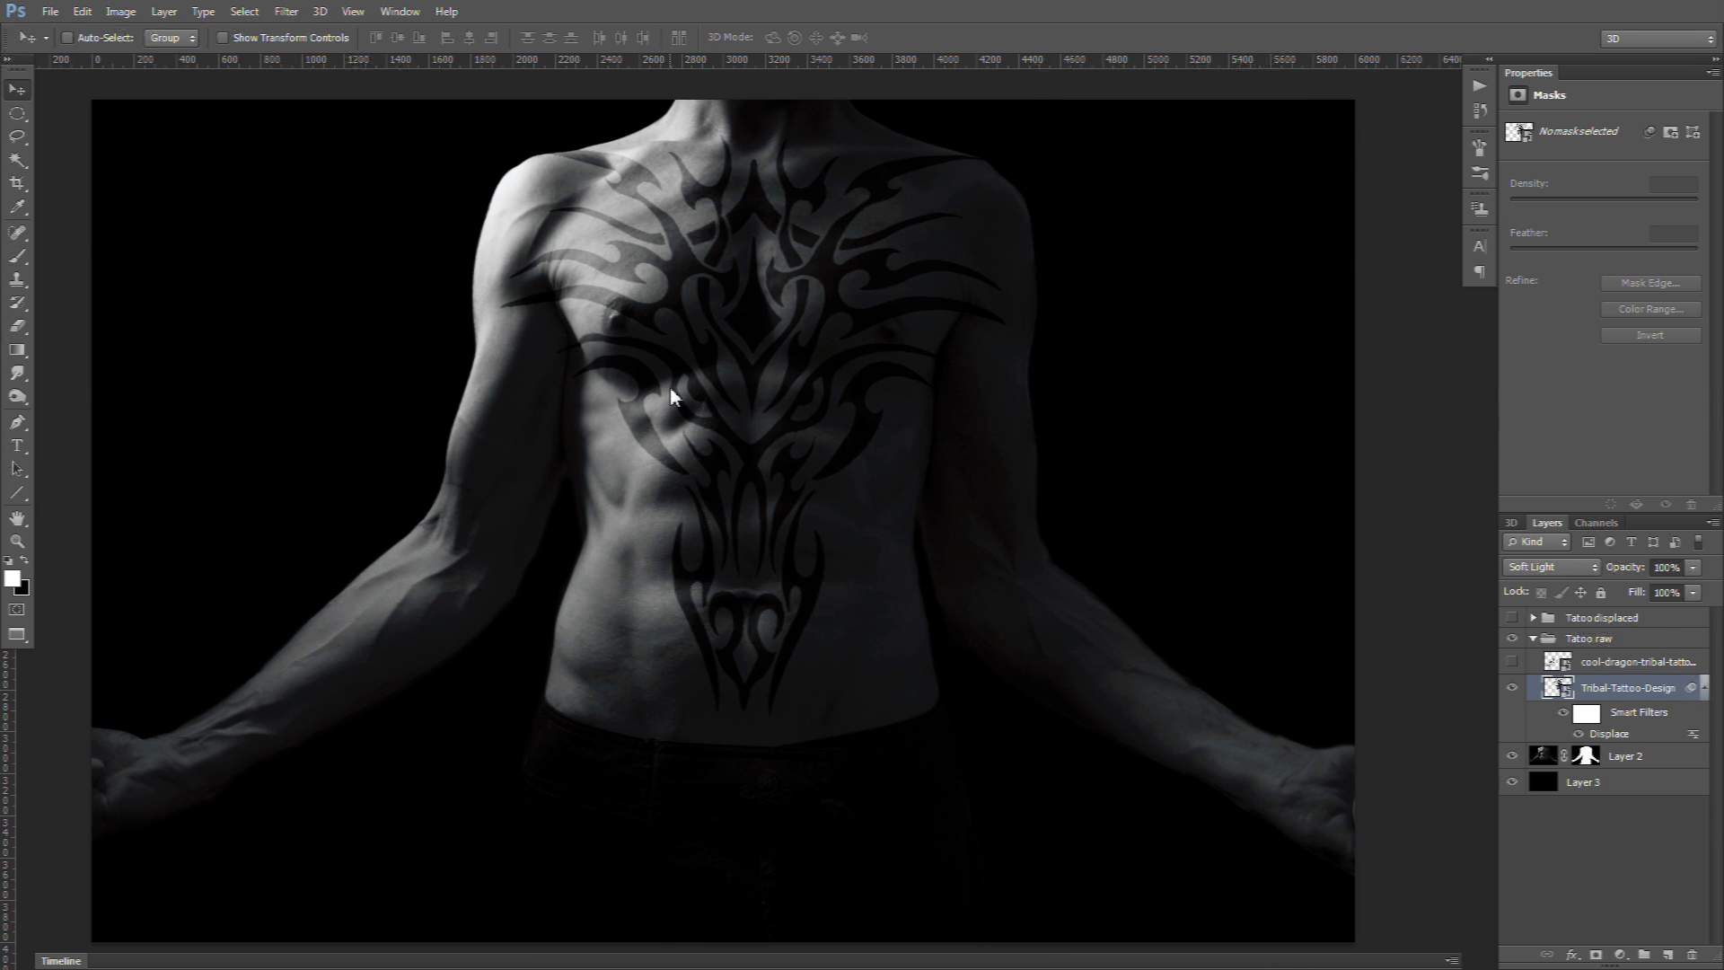
Step: Set both Displace scales to 20 with the same displacement map, and toggle the filter off and on to compare
double_click(1613, 734)
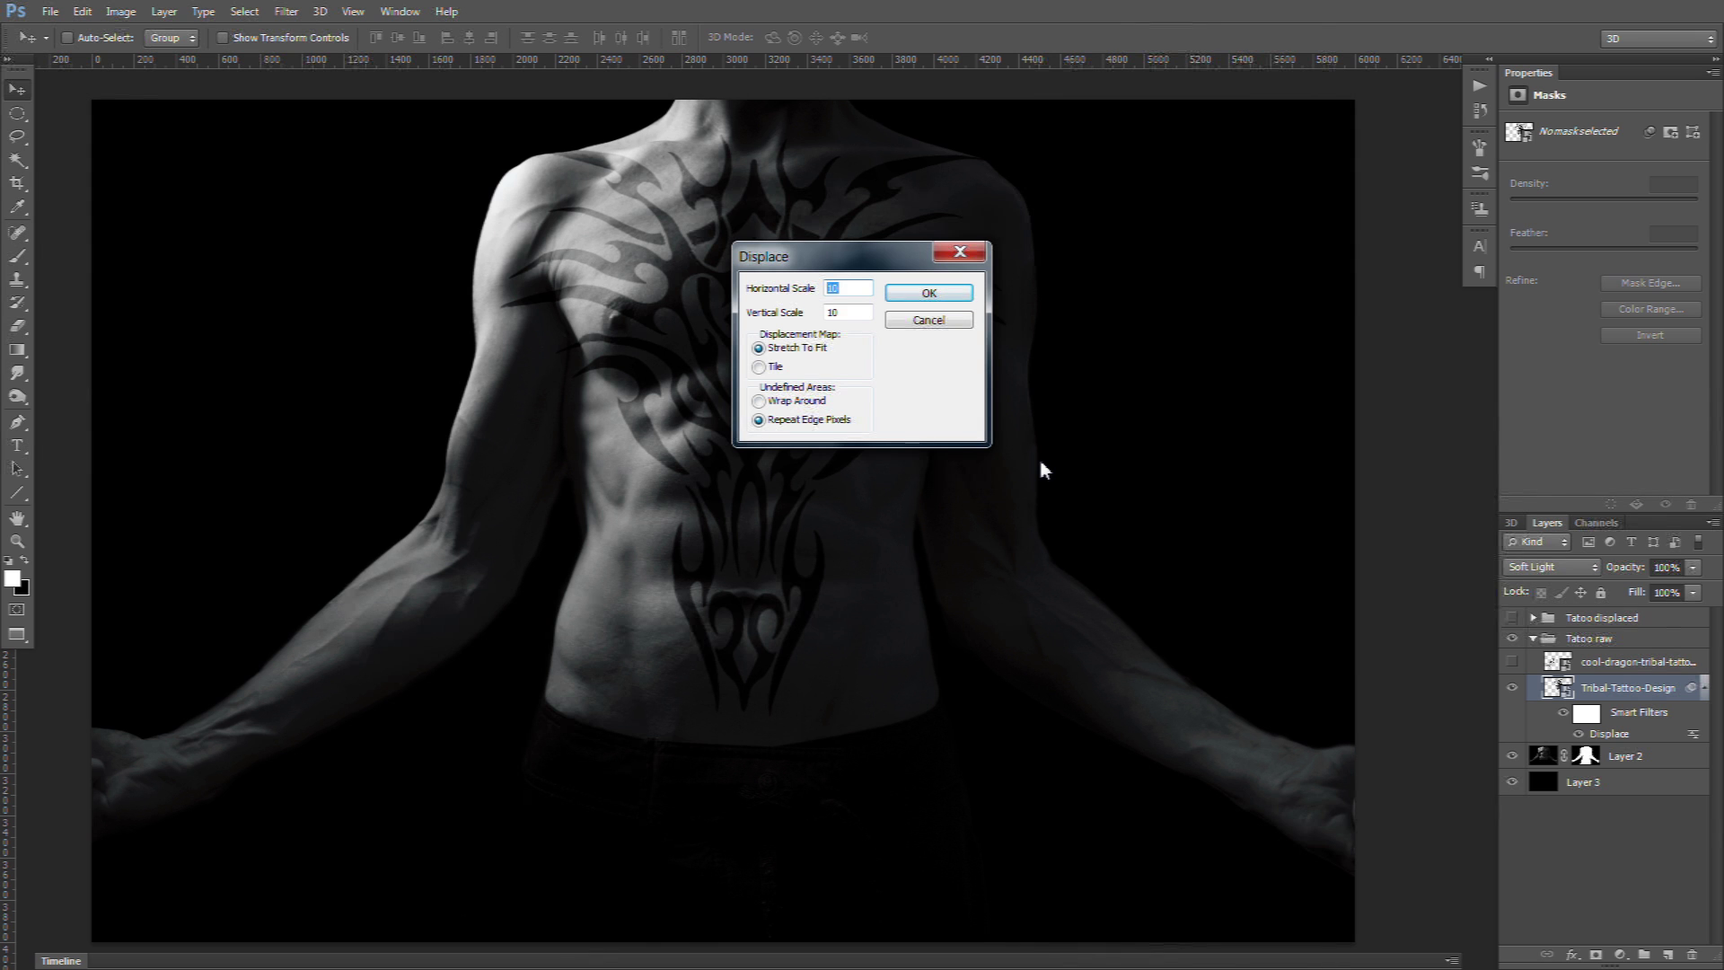
type("20")
key("Tab")
type("20")
left_click(930, 293)
double_click(1005, 274)
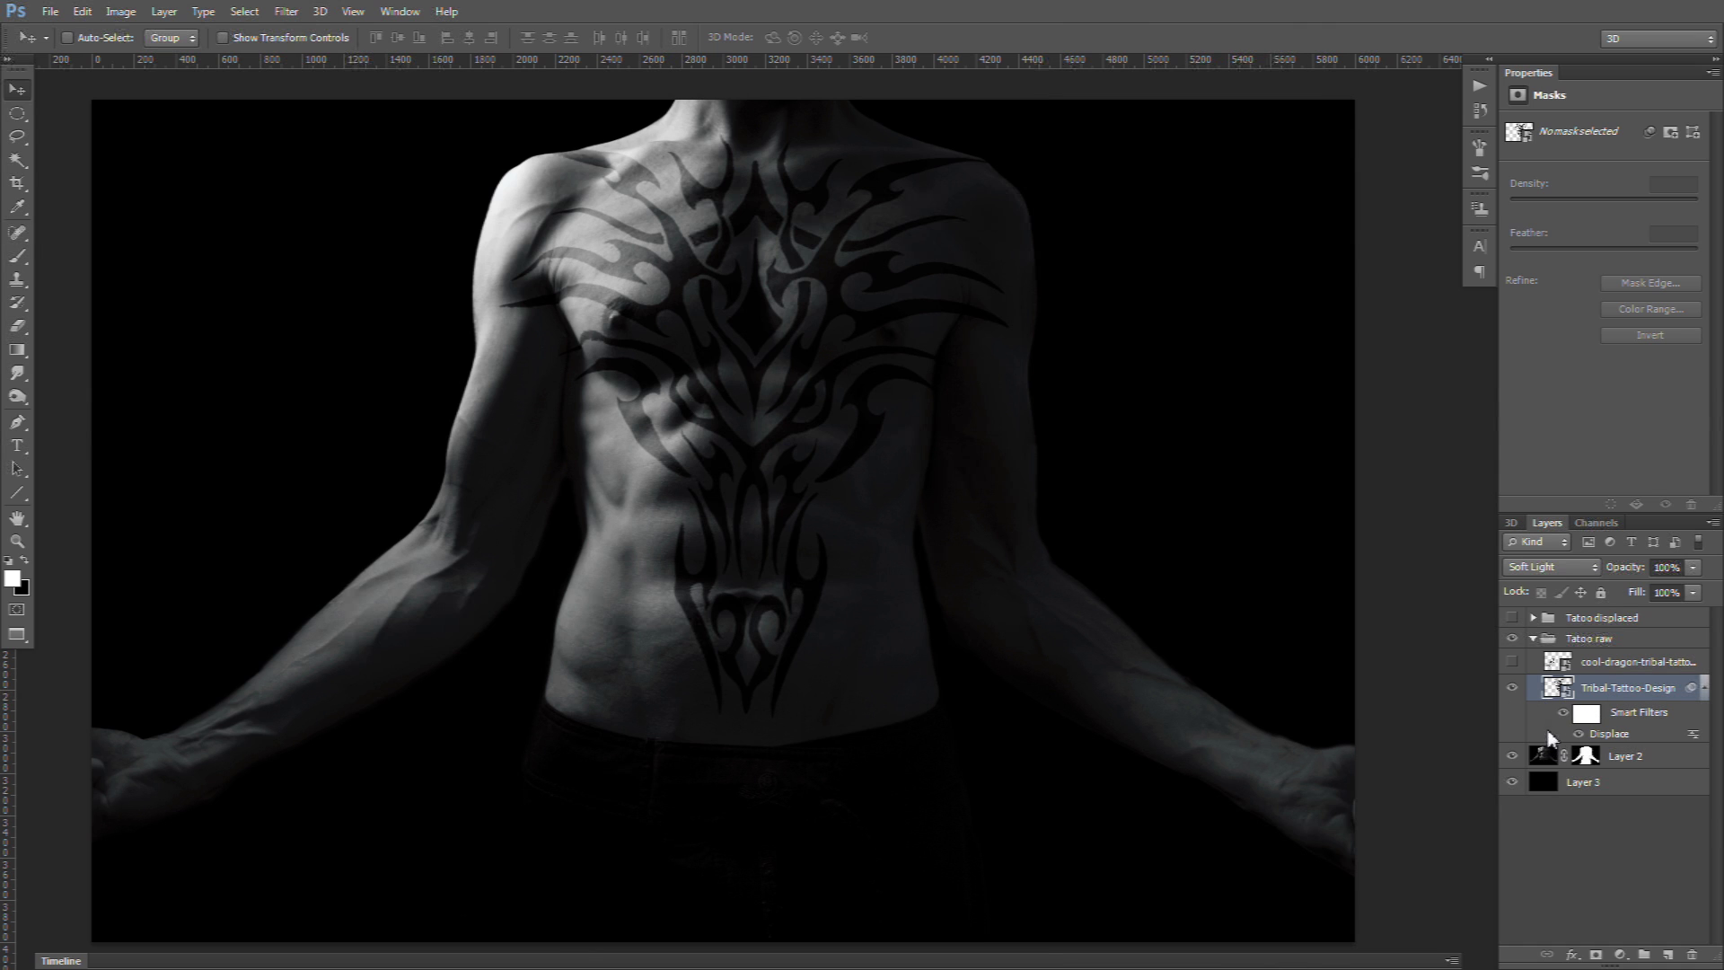
left_click(1578, 735)
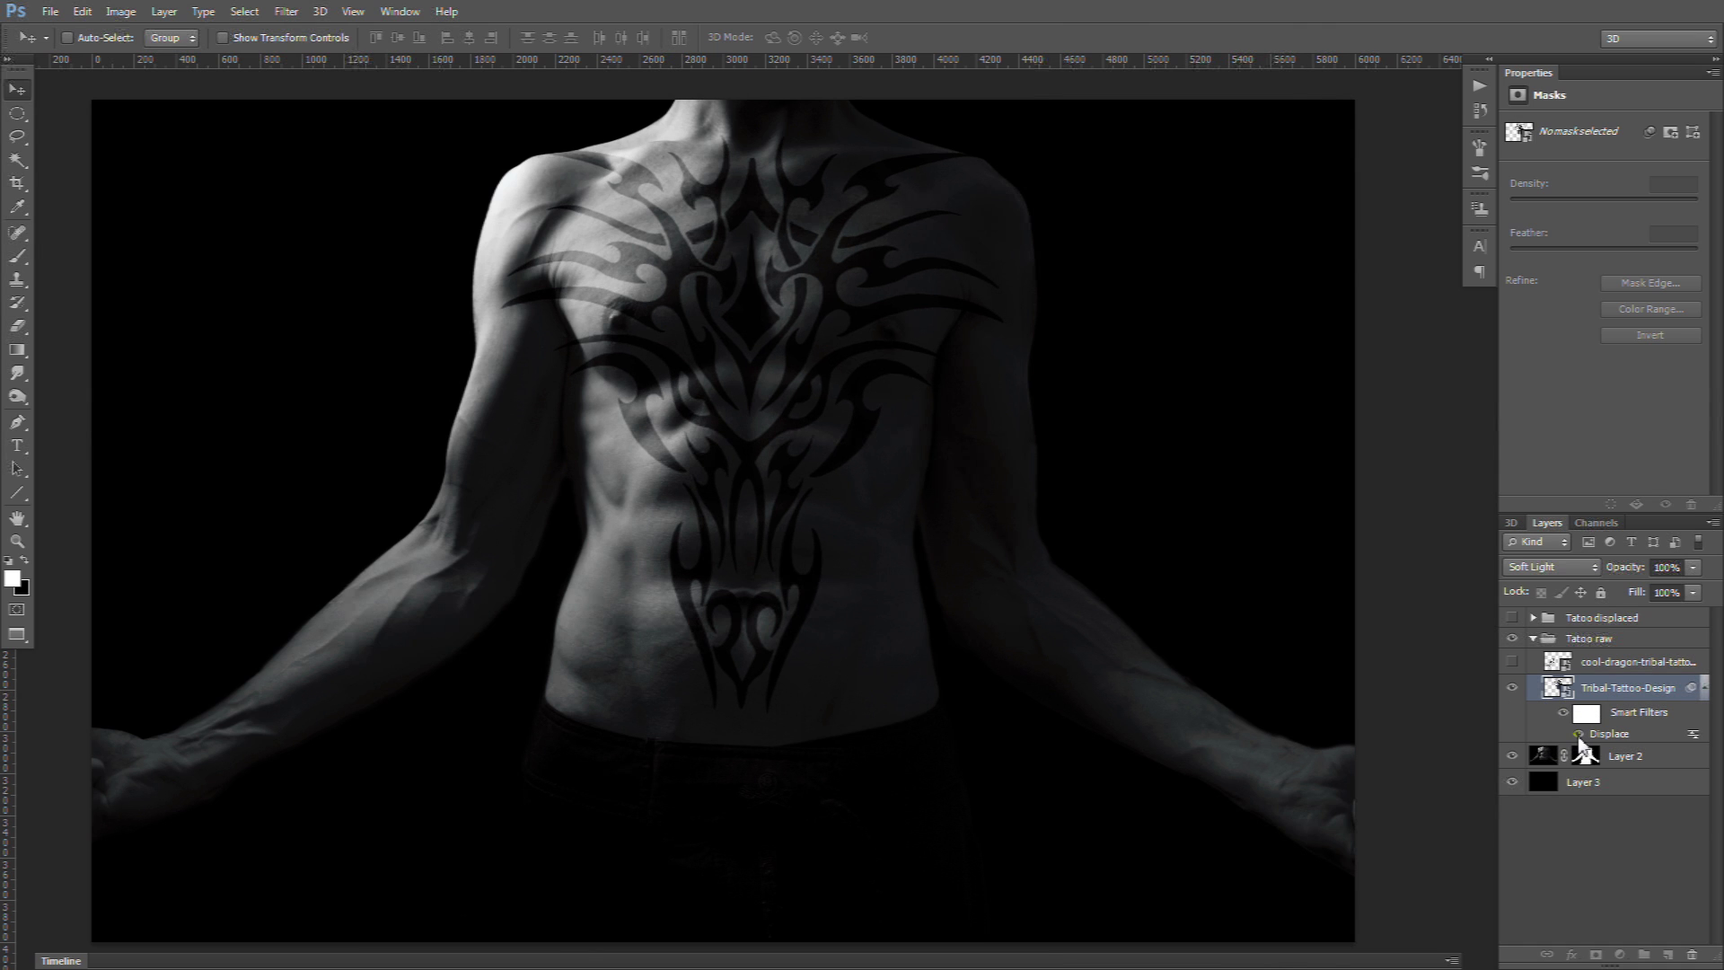
left_click(1578, 735)
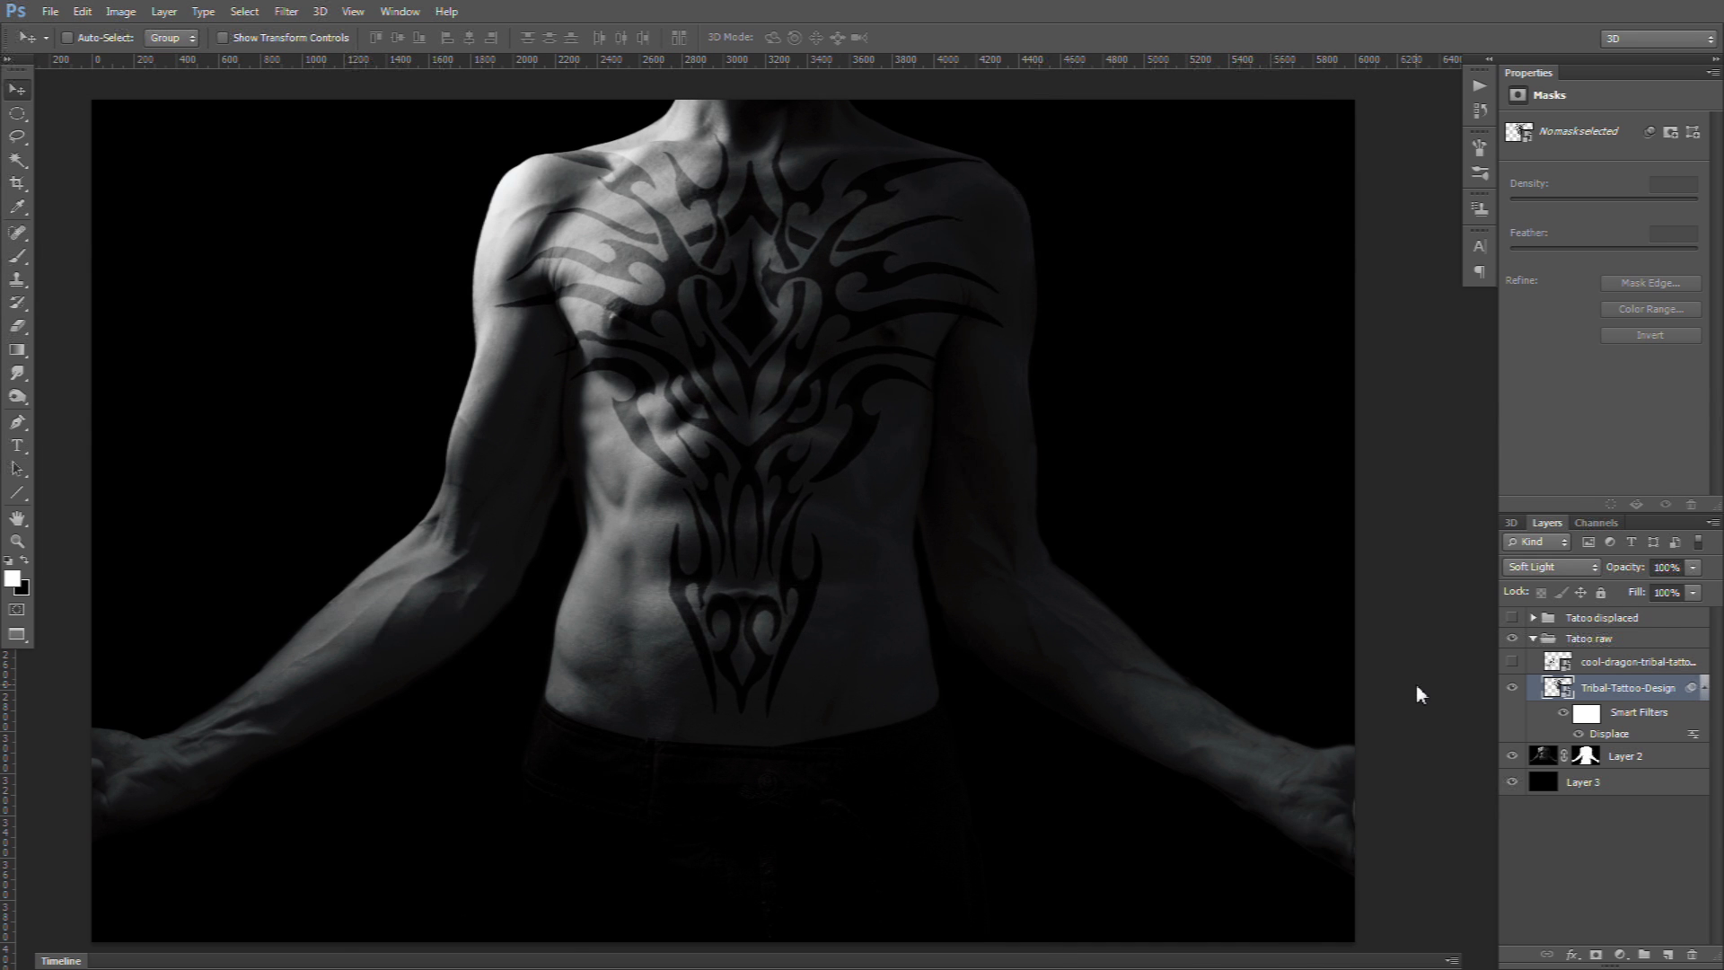
Step: Reapply the tribal tattoo's Displace filter with scales of 20 and the _DSC0282-Tattoo displacement.psd map
double_click(1607, 734)
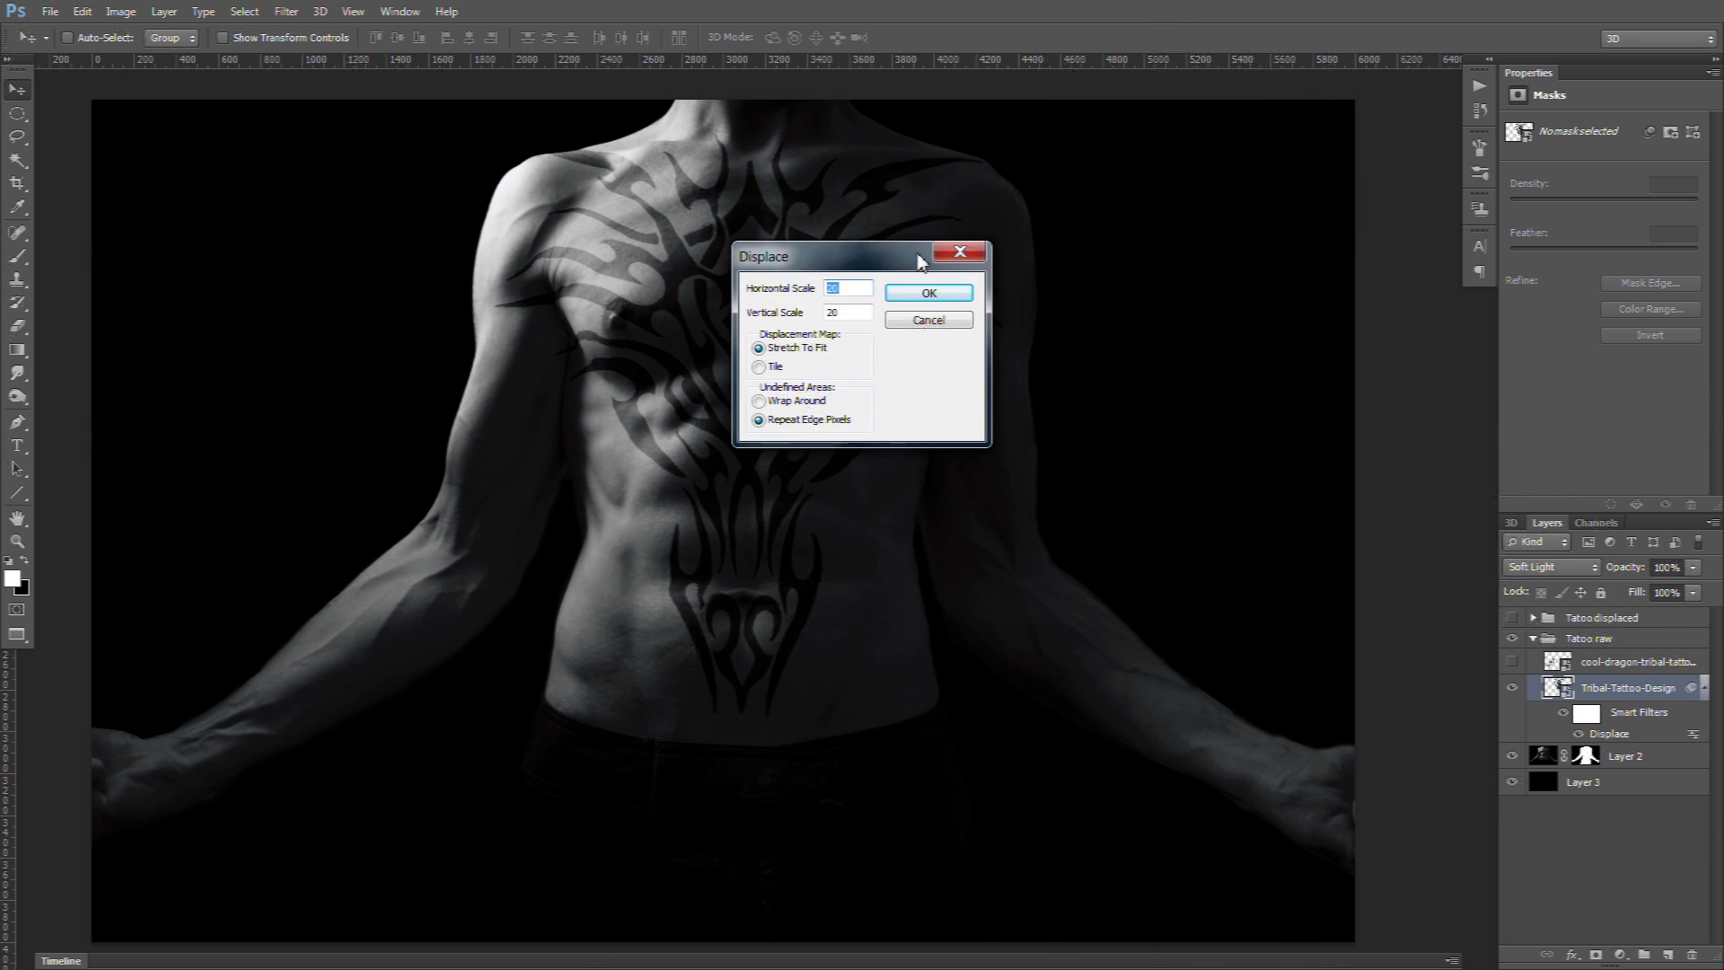
left_click(929, 293)
double_click(1022, 223)
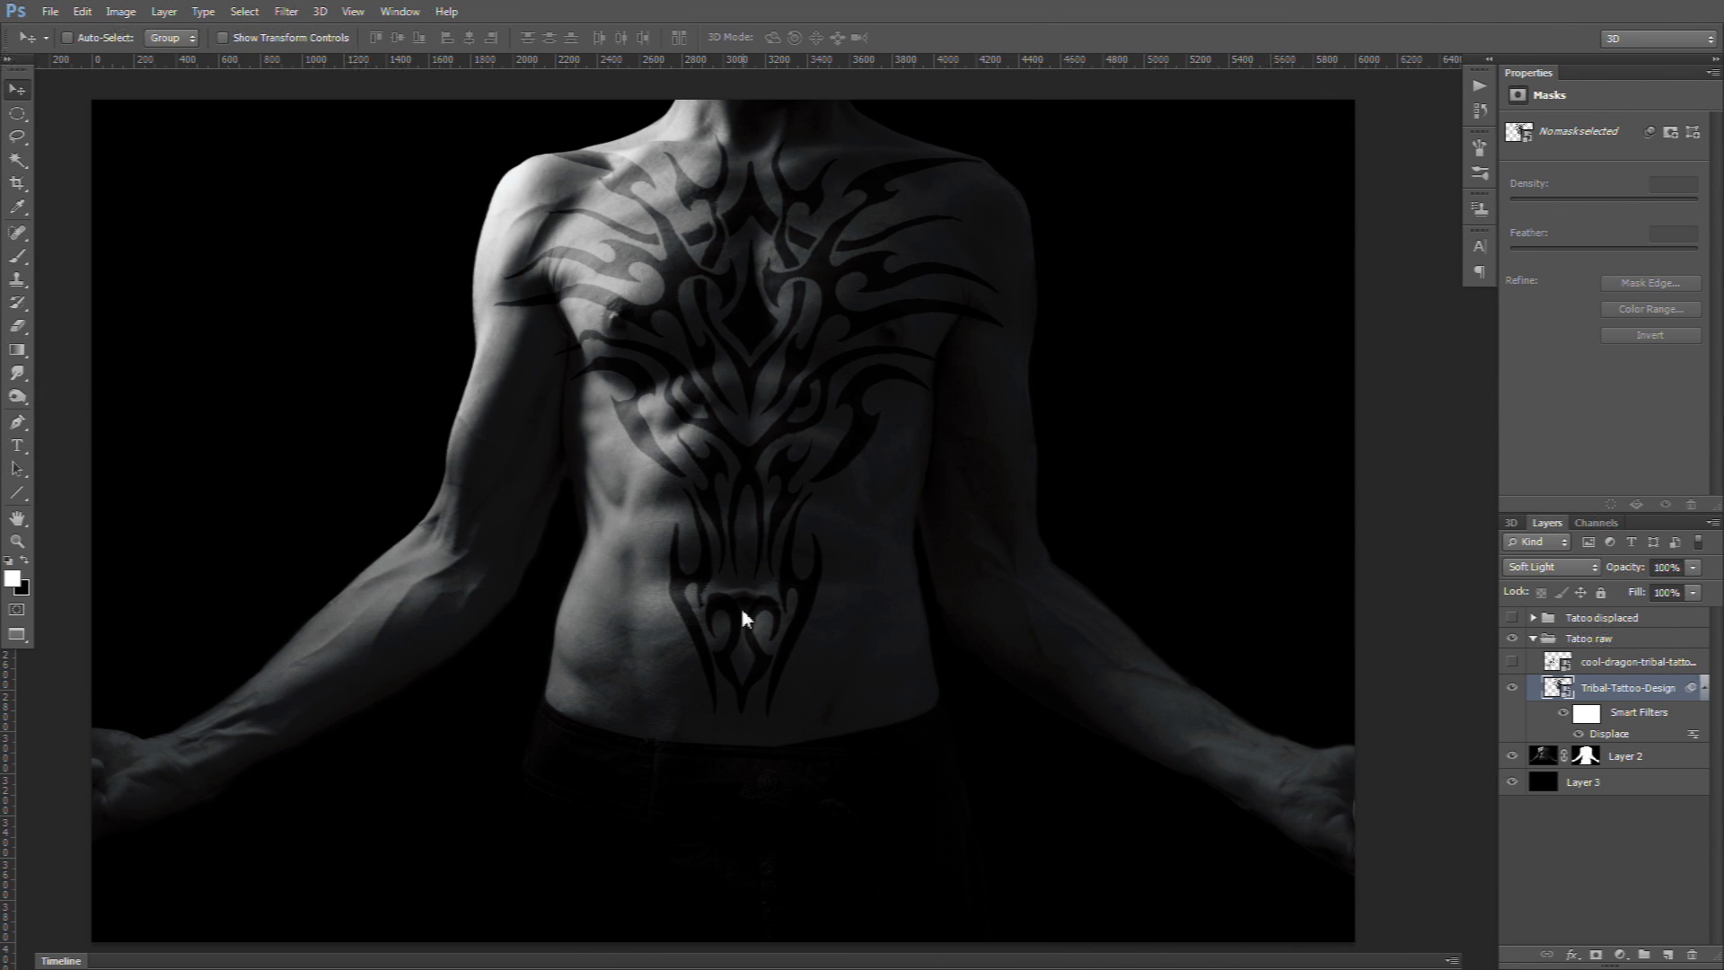
Step: Add a layer mask to the tribal tattoo and paint with black at 100% opacity to hide its central motif around the navel
left_click(1587, 757)
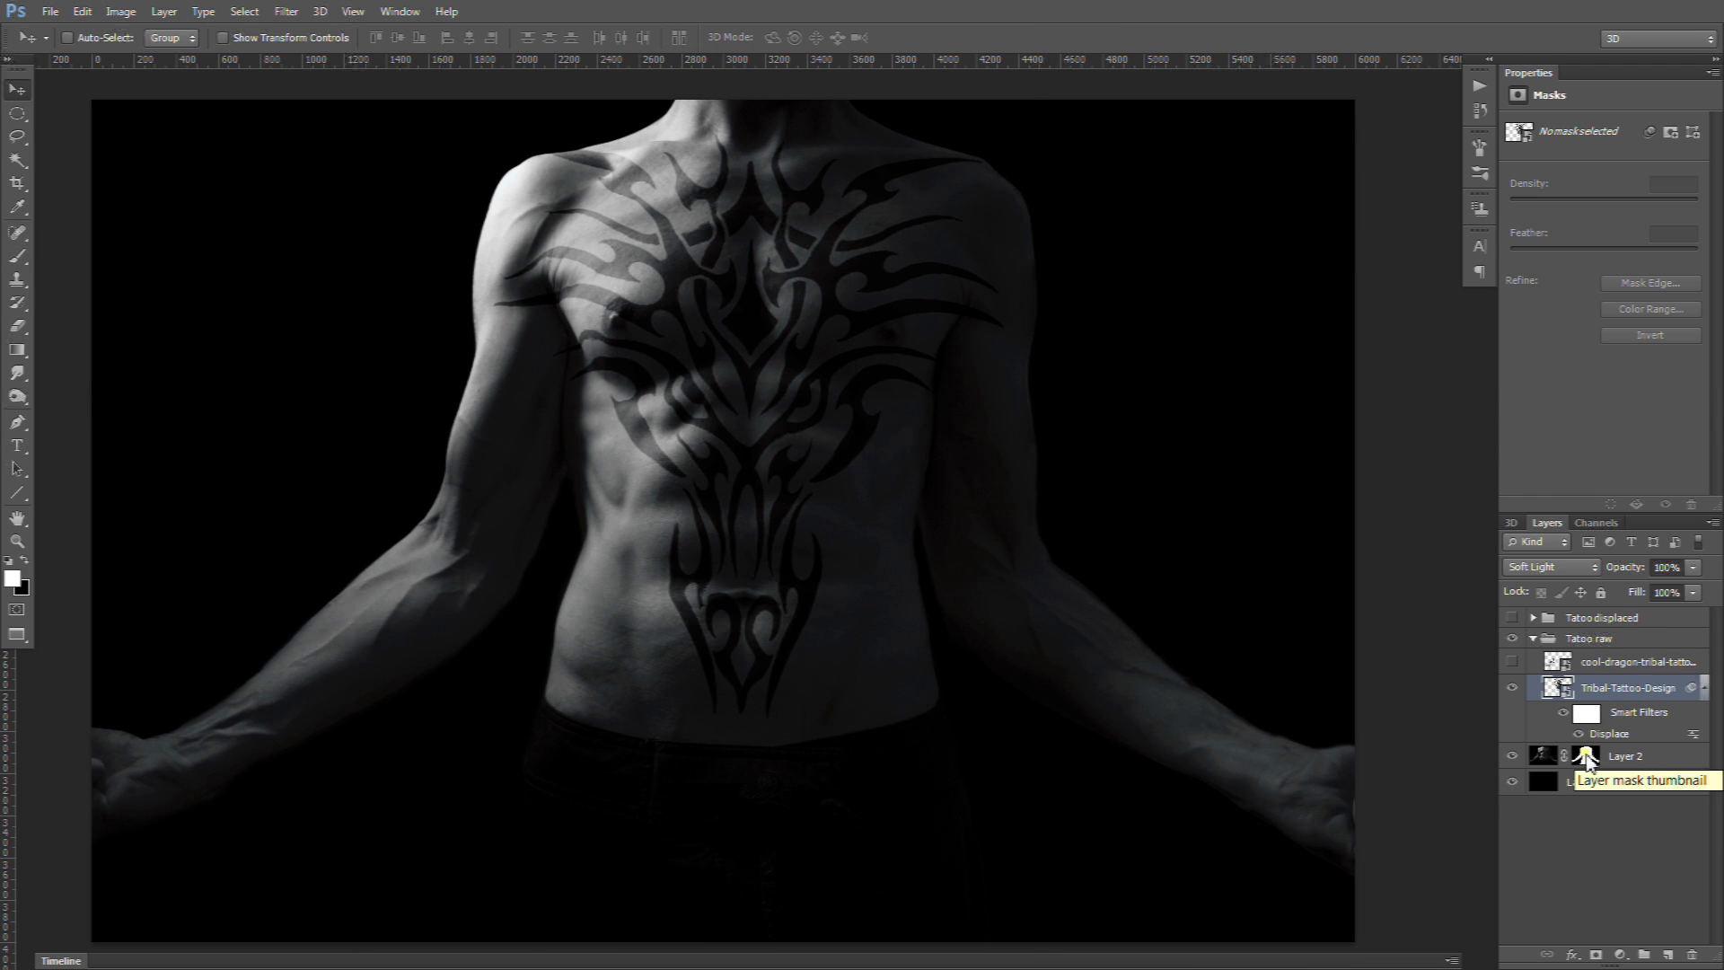
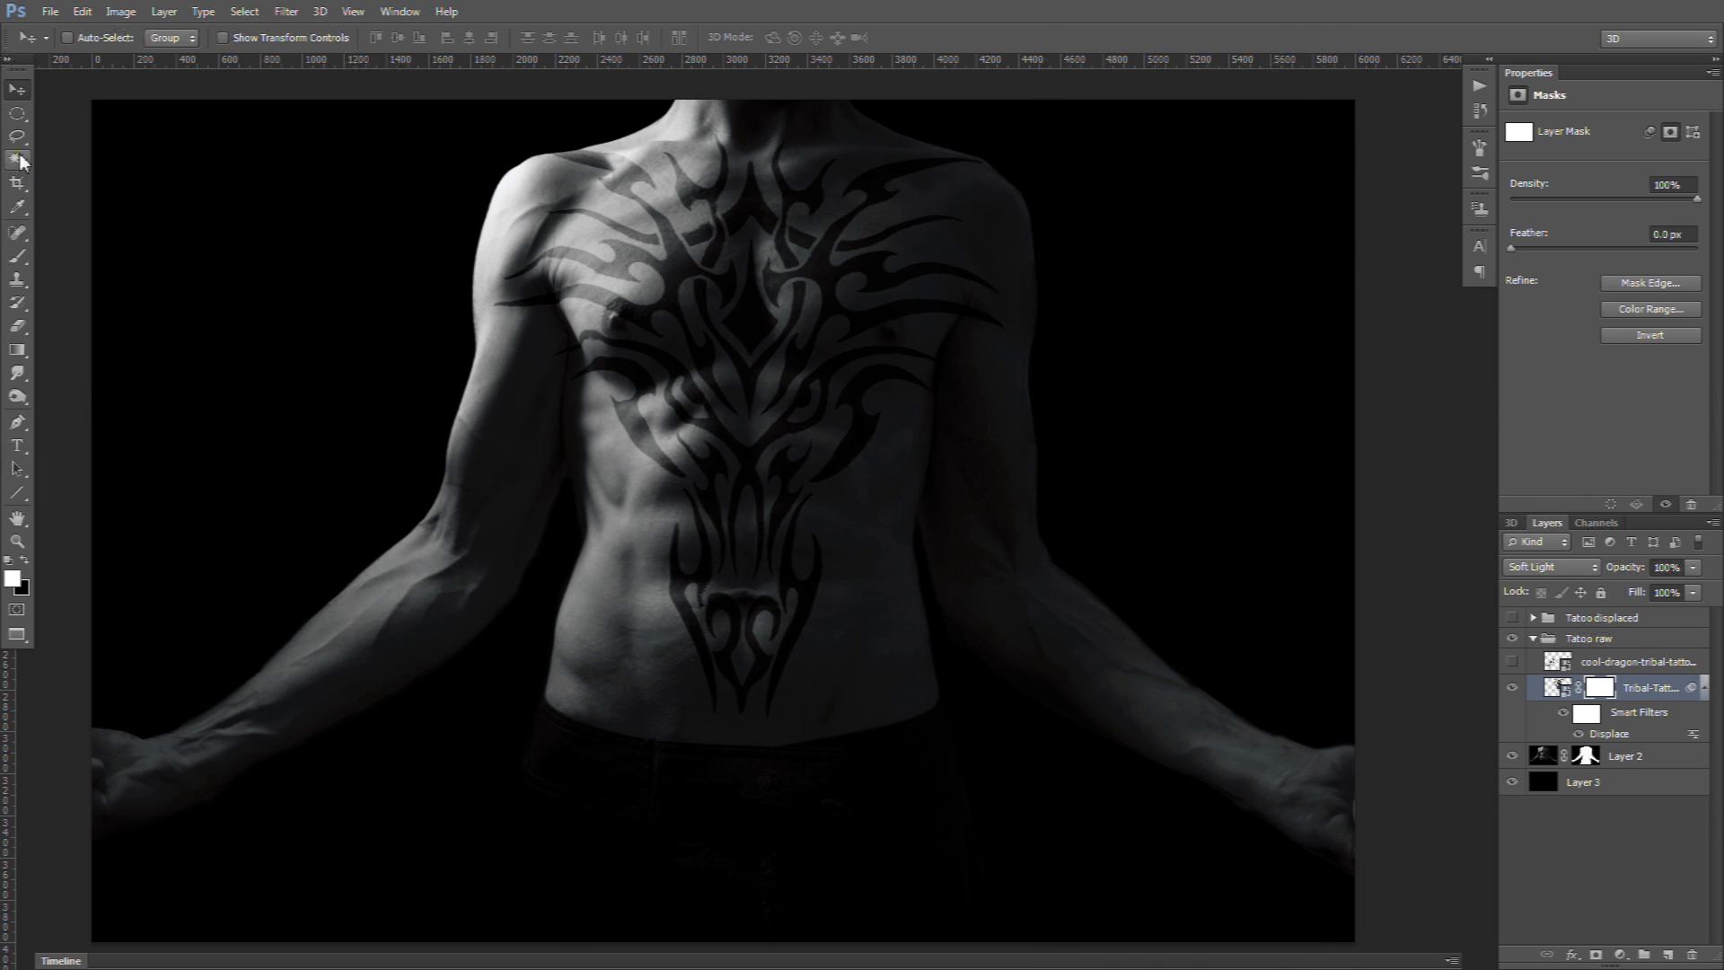
left_click(17, 257)
key("x")
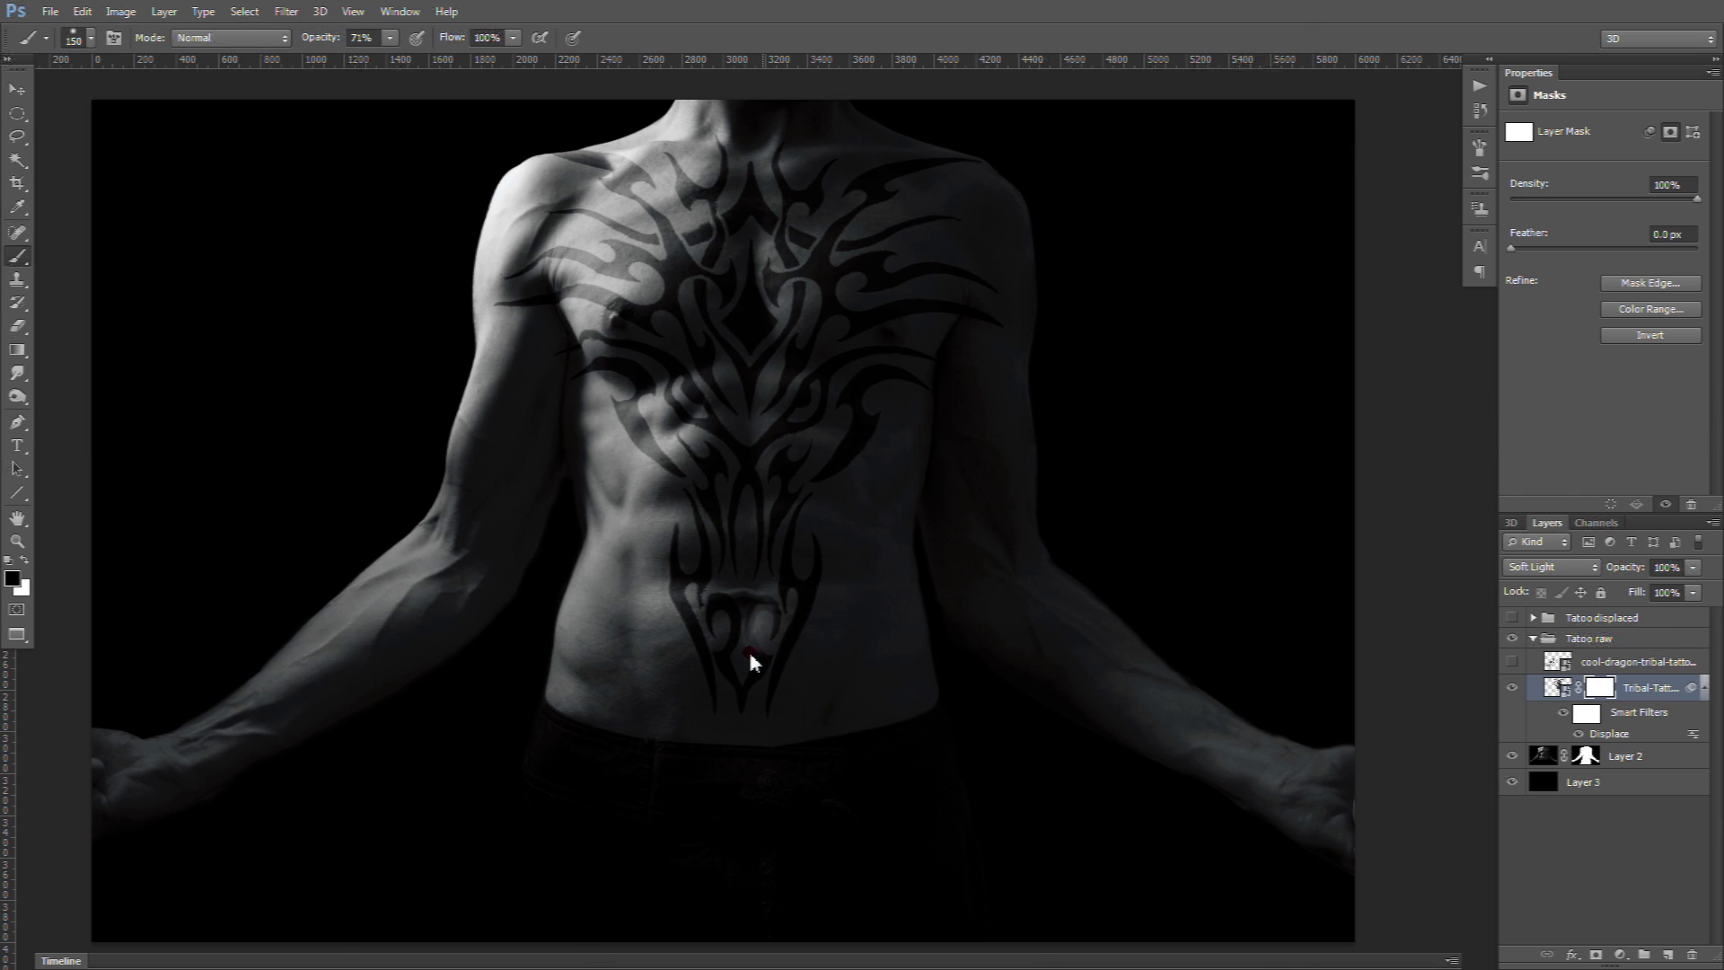
left_click_drag(766, 629, 752, 598)
left_click_drag(753, 690, 754, 648)
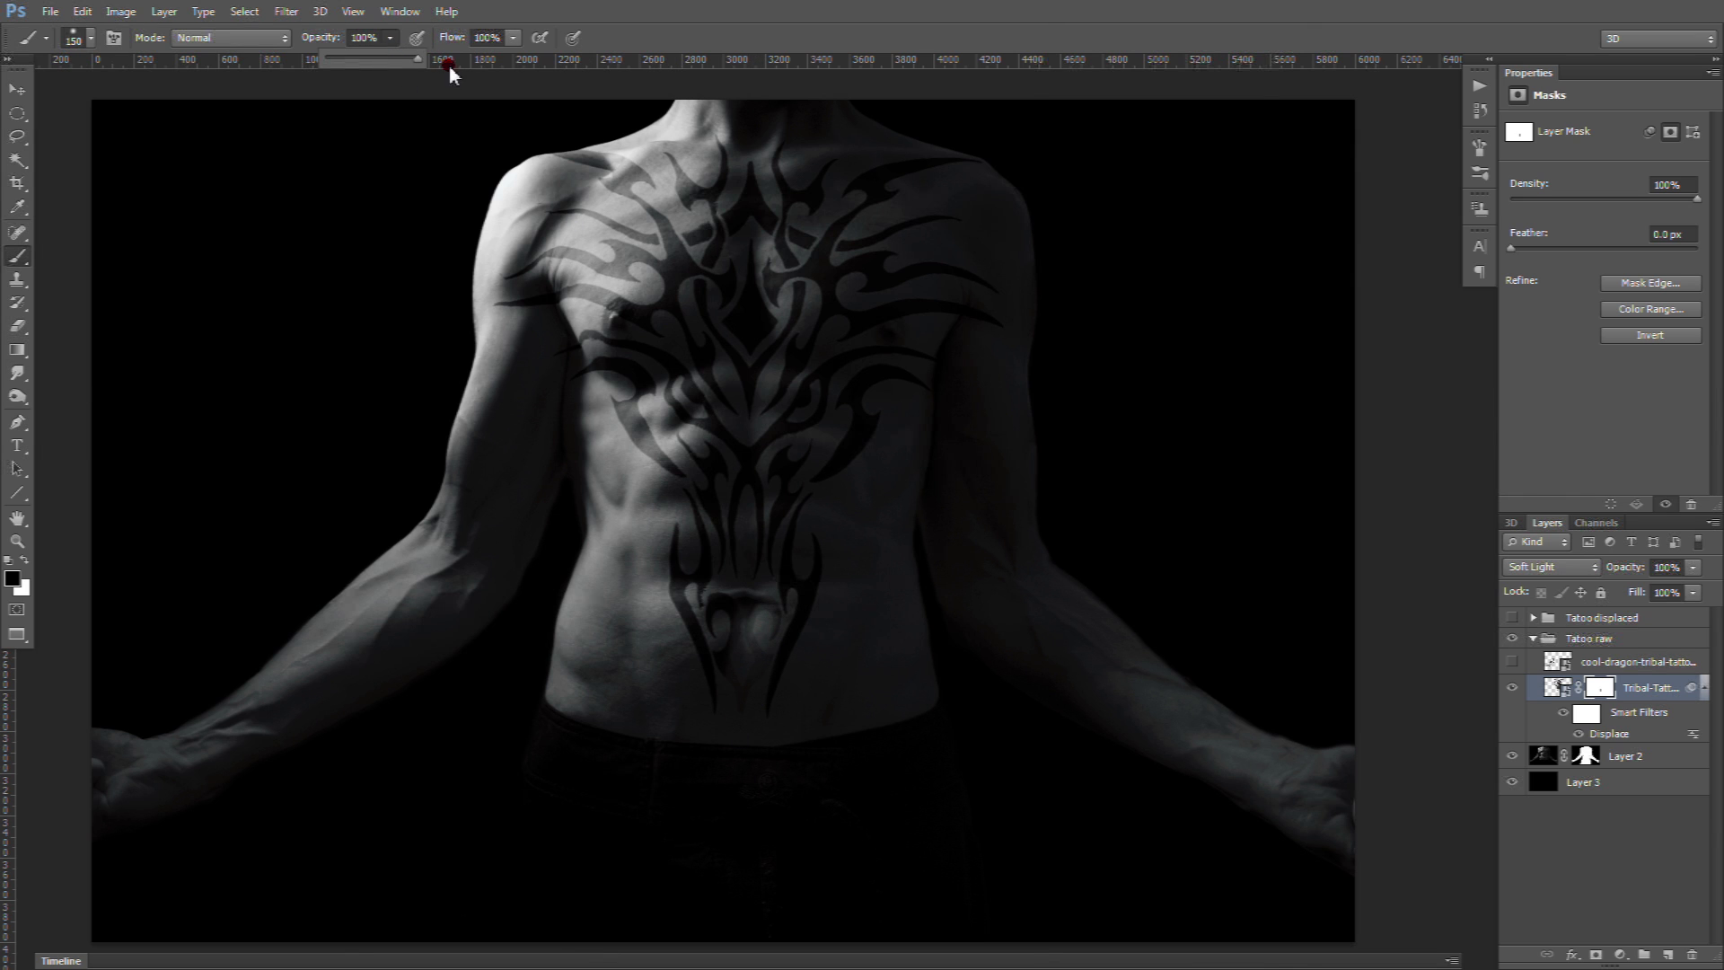
left_click(749, 585)
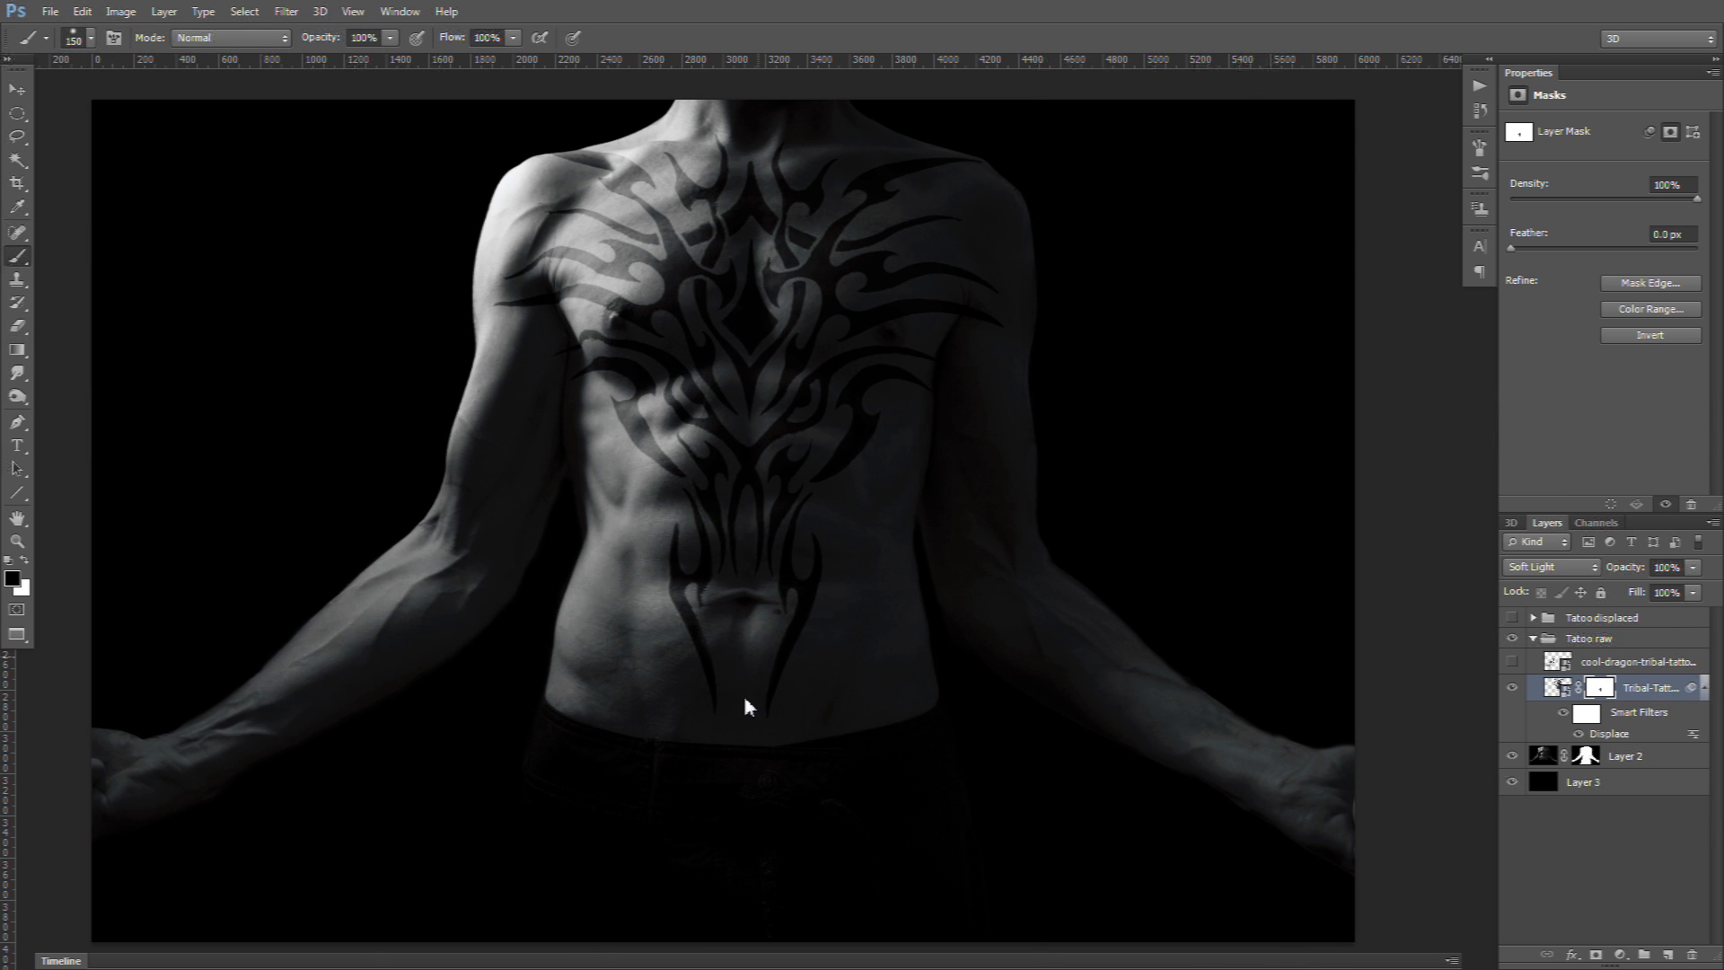
Step: Paint the tribal tattoo's mask to hide its tips over the brightly lit arm and clear the nipple, restoring nearby tattoo edges with white
left_click(16, 542)
mouse_move(592, 319)
left_mouse_down()
mouse_move(713, 324)
mouse_move(604, 297)
mouse_move(685, 277)
left_mouse_up()
left_click(18, 256)
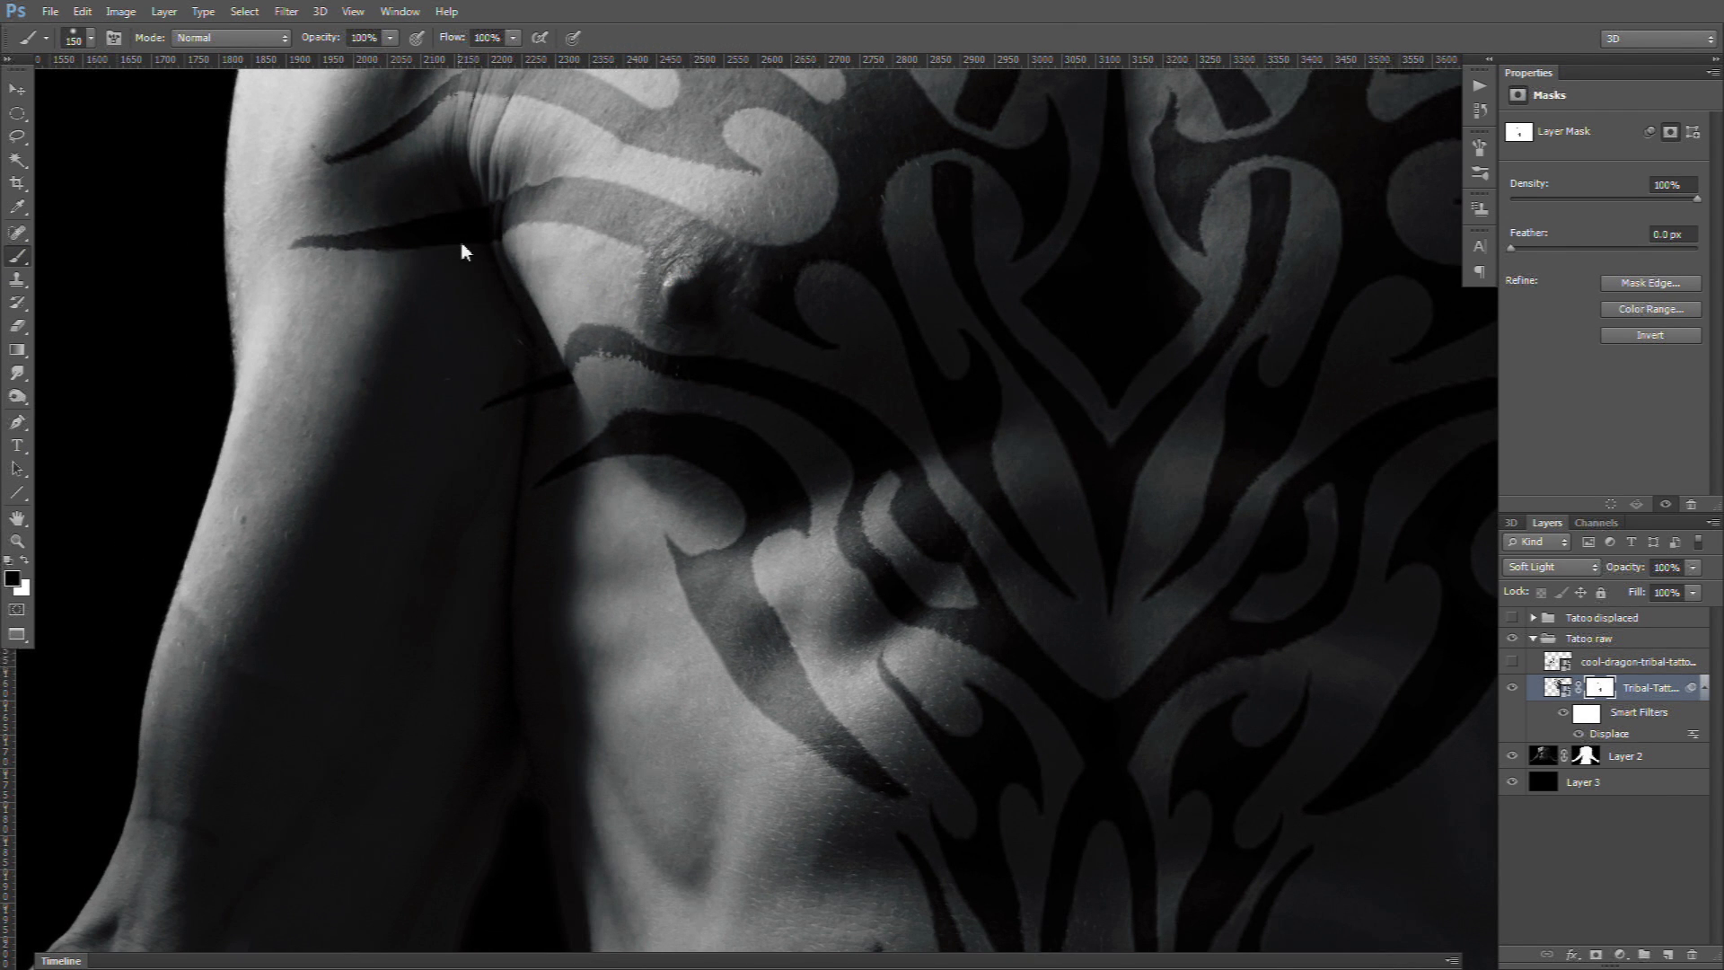
left_click_drag(461, 251, 368, 292)
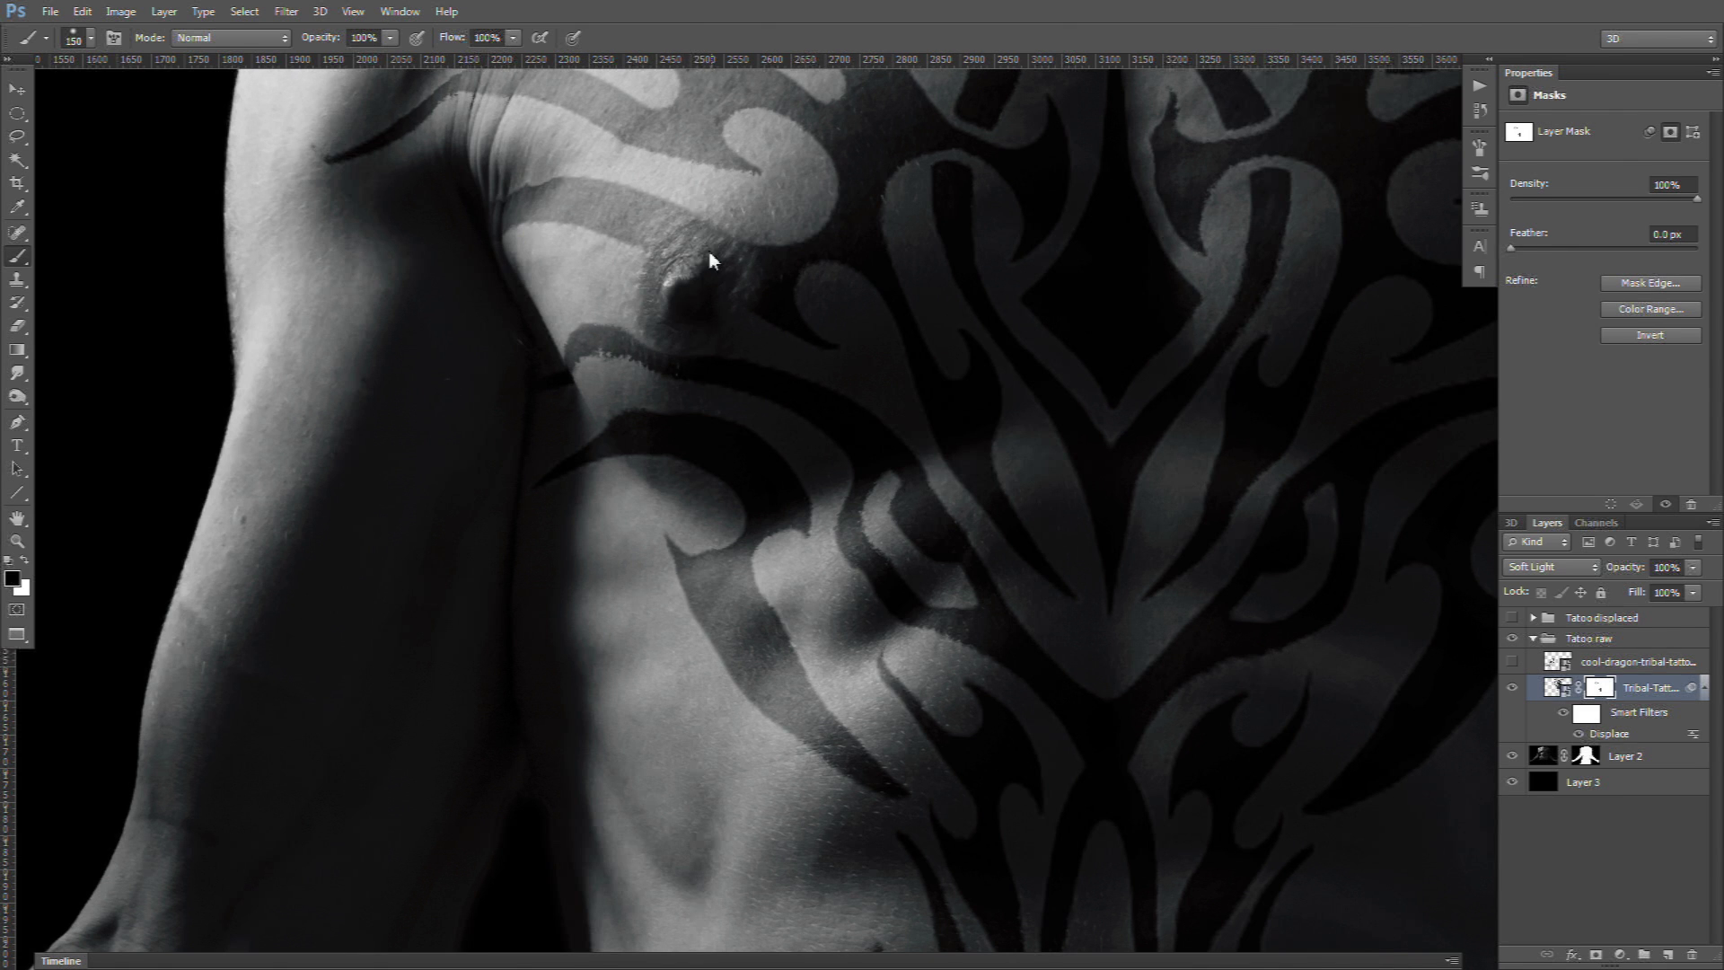
key("x")
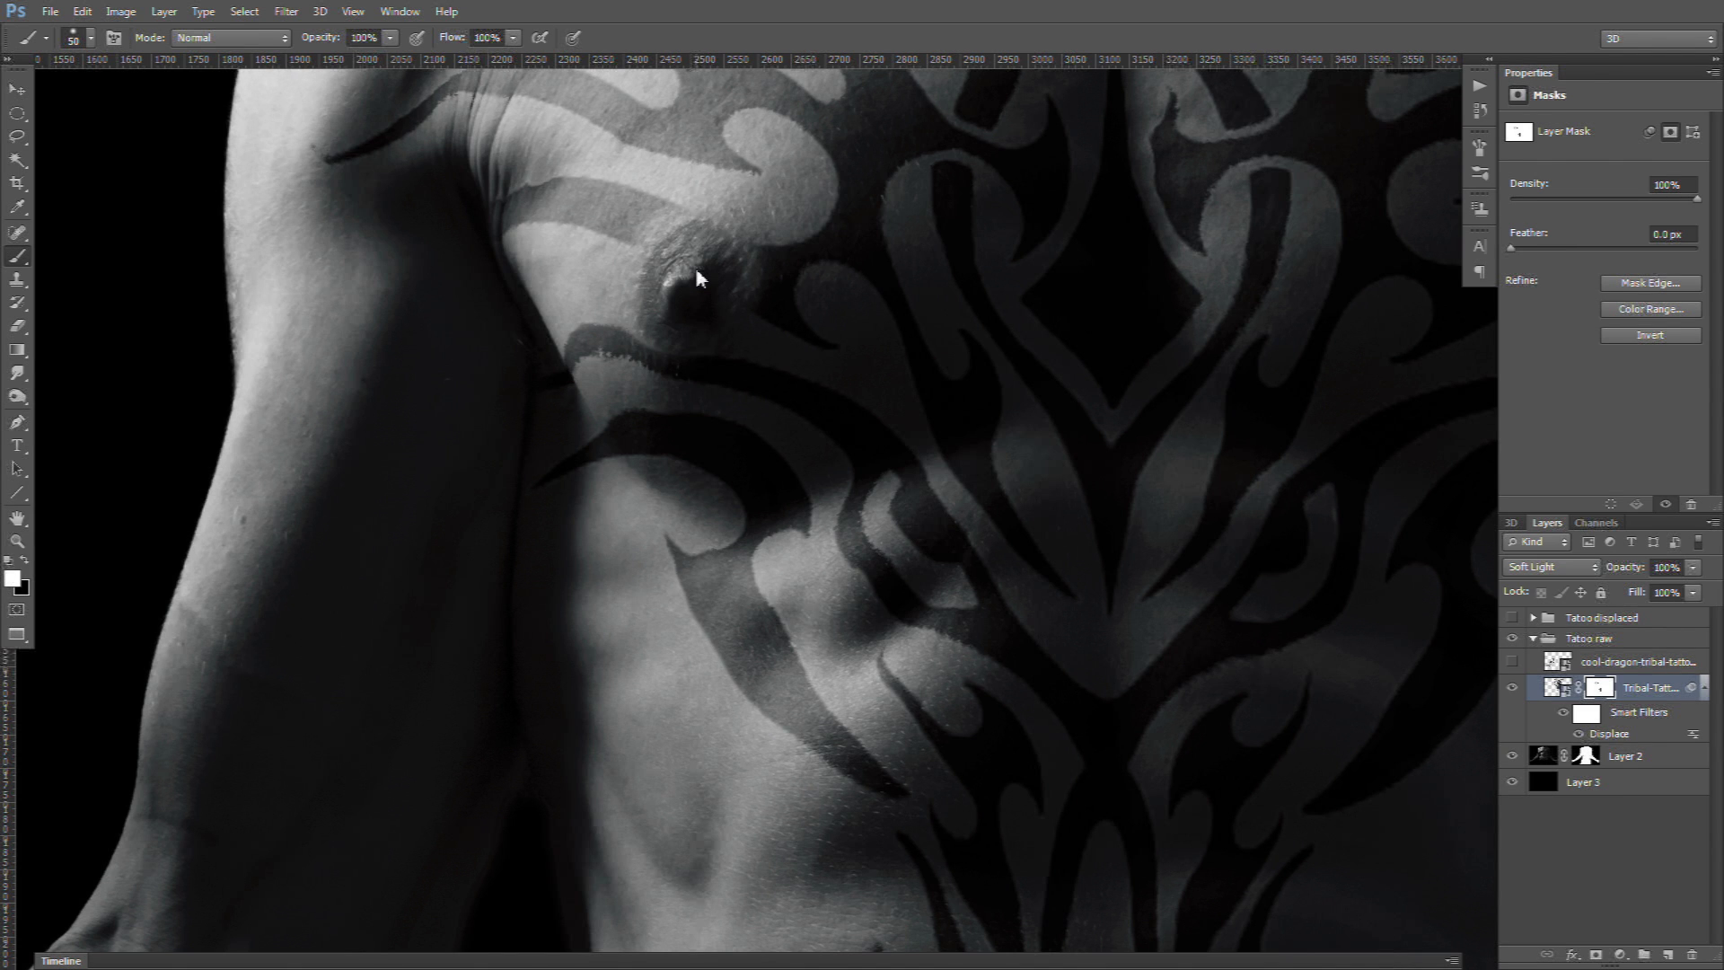
left_click_drag(665, 224, 647, 222)
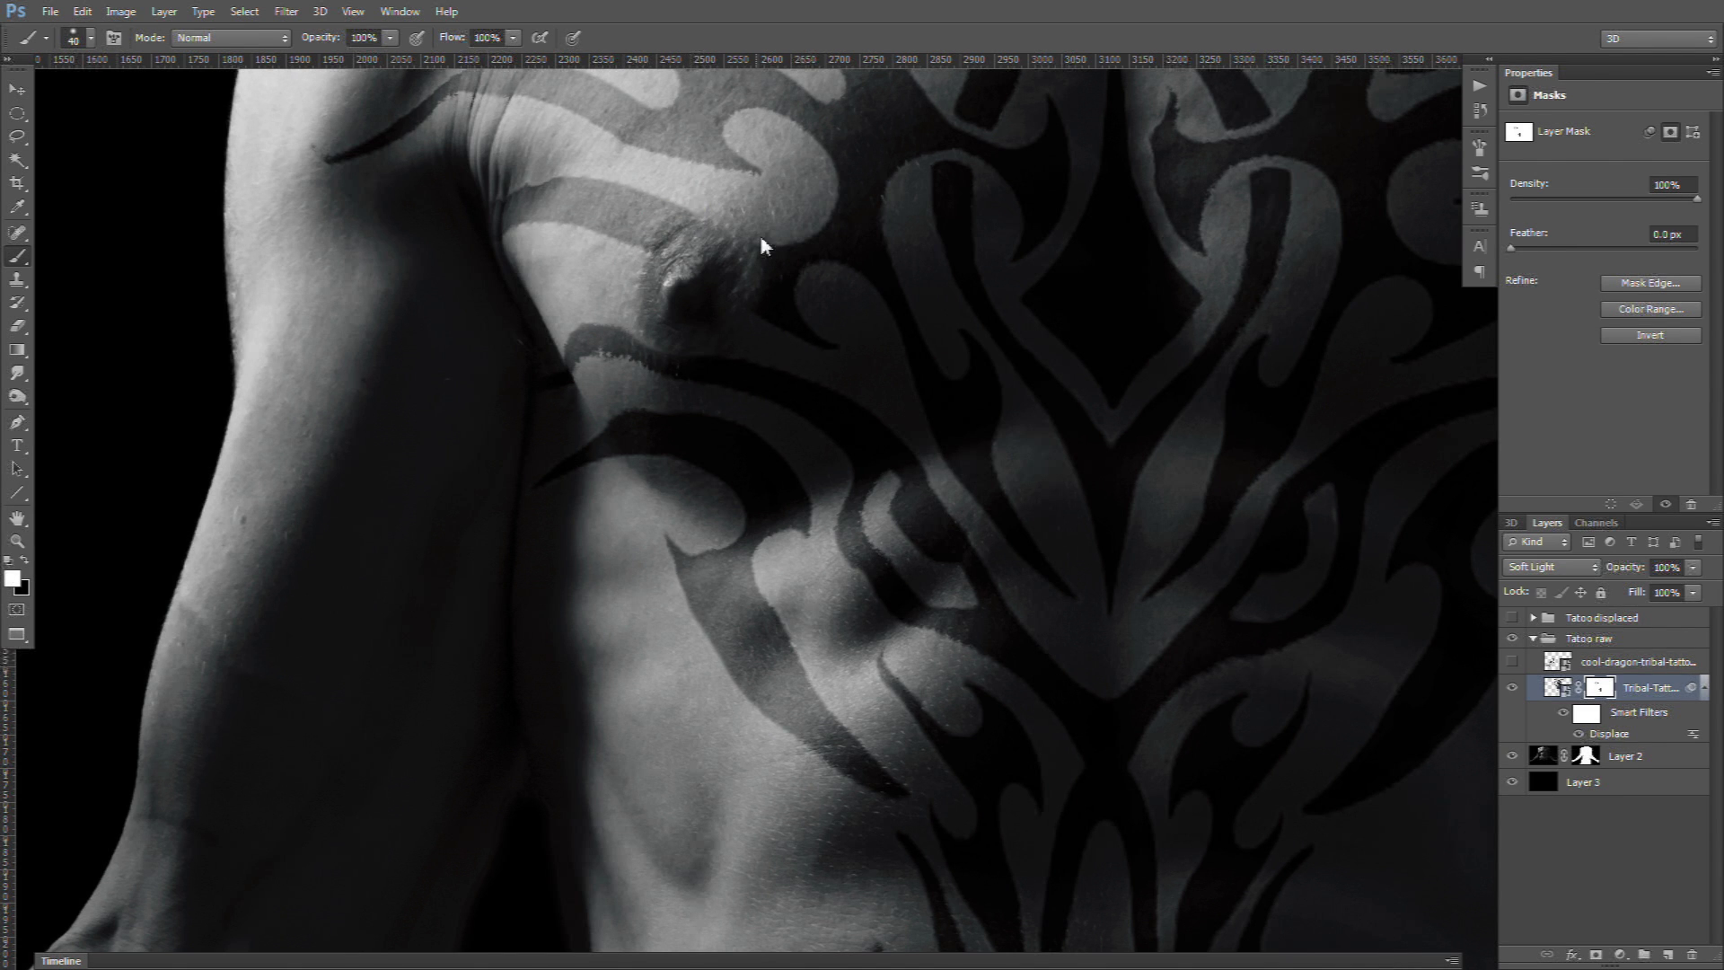
Step: Paint black on the tribal tattoo's mask to hide the spike that crosses onto the shadowed arm beside the armpit
scroll(755, 359, "right", 10)
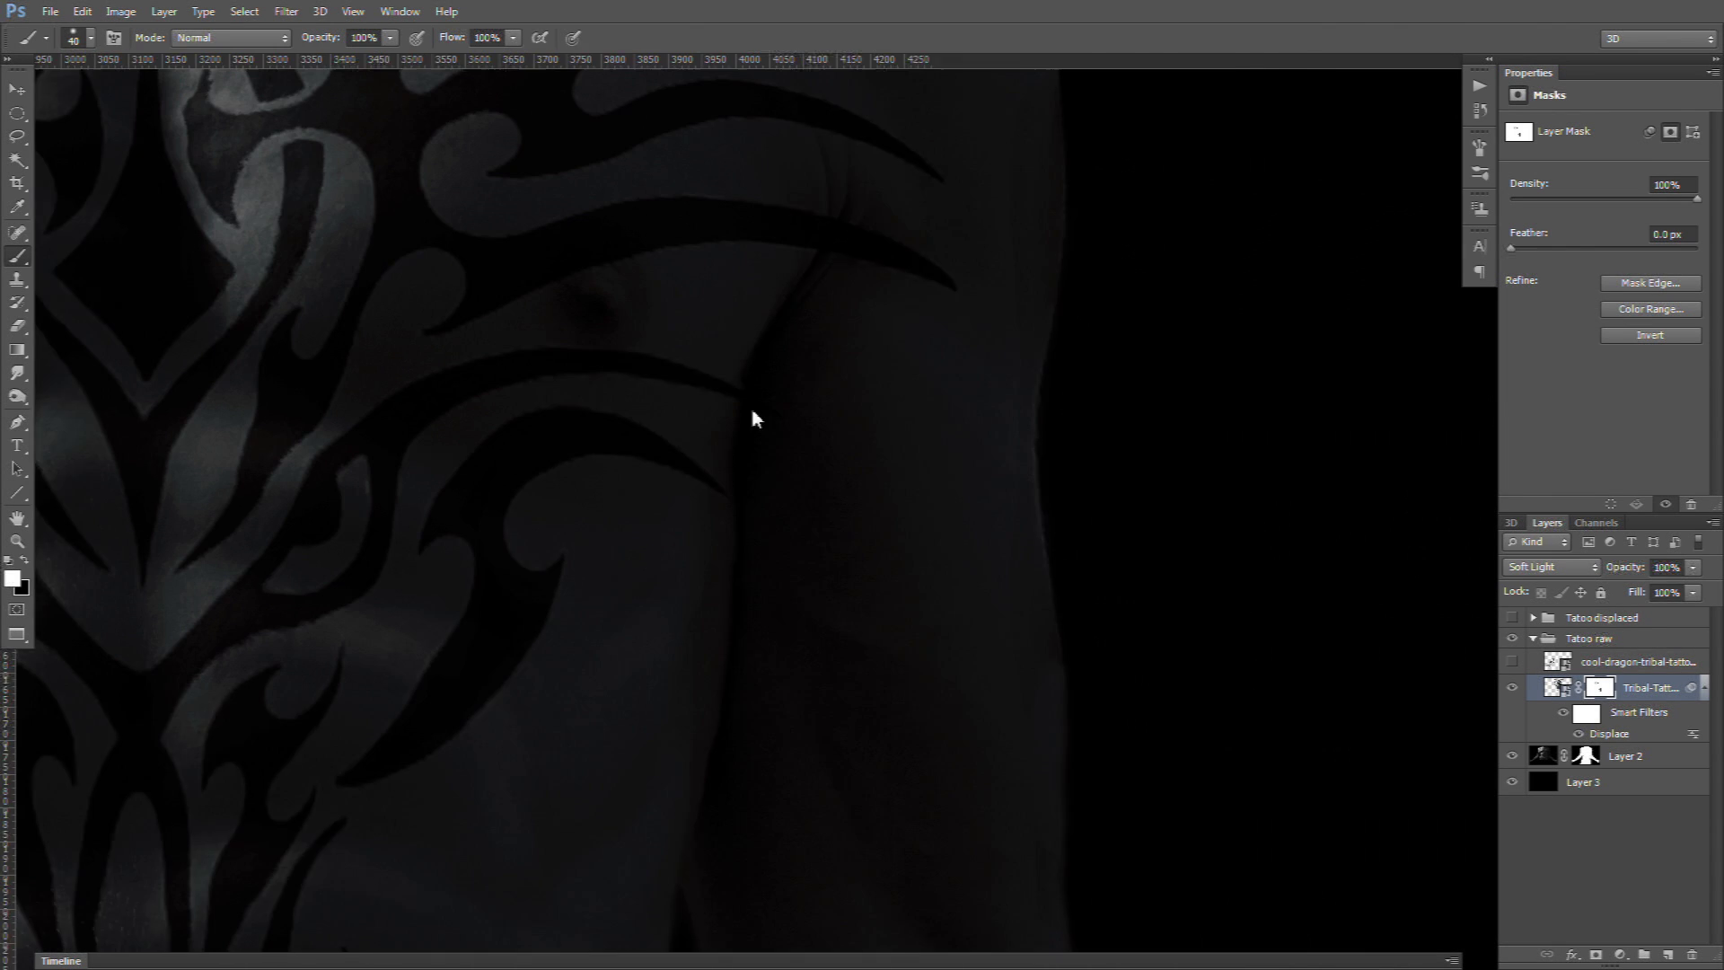
key("x")
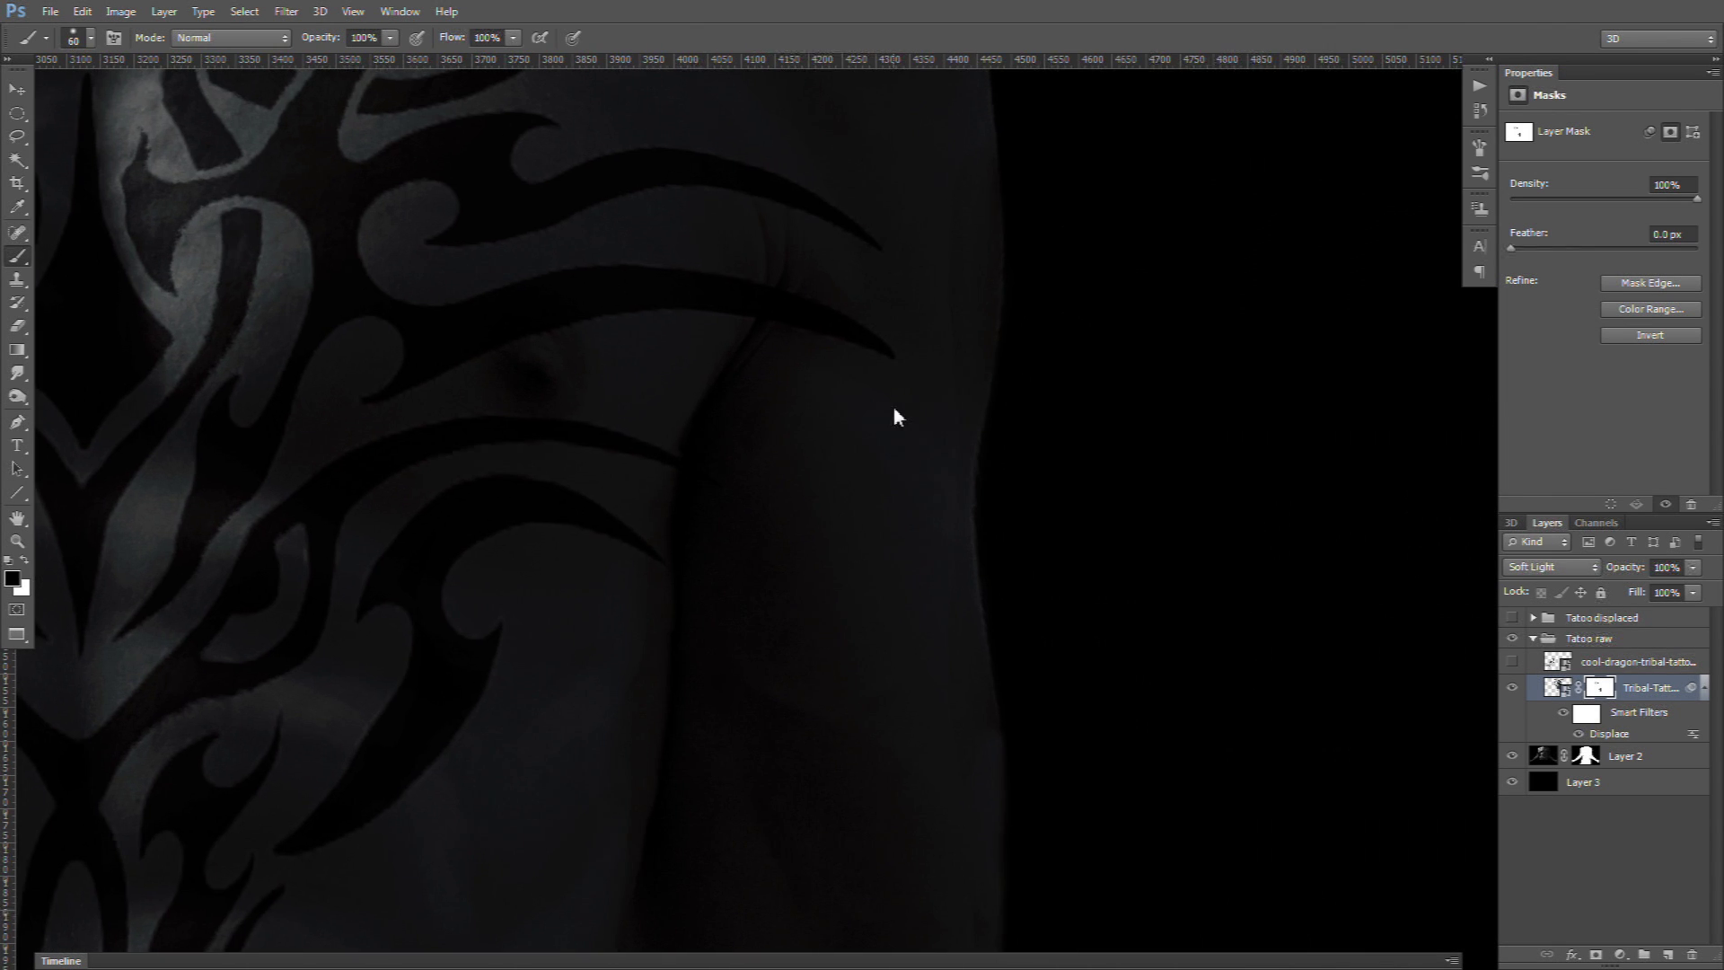
mouse_move(786, 372)
left_mouse_down()
mouse_move(837, 383)
mouse_move(905, 327)
mouse_move(817, 281)
left_mouse_up()
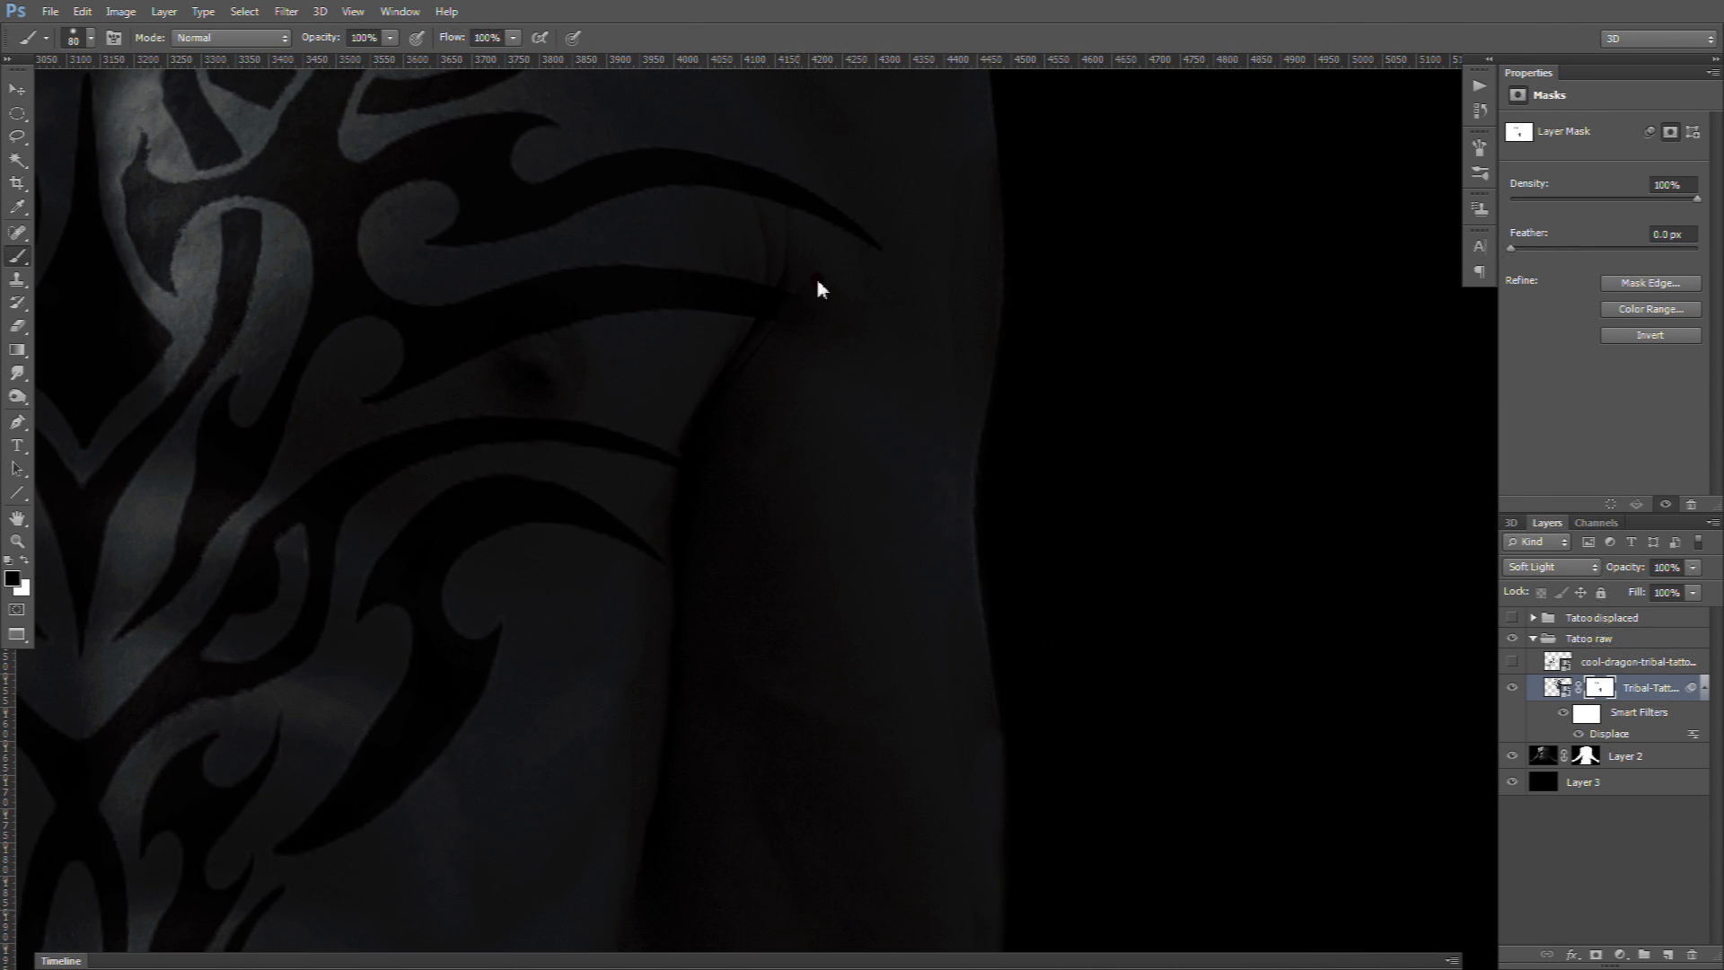
scroll(715, 574, "left", 5)
scroll(866, 469, "up", 6)
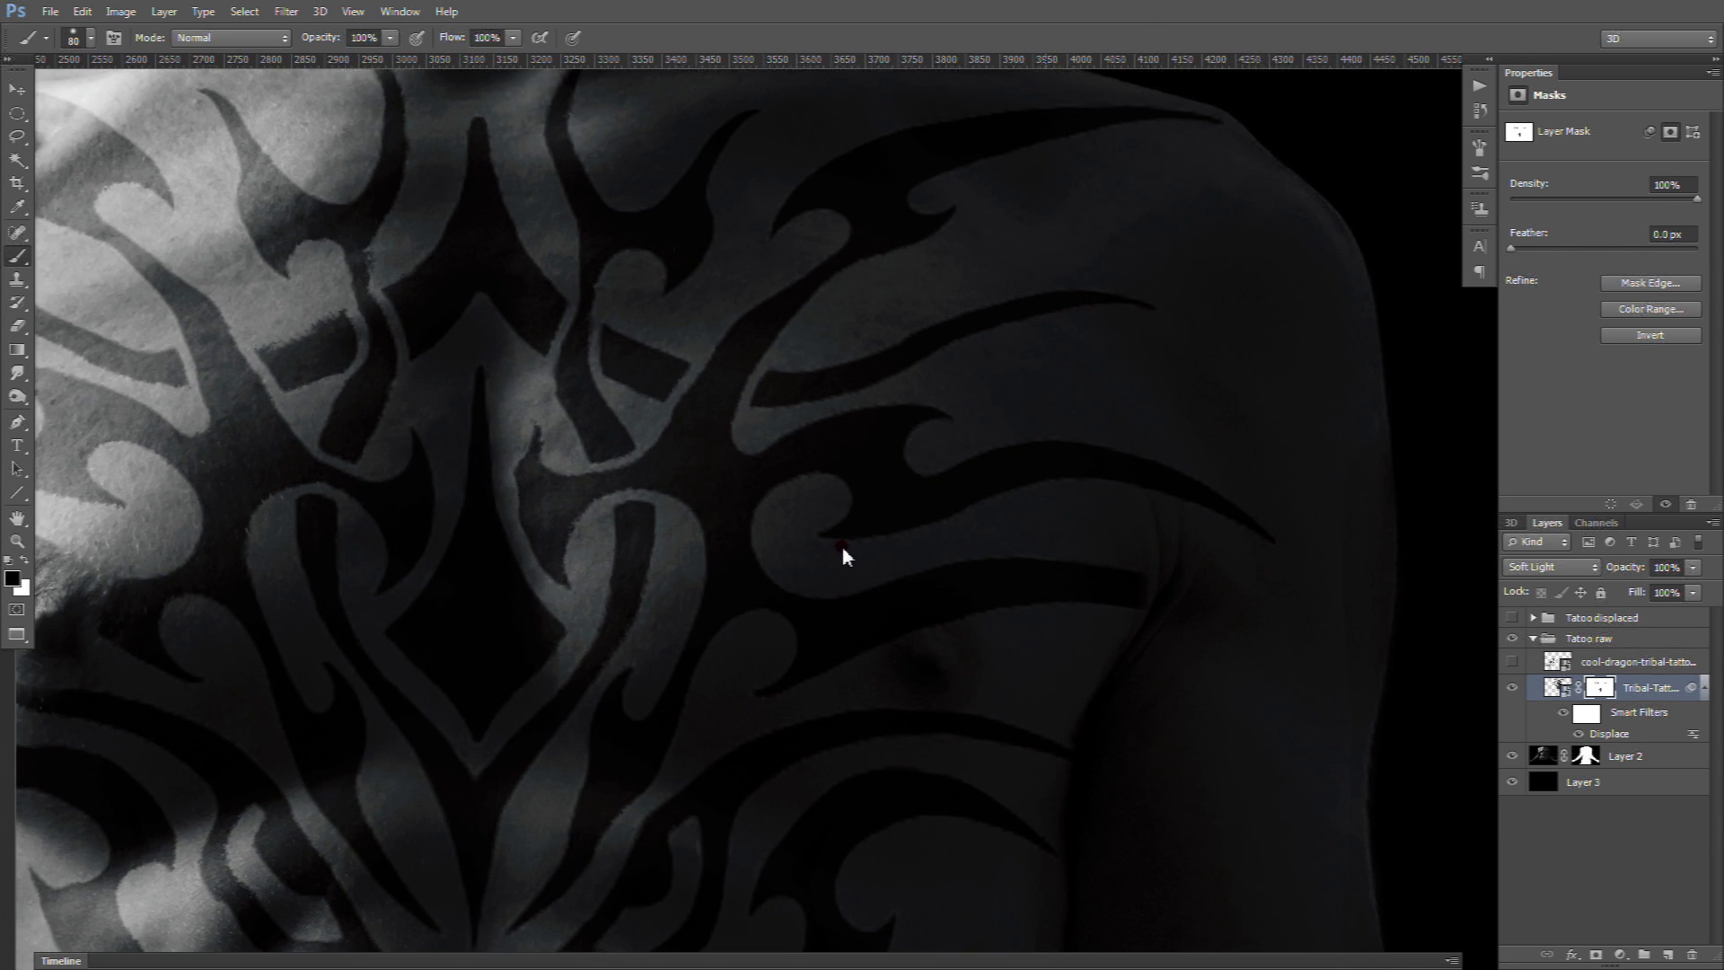
scroll(1088, 663, "down", 2)
scroll(1089, 663, "left", 2)
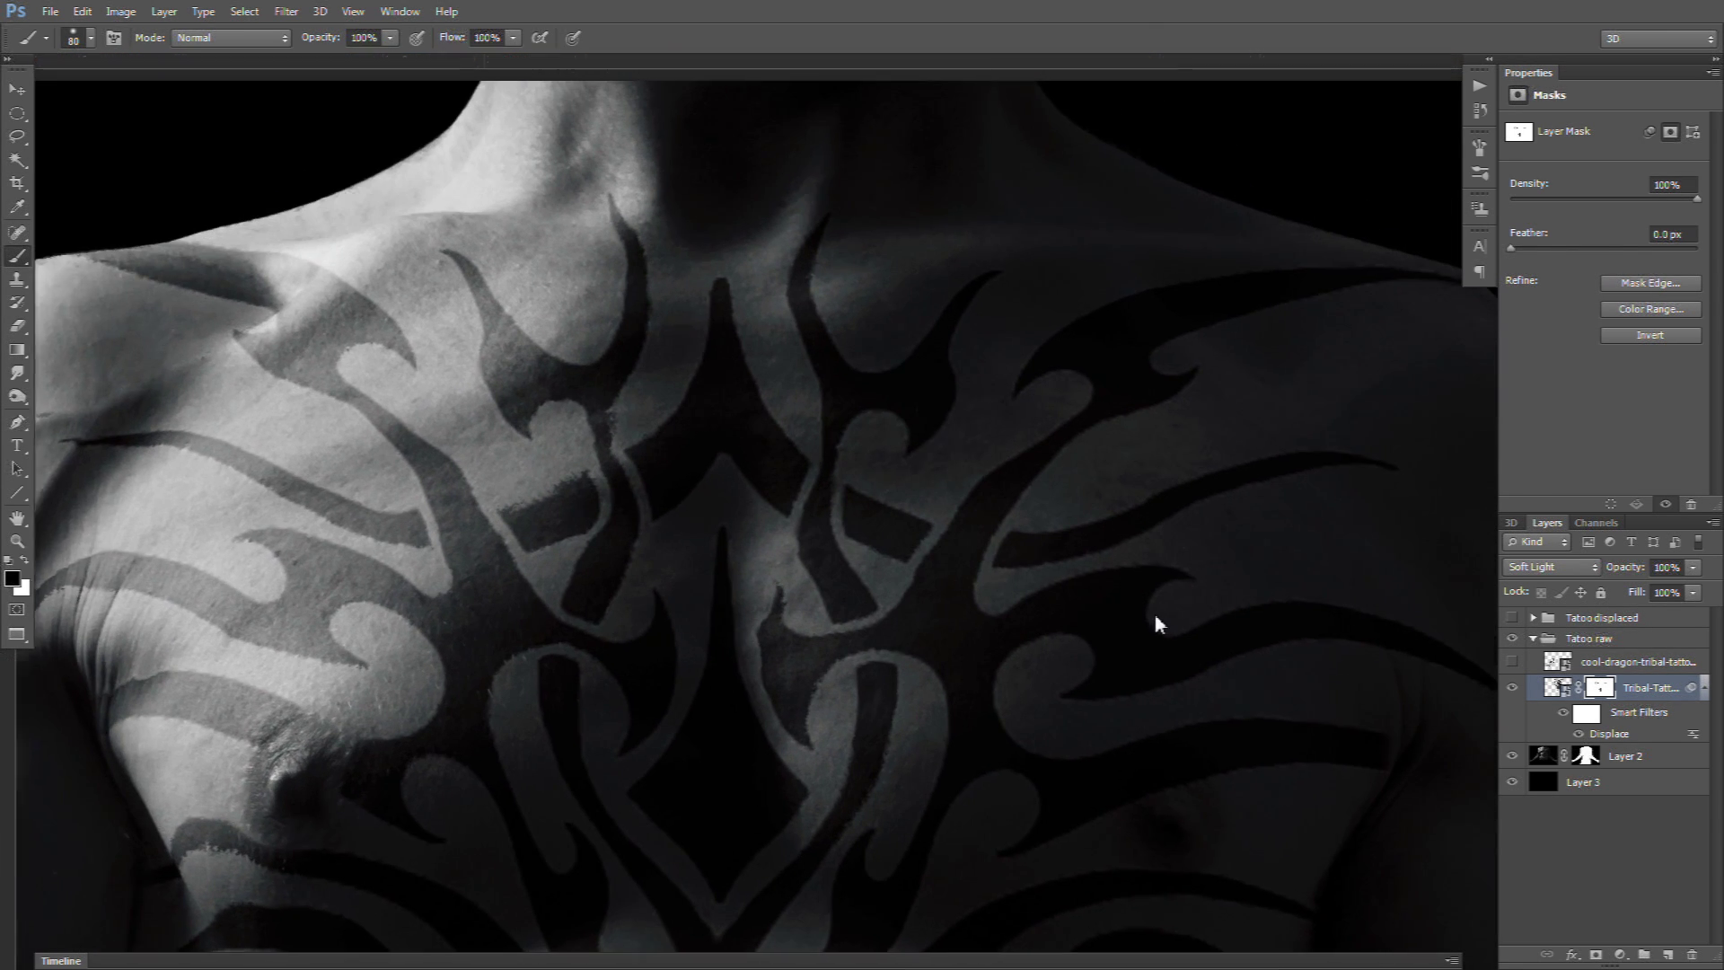
Step: Lower the opacity of the tribal chest tattoo layer to 75%
double_click(17, 543)
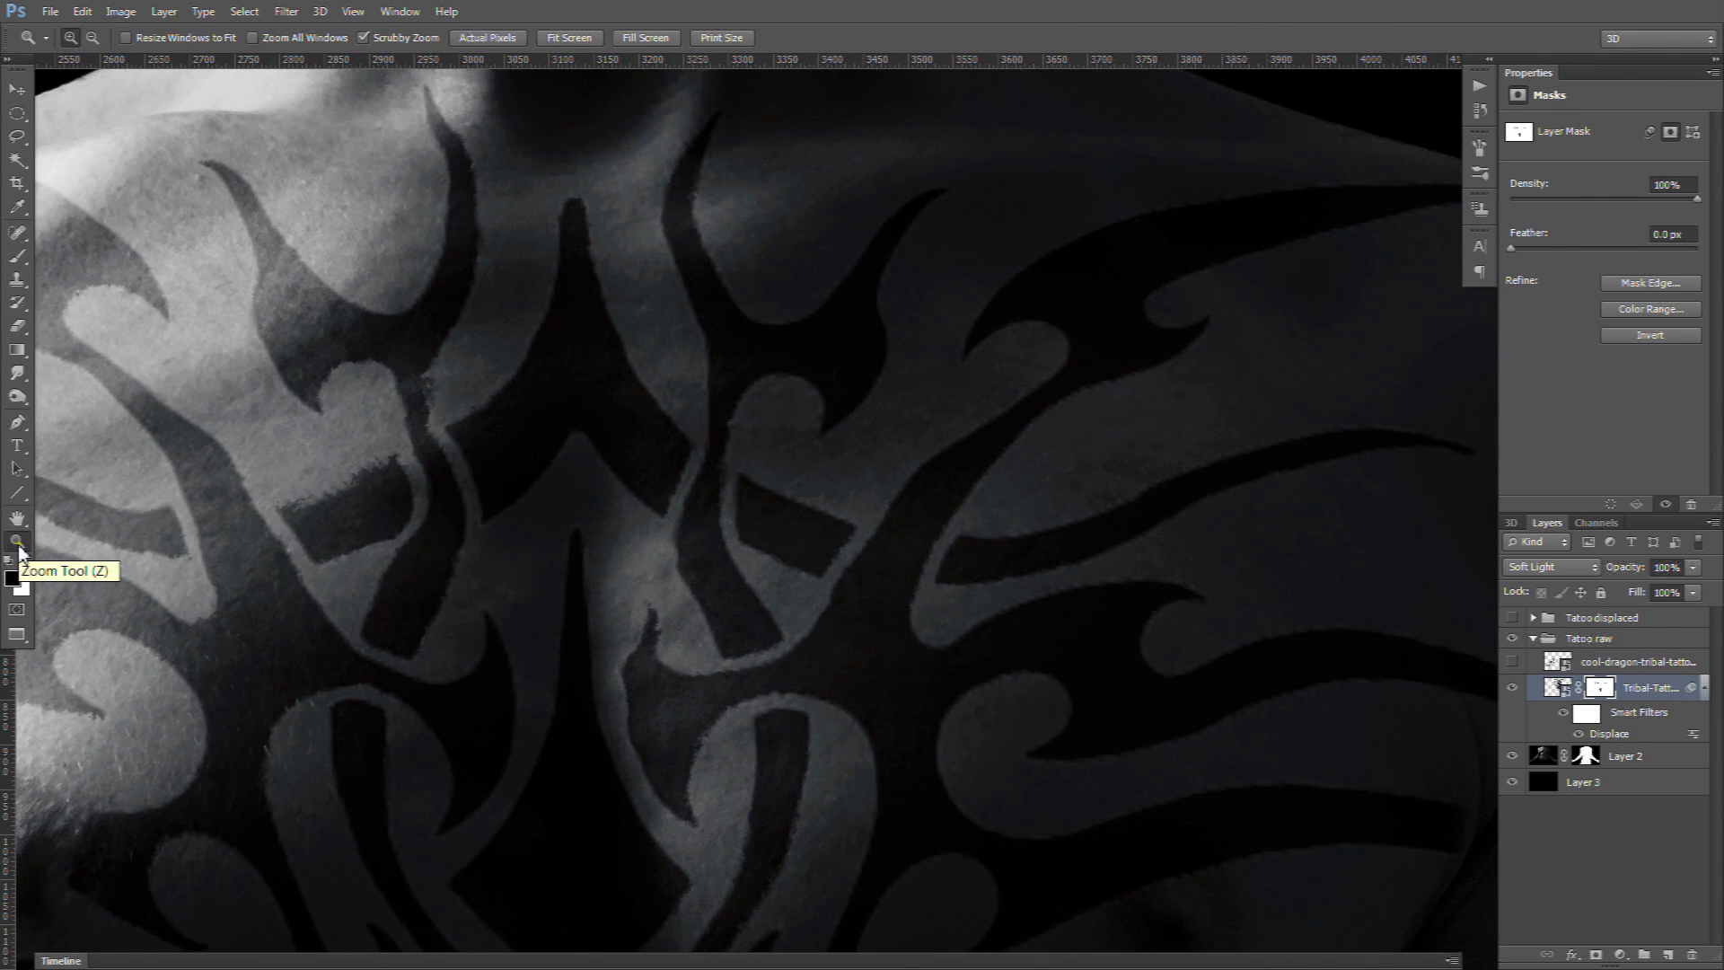
double_click(17, 518)
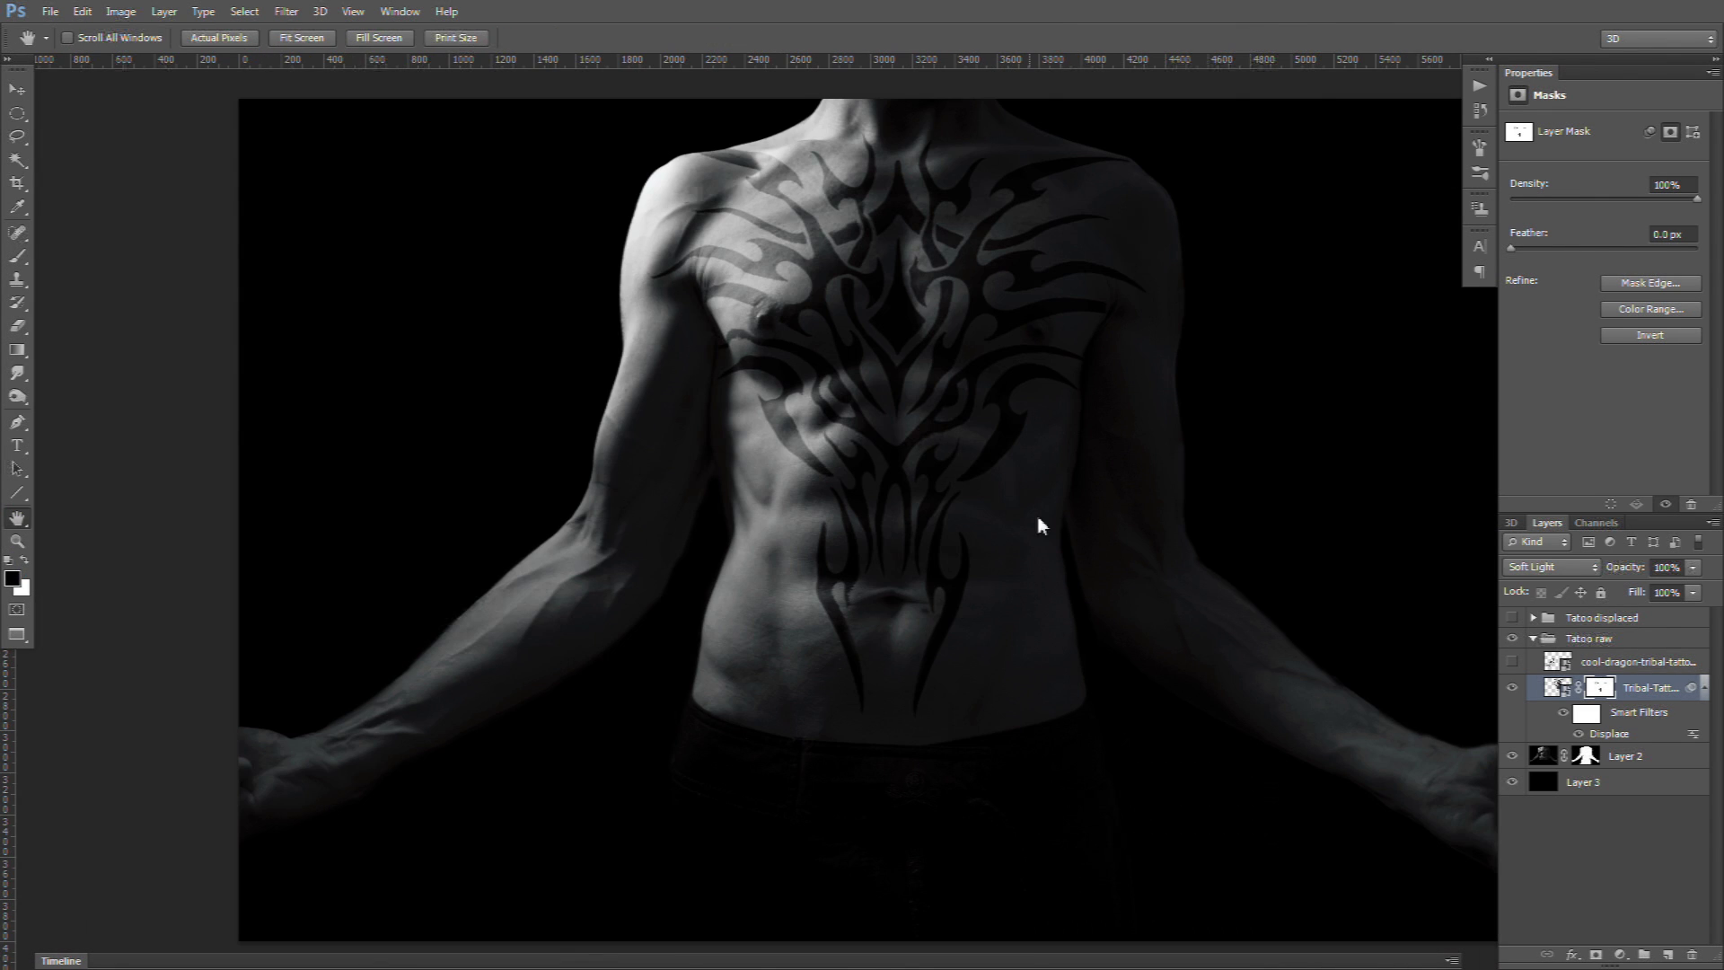
left_click_drag(1065, 440, 981, 554)
left_click(1693, 567)
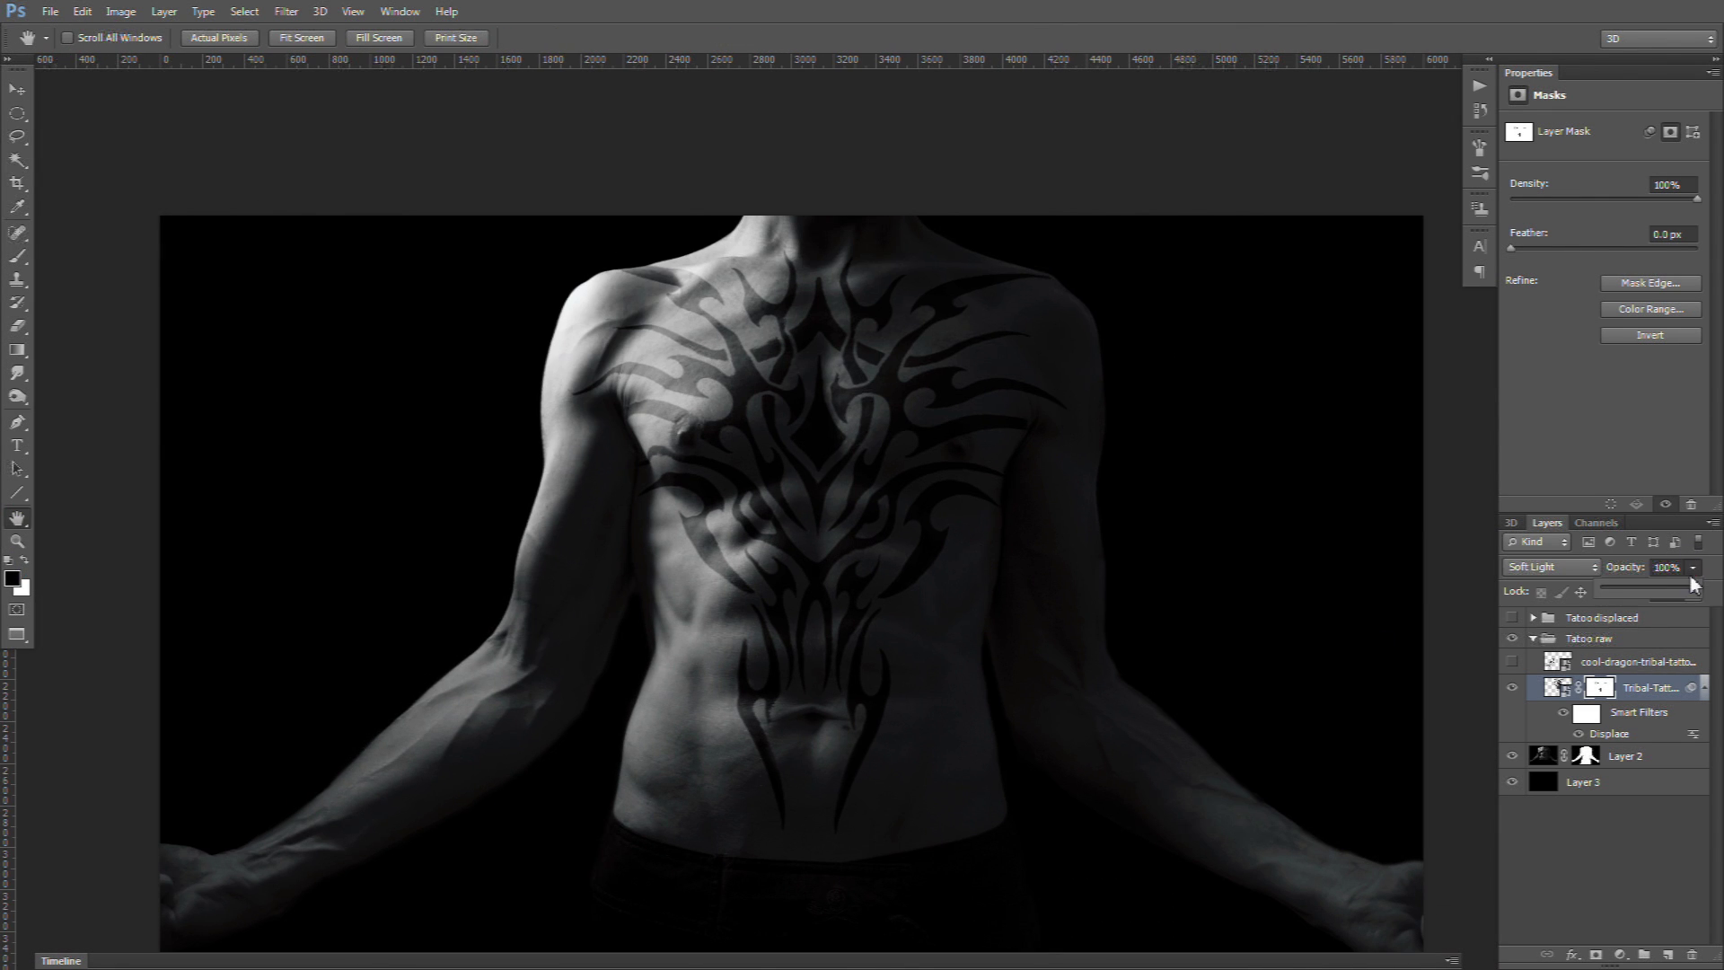
left_click_drag(1660, 594, 1676, 596)
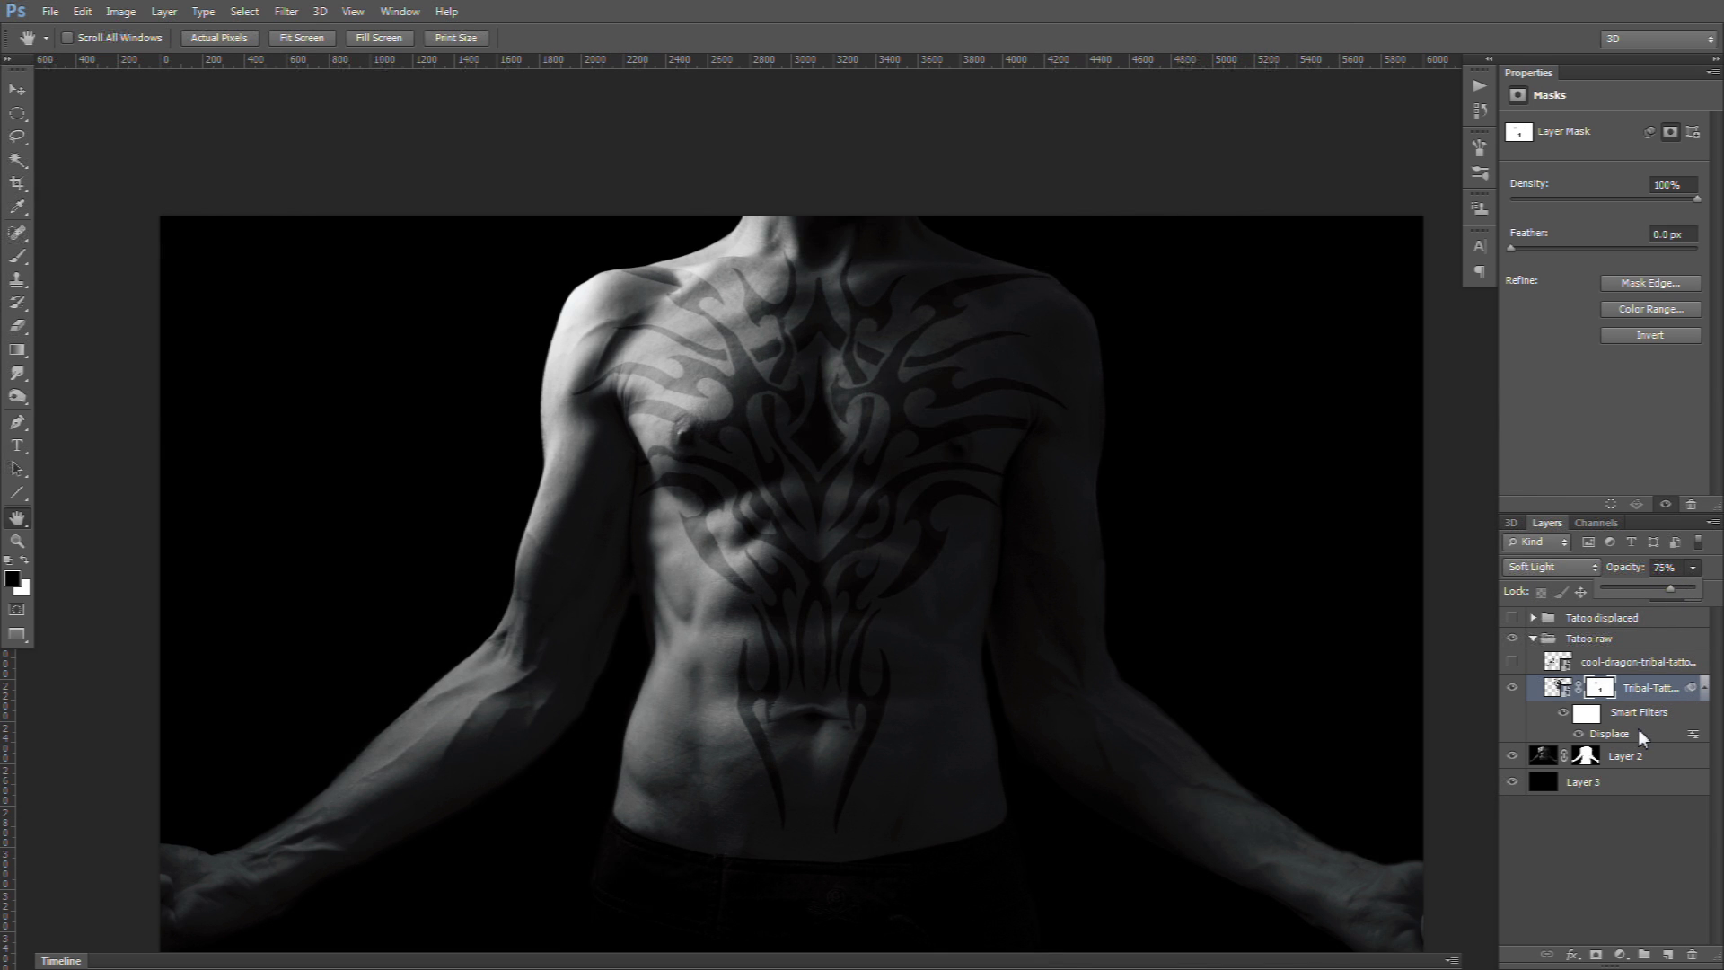
Step: Show and select the cool-dragon-tribal-tattoo layer on the arm, and prepare it for smart filters
left_click(1565, 662)
left_click(1512, 662)
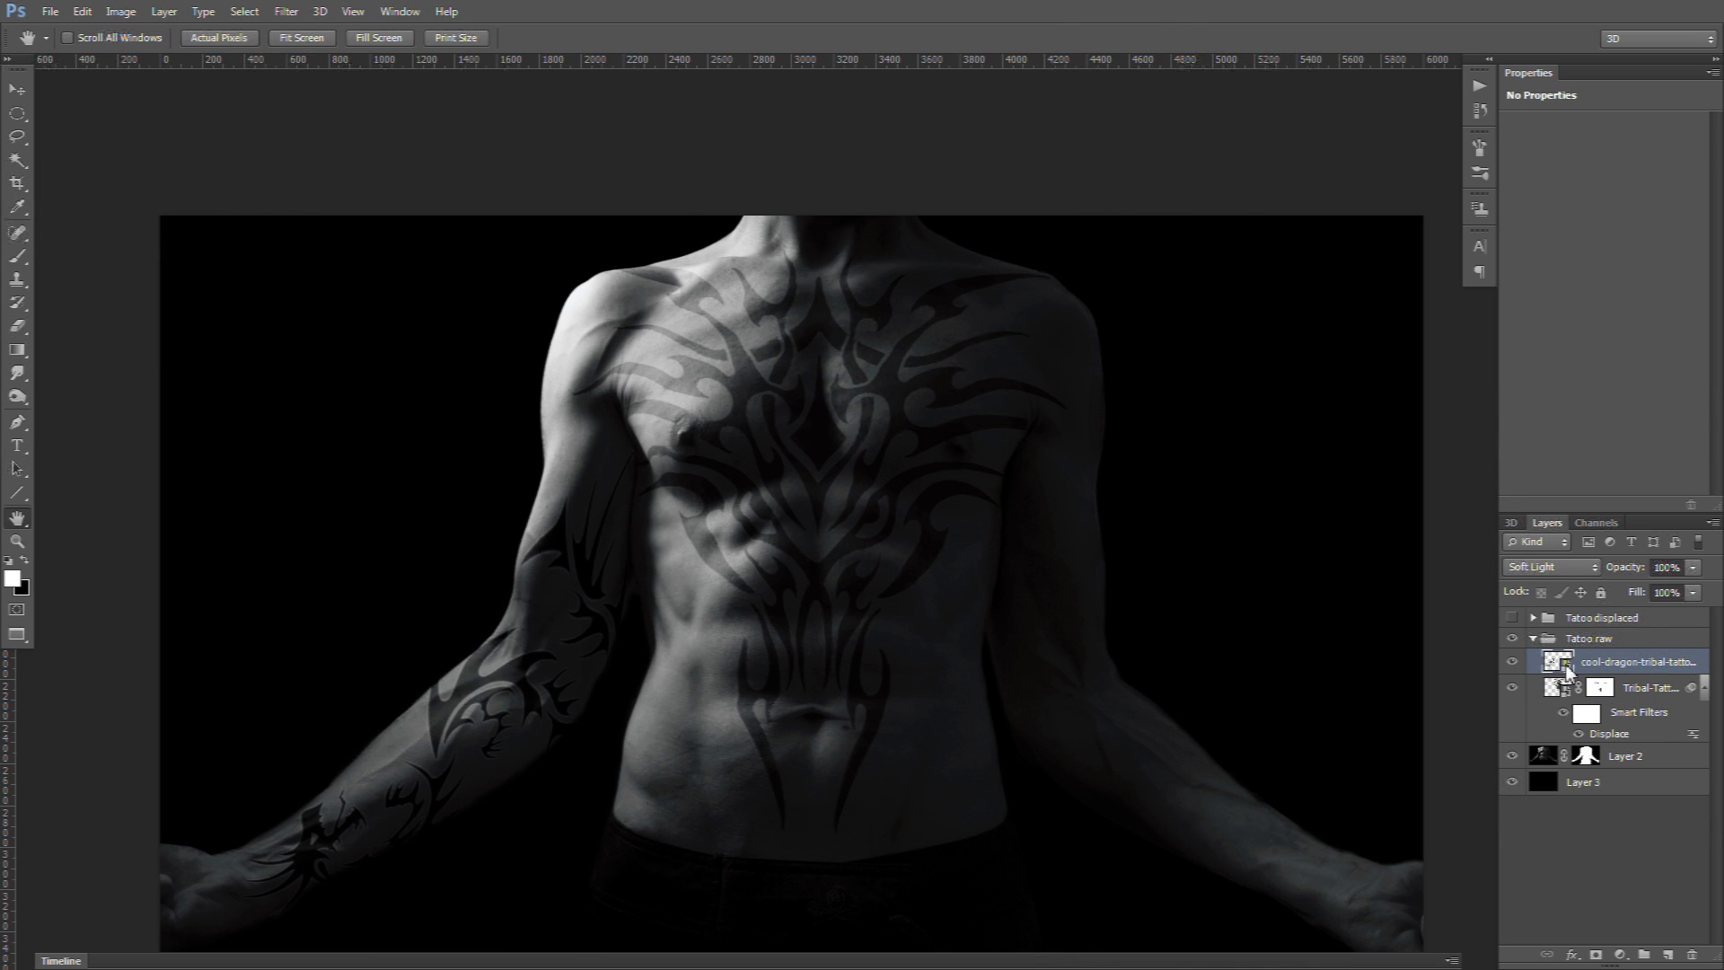
right_click(1567, 669)
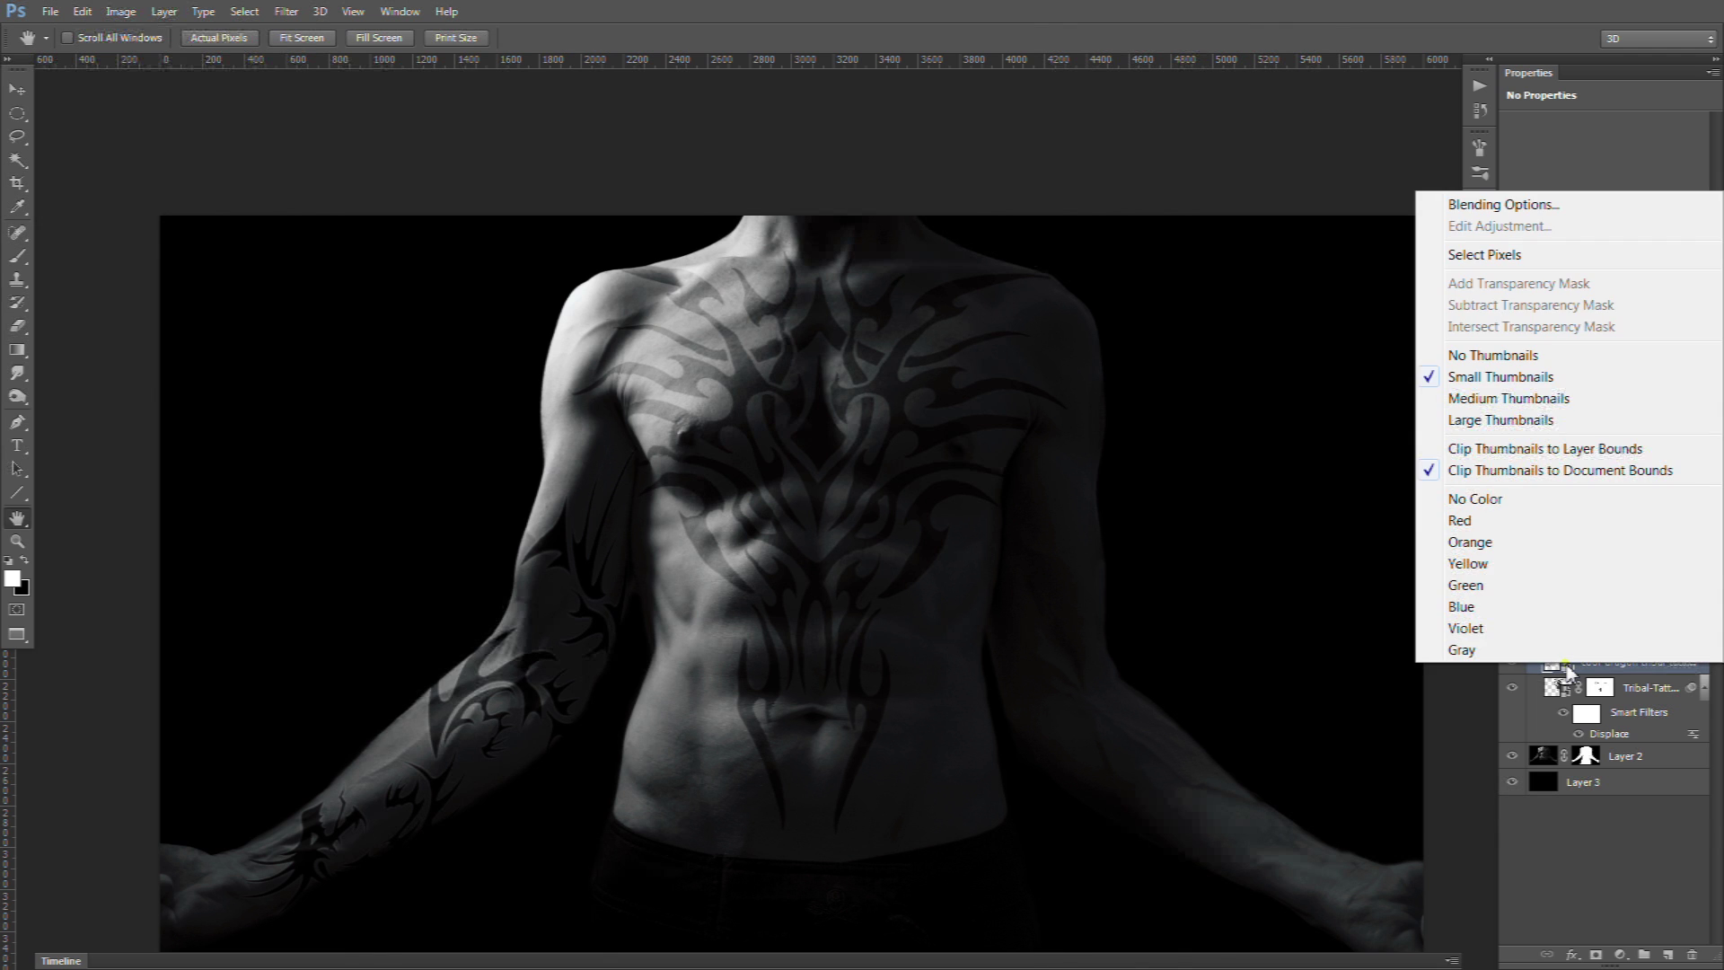
key("Escape")
right_click(1607, 662)
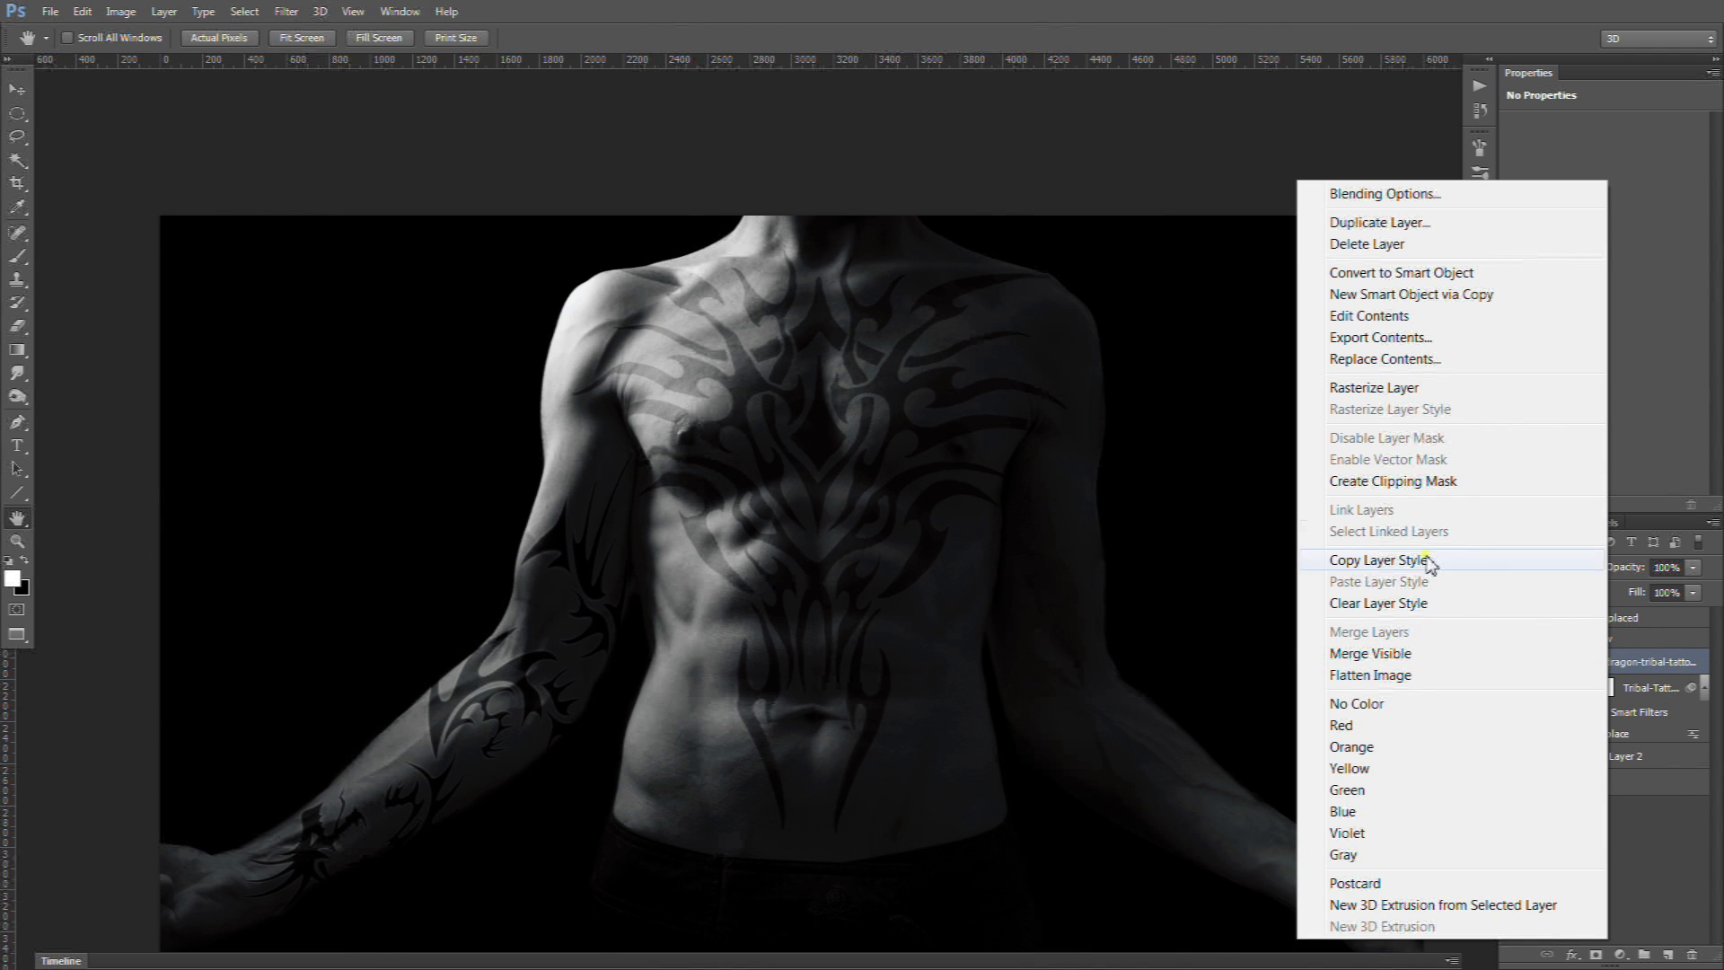
left_click(1401, 387)
left_click(285, 12)
left_click(320, 63)
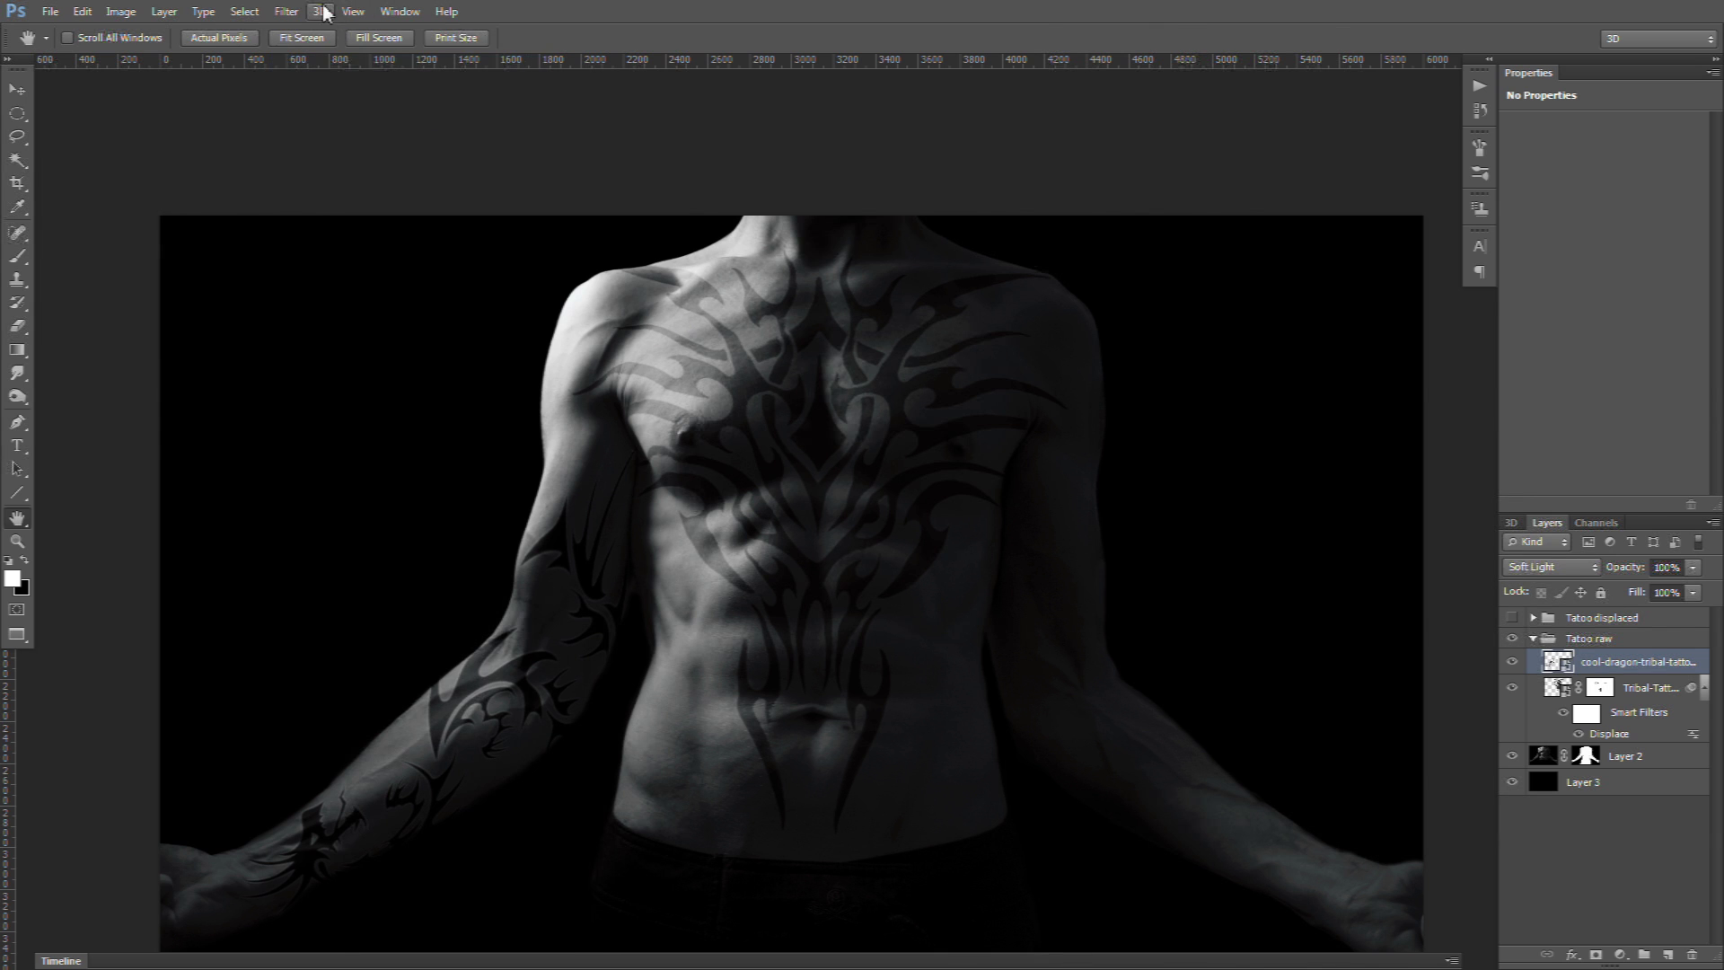
Step: Apply the Displace filter to the dragon tattoo with both scales at 20 and _DSC0282-Tattoo displacement.psd as the map
left_click(285, 12)
mouse_move(339, 261)
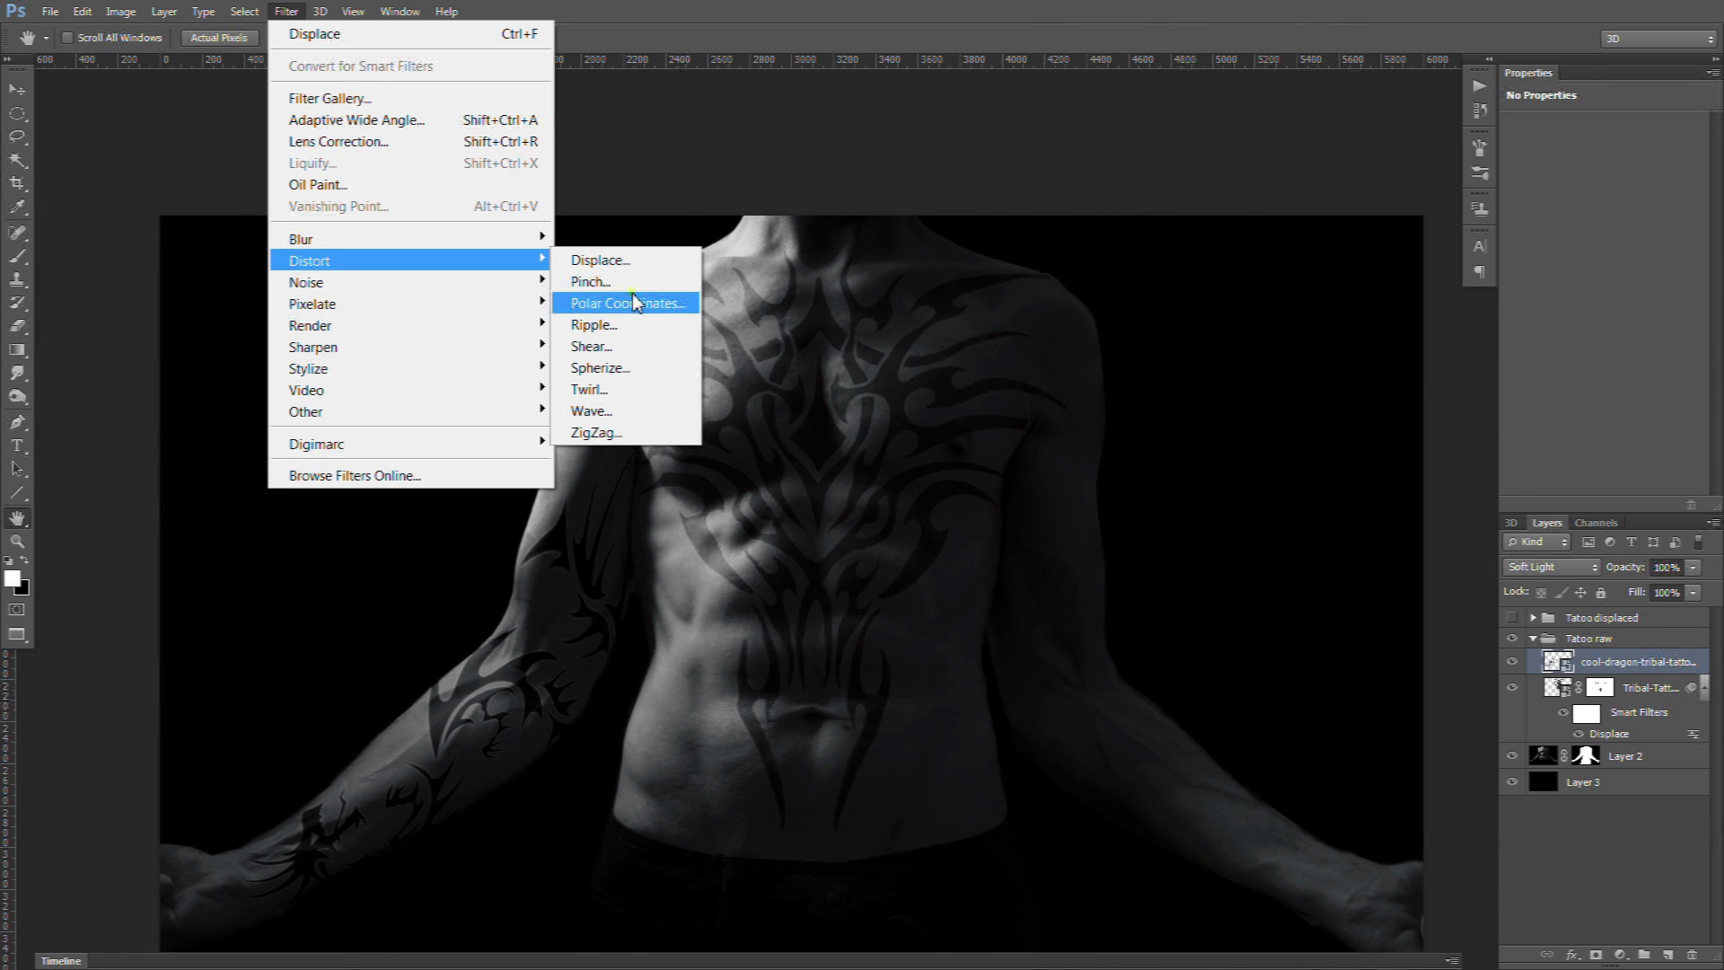
left_click(600, 261)
left_click(932, 296)
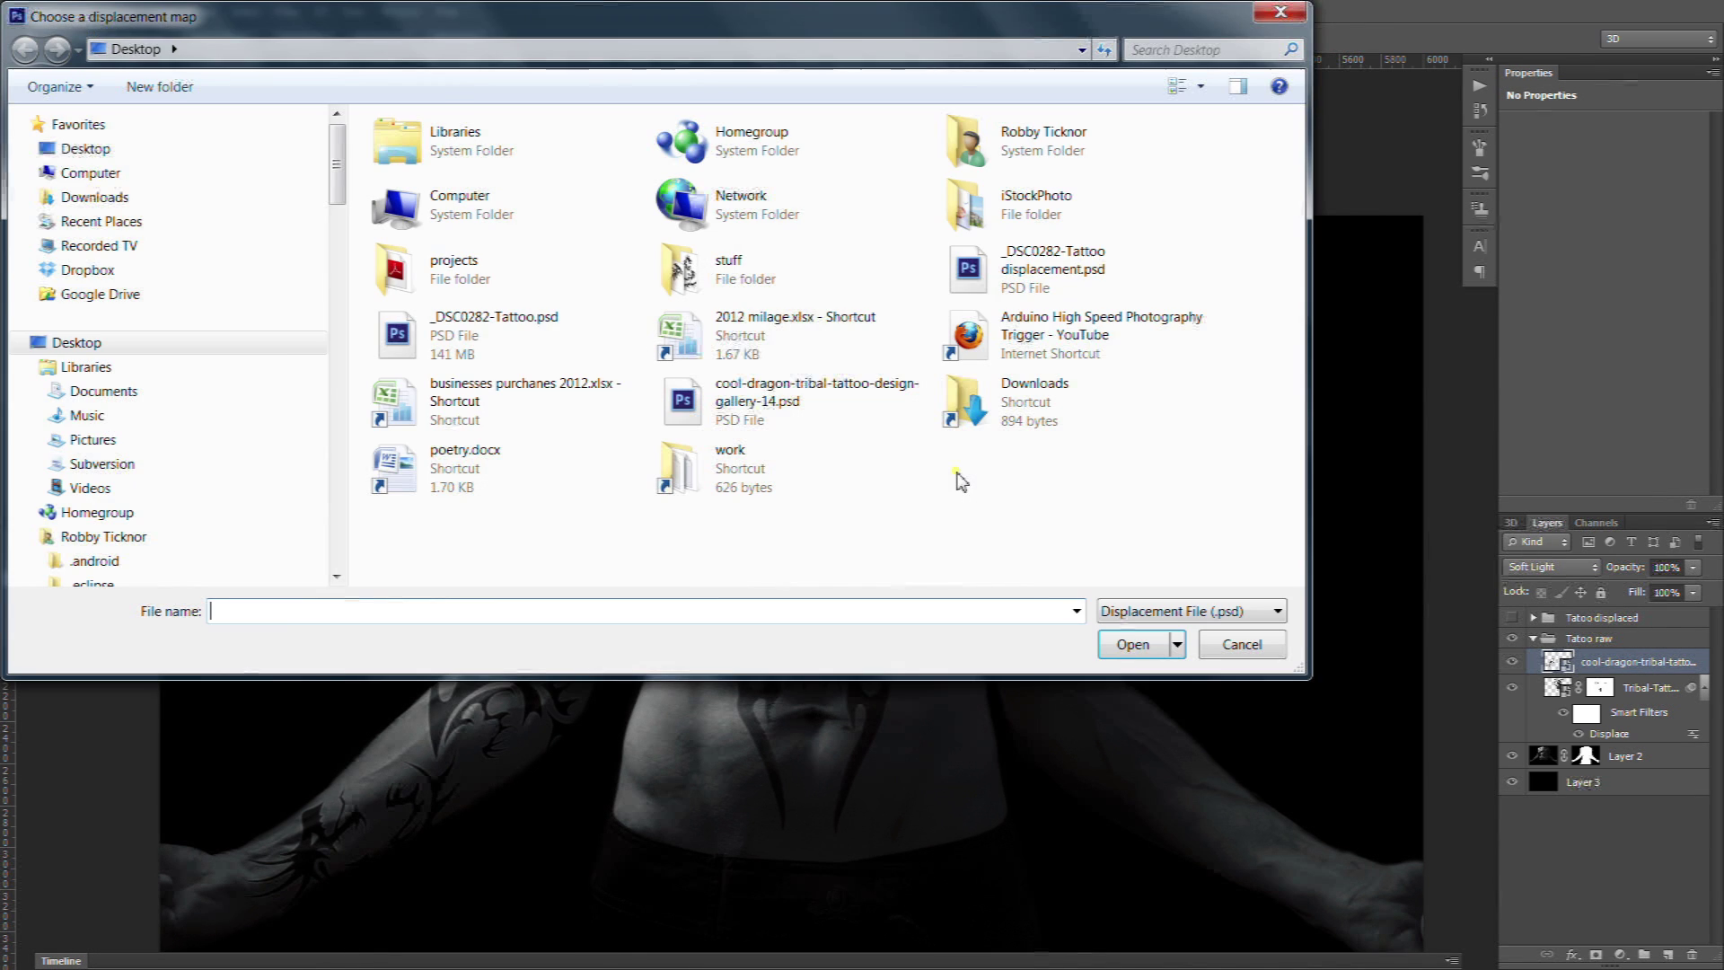
double_click(1031, 282)
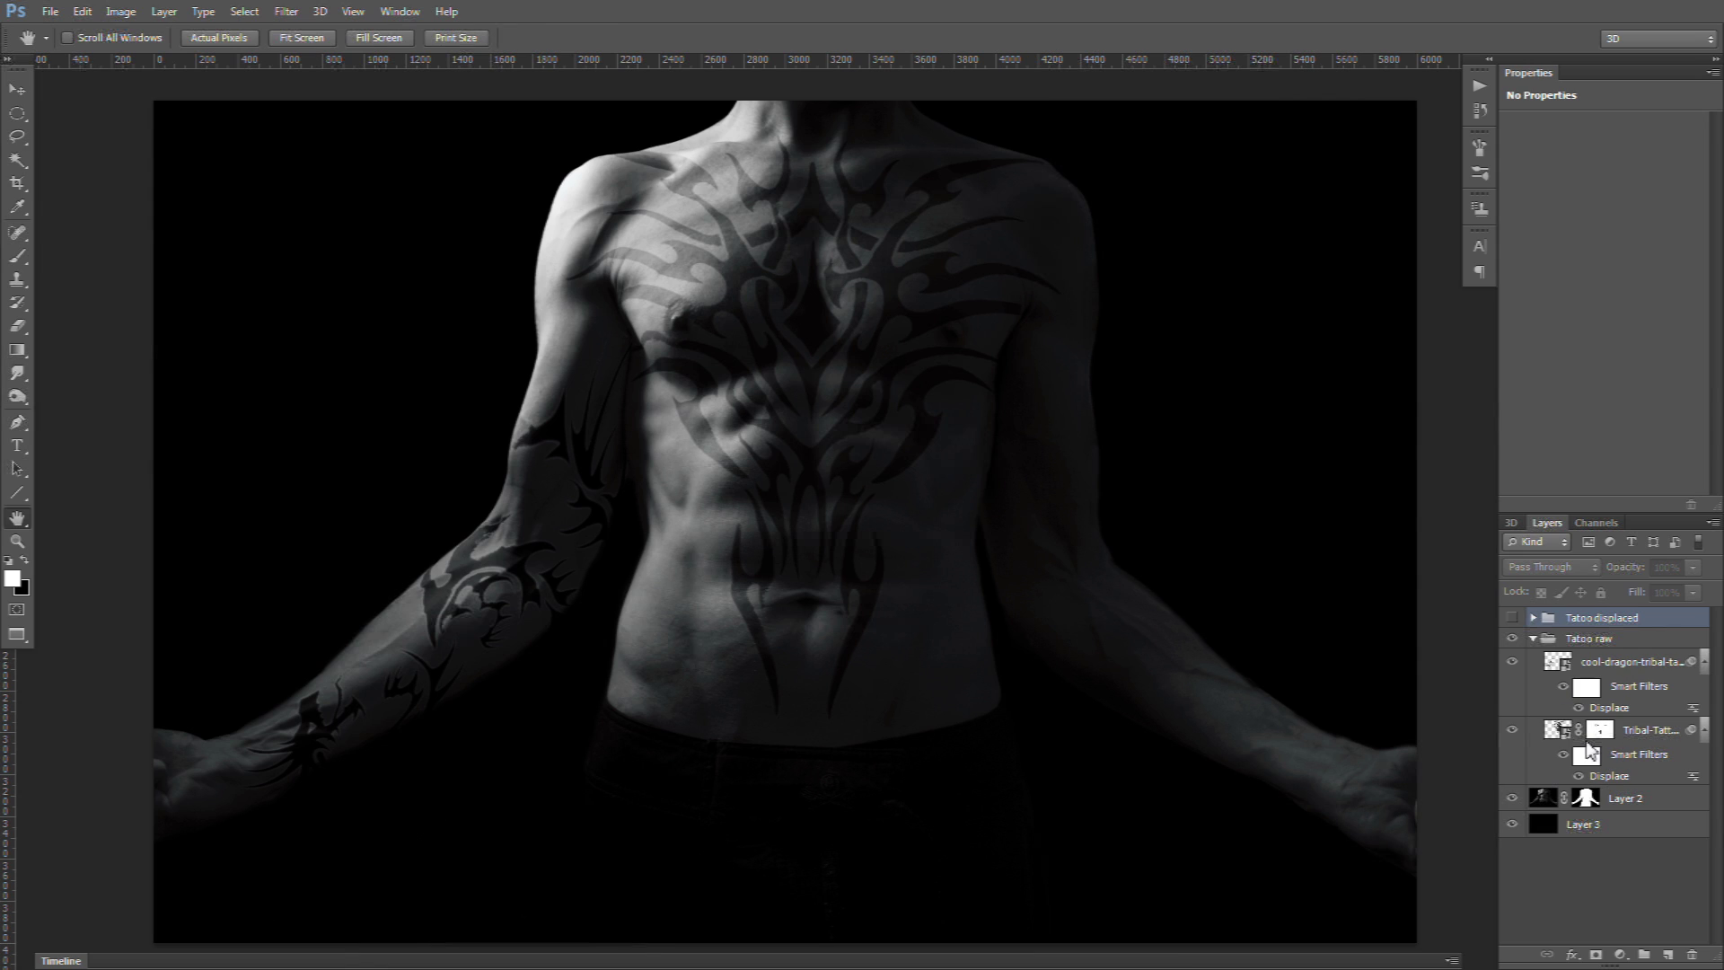
Step: Set the dragon tattoo's Displace horizontal and vertical scales to 10, using the _DSC0282-Tattoo displacement.psd map
left_click(1513, 730)
left_click(1513, 730)
double_click(1607, 707)
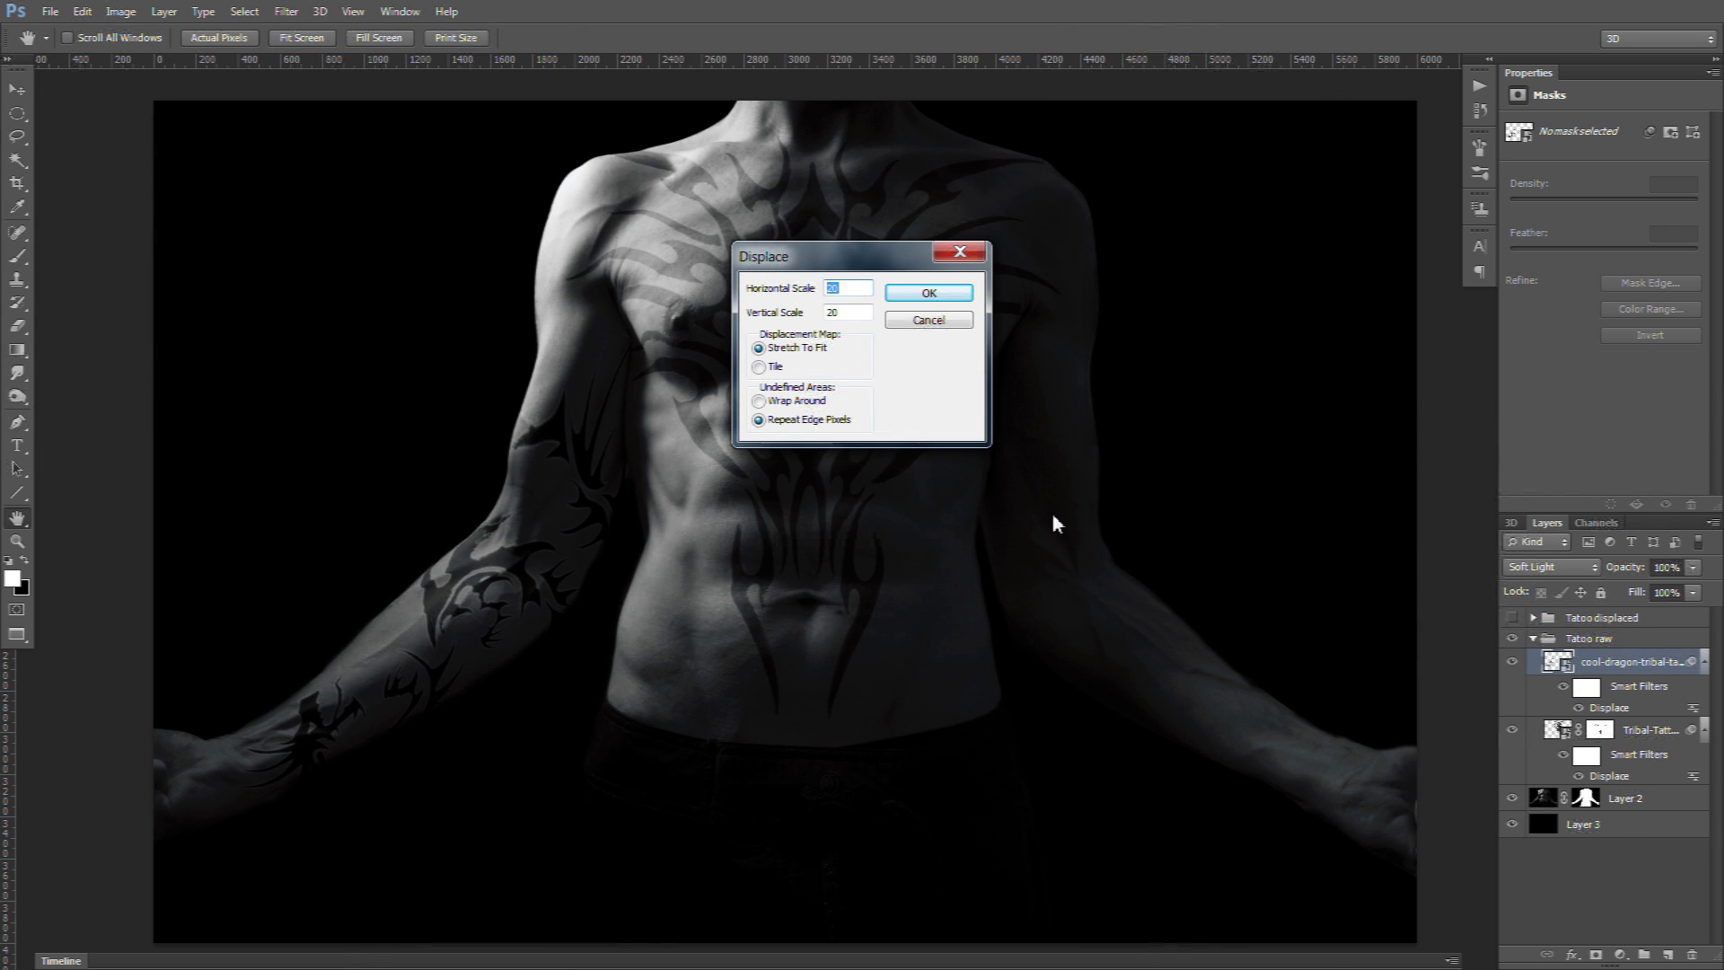
type("10")
key("Tab")
type("10")
left_click(925, 293)
double_click(1023, 268)
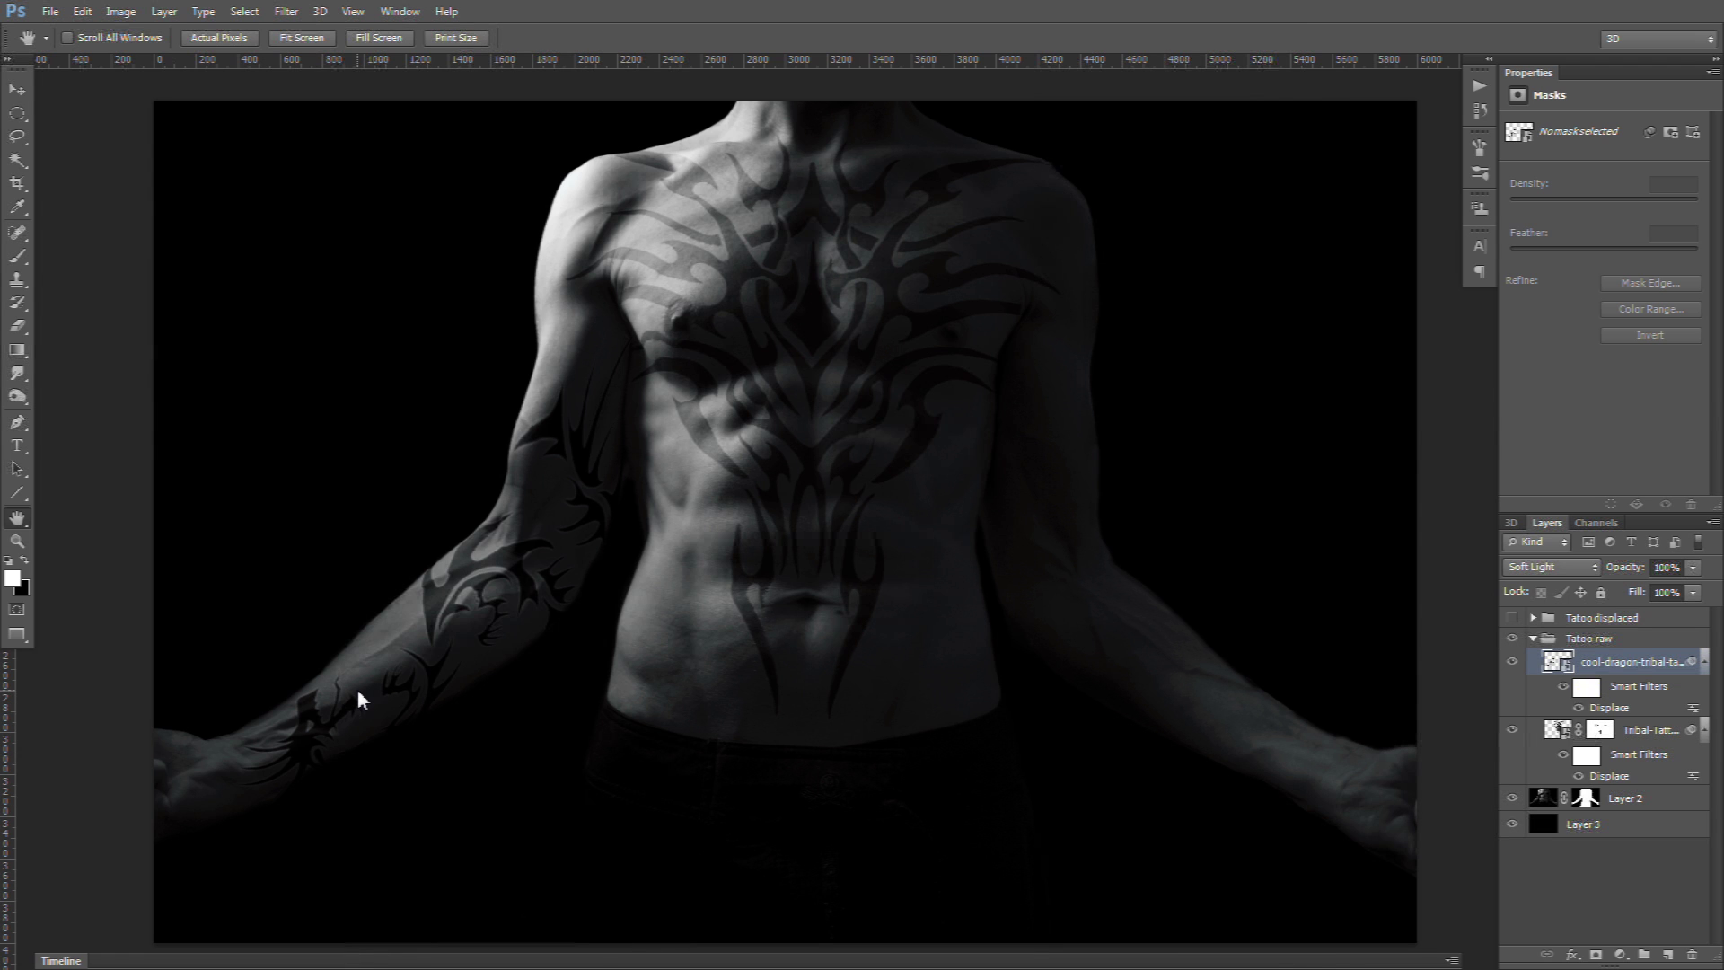
Step: Nudge the dragon tattoo slightly upward on the arm and reapply its Displace filter with the _DSC0282-Tattoo displacement.psd map
left_click(15, 94)
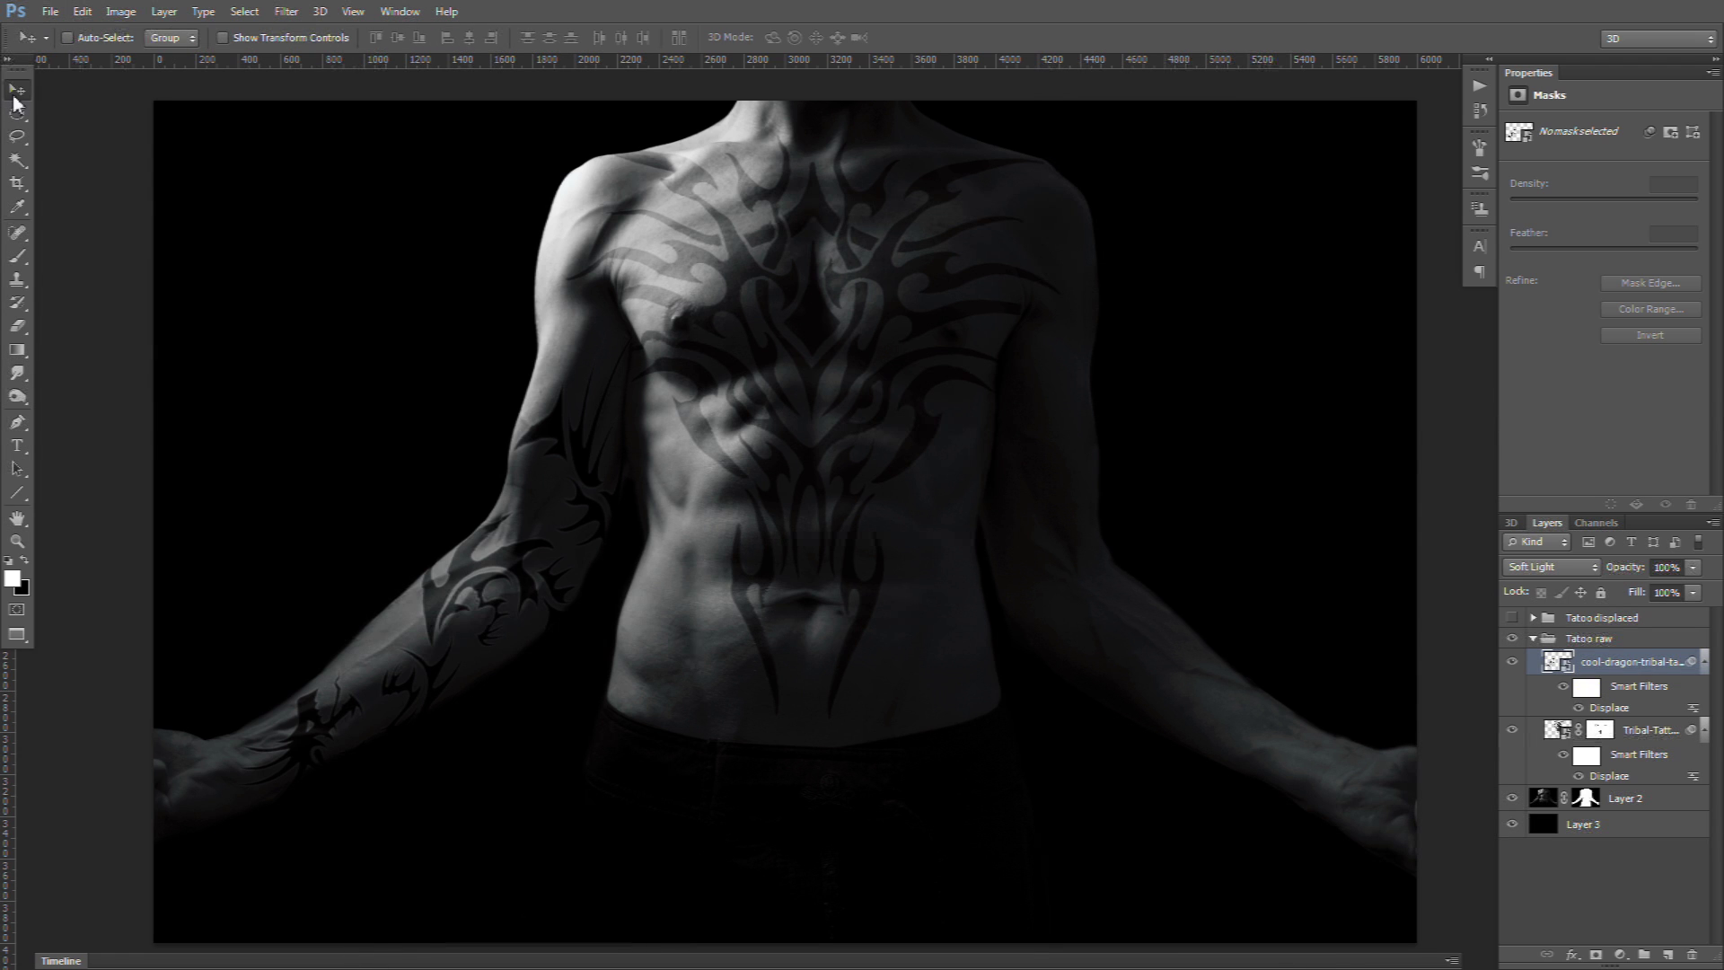
key("Up")
key("Up")
key("Up")
key("Up")
key("Up")
key("Up")
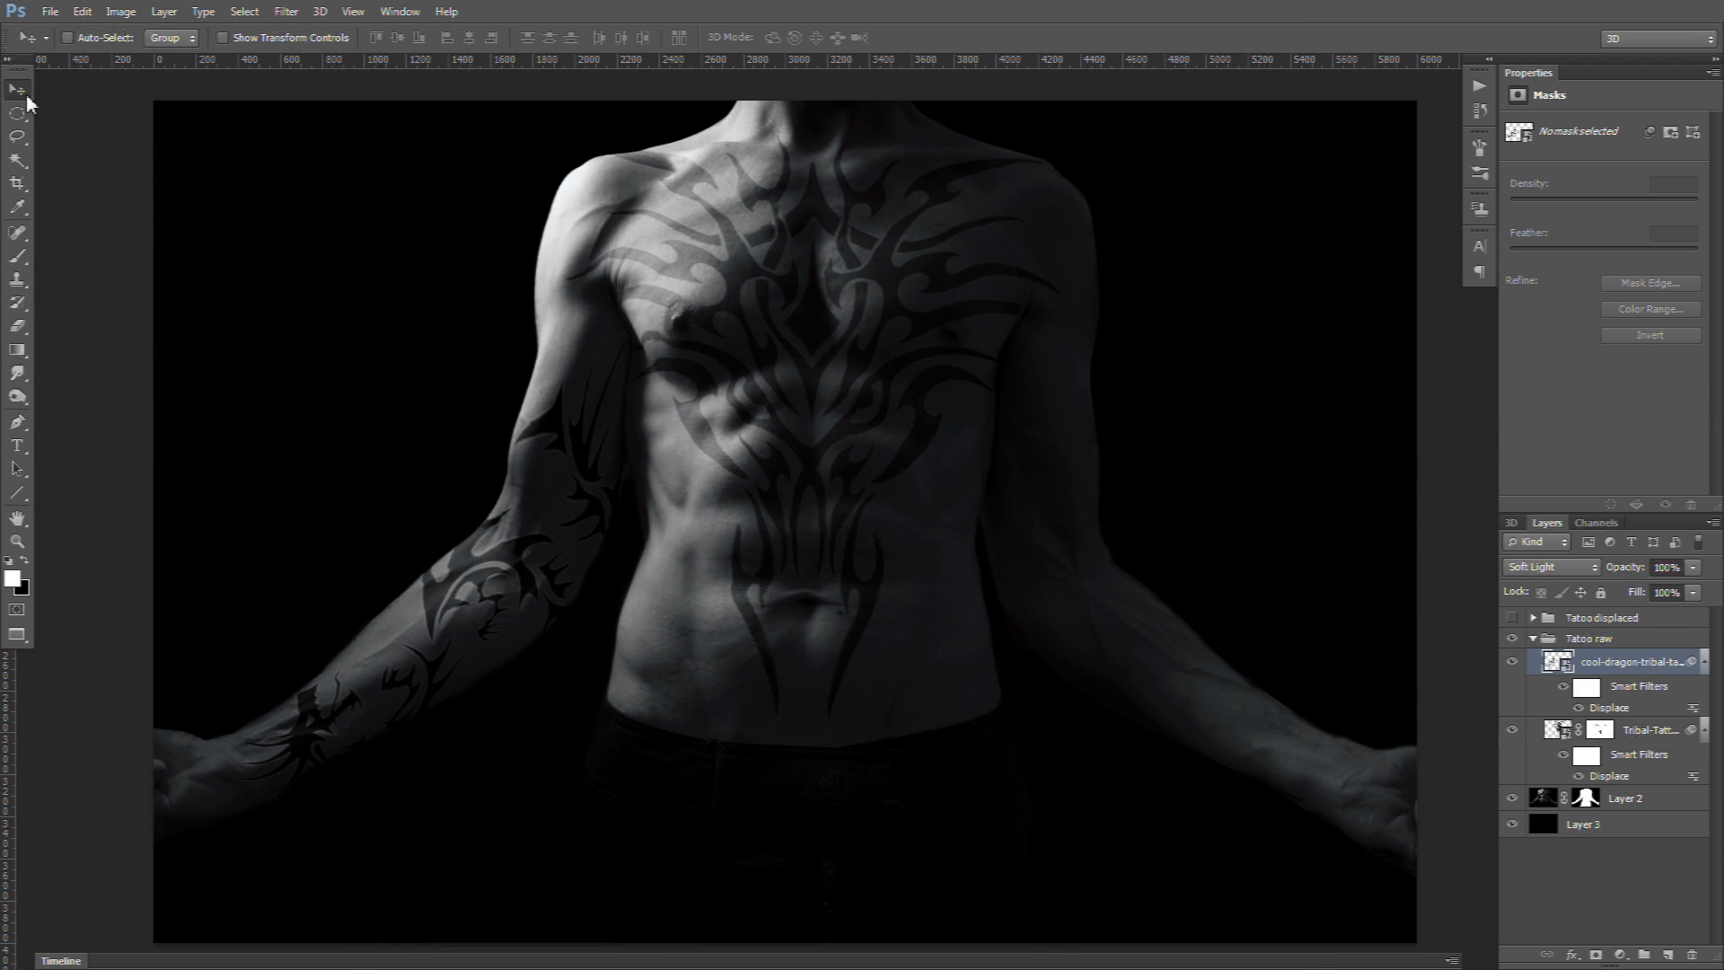
double_click(1611, 697)
left_click(907, 297)
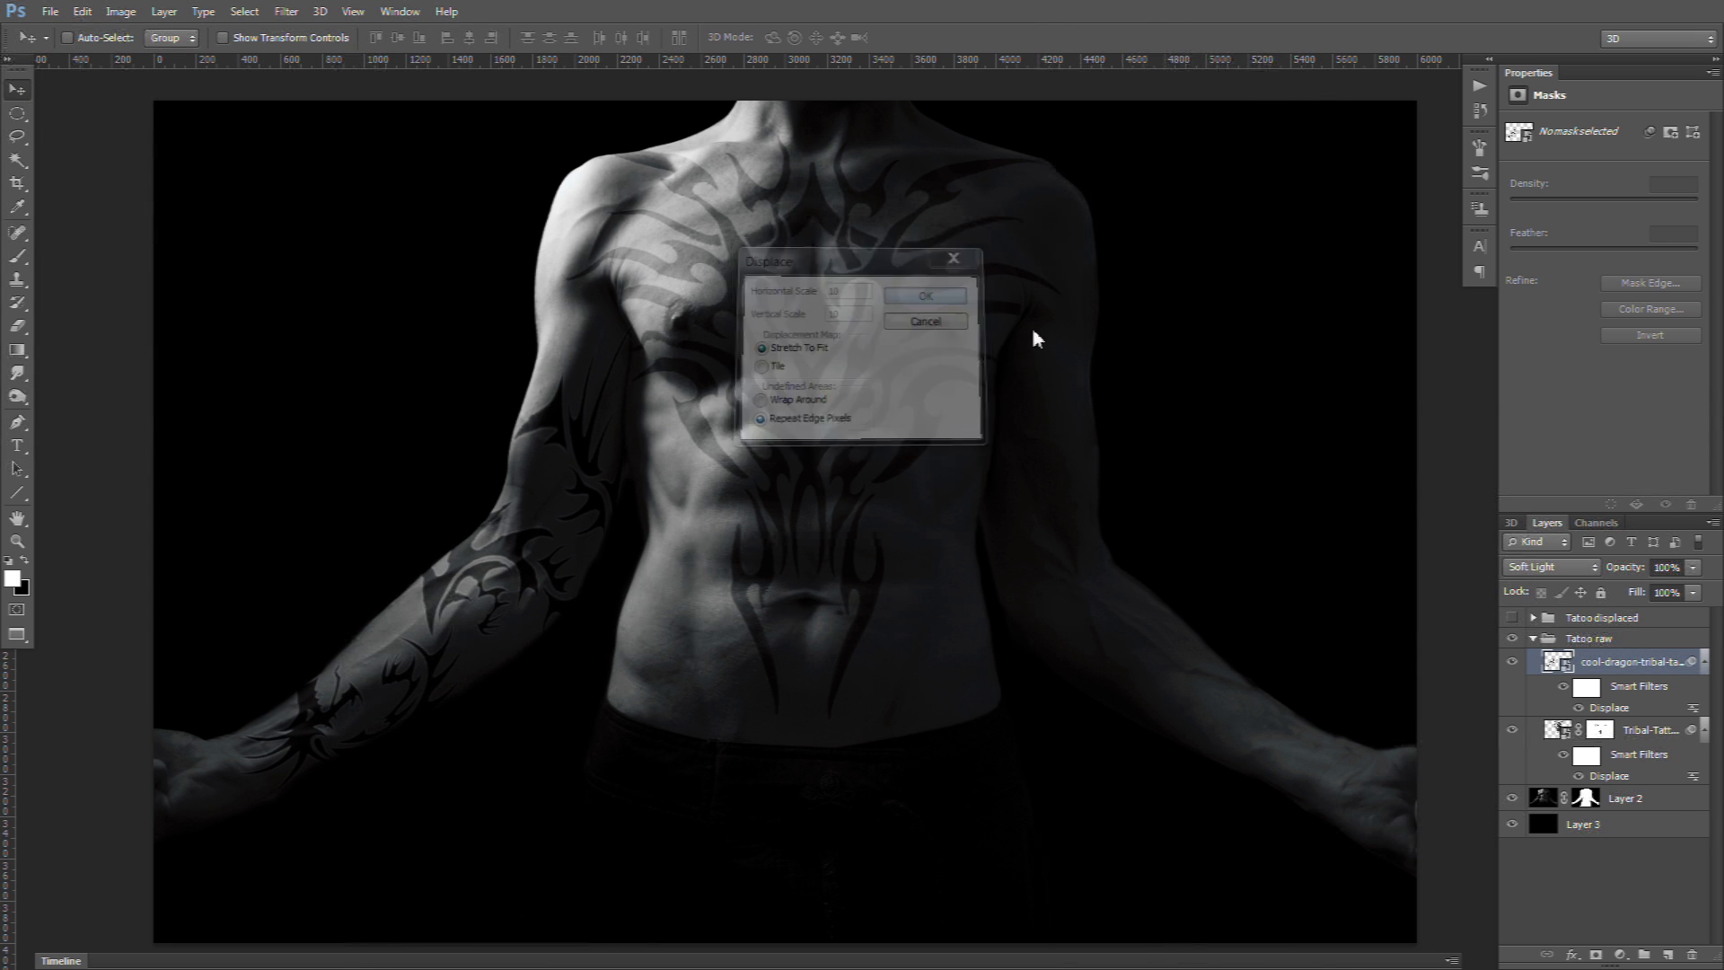
double_click(1033, 269)
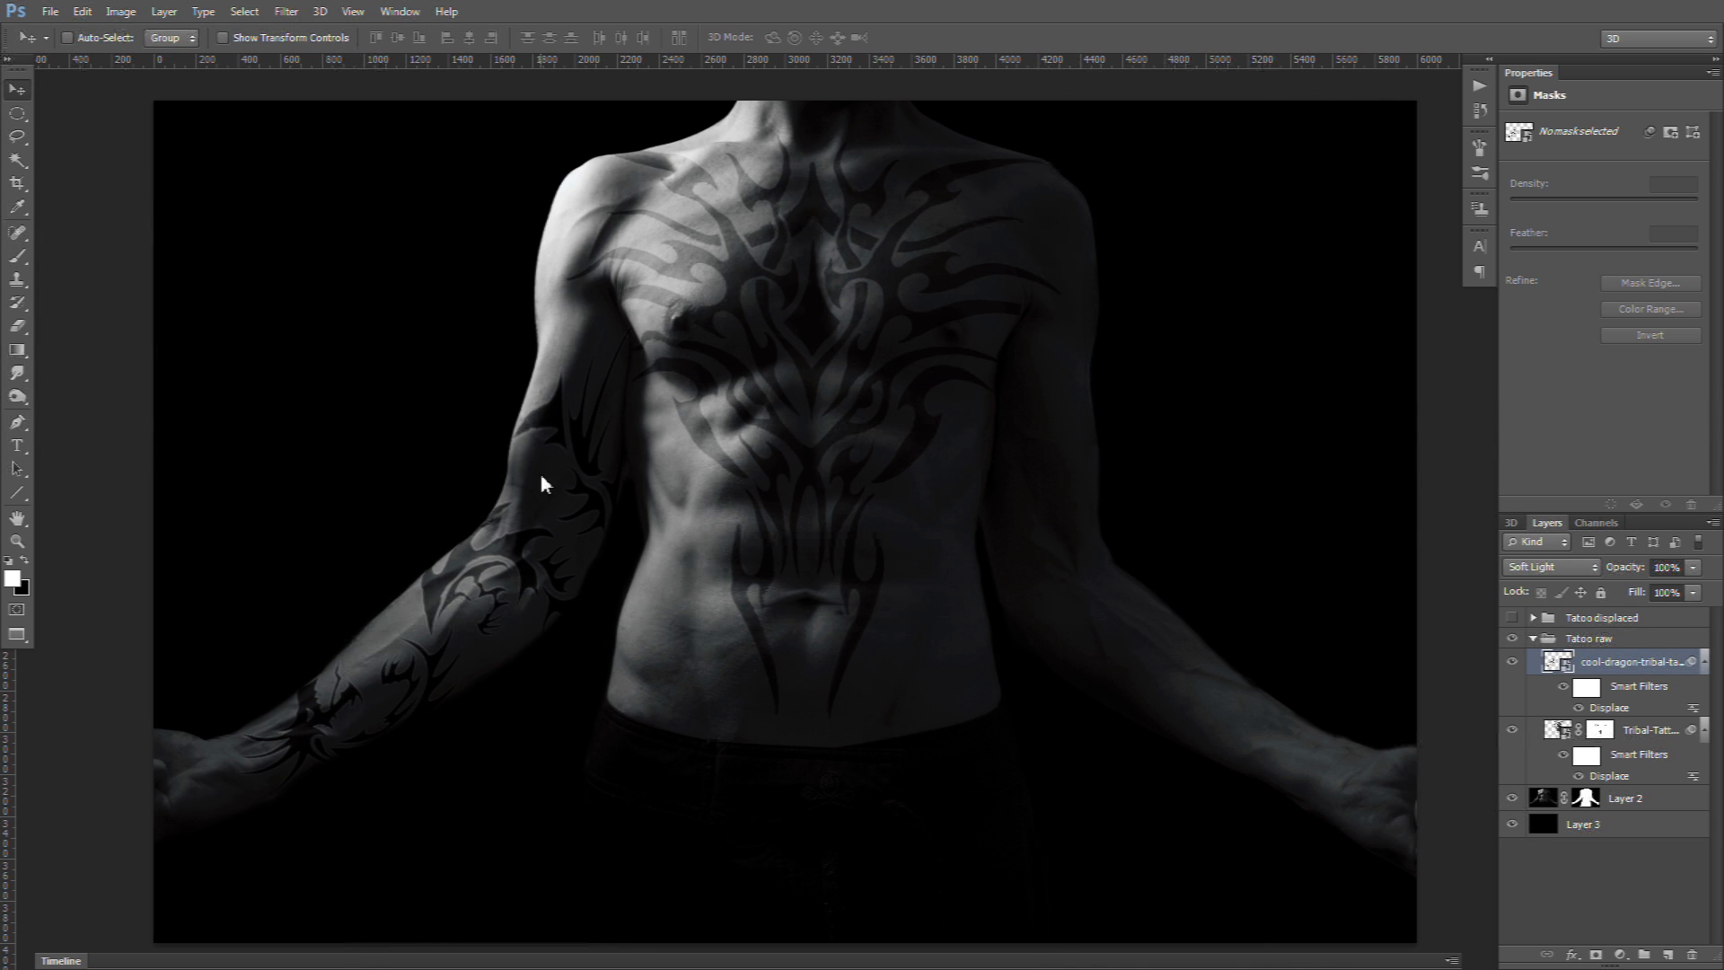
Step: Try the Subtract blend mode on the dragon tattoo layer, then return it to Soft Light
left_click(1548, 573)
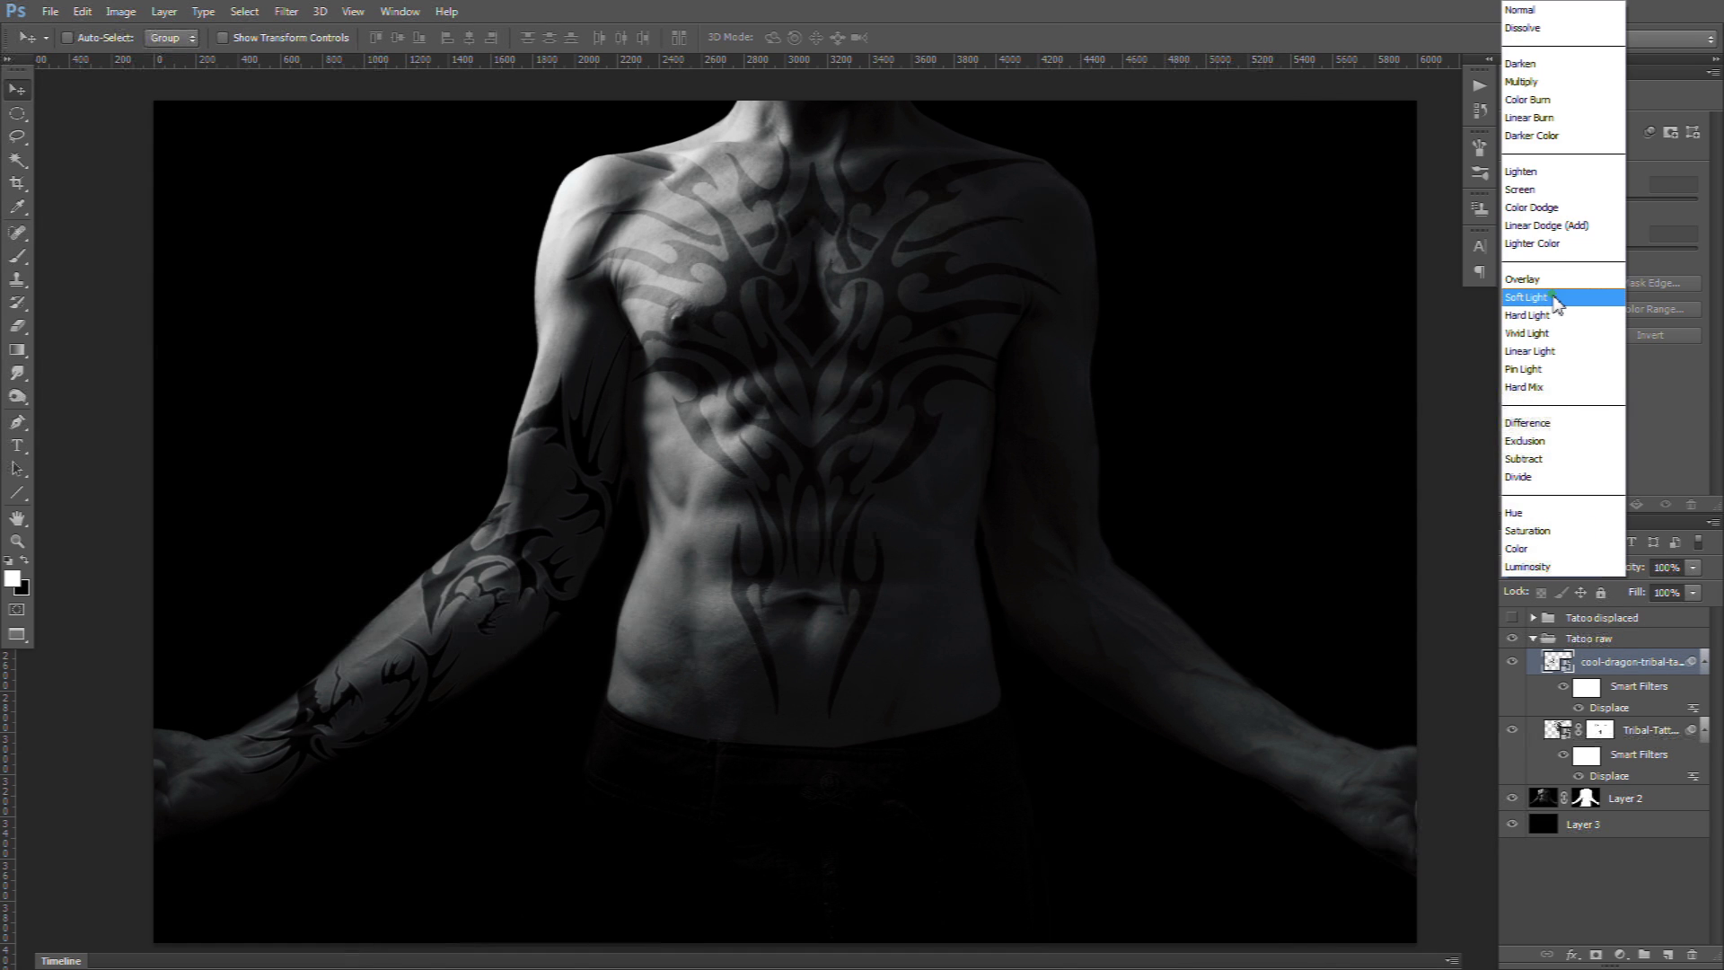
left_click(1538, 459)
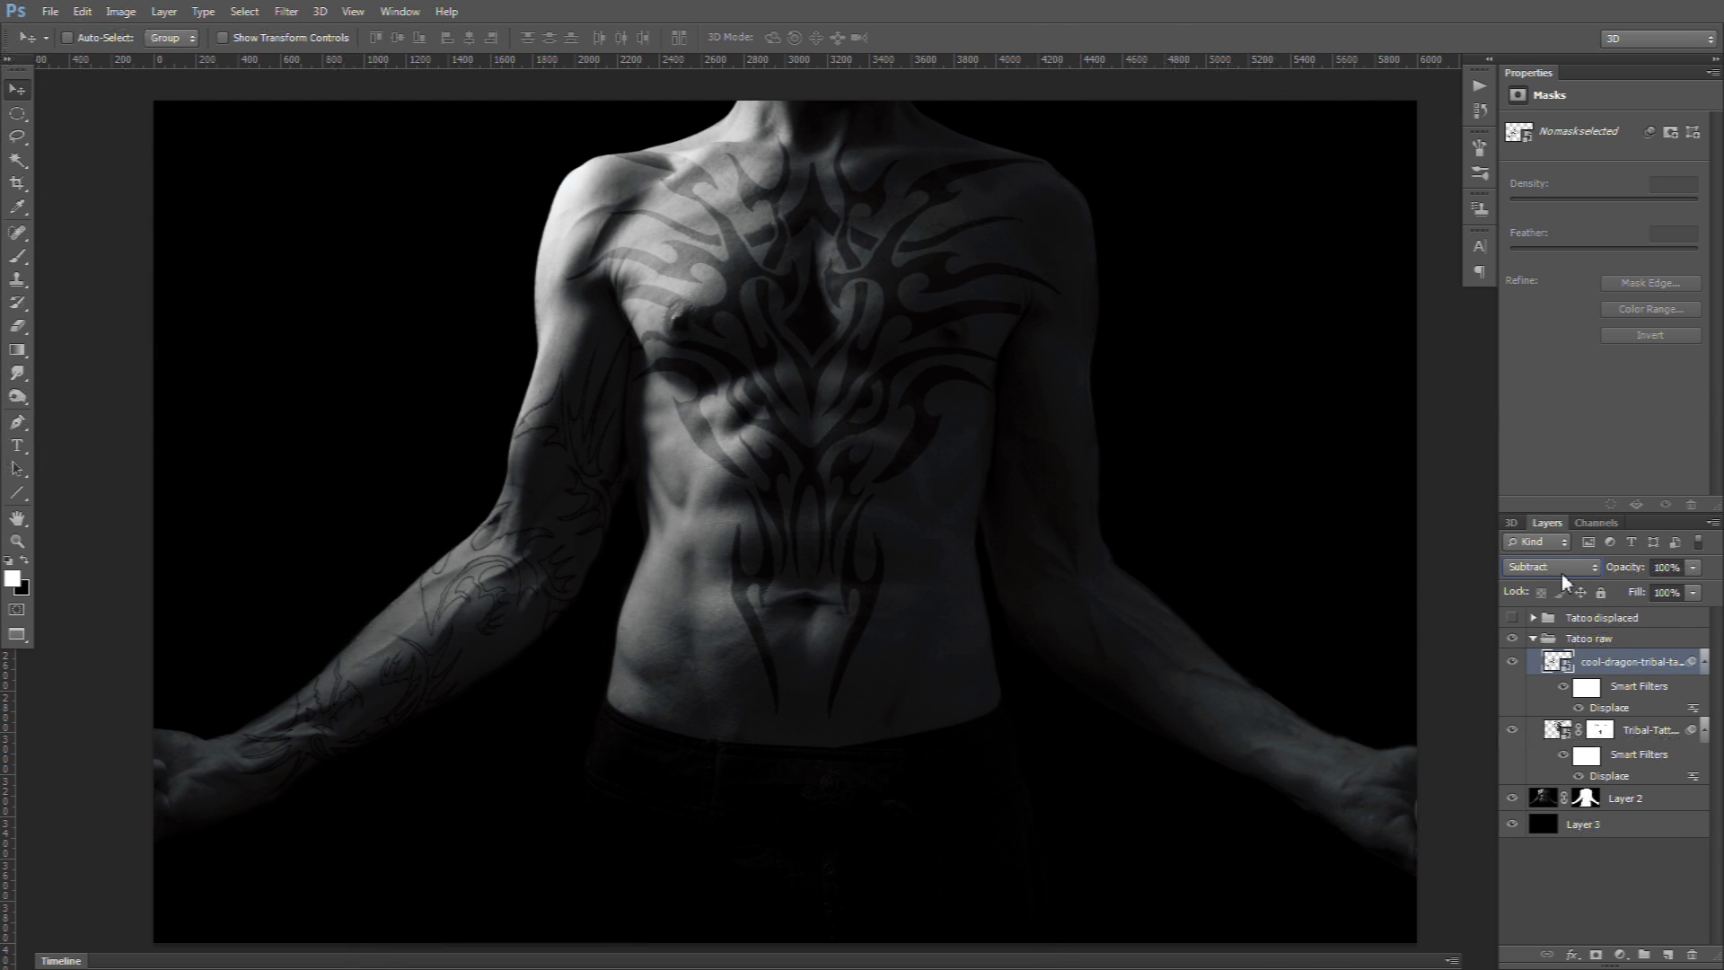
key("shift+alt+f")
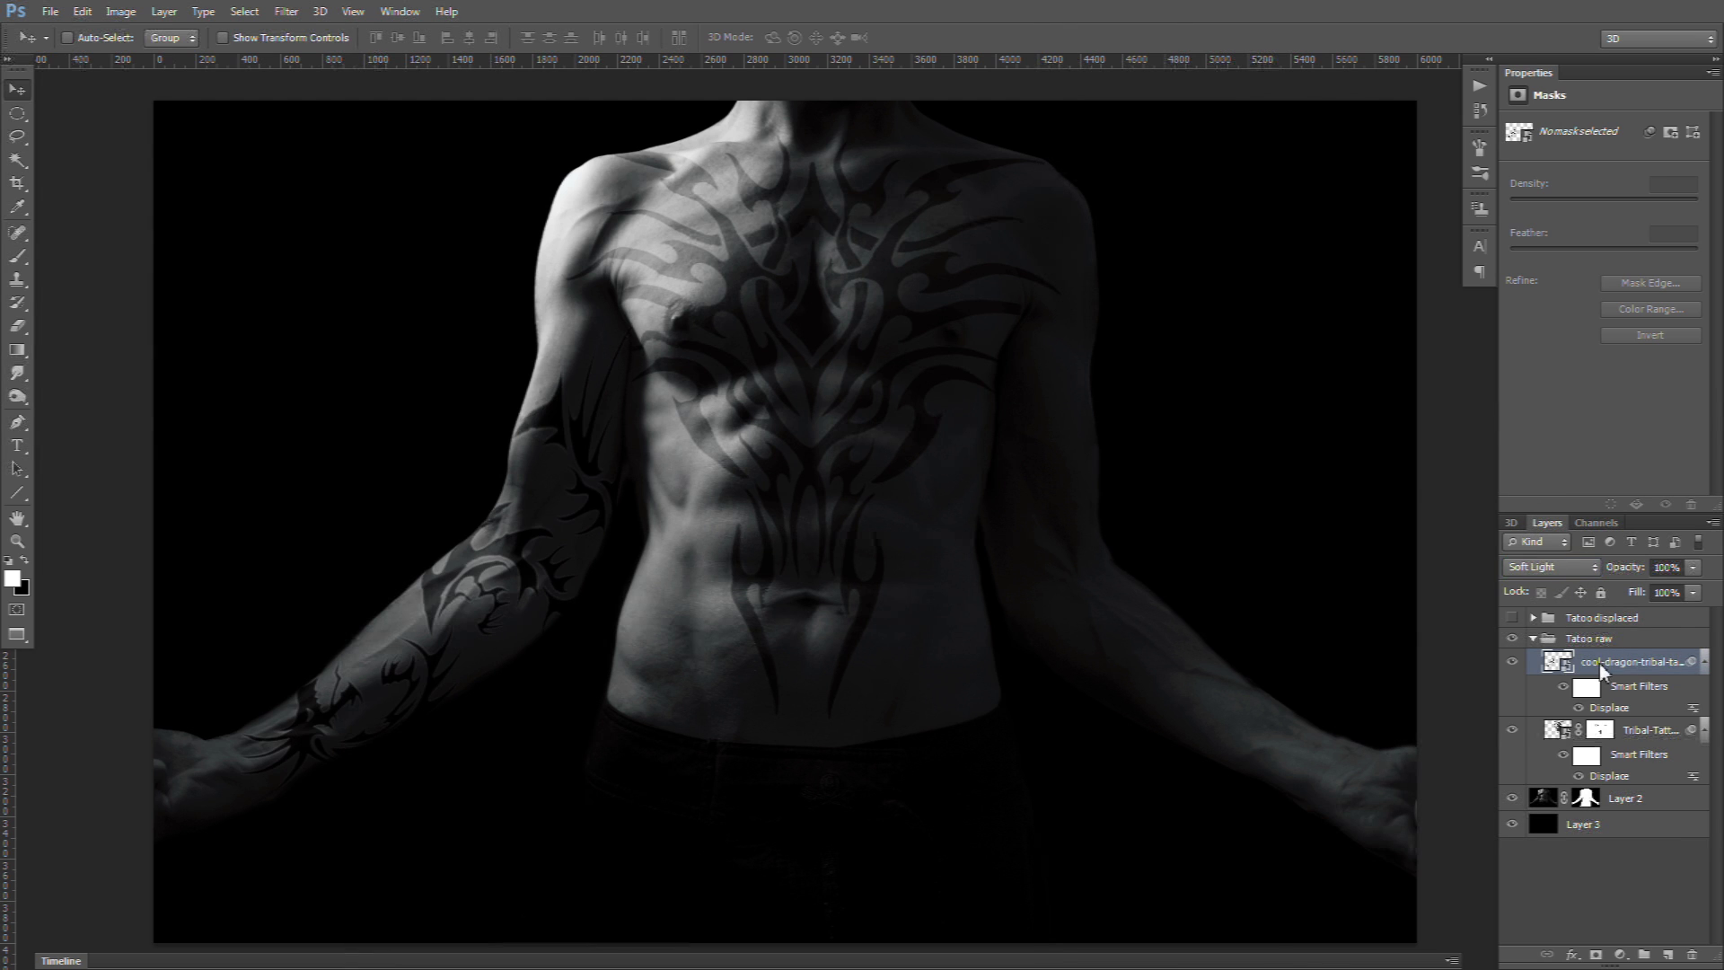
Step: Duplicate the dragon tattoo layer, set the upper copy's blend mode to Subtract, and toggle its visibility to compare
left_click_drag(1582, 659, 1626, 718)
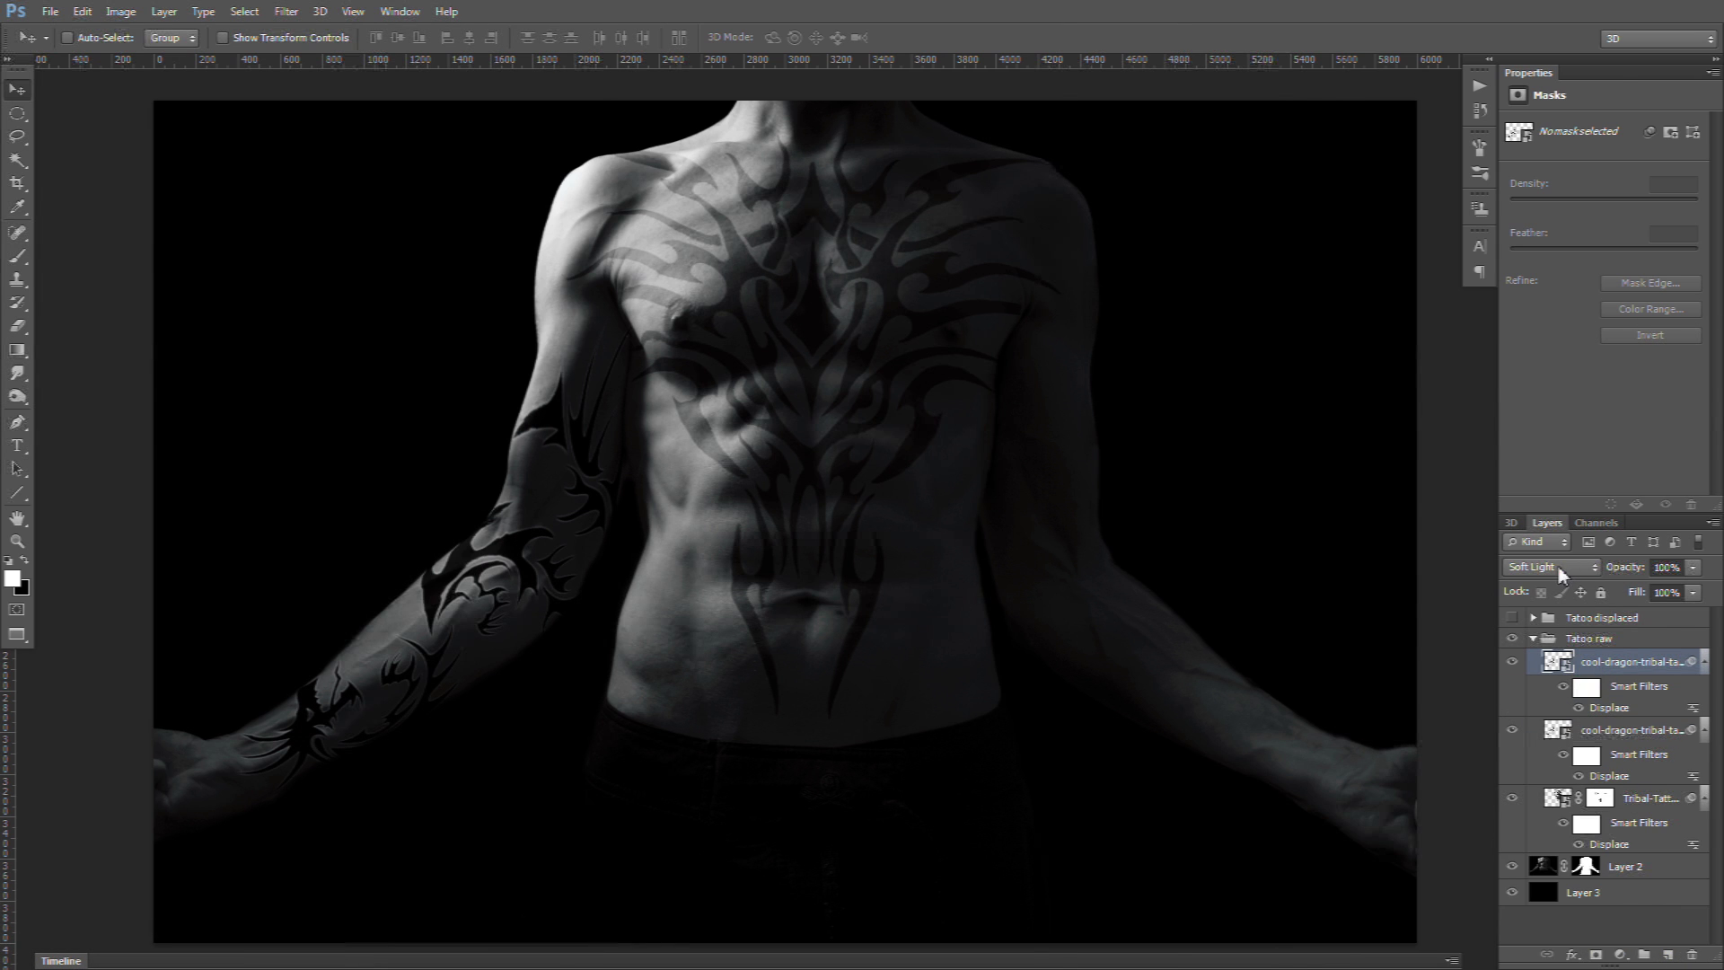
left_click(1551, 566)
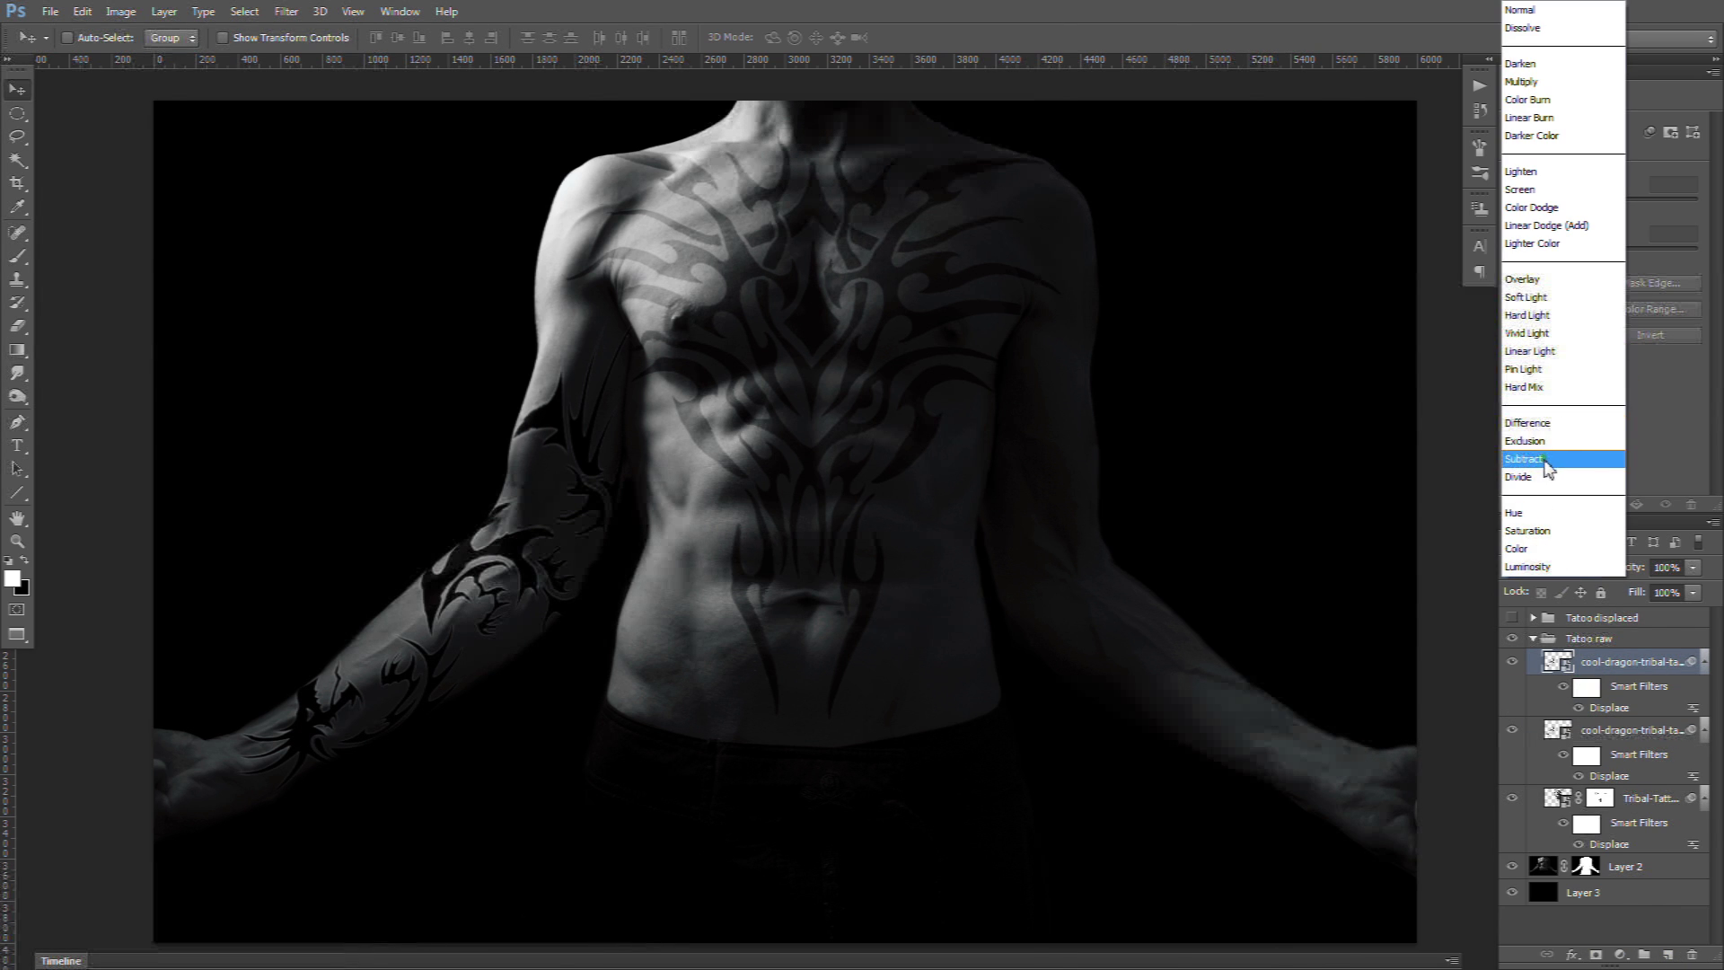
left_click(1549, 459)
left_click(1512, 662)
left_click(1513, 664)
left_click(1513, 665)
Step: Lower the opacity of the Soft Light dragon tattoo layer to 57%
left_click(1584, 729)
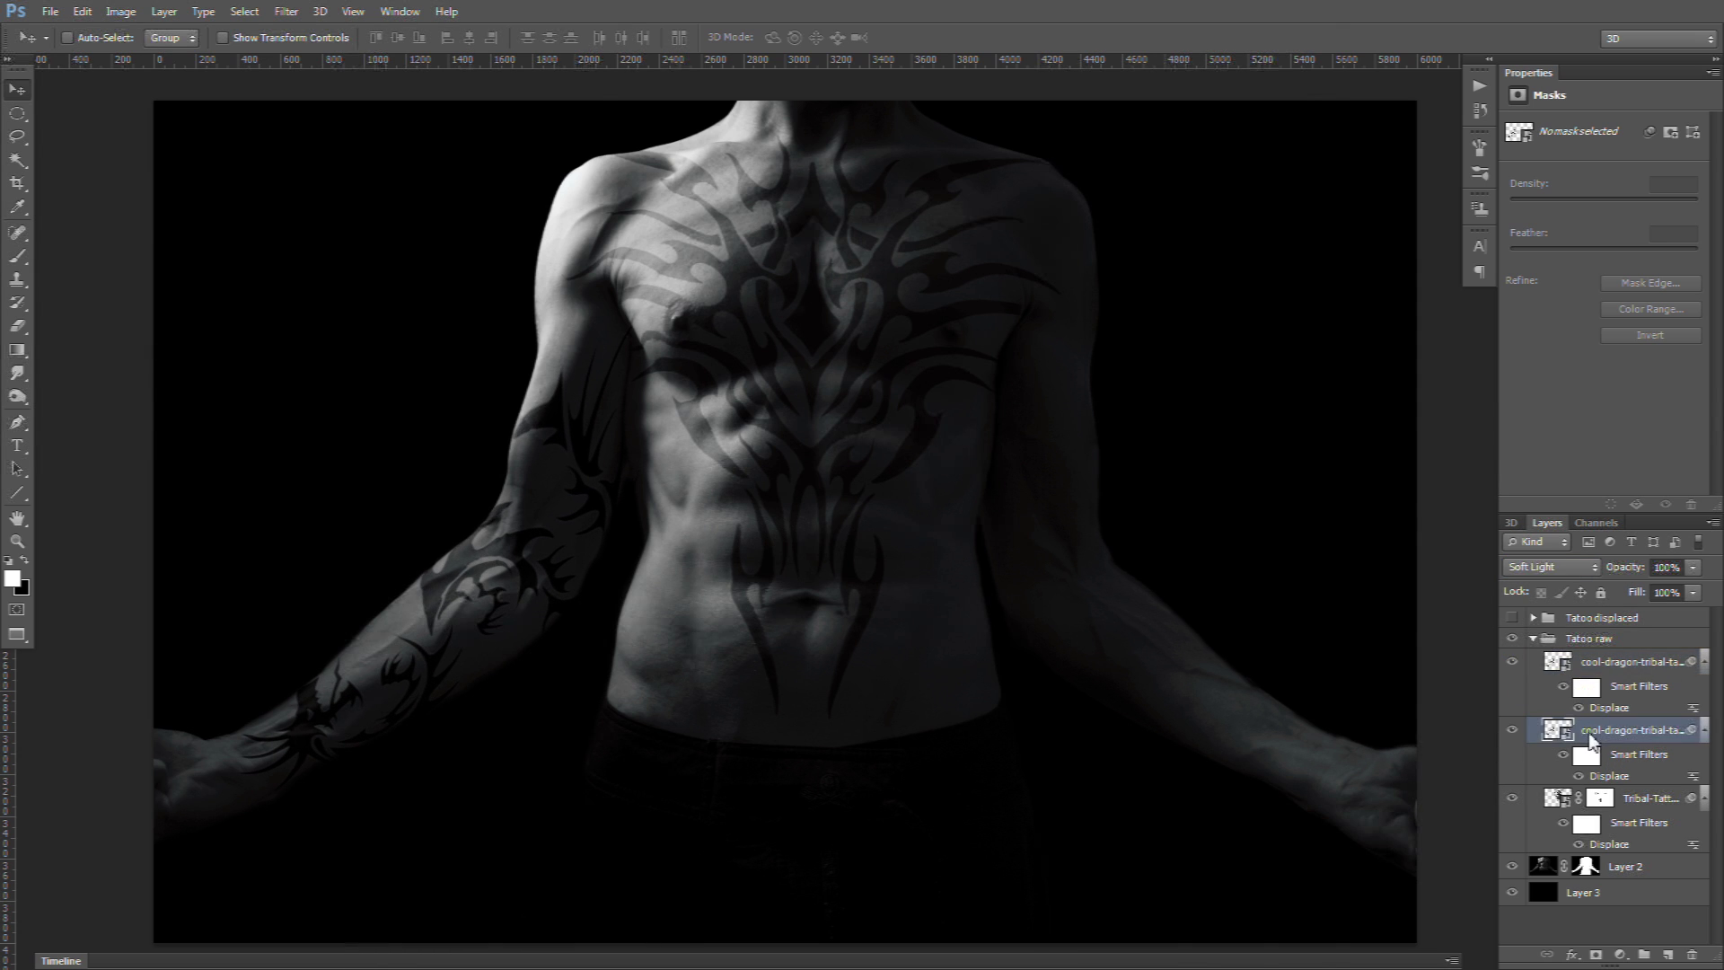
left_click(1693, 592)
left_click_drag(1694, 590, 1659, 597)
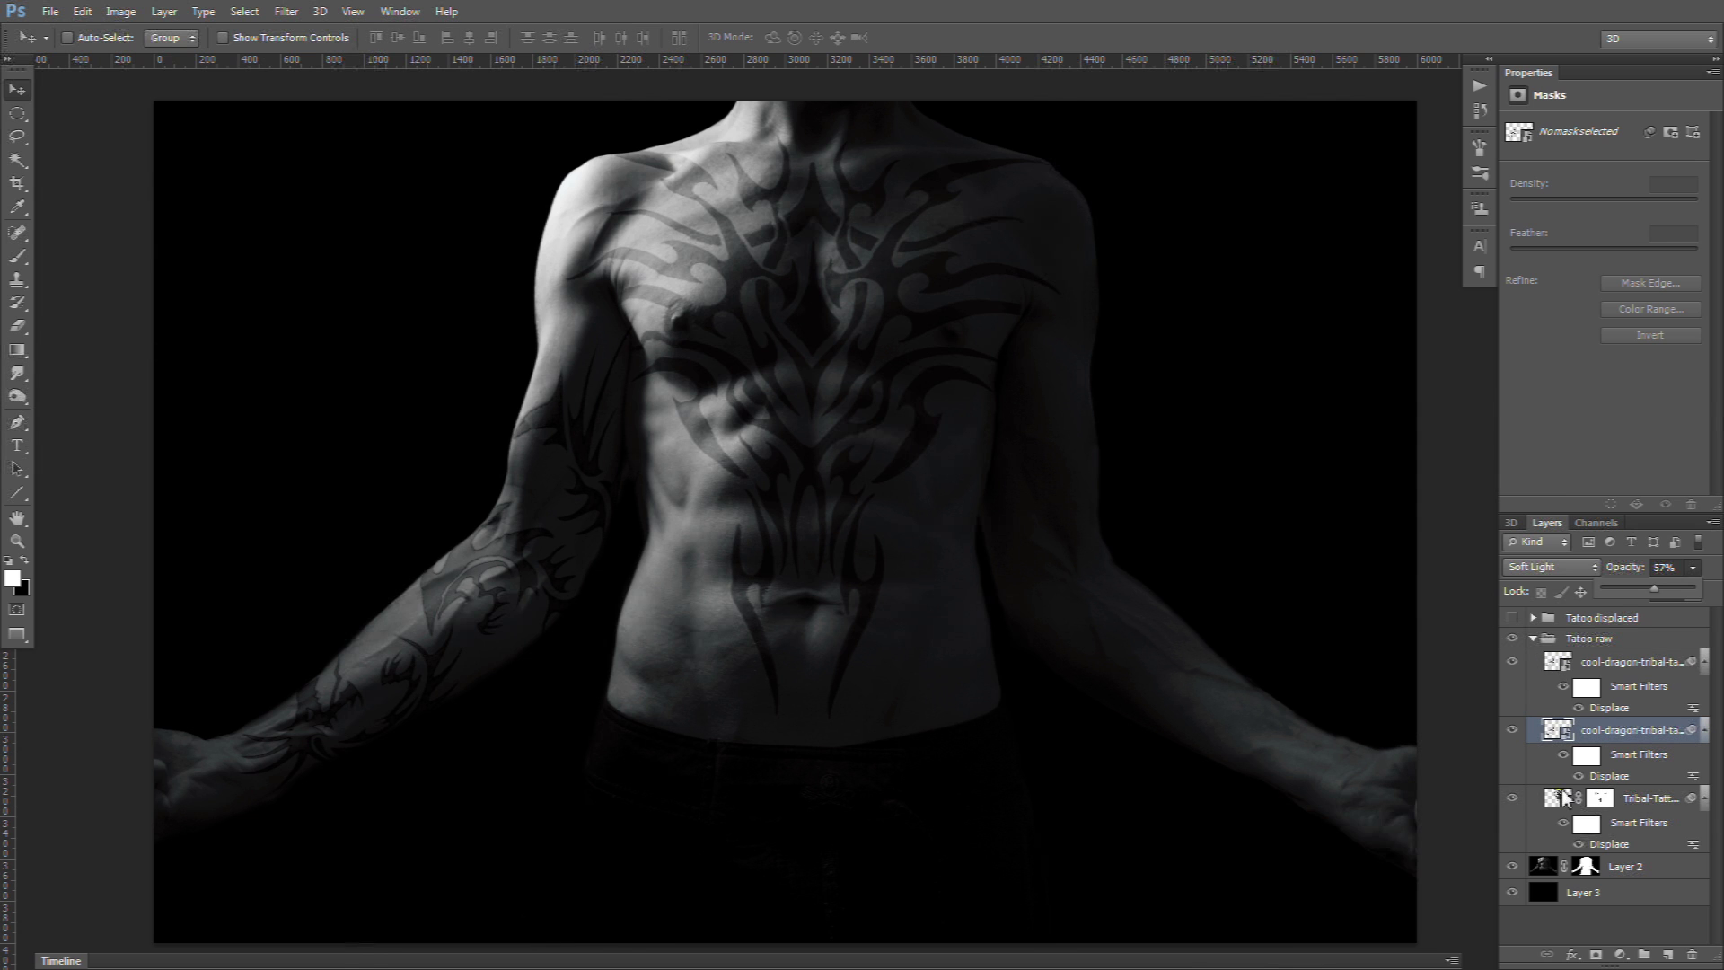
Step: Duplicate the tribal chest tattoo layer and set the upper copy's blend mode to Subtract
left_click(1563, 797)
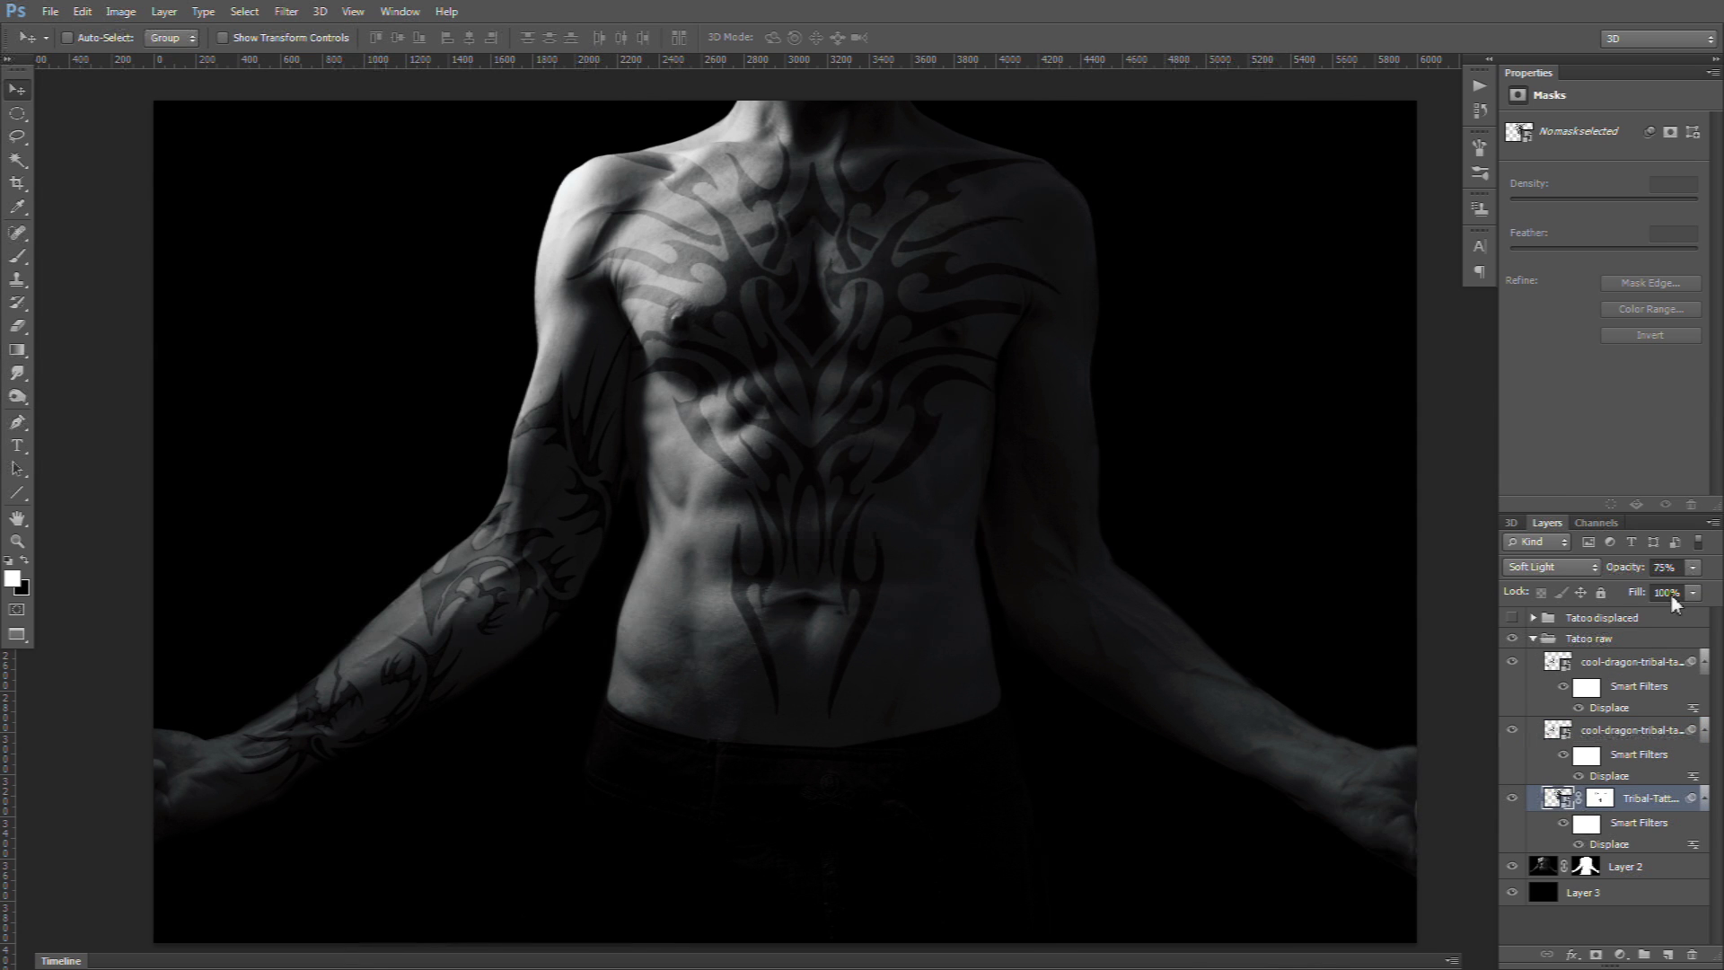
left_click_drag(1550, 804, 1668, 954)
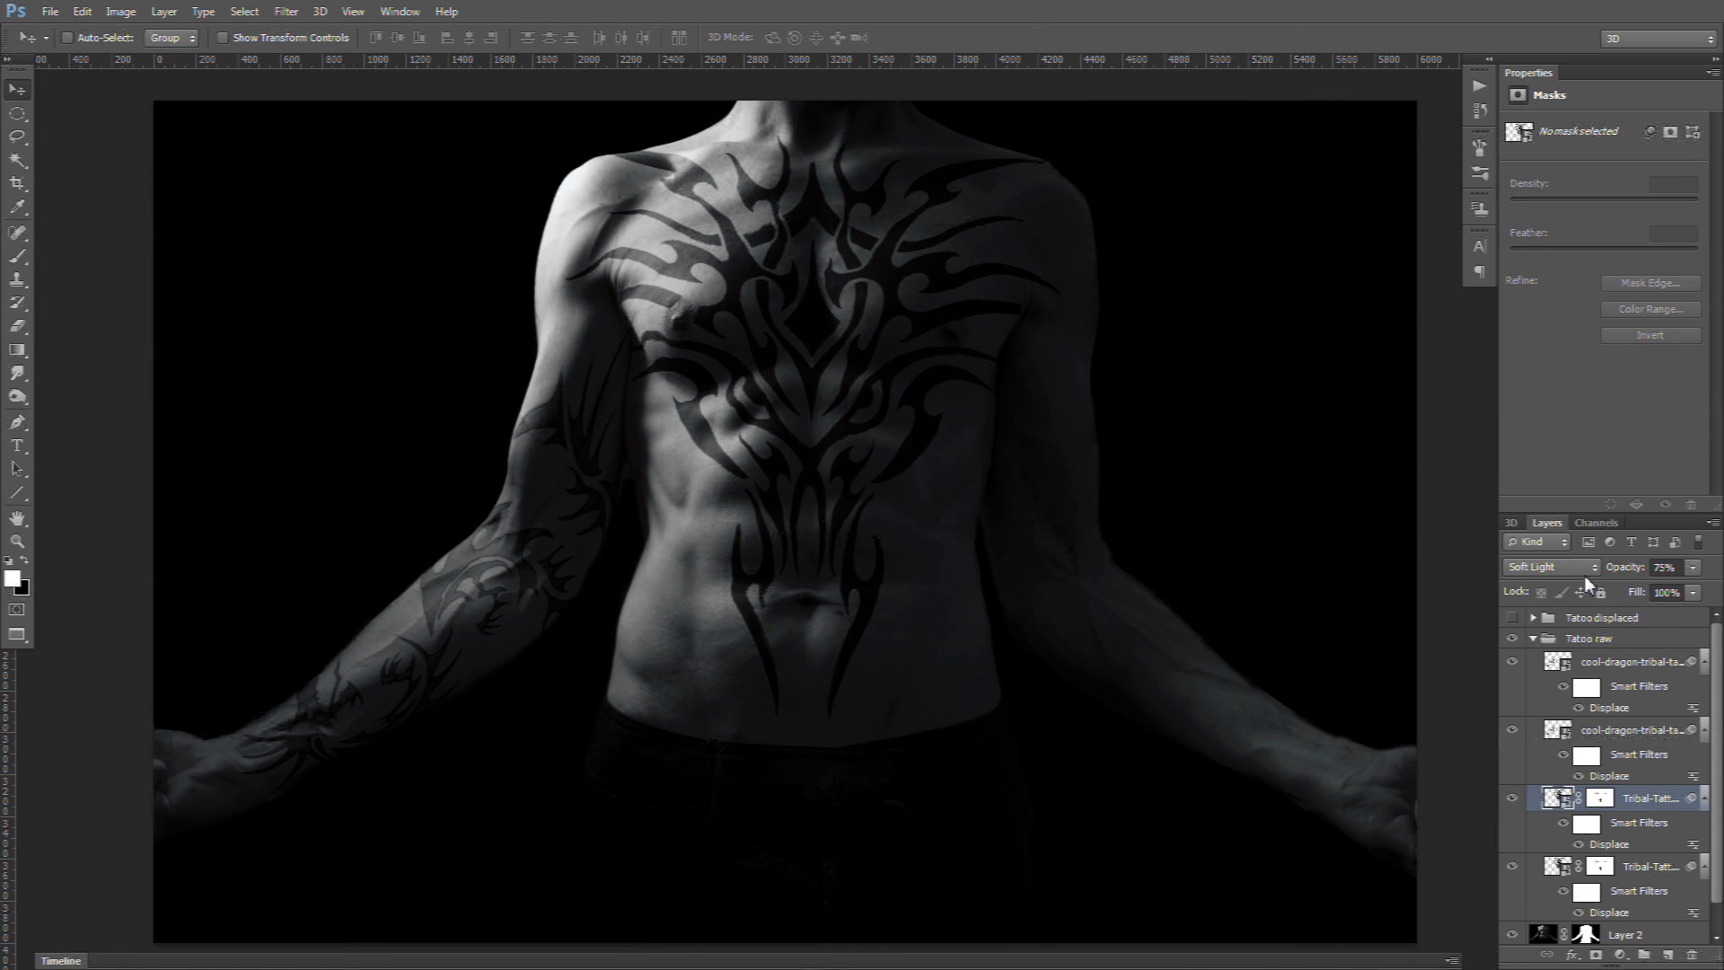
left_click(1557, 564)
left_click(1537, 461)
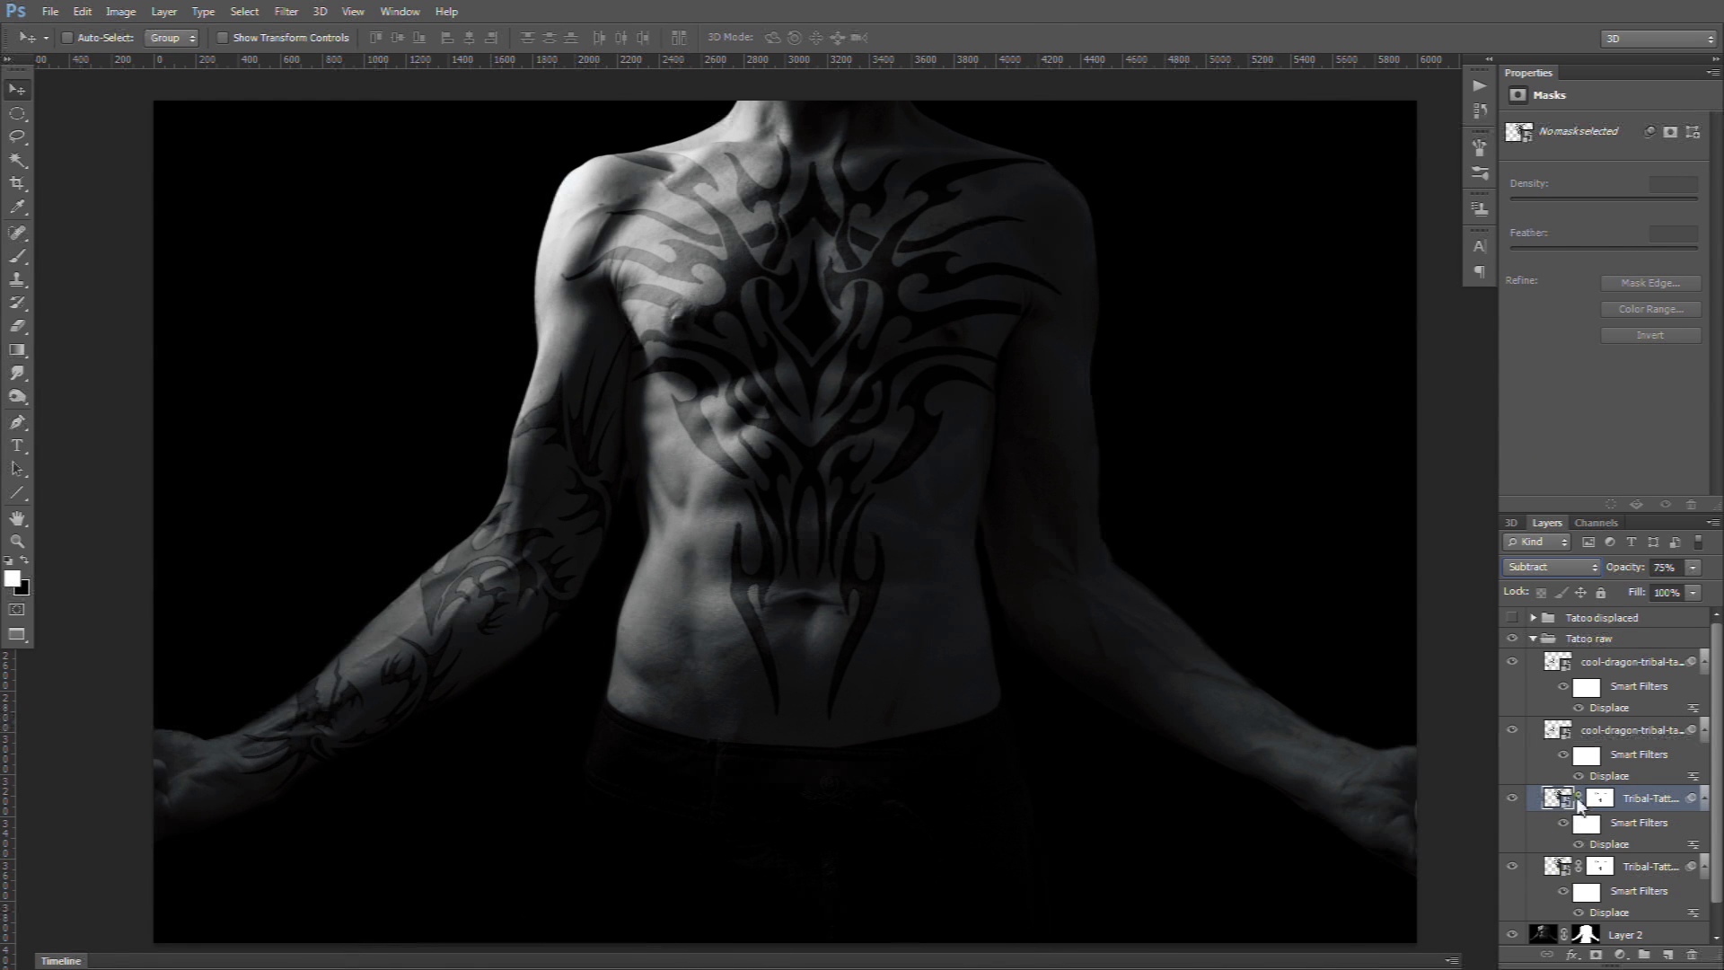
Step: Set the Soft Light tribal tattoo layer's opacity to 60% and its Subtract copy's opacity to 69%
left_click(1693, 568)
mouse_move(1687, 585)
left_mouse_down()
mouse_move(1714, 594)
mouse_move(1684, 600)
left_mouse_up()
left_click(1551, 873)
left_click(1693, 568)
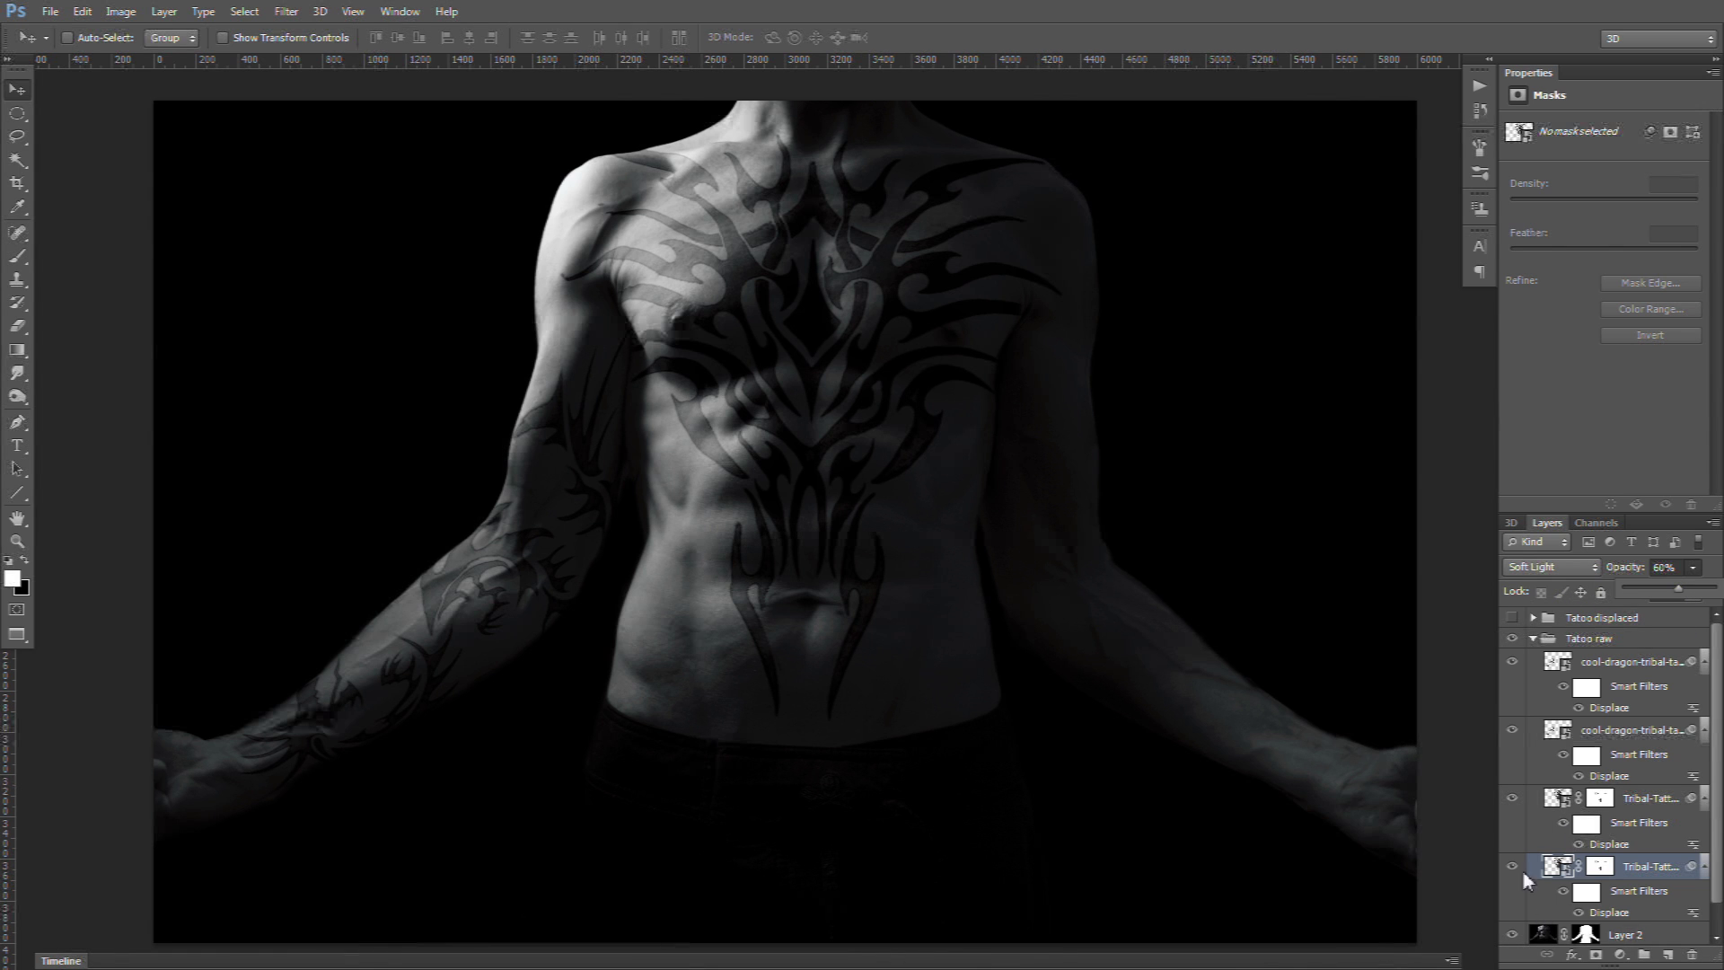
left_click(1563, 799)
left_click(1692, 567)
left_click_drag(1677, 589, 1674, 597)
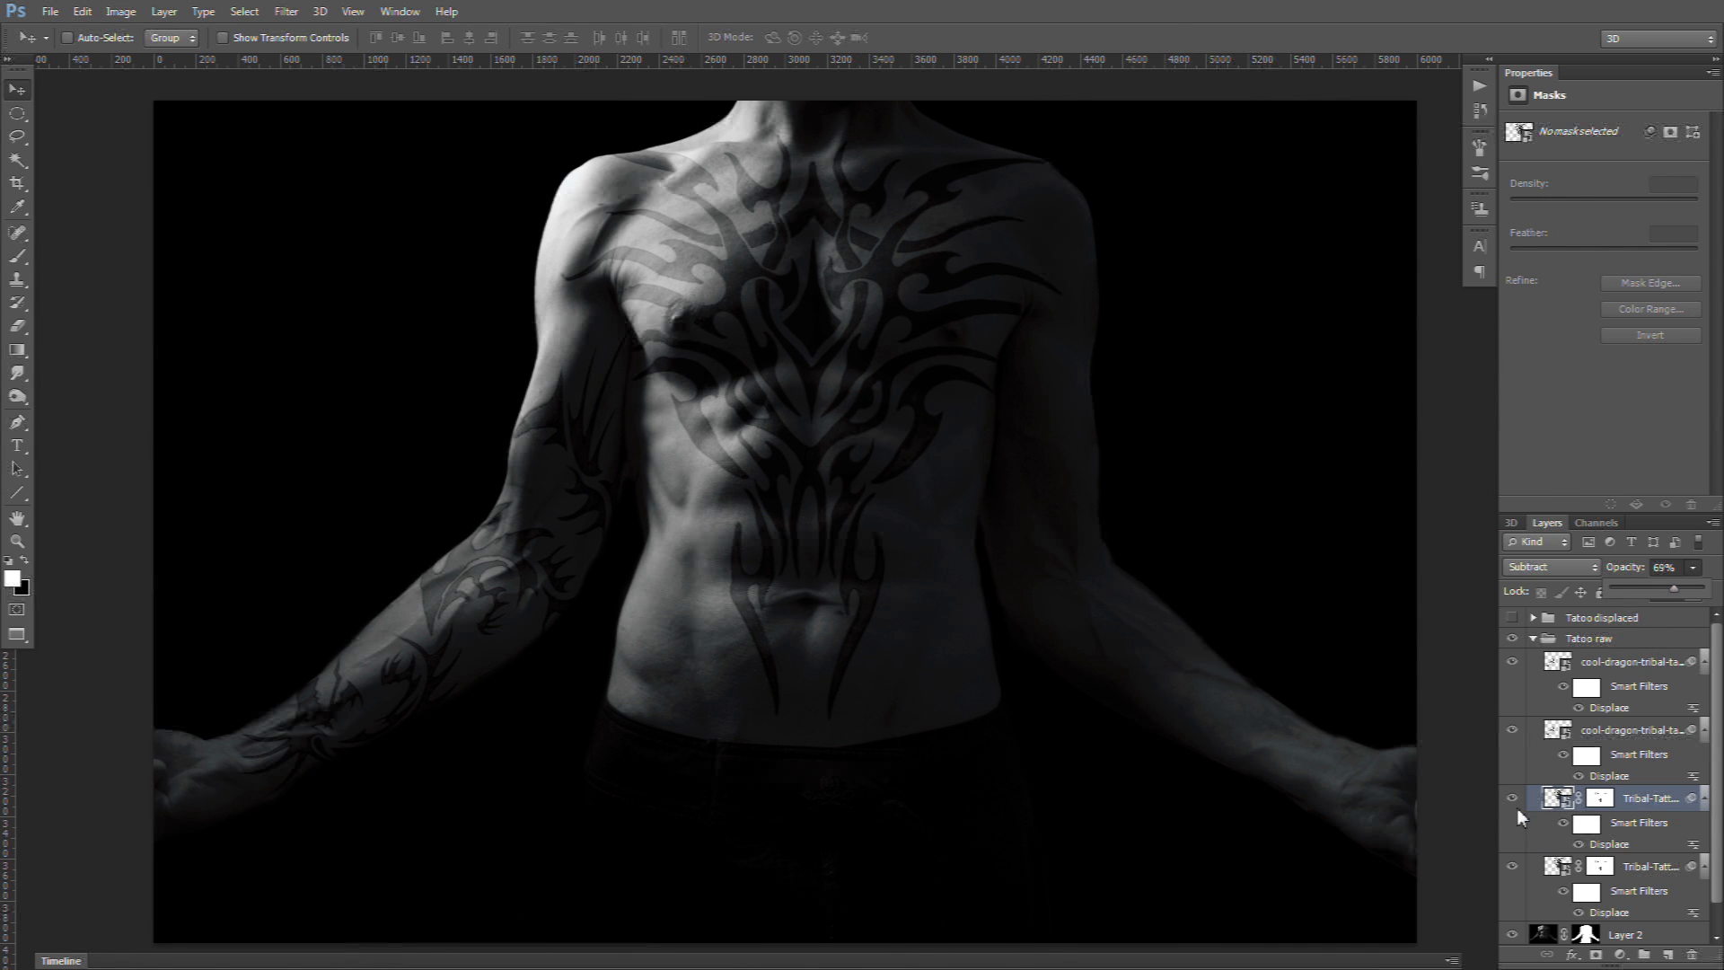